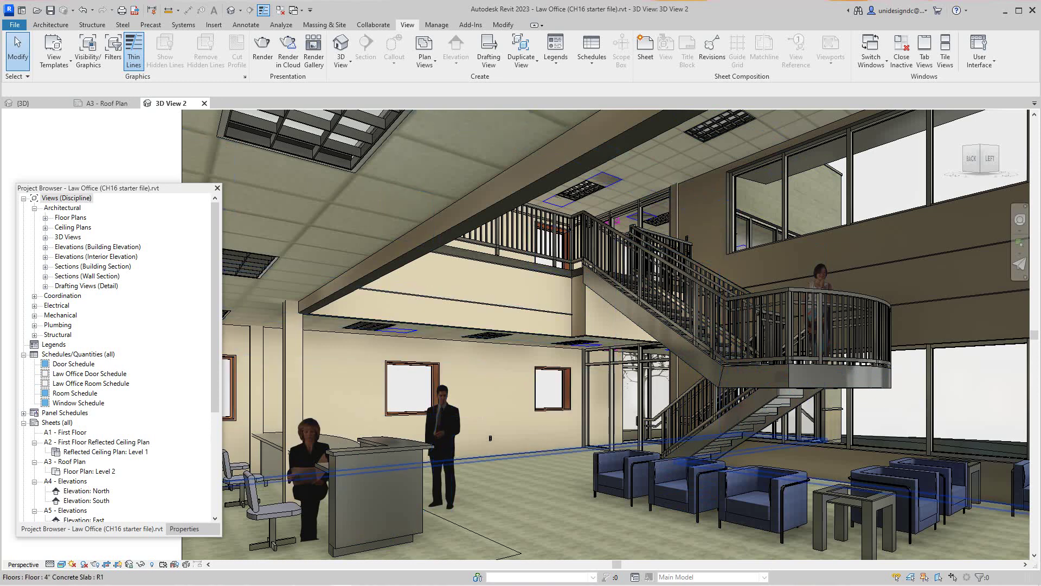
Create a new sheet using the E1 30x42 Horizontal title block, dismissing the save reminder without saving the project
scroll(562, 508, down, 2)
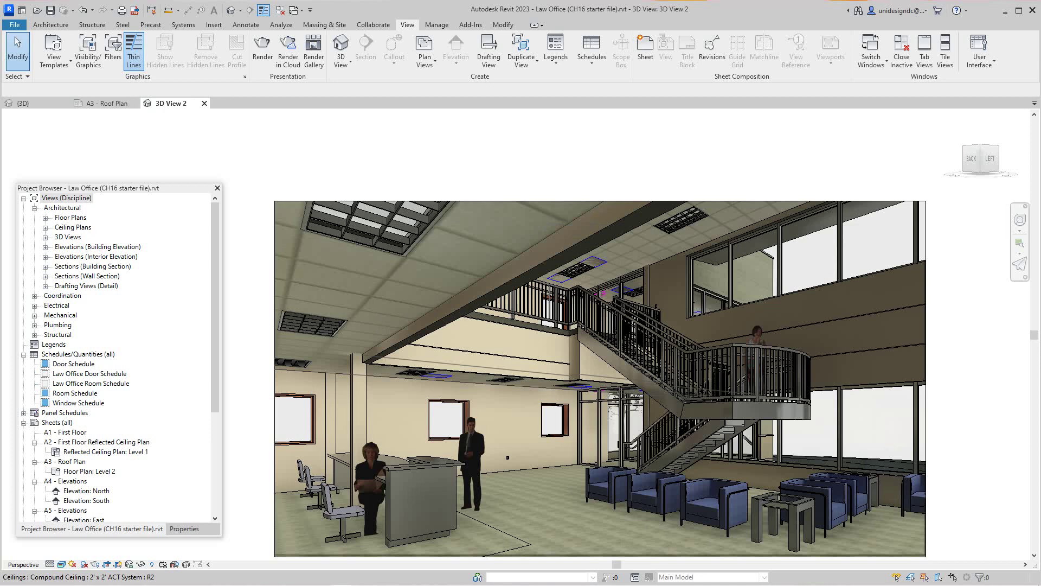
scroll(513, 180, down, 1)
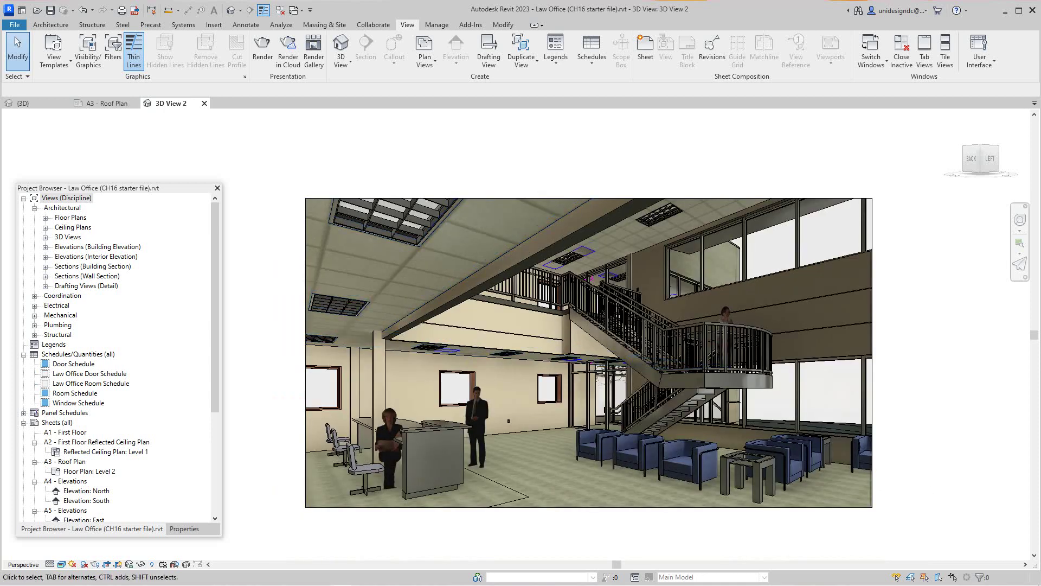
scroll(120, 358, down, 4)
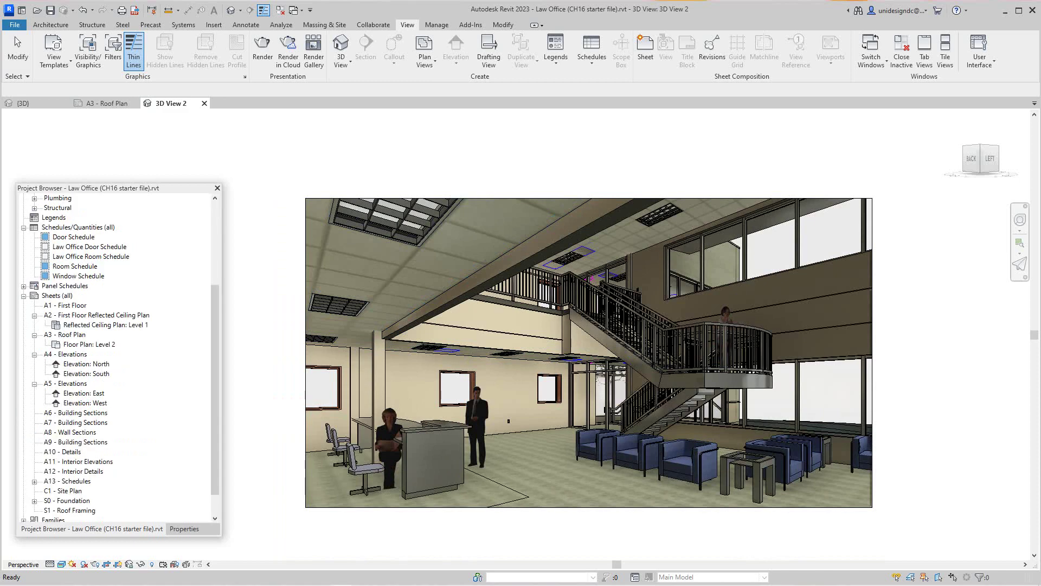
scroll(119, 358, down, 1)
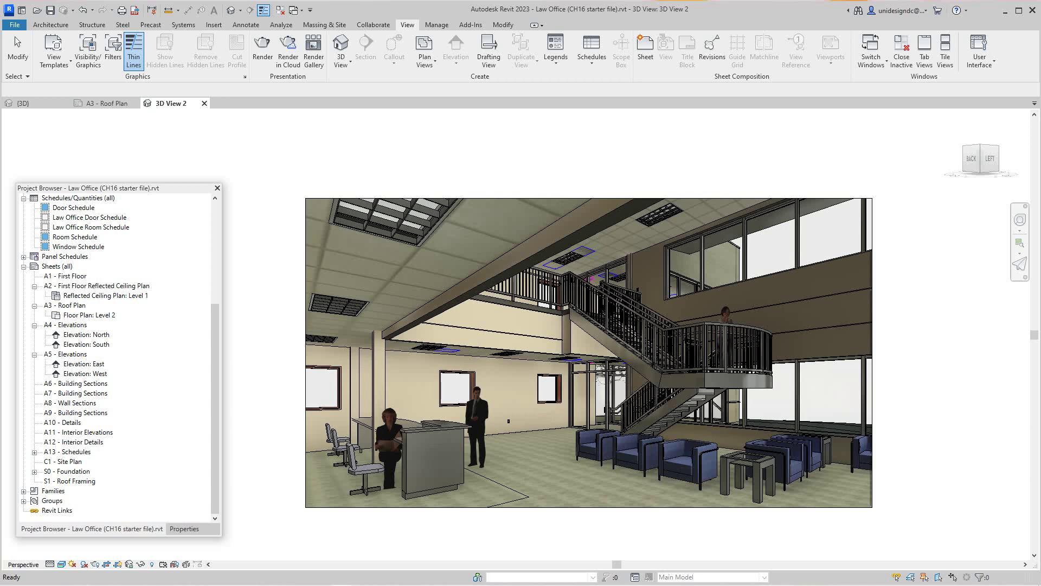
scroll(119, 358, up, 3)
scroll(119, 358, down, 3)
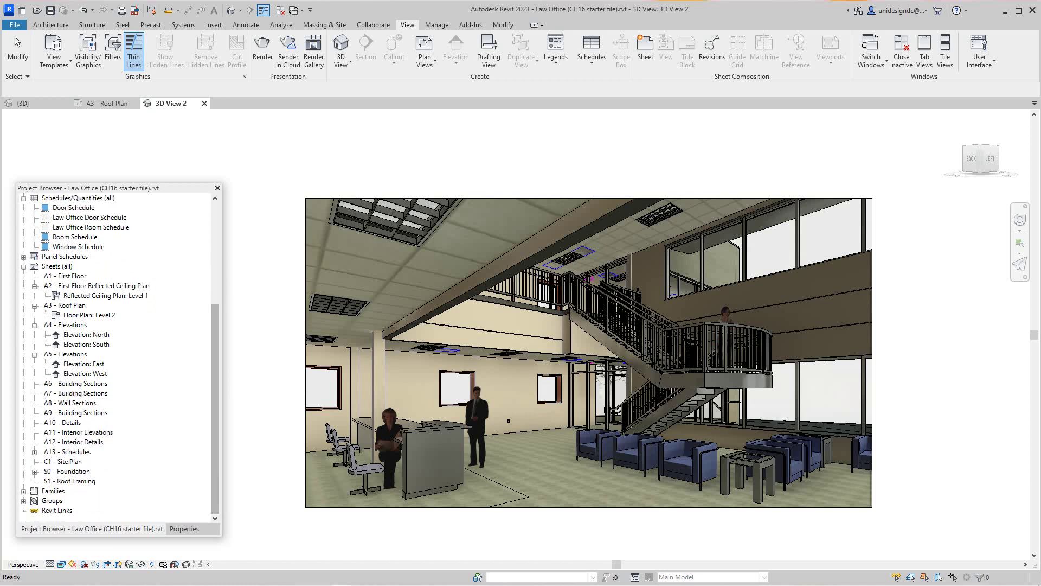
right_click(52, 266)
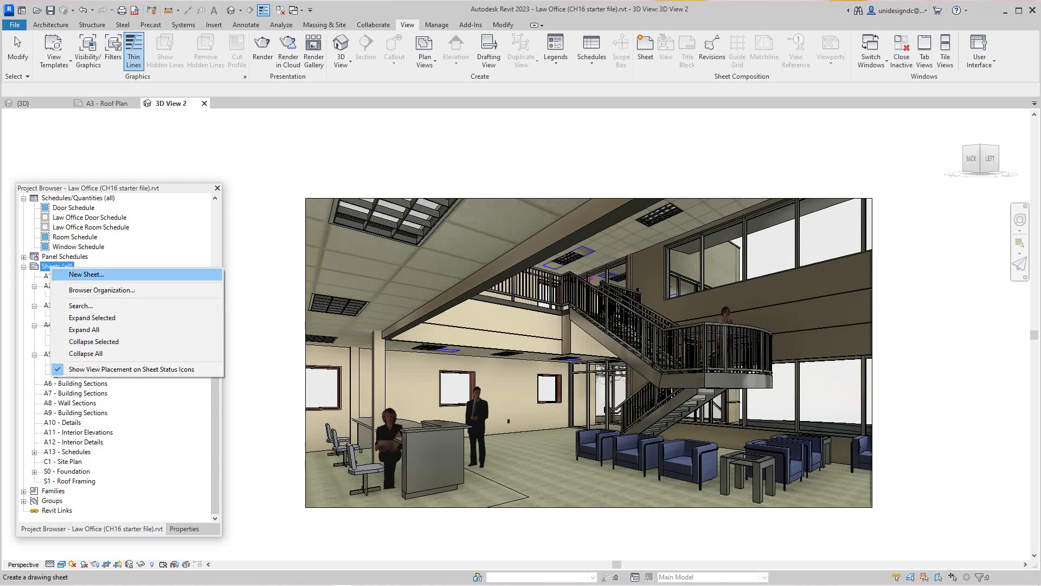
click(87, 274)
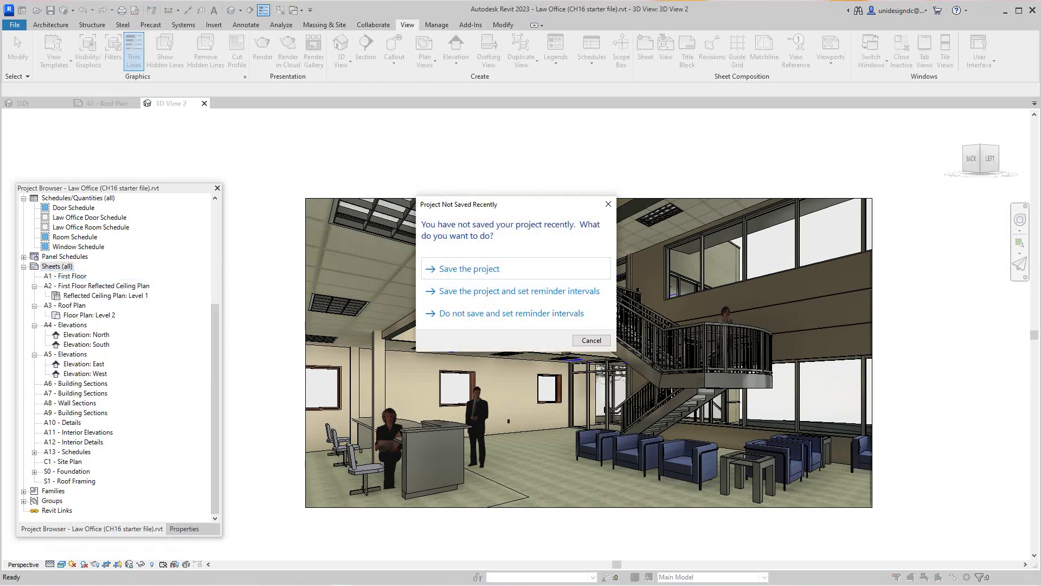
click(590, 340)
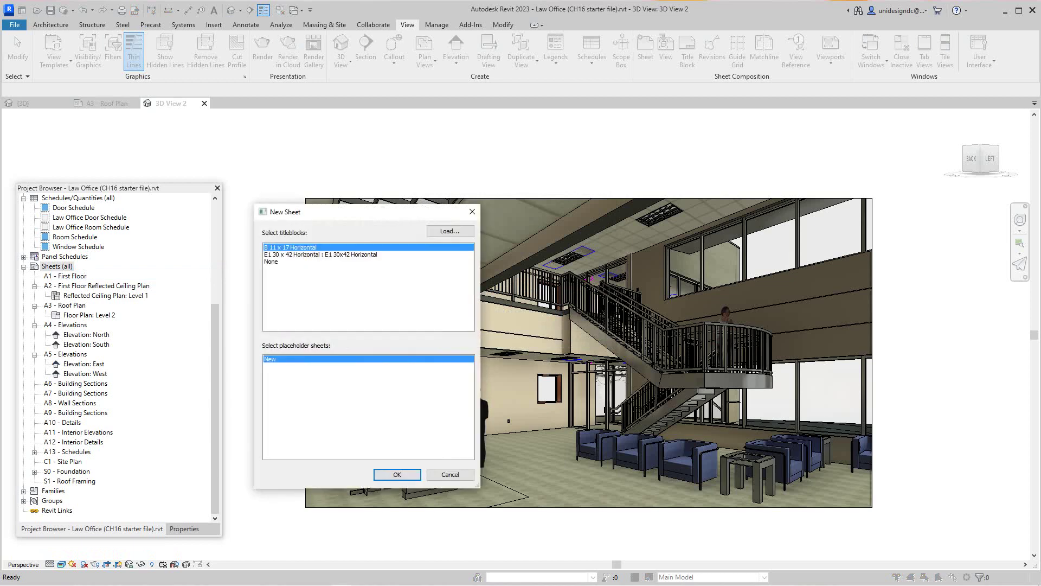
click(320, 254)
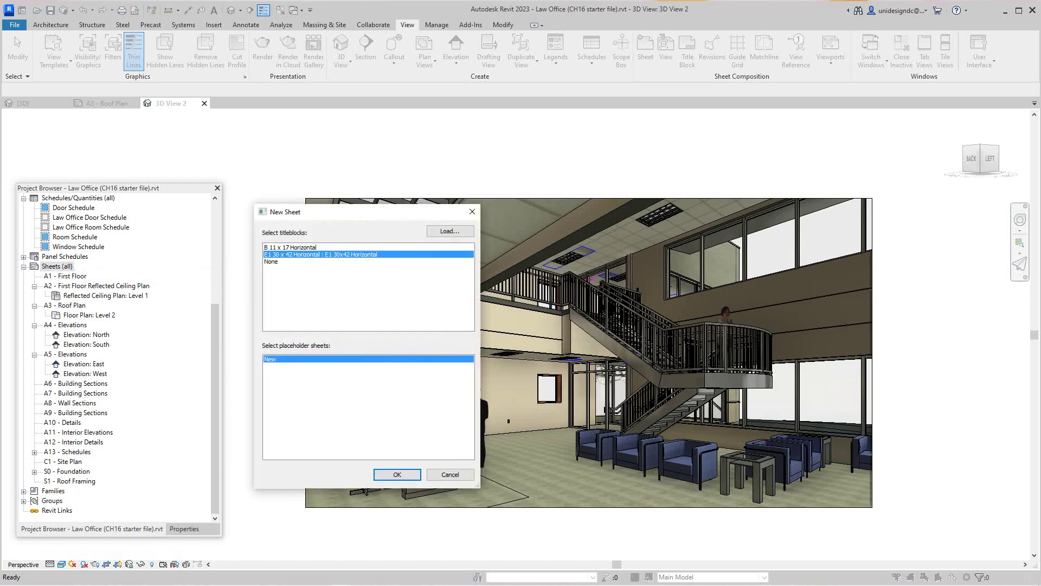
click(397, 474)
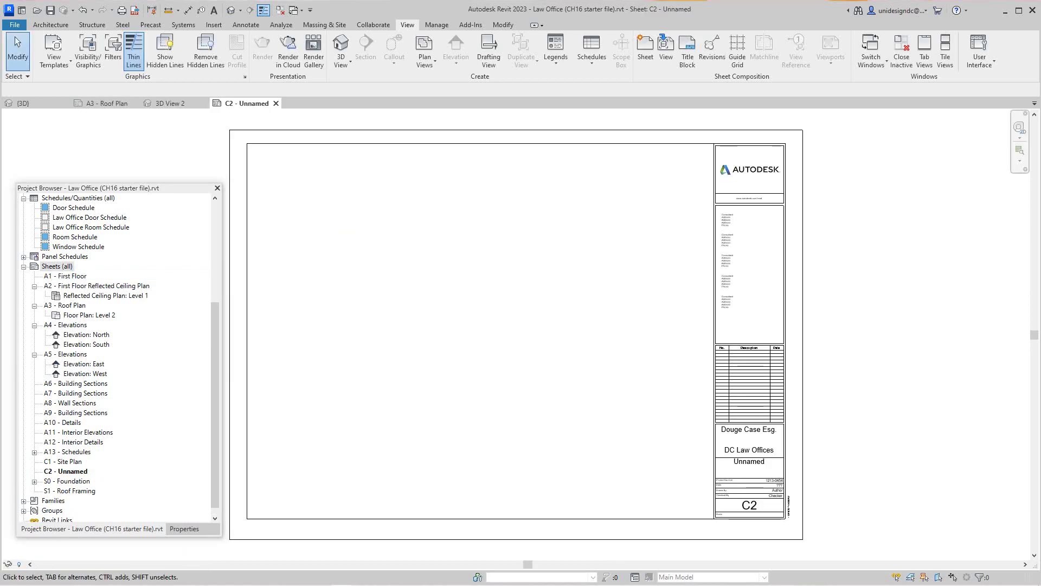
Examine the new C2 sheet's layout and the project information fields in its title block
scroll(391, 465, down, 1)
middle_drag(391, 465, 422, 434)
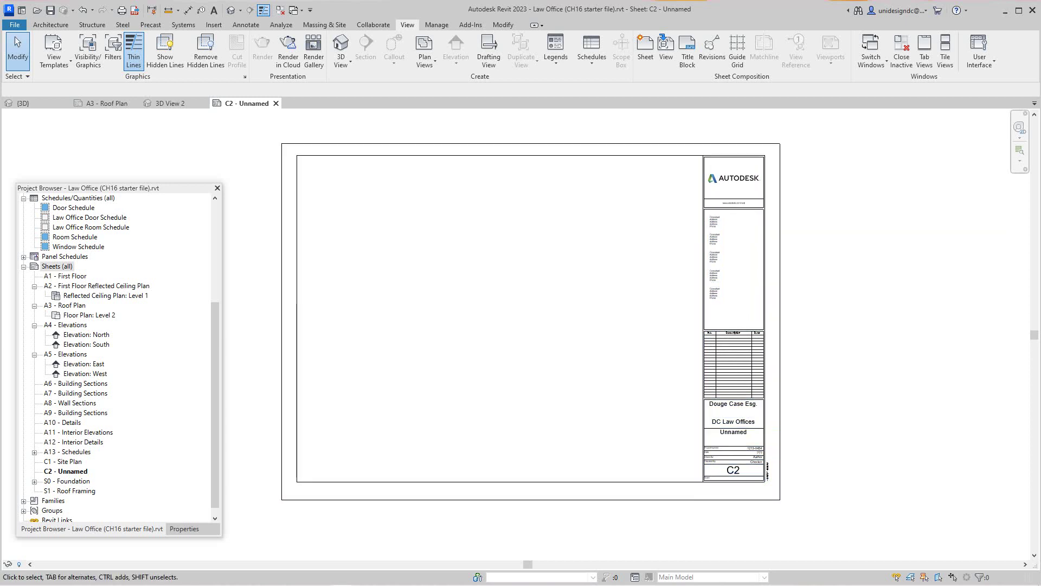
scroll(642, 411, up, 2)
scroll(912, 420, down, 3)
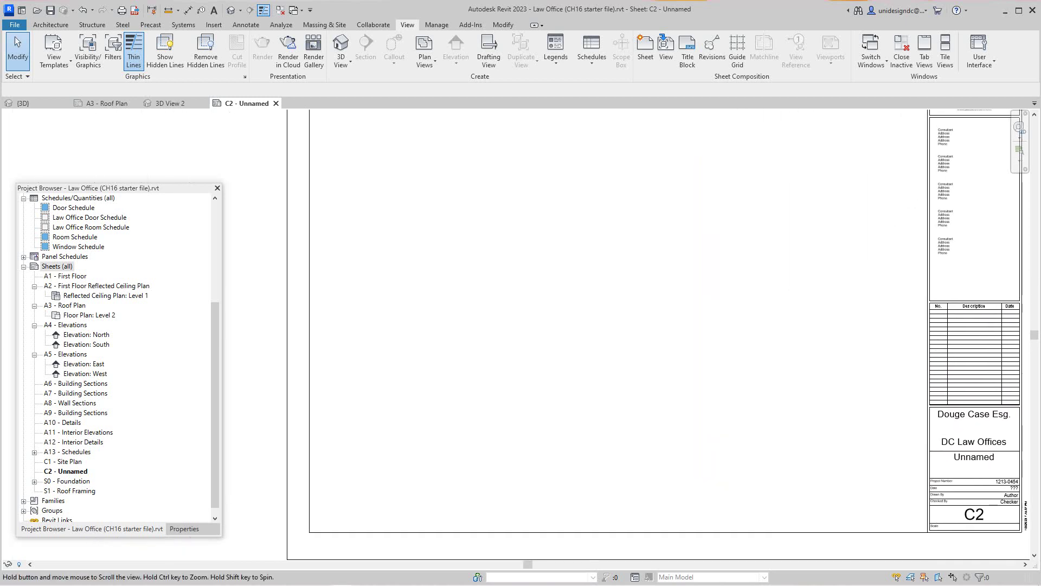
scroll(701, 404, up, 2)
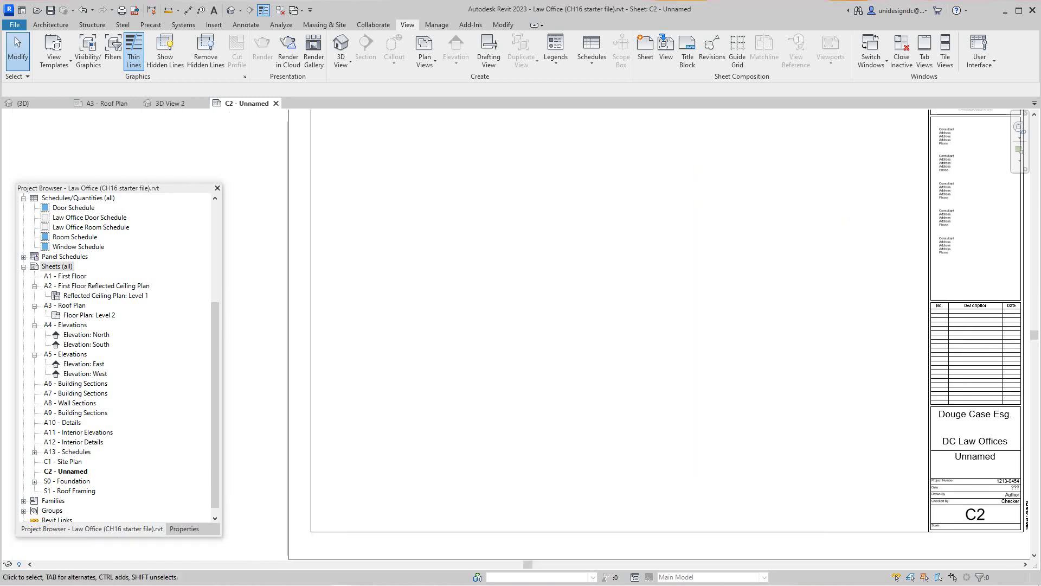
middle_drag(701, 404, 691, 420)
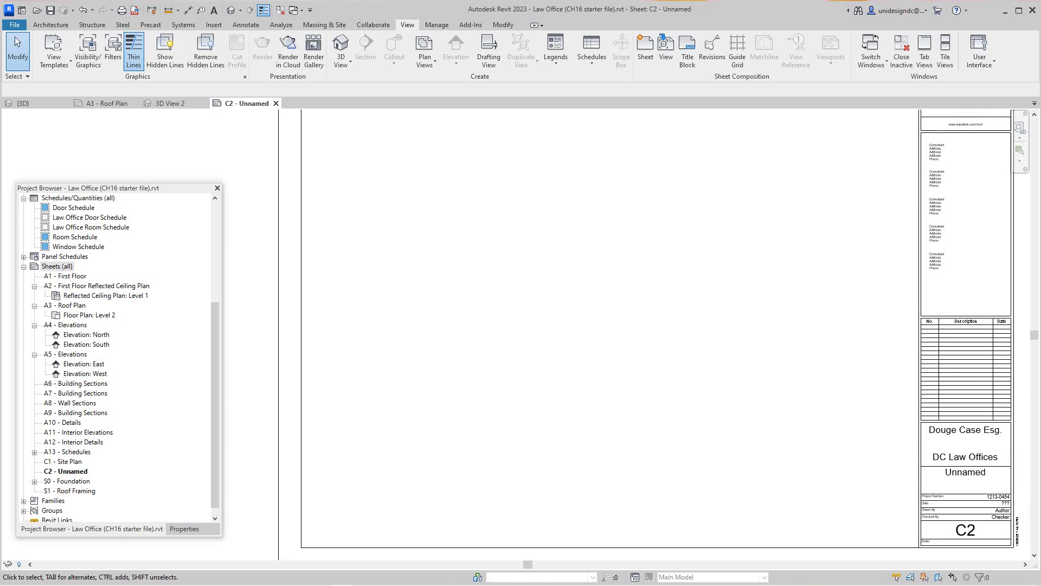
Open the A3 - Roof Plan sheet and delete the Level 2 floor plan viewport placed on it
drag(164, 188, 199, 136)
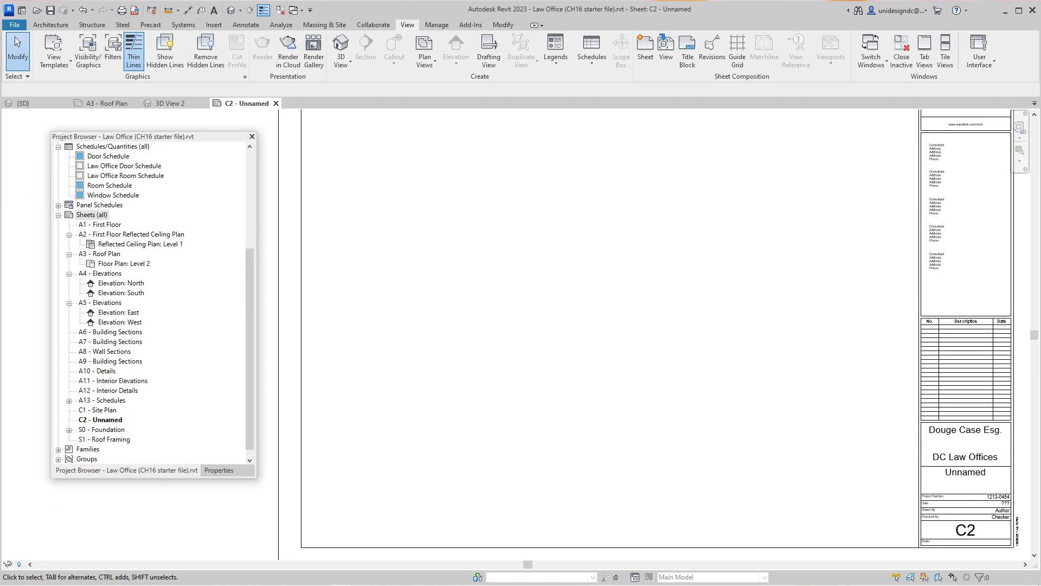
click(100, 253)
double_click(99, 254)
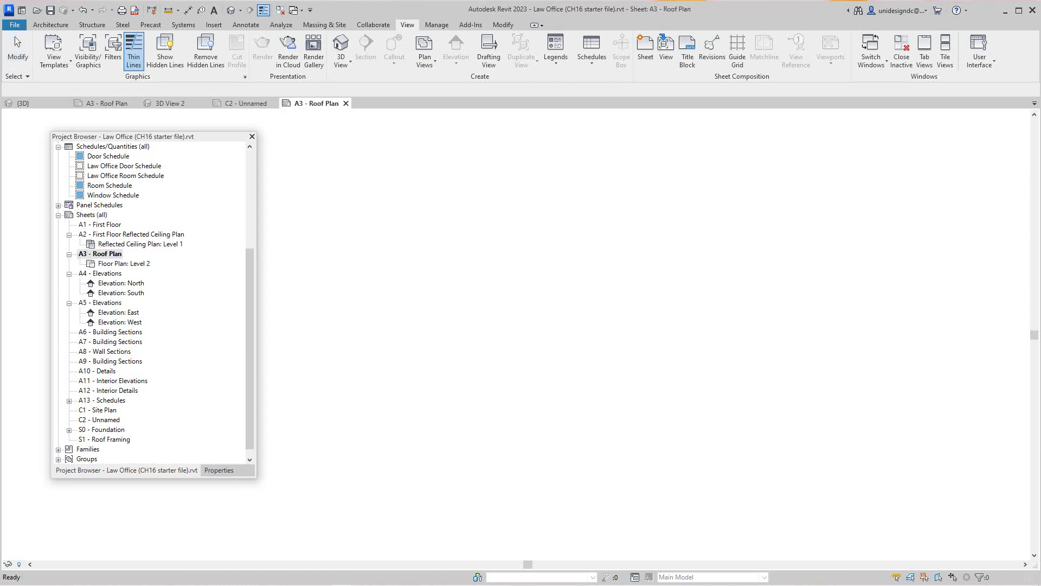
middle_drag(488, 271, 526, 328)
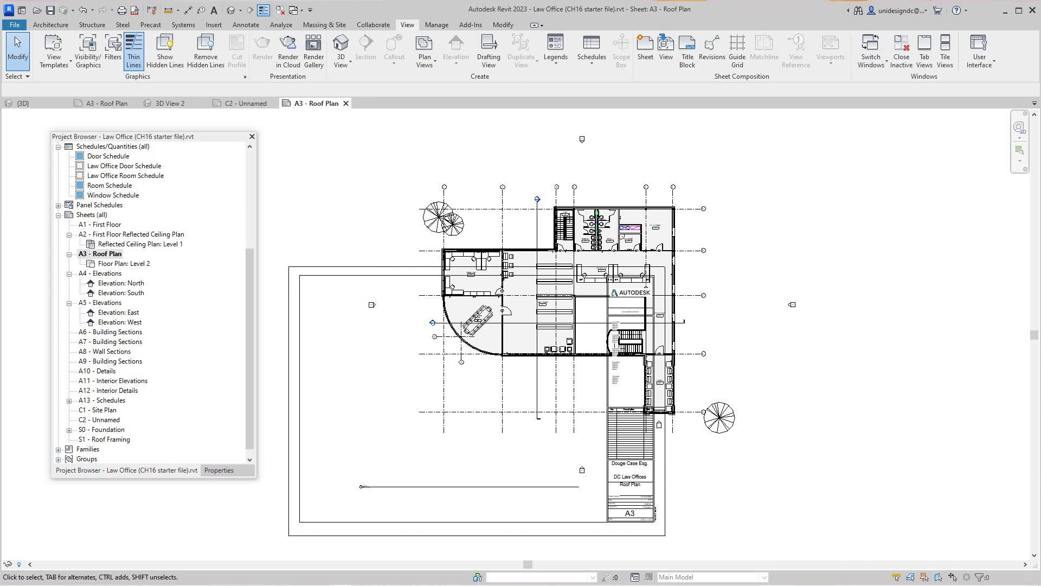
click(393, 195)
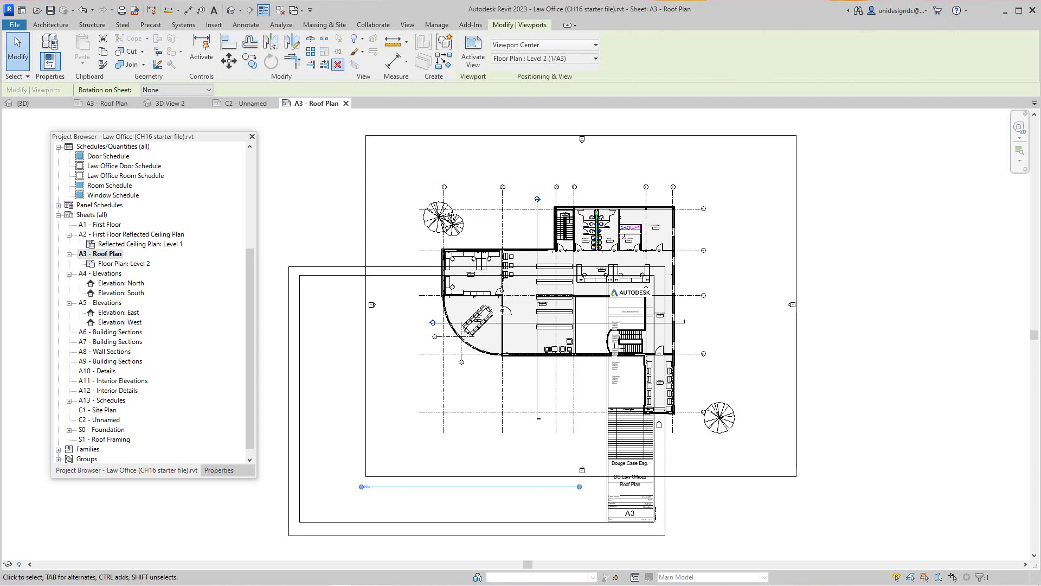
click(338, 65)
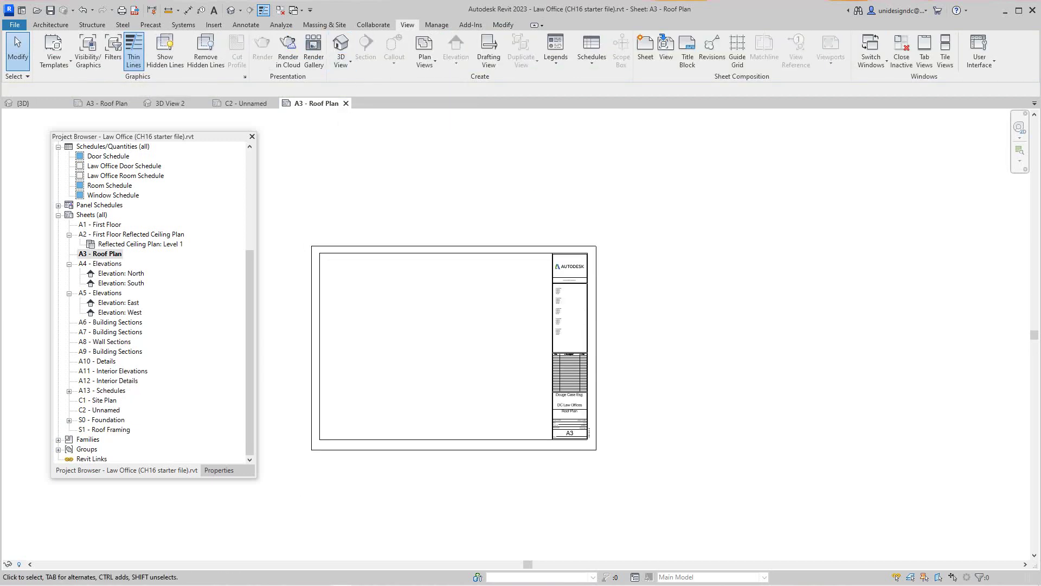
key(z)
key(f)
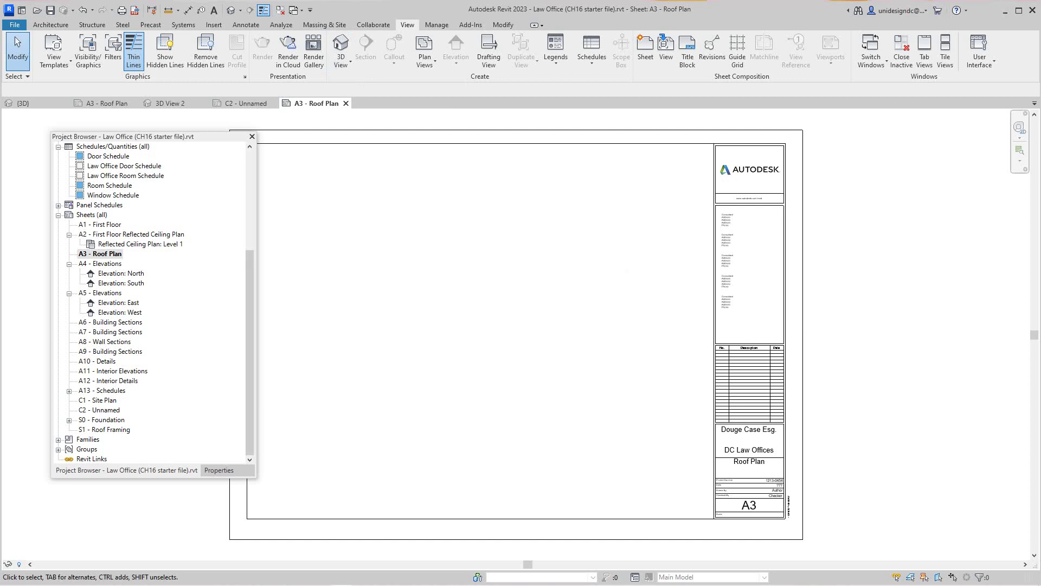
Look through the project's views, schedules and sheets in the Project Browser, from the architectural views down to the structural sheets
scroll(155, 302, up, 2)
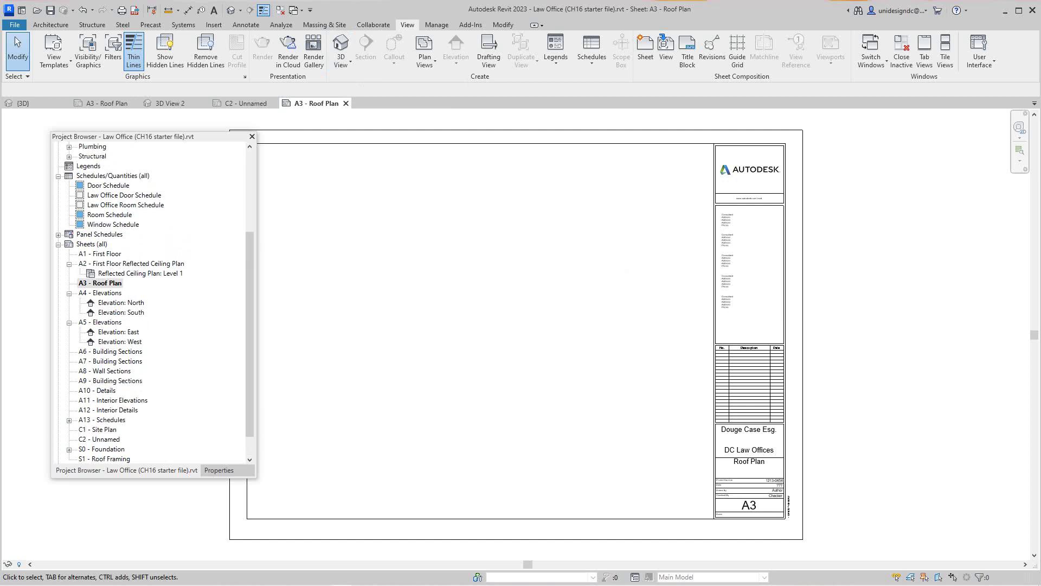
scroll(154, 303, up, 3)
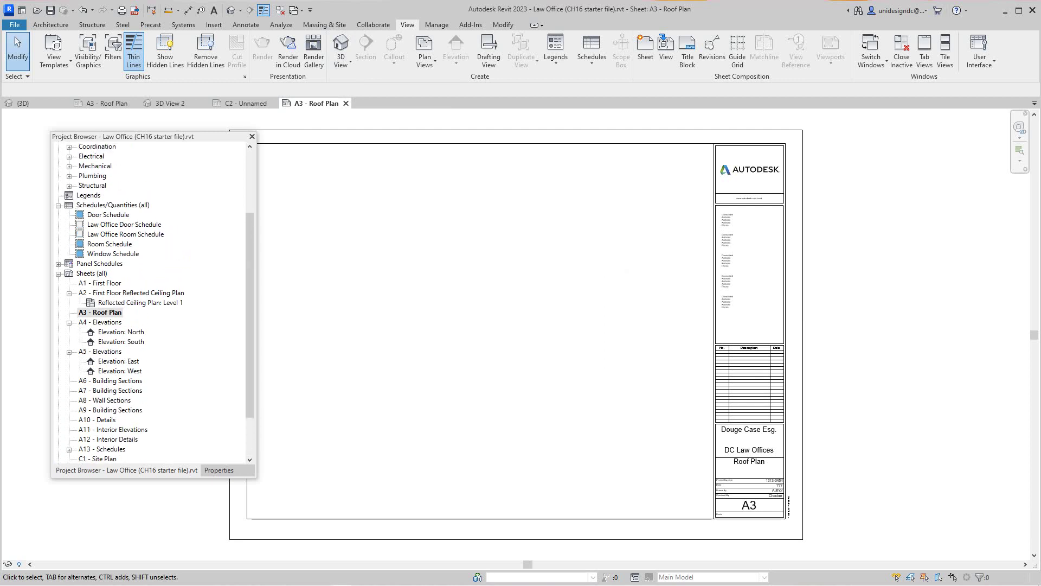
scroll(154, 303, up, 6)
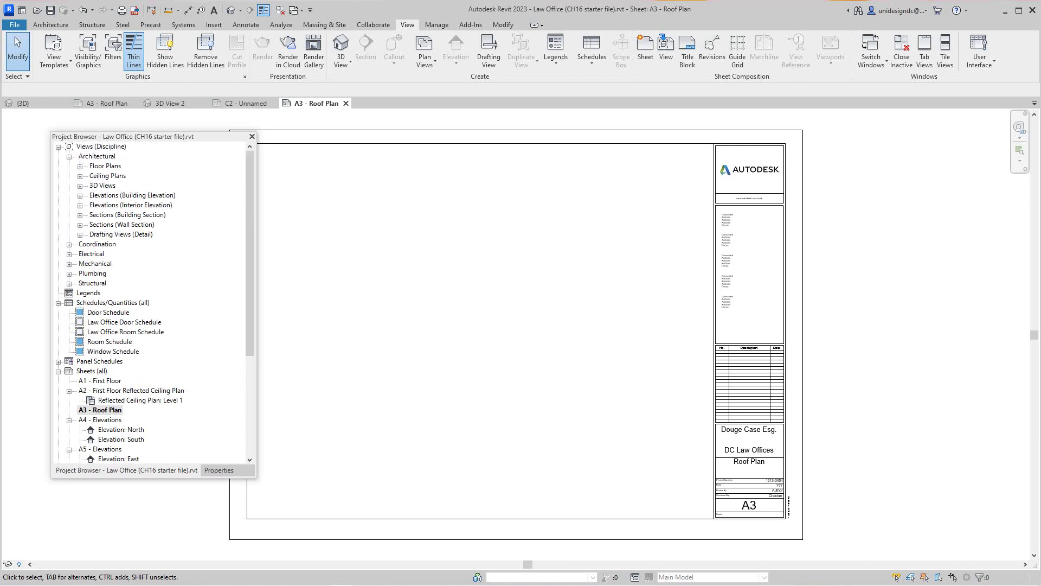
scroll(154, 303, down, 3)
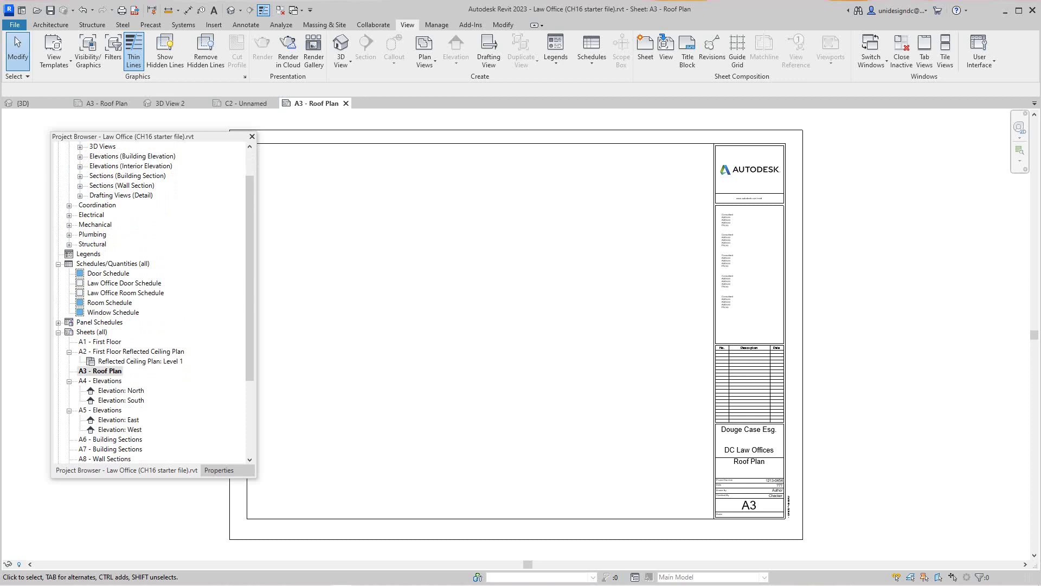
scroll(155, 303, down, 3)
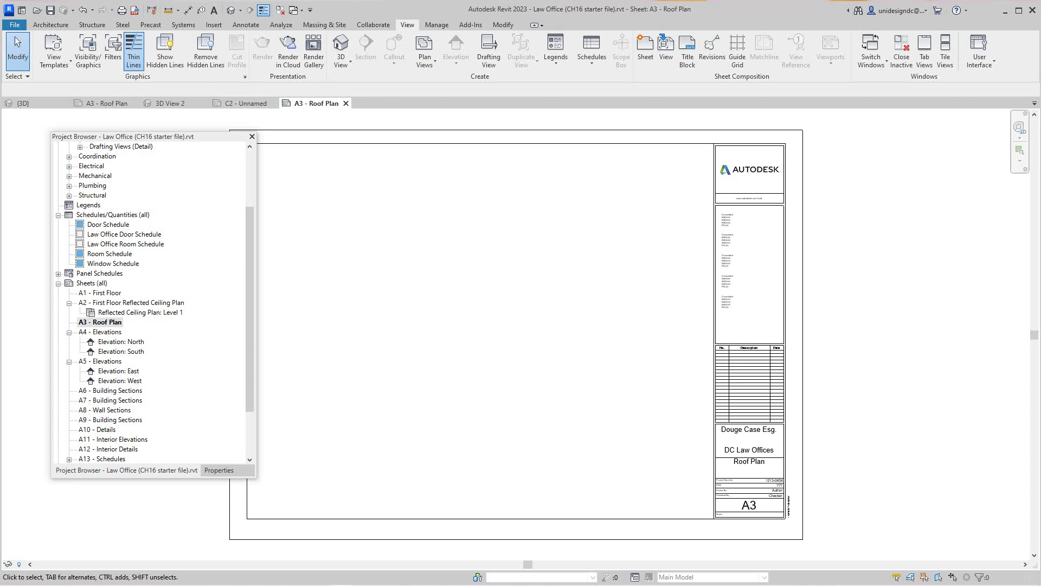
scroll(323, 285, down, 1)
middle_drag(323, 285, 400, 285)
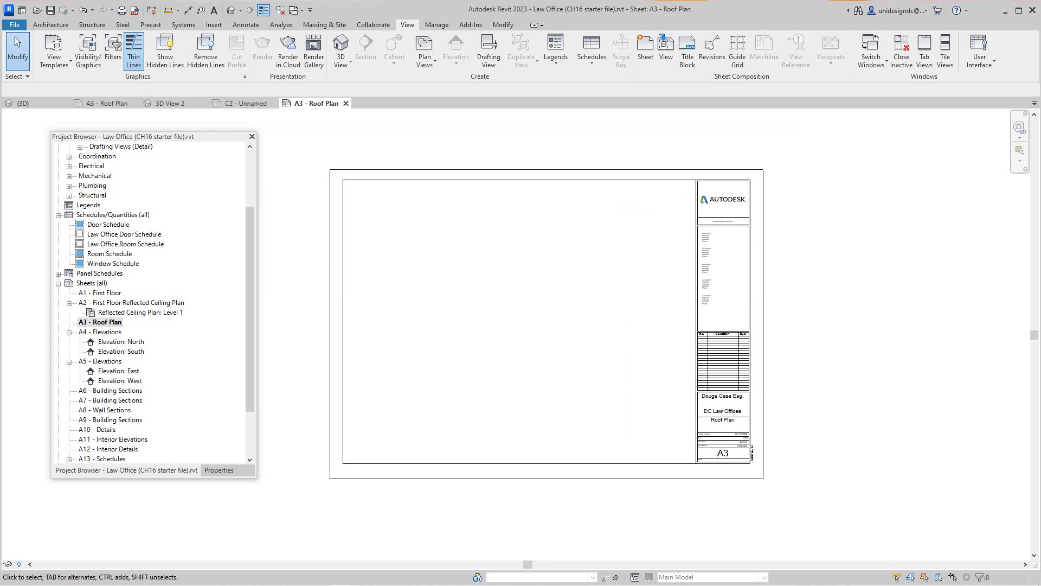
scroll(155, 303, up, 1)
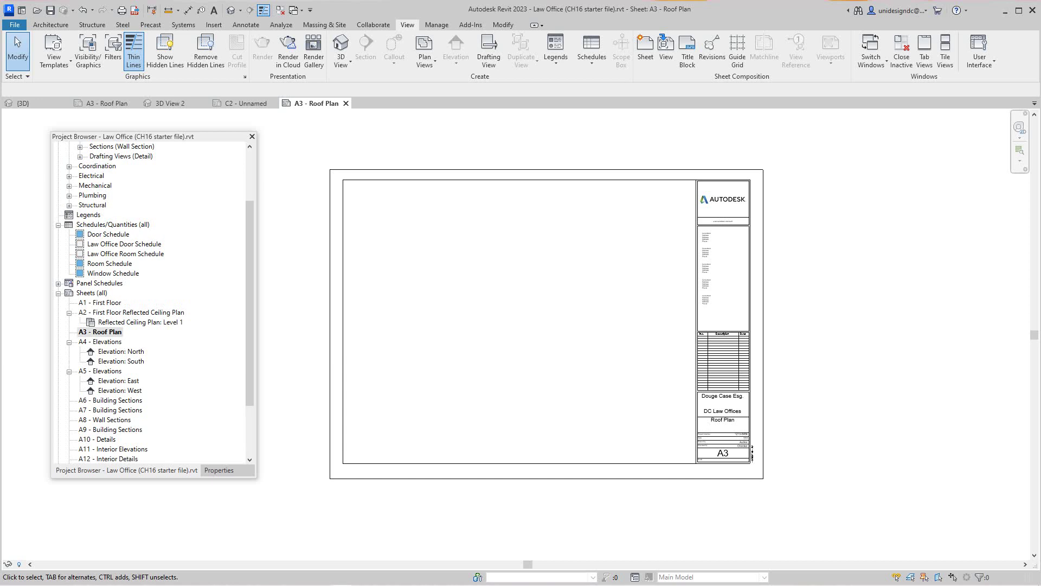
scroll(154, 303, down, 3)
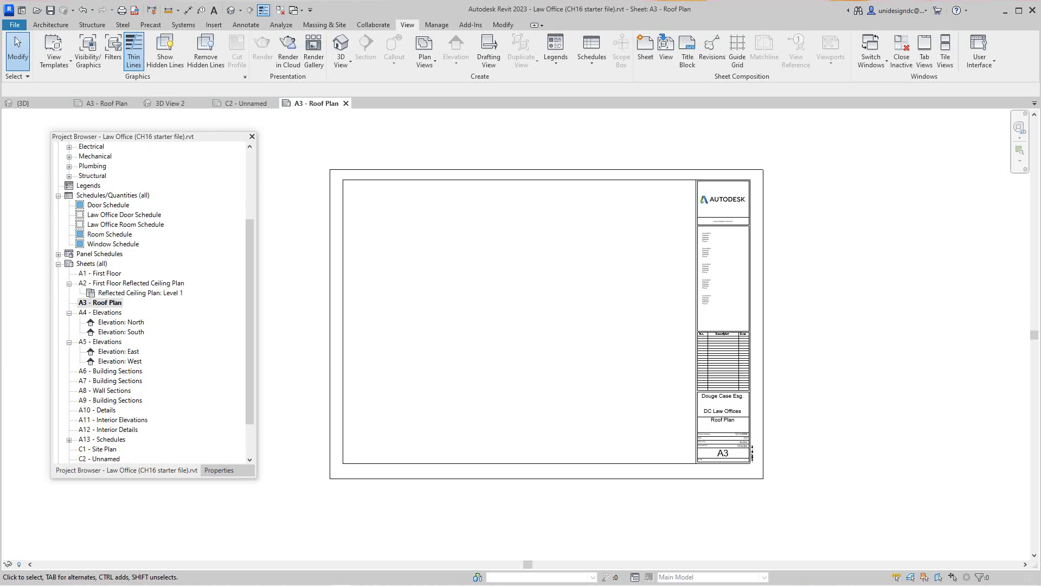
scroll(154, 303, down, 4)
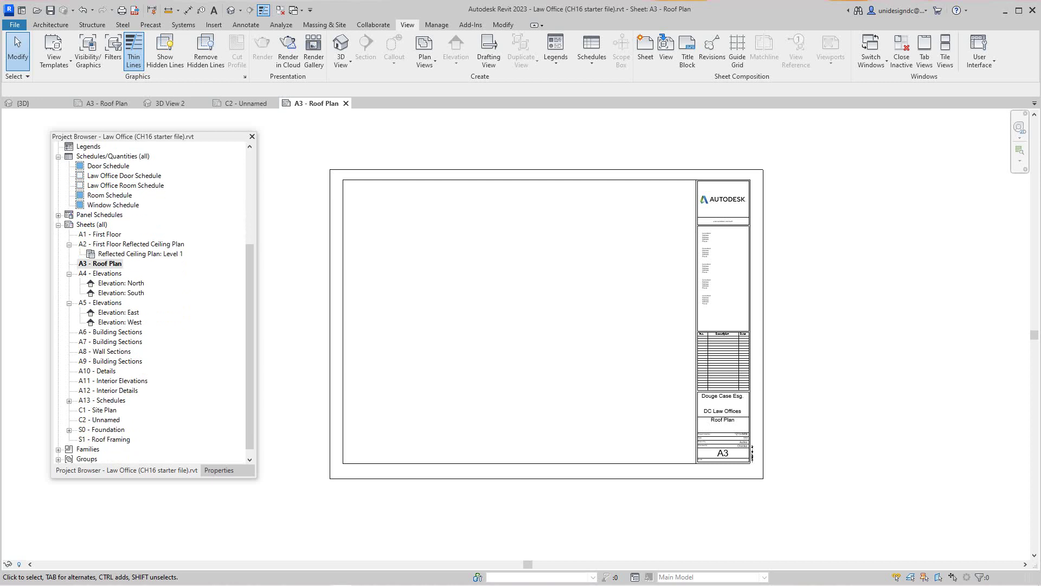
scroll(155, 303, down, 1)
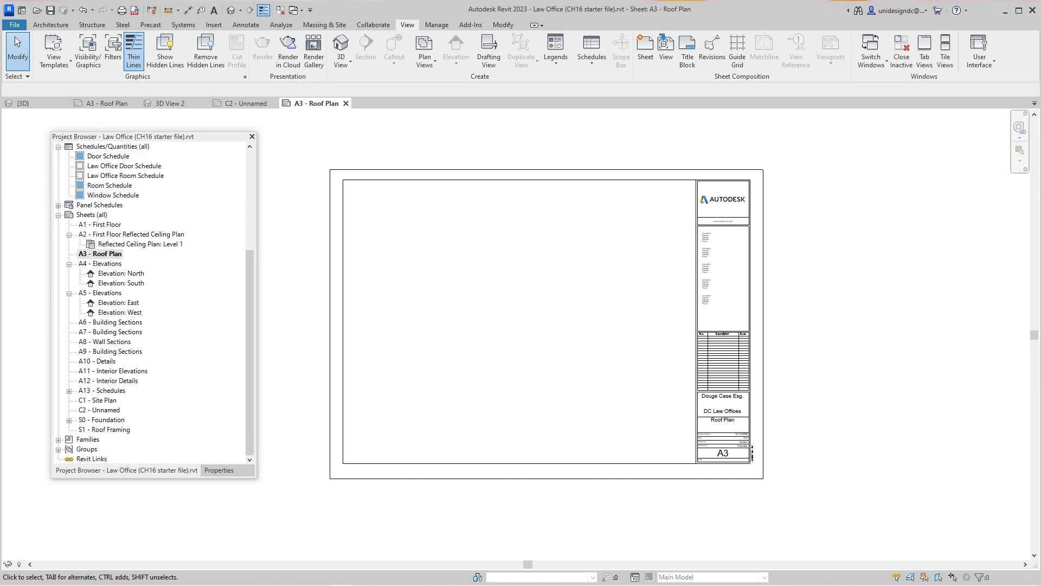
Open the S0 - Foundation sheet, examine its placed foundation plan and title block, and close the sheet
double_click(102, 420)
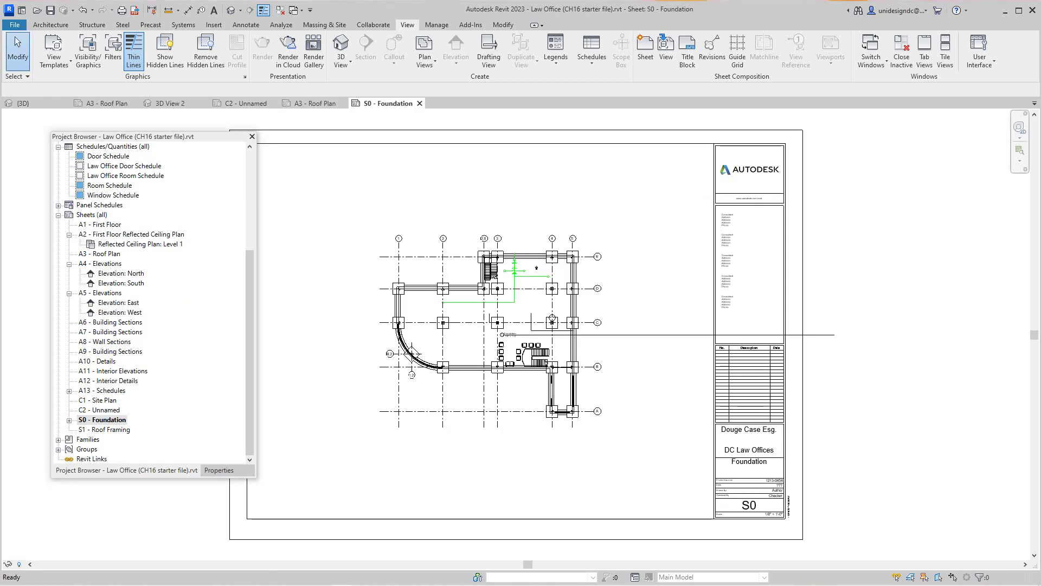
scroll(464, 303, up, 2)
scroll(464, 302, down, 1)
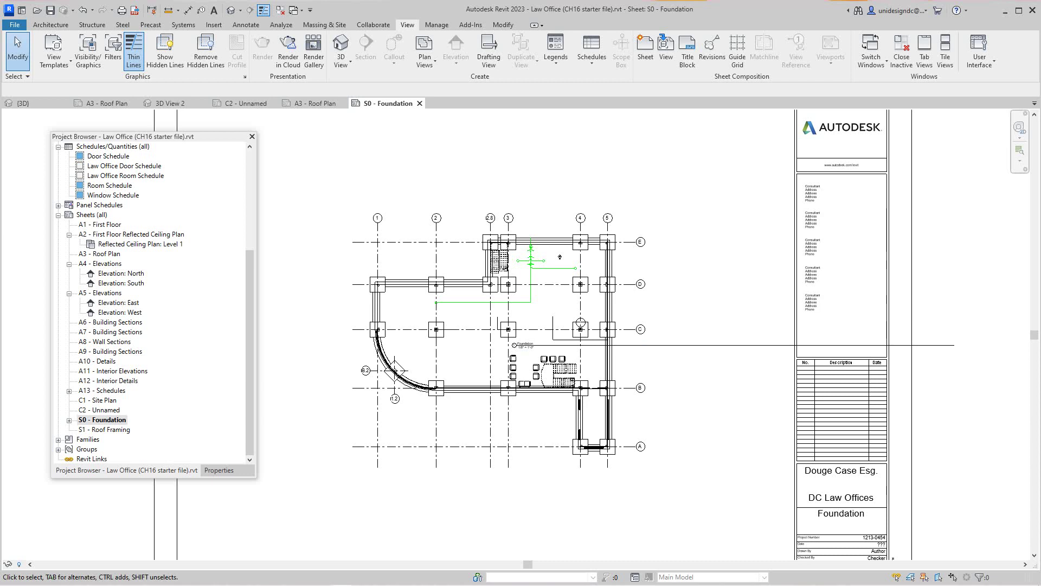
scroll(961, 280, down, 1)
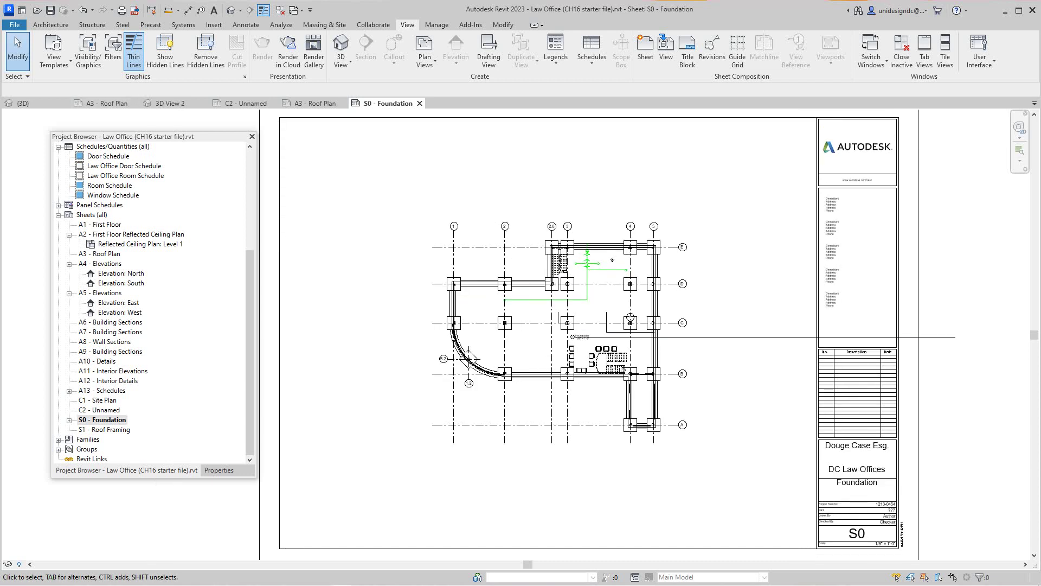
click(419, 103)
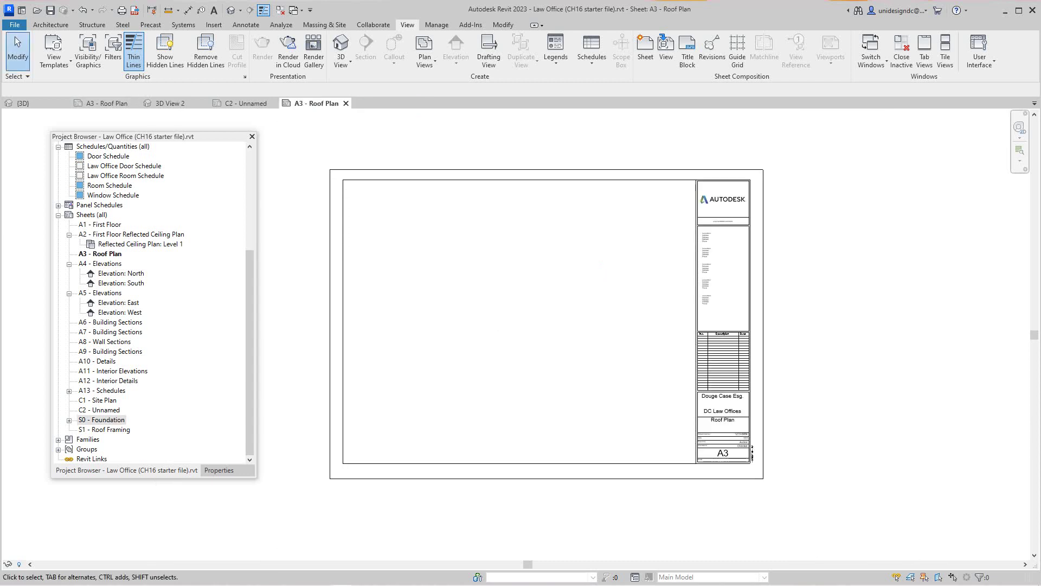
scroll(410, 191, up, 1)
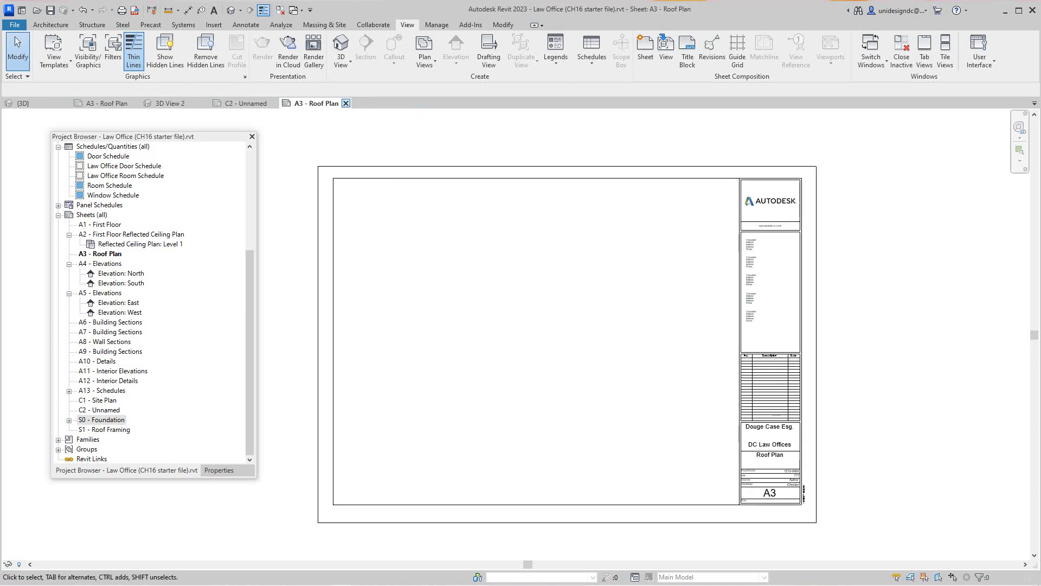
Close the A3 - Roof Plan sheet and the unnamed C2 sheet
click(346, 103)
scroll(443, 208, down, 2)
middle_drag(443, 207, 482, 253)
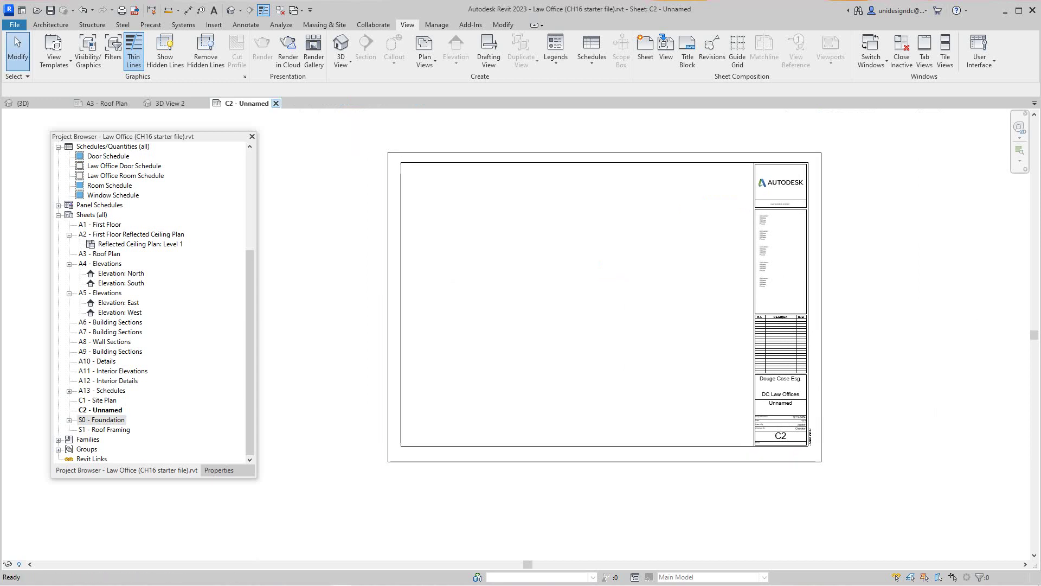
click(276, 103)
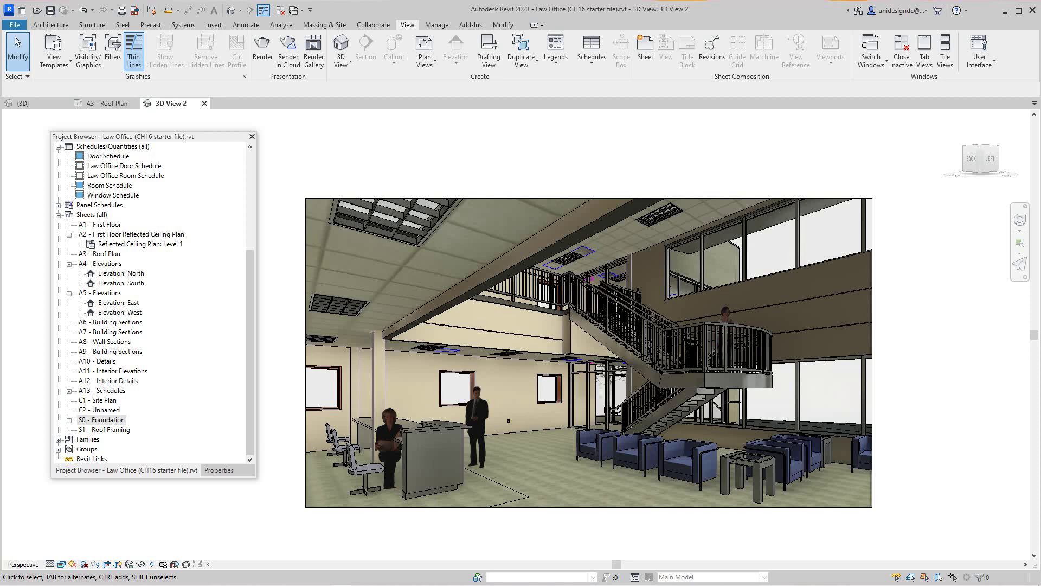
scroll(312, 147, up, 1)
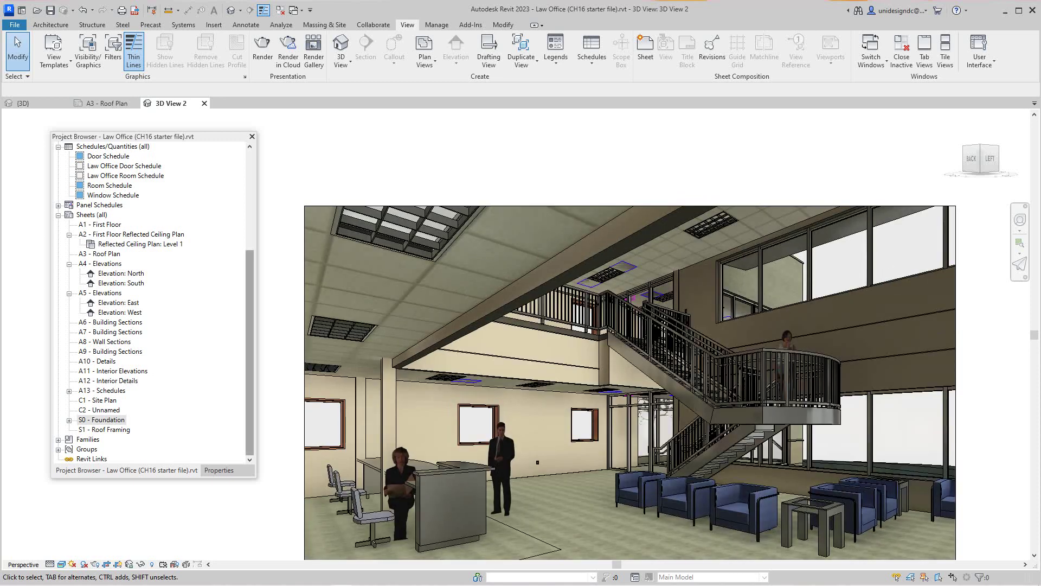
Expand the architectural floor plans in the Project Browser and open the Level 1 floor plan view
scroll(152, 301, up, 5)
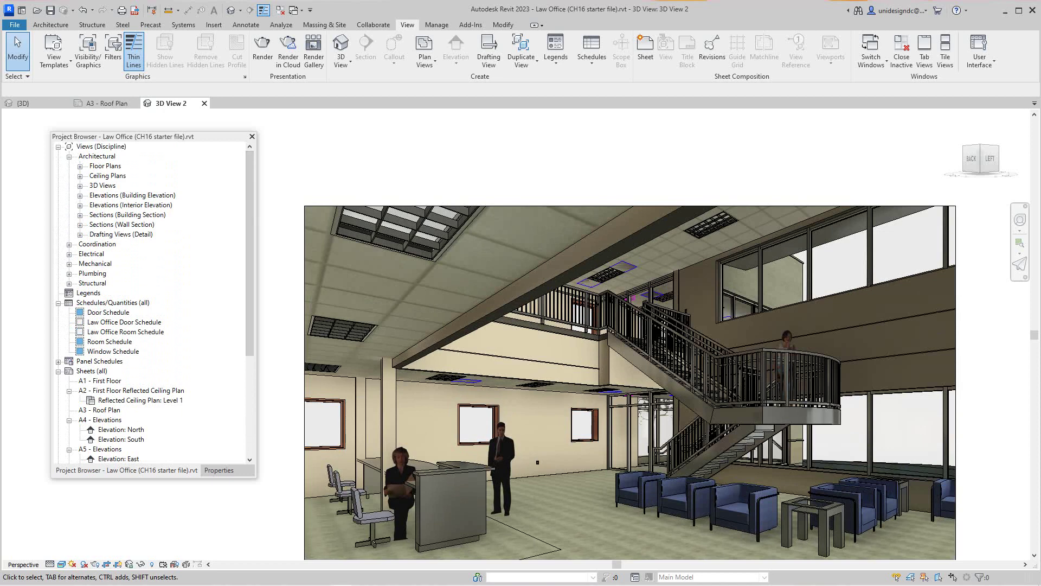
click(80, 166)
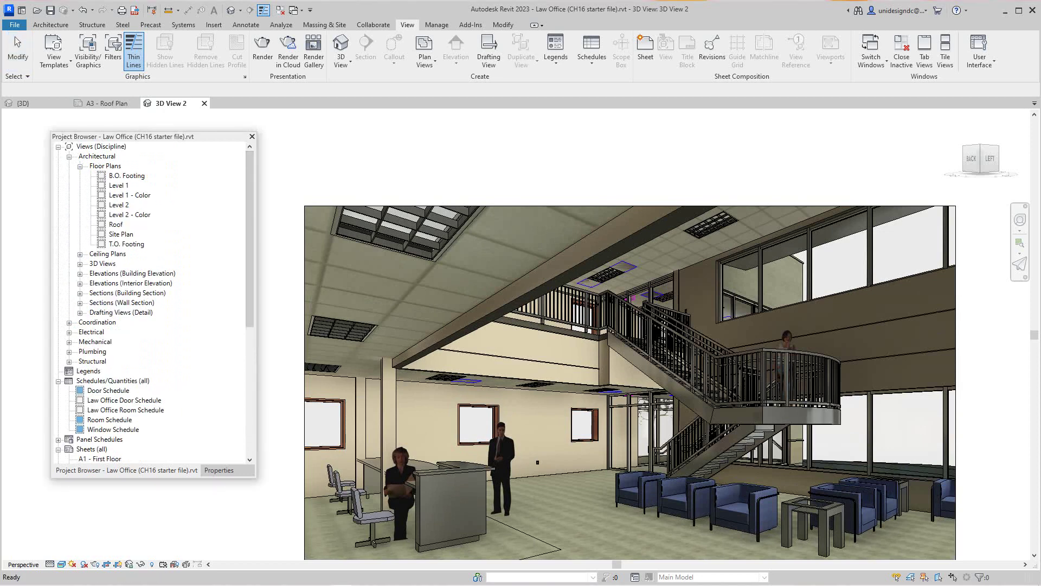
click(118, 185)
key(F2)
key(Escape)
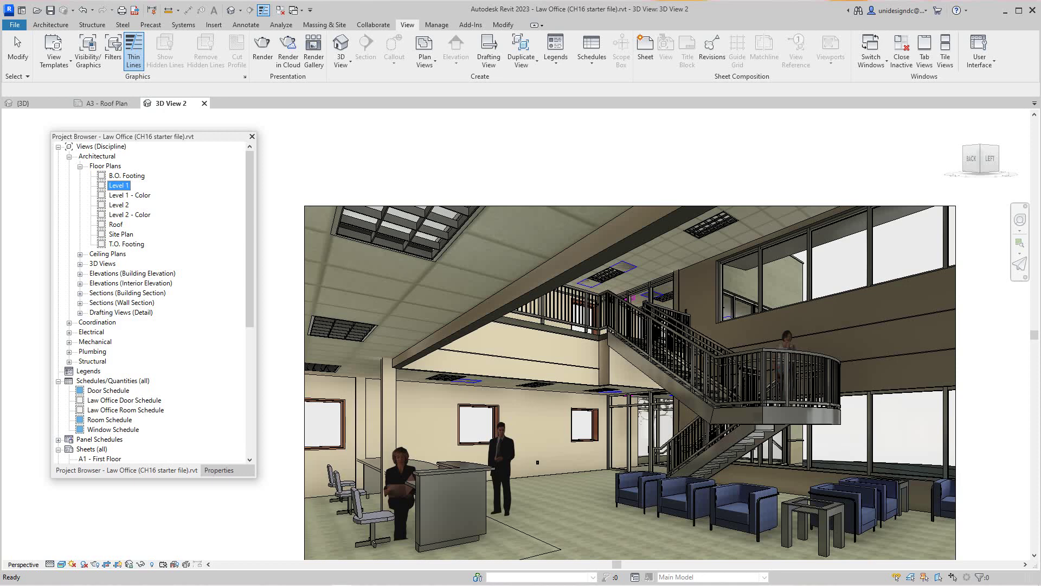
key(Return)
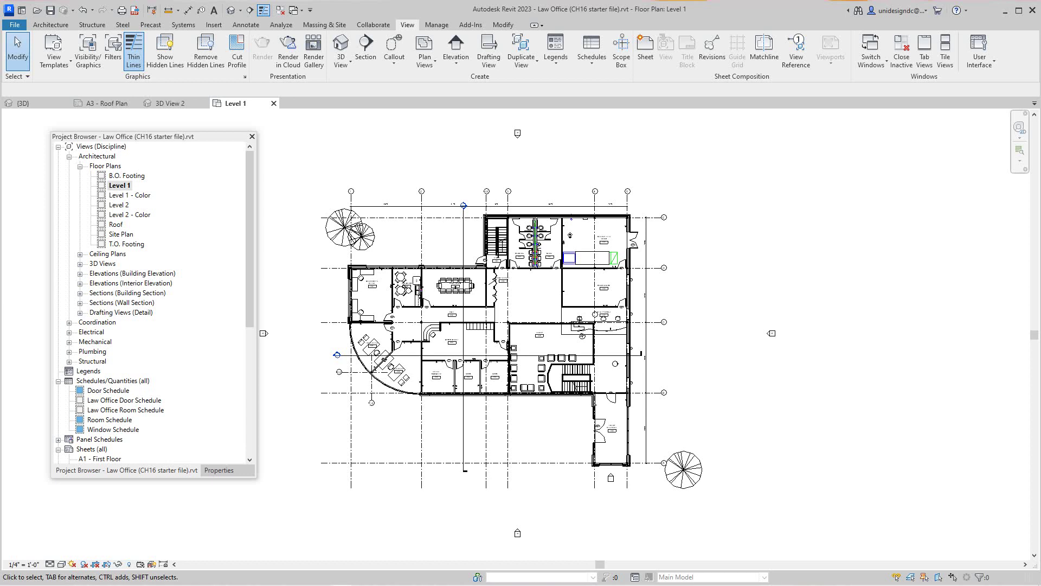
Open the A1 - First Floor sheet from the project's sheet list
scroll(152, 302, down, 4)
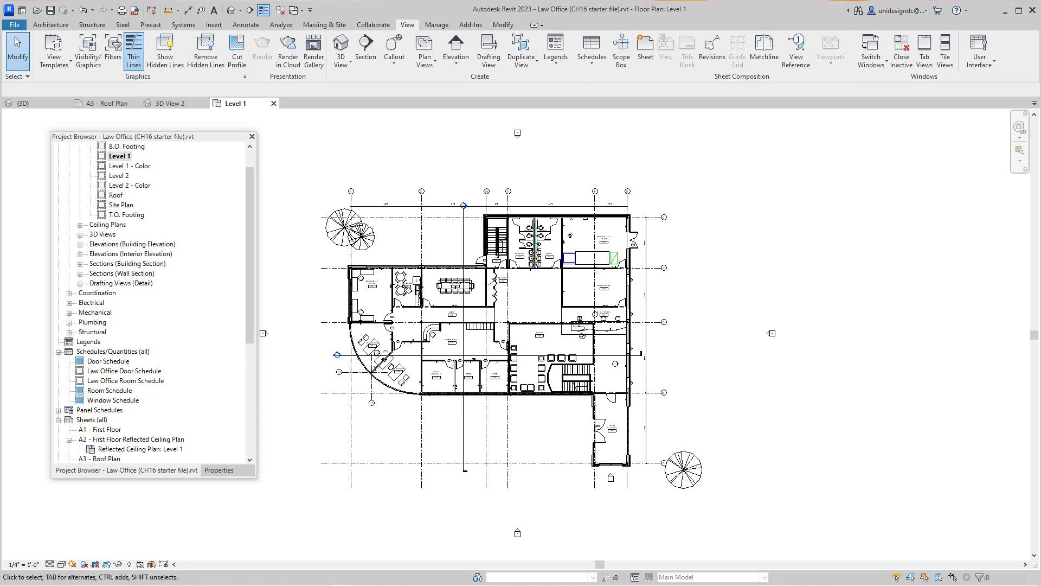
scroll(152, 302, down, 1)
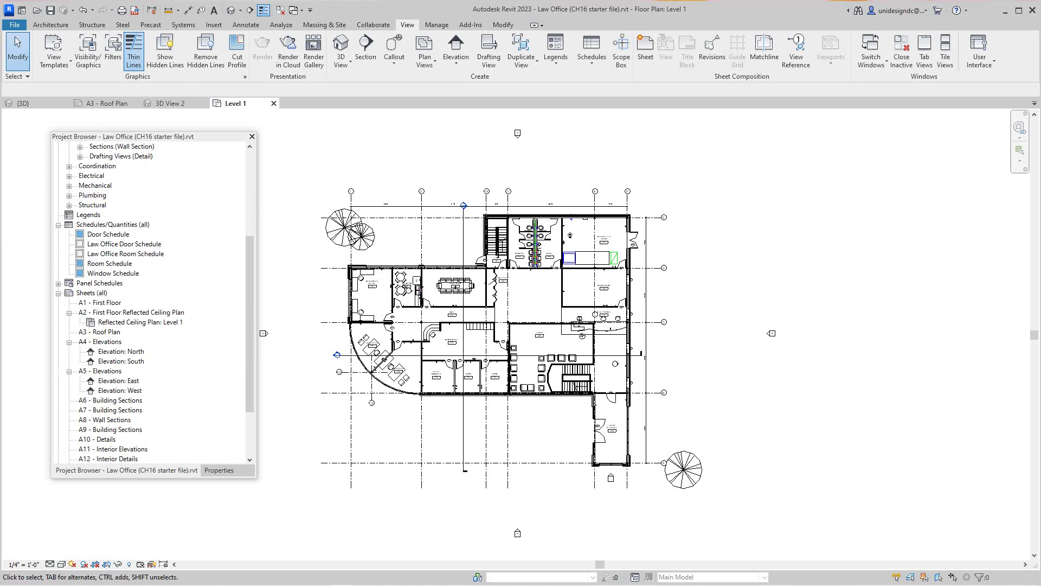
double_click(101, 302)
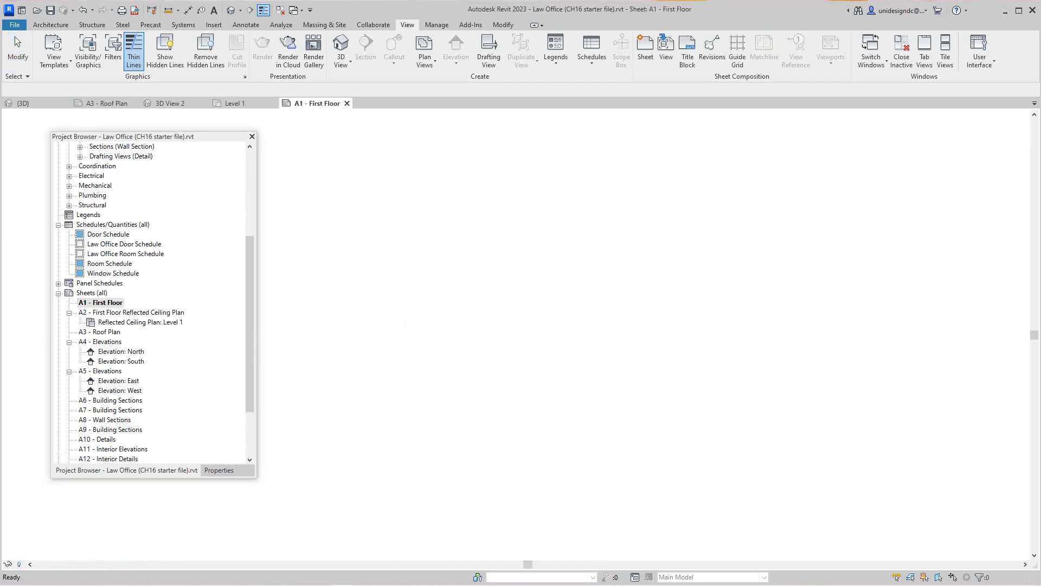
scroll(502, 304, down, 1)
scroll(504, 300, down, 9)
middle_click(504, 300)
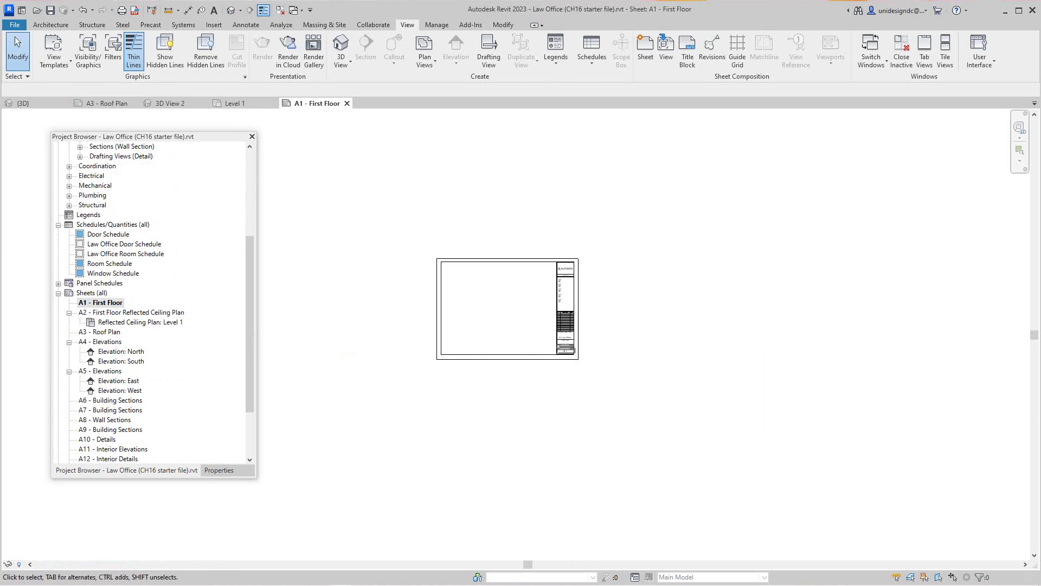
middle_click(504, 300)
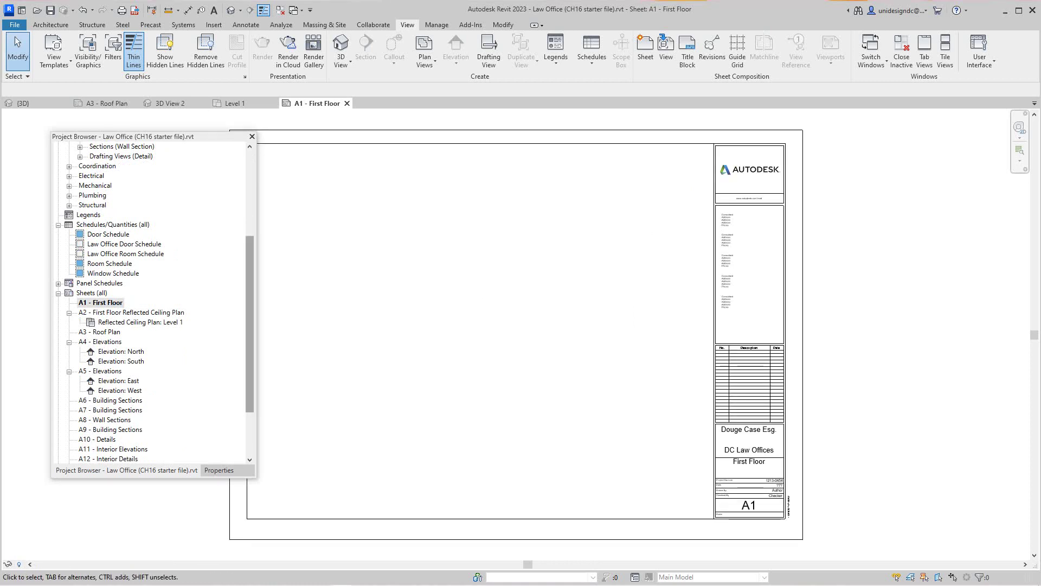
Duplicate the Level 1 architectural floor plan view without its detailing
drag(249, 323, 250, 239)
scroll(316, 279, down, 1)
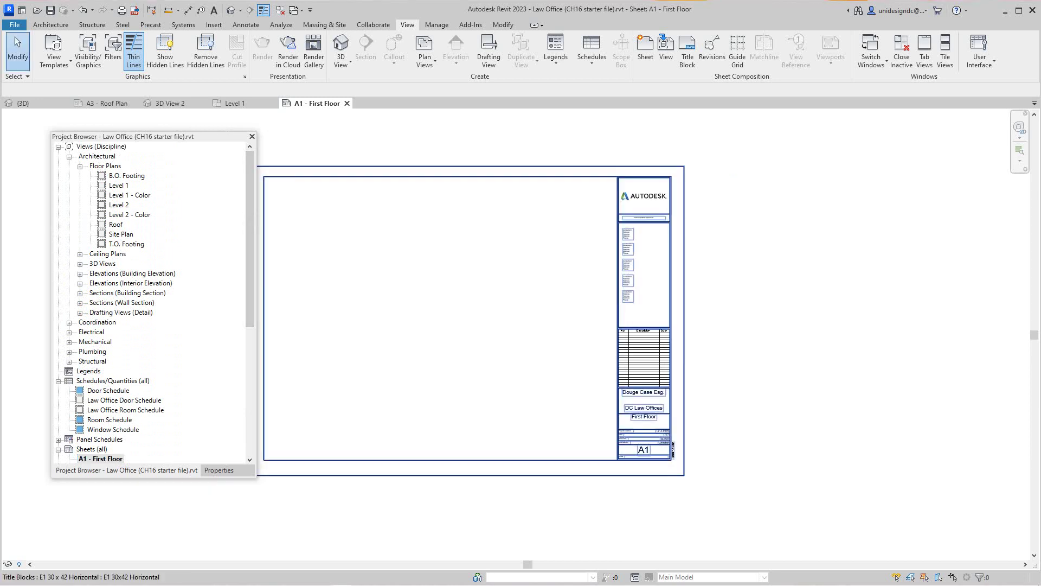
click(118, 185)
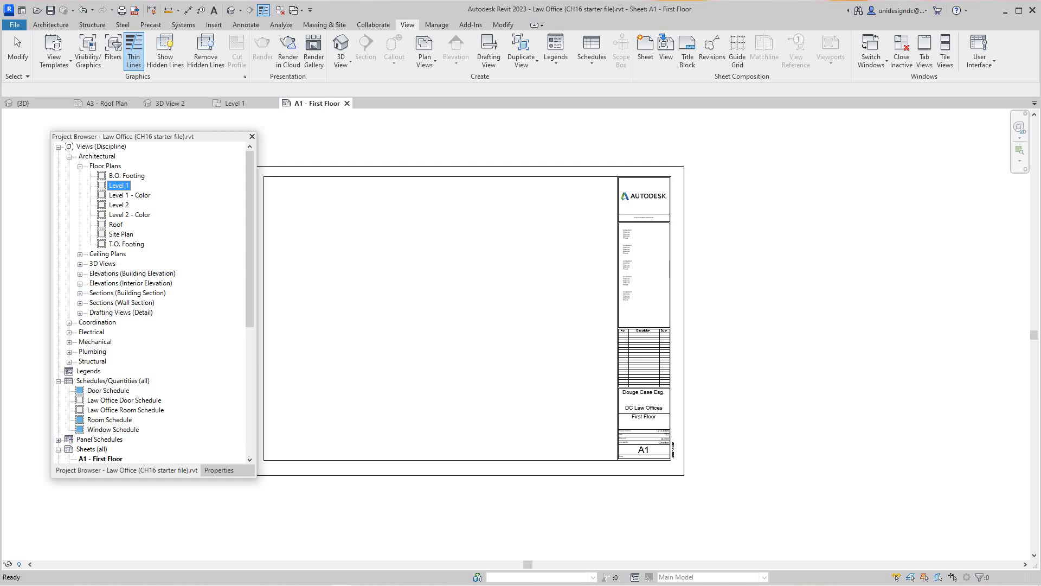
right_click(120, 185)
mouse_move(162, 271)
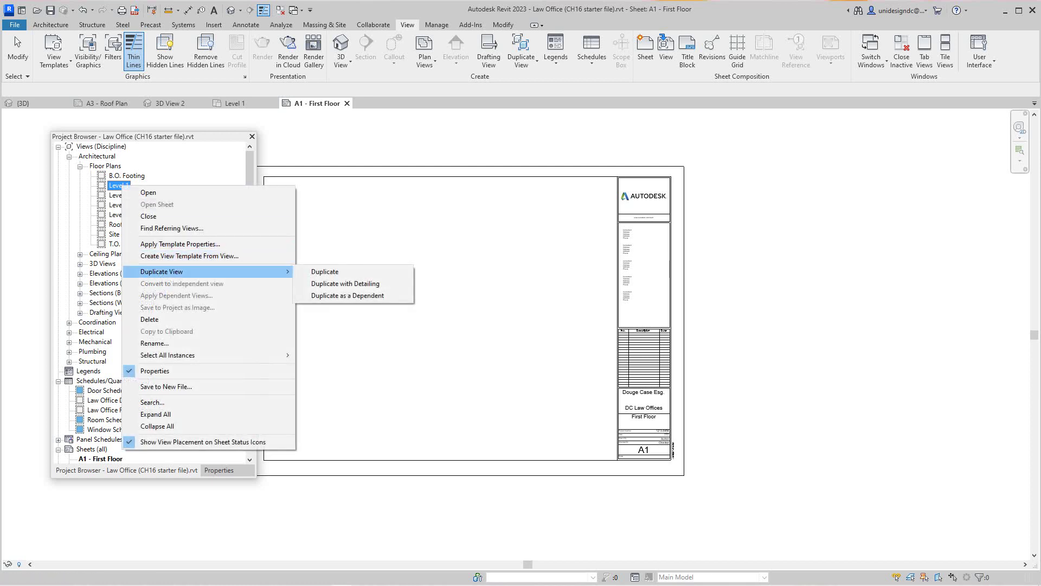
click(325, 271)
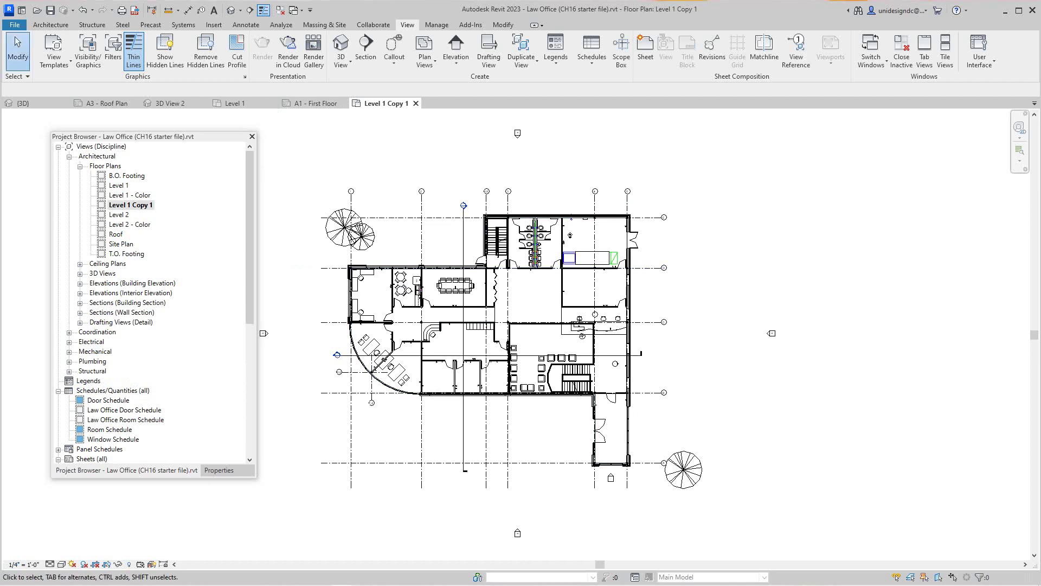
Rename the duplicated Level 1 view as Level 1 Floor Plan
right_click(131, 204)
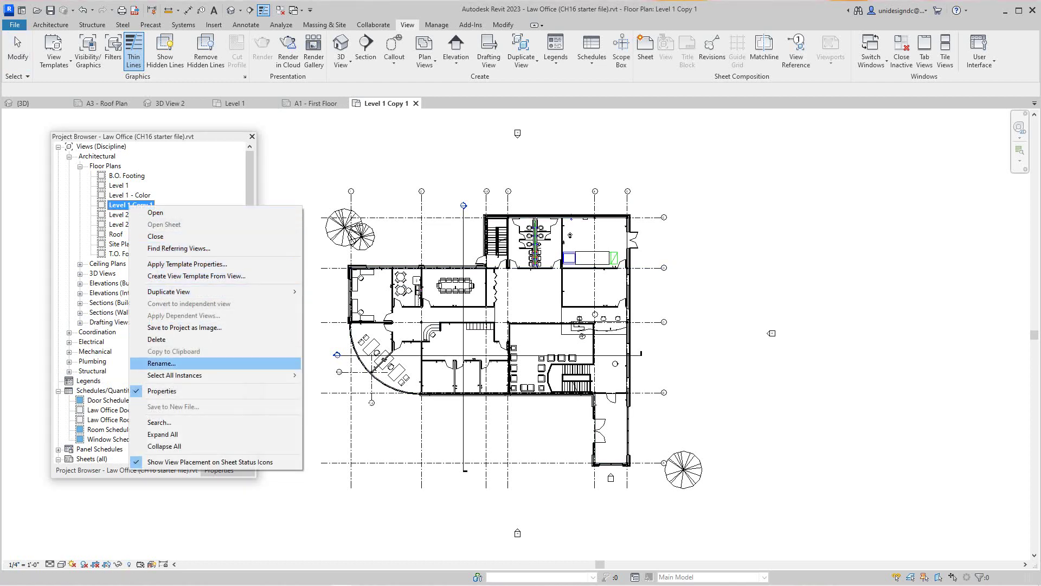
click(162, 363)
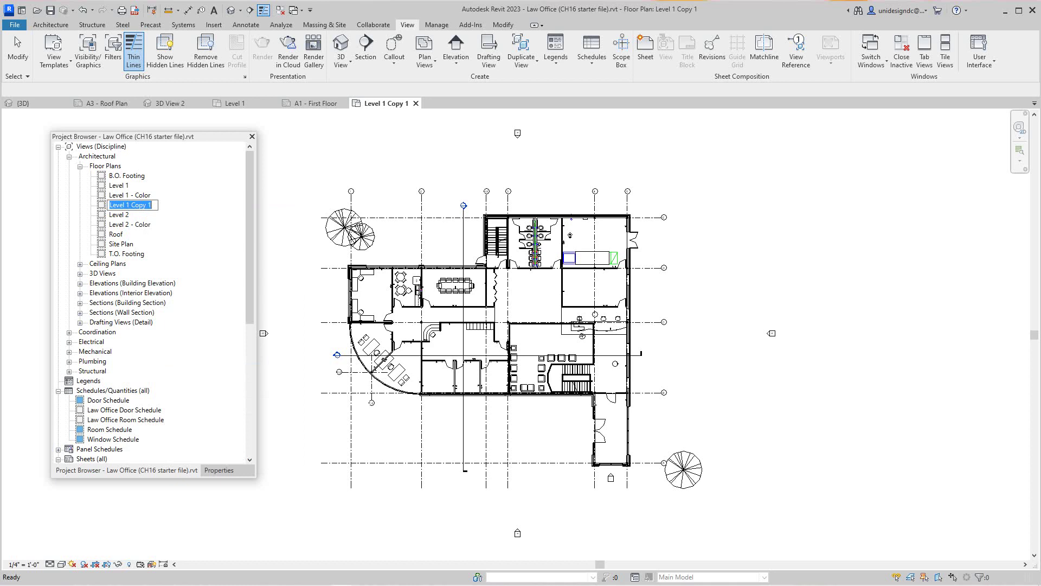
drag(152, 205, 129, 205)
key(BackSpace)
text(Floor Plan)
key(Return)
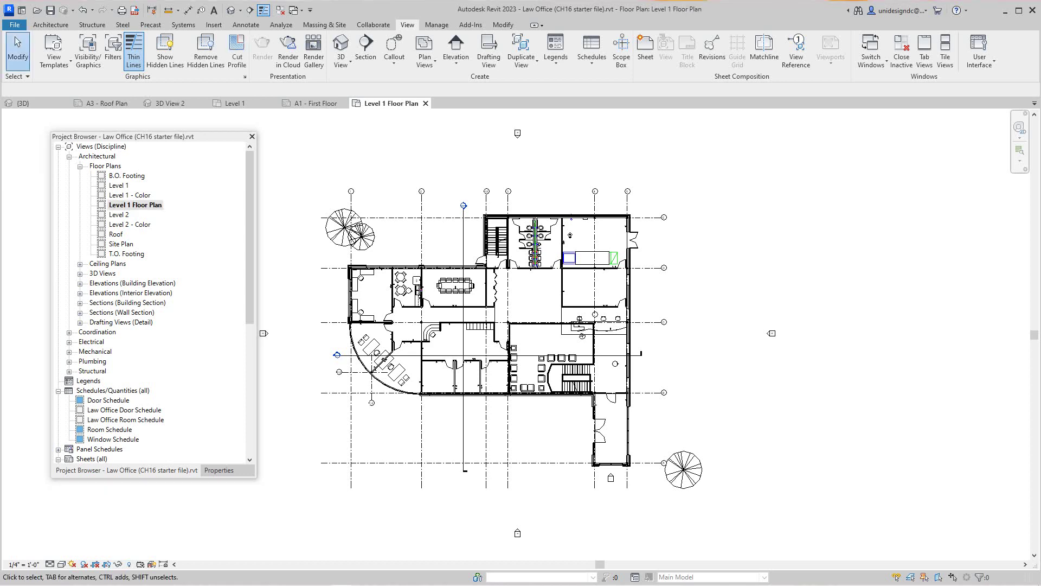
Examine the Level 1 Floor Plan view to check its rooms, grids and which annotations it carries
scroll(335, 157, down, 1)
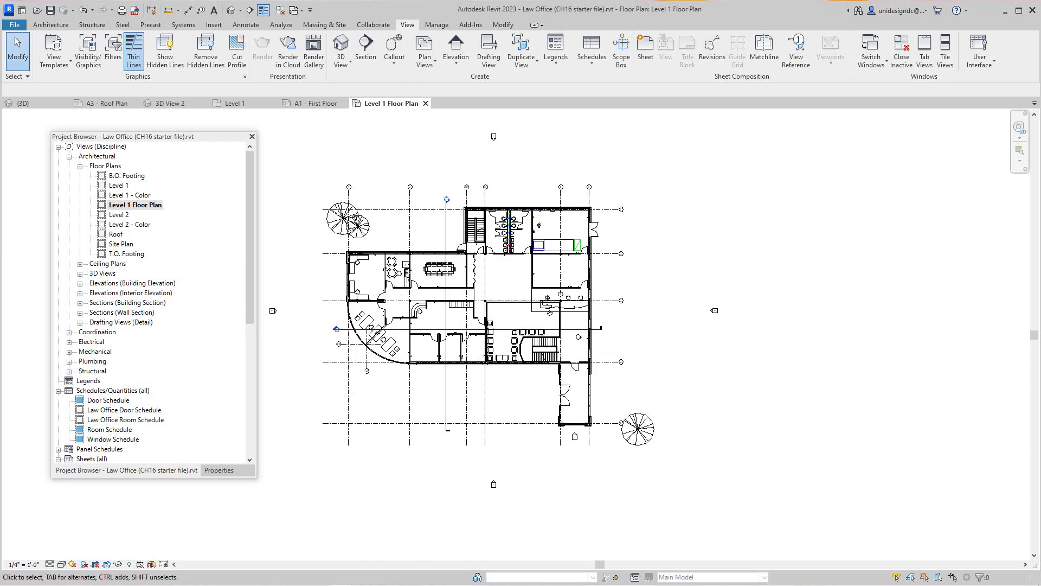
scroll(601, 370, up, 2)
middle_drag(587, 370, 706, 447)
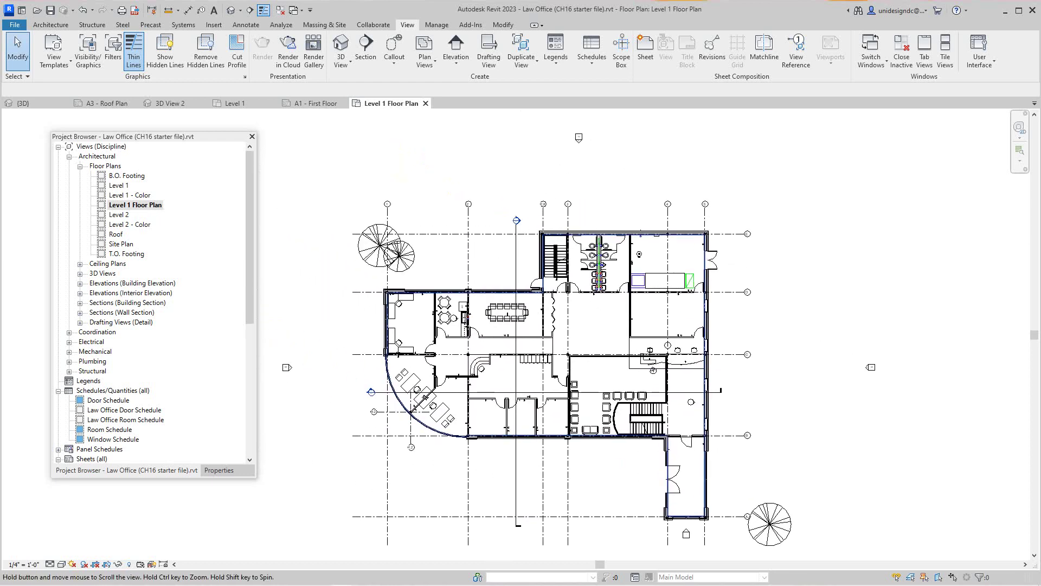
scroll(571, 326, up, 1)
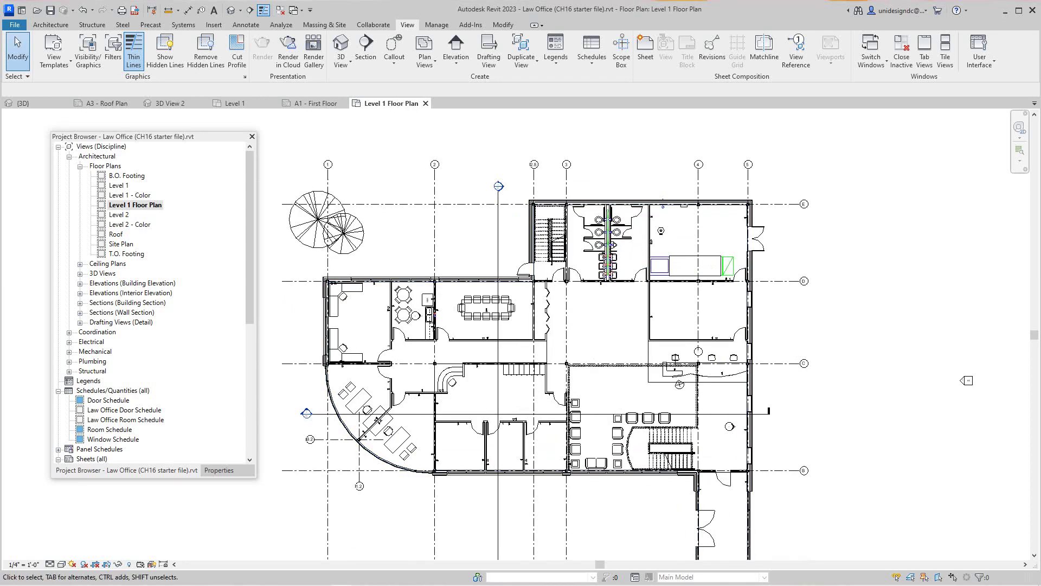
scroll(452, 154, up, 1)
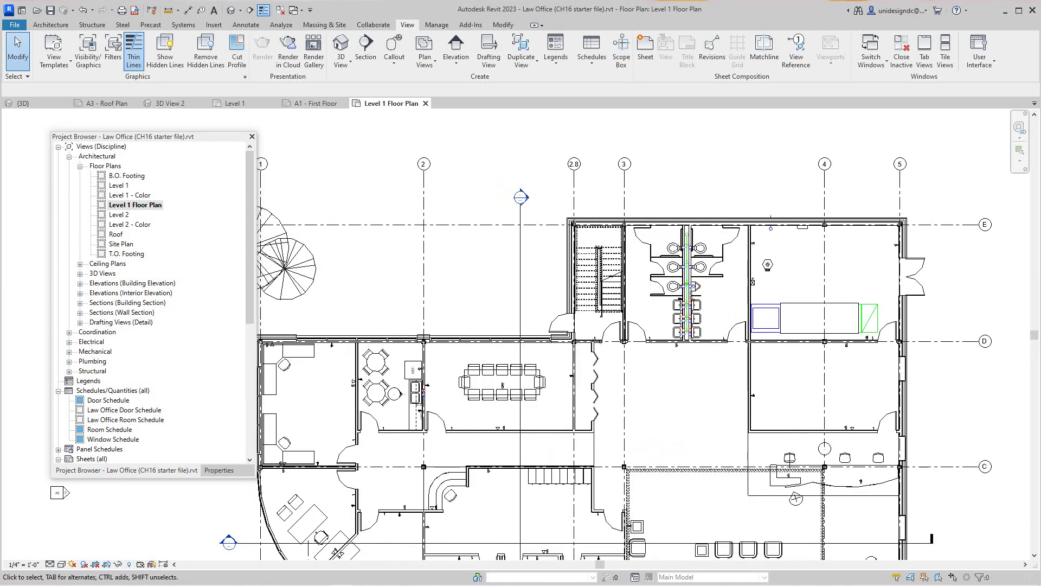
scroll(453, 153, down, 1)
middle_click(452, 153)
middle_click(452, 153)
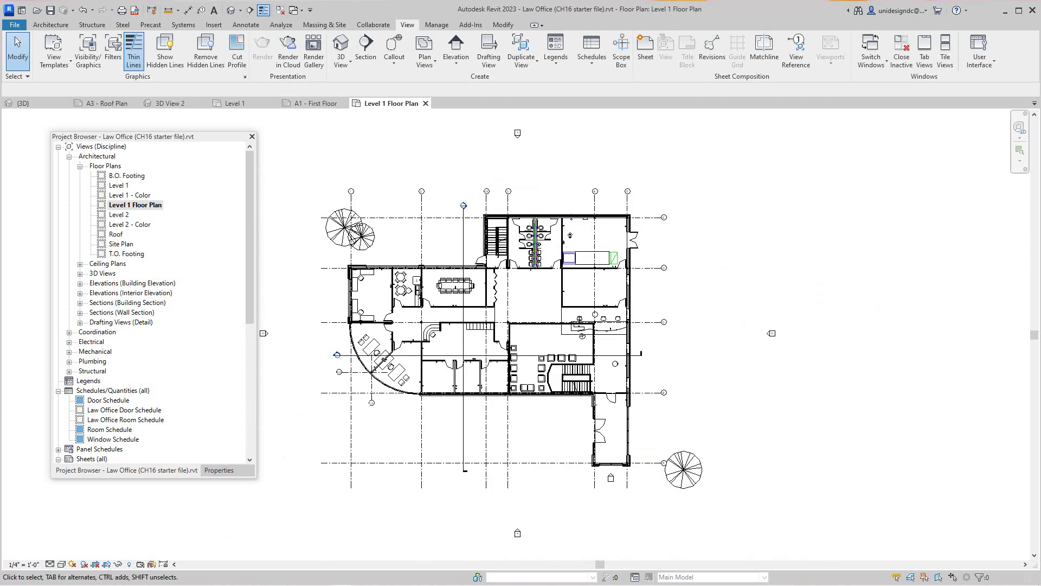
Switch from the Level 1 Floor Plan view back to the A1 - First Floor sheet
scroll(152, 302, down, 4)
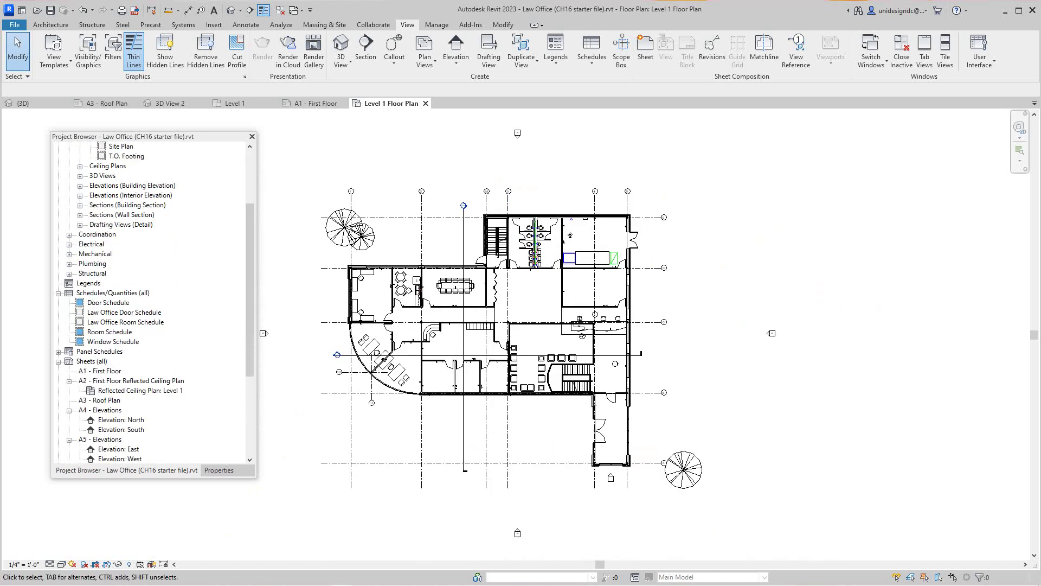
scroll(151, 303, down, 1)
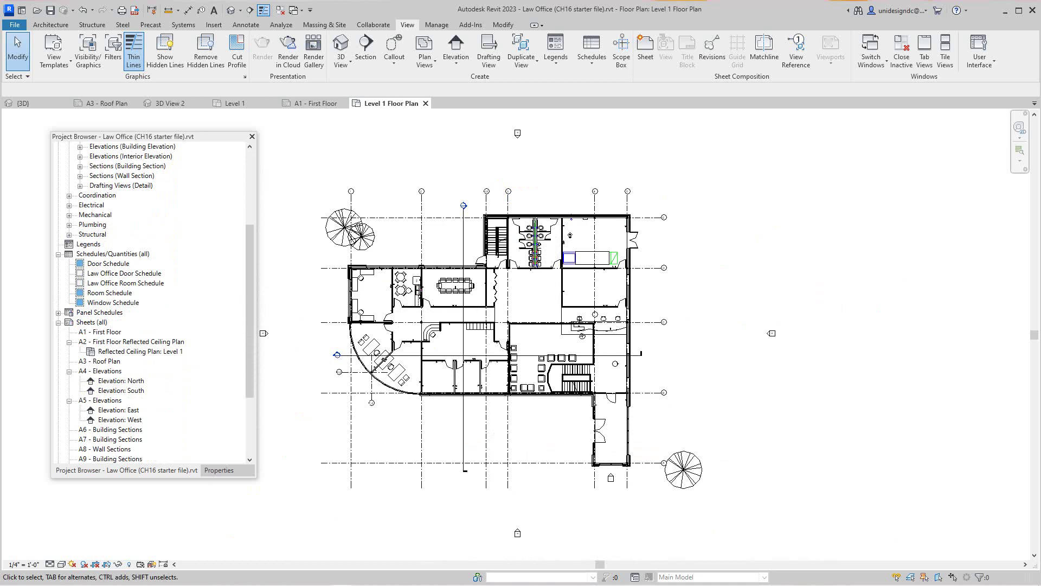
double_click(100, 332)
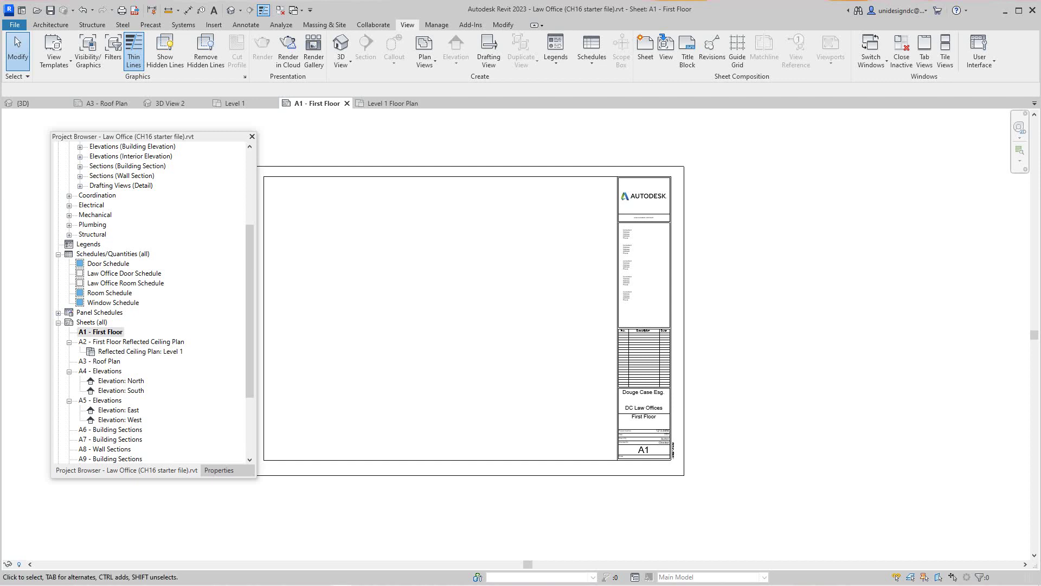
scroll(854, 344, down, 3)
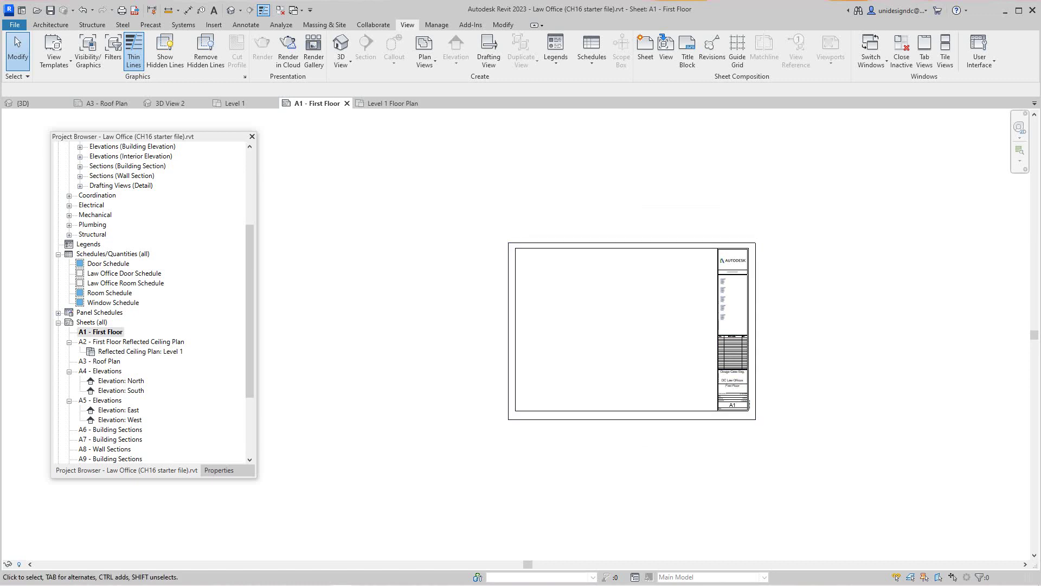
Change the A1 sheet's number to A101 and its name to Level 1 Floor Plan
right_click(101, 332)
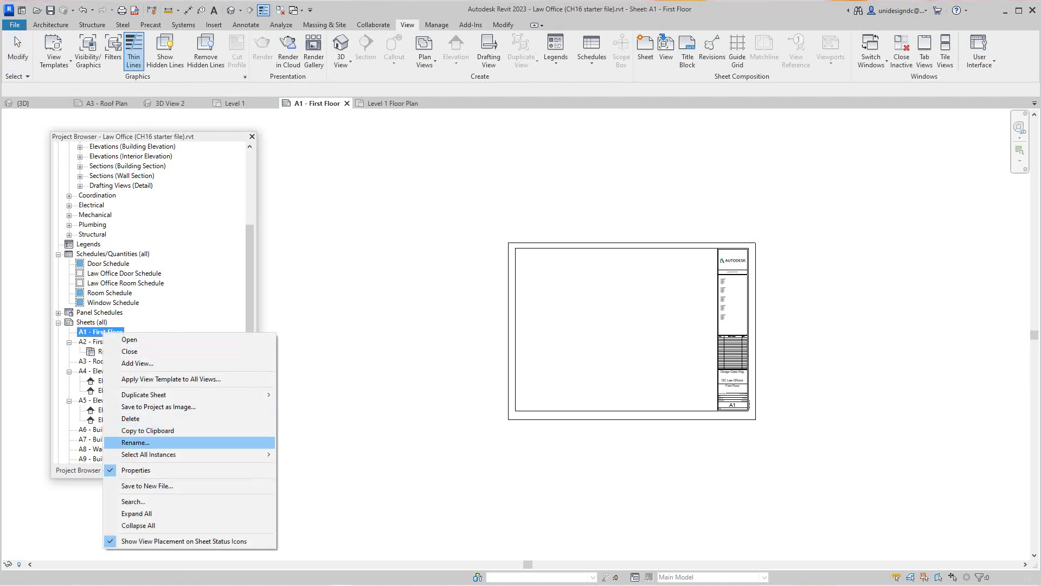
key(Return)
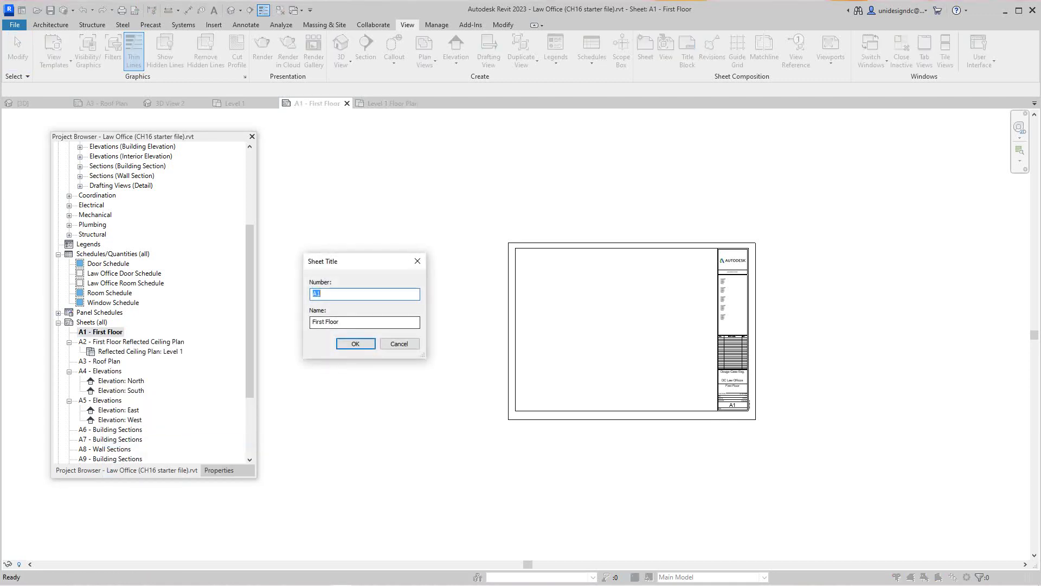
click(320, 293)
text(01)
key(Tab)
text(Level 1 Floor Plan)
key(Return)
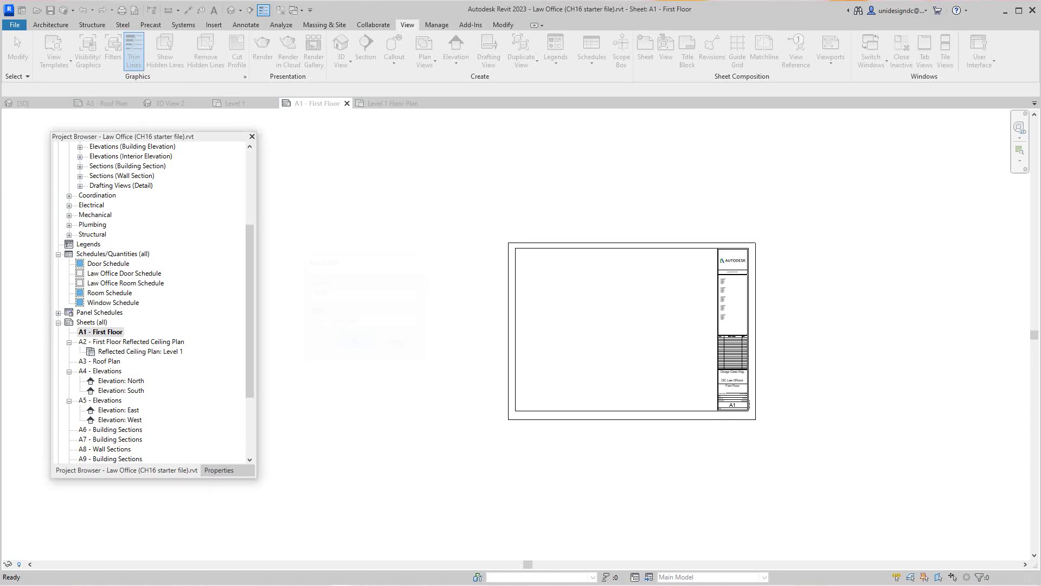
key(z)
key(f)
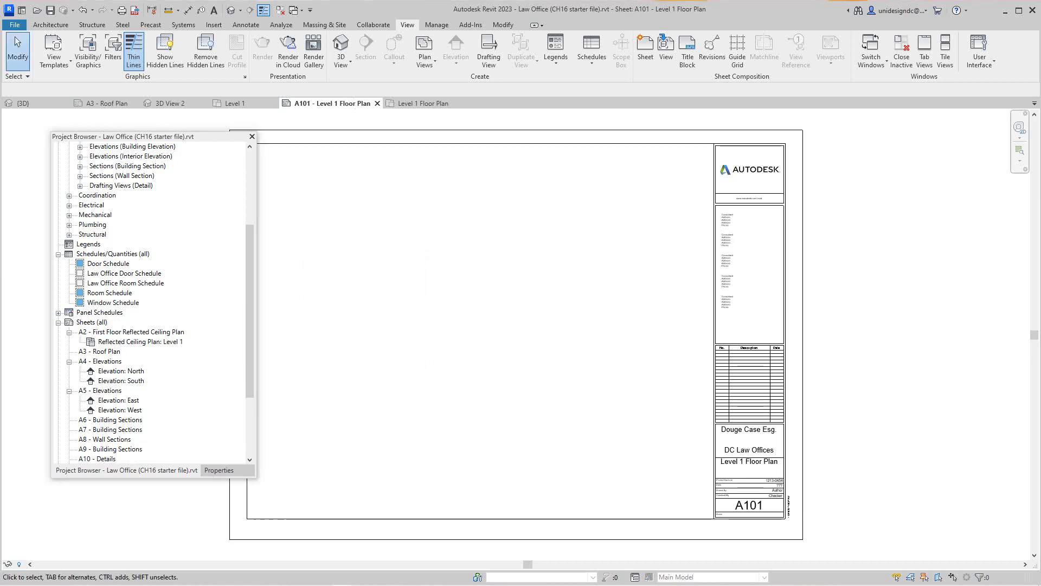
Place the Level 1 Floor Plan view on the A101 sheet, with the building plan inside the title block's drawing area
middle_drag(515, 334, 610, 365)
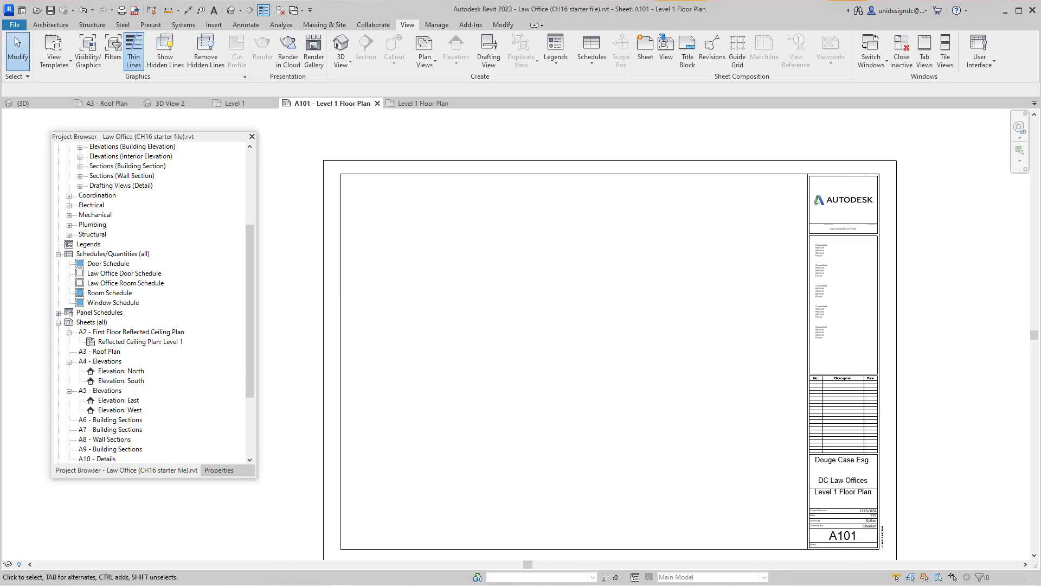
scroll(154, 303, up, 5)
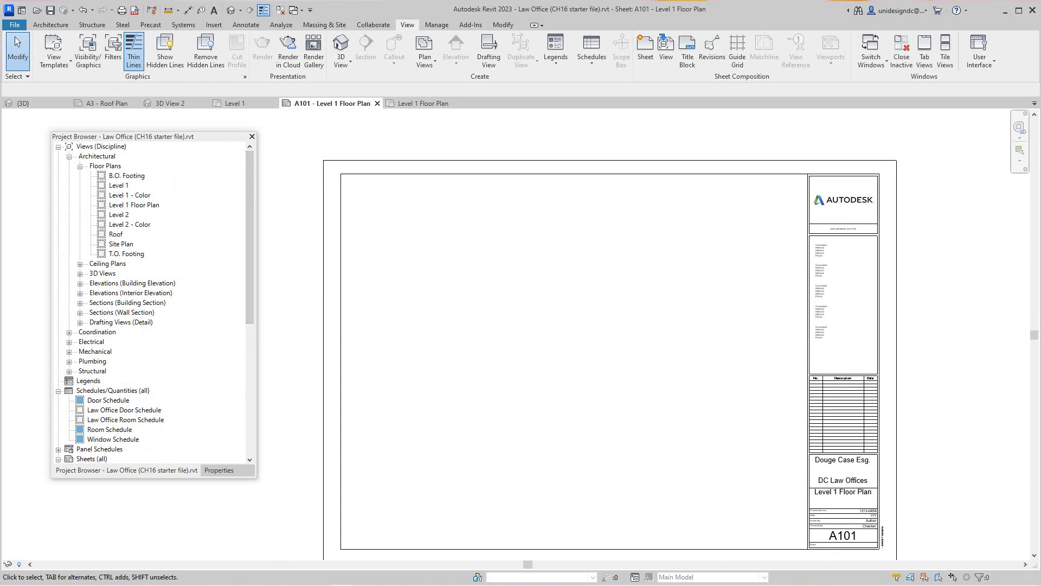
scroll(155, 302, down, 2)
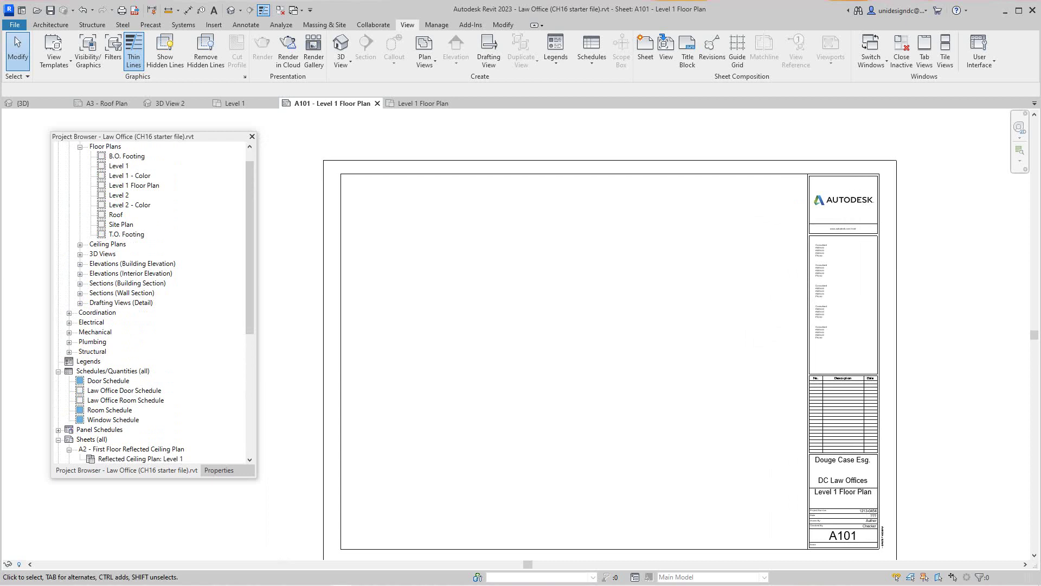
click(133, 186)
drag(463, 357, 504, 353)
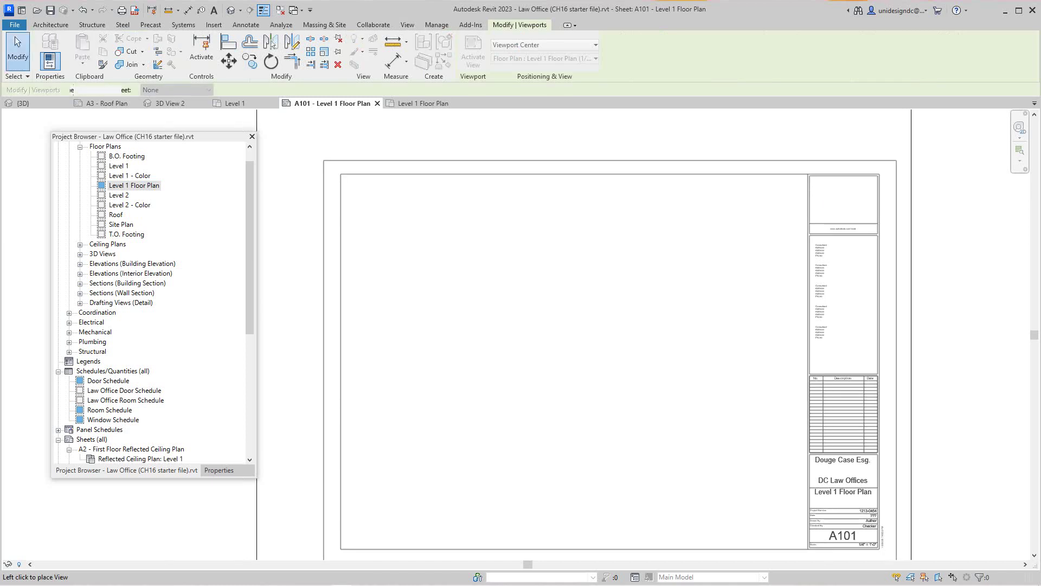
click(584, 353)
scroll(584, 354, down, 3)
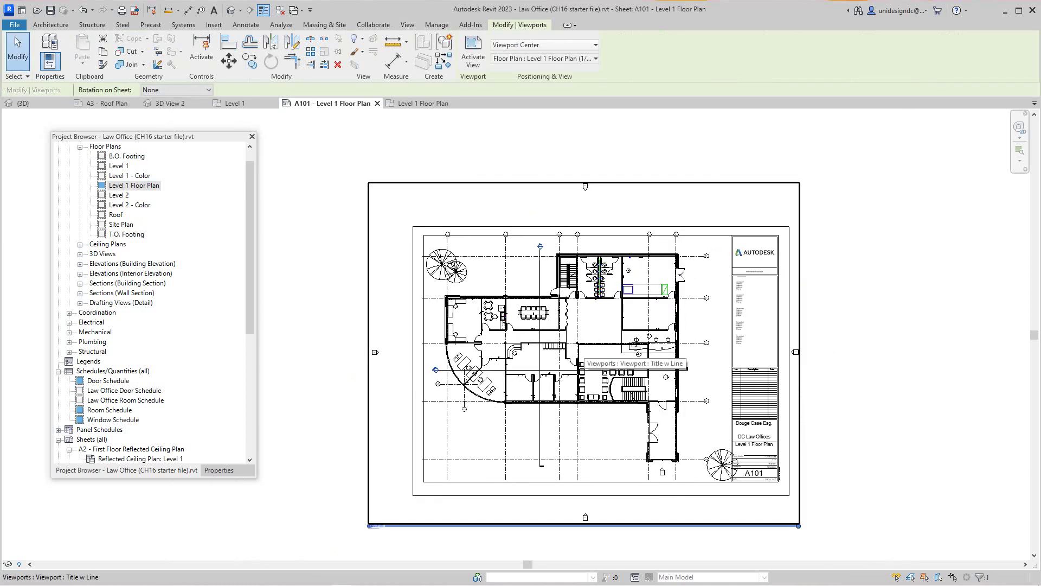
drag(1034, 334, 1035, 475)
scroll(514, 319, up, 3)
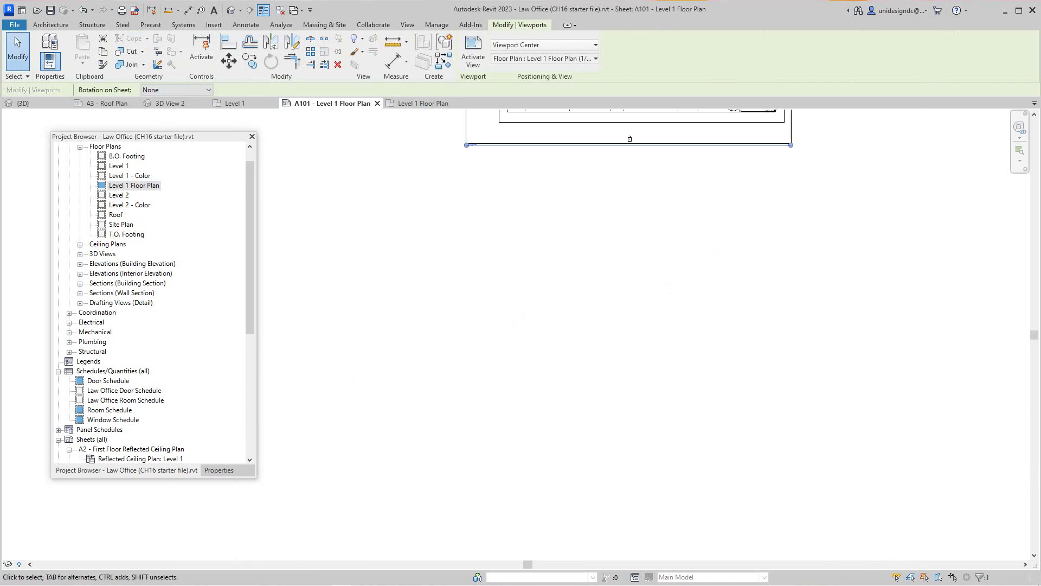
key(Escape)
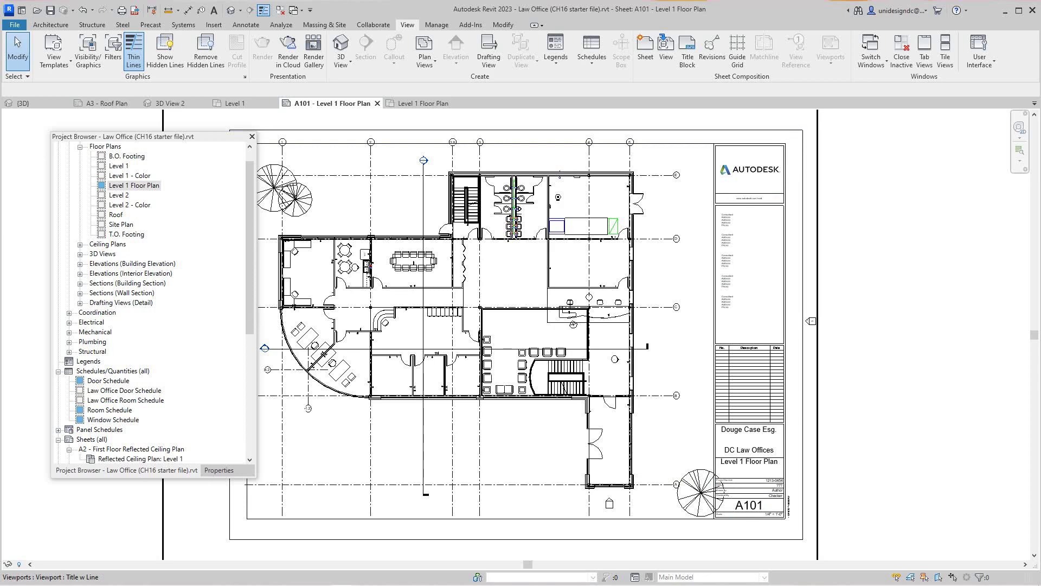
Activate the Level 1 Floor Plan viewport on the sheet and show its crop region
scroll(549, 428, down, 1)
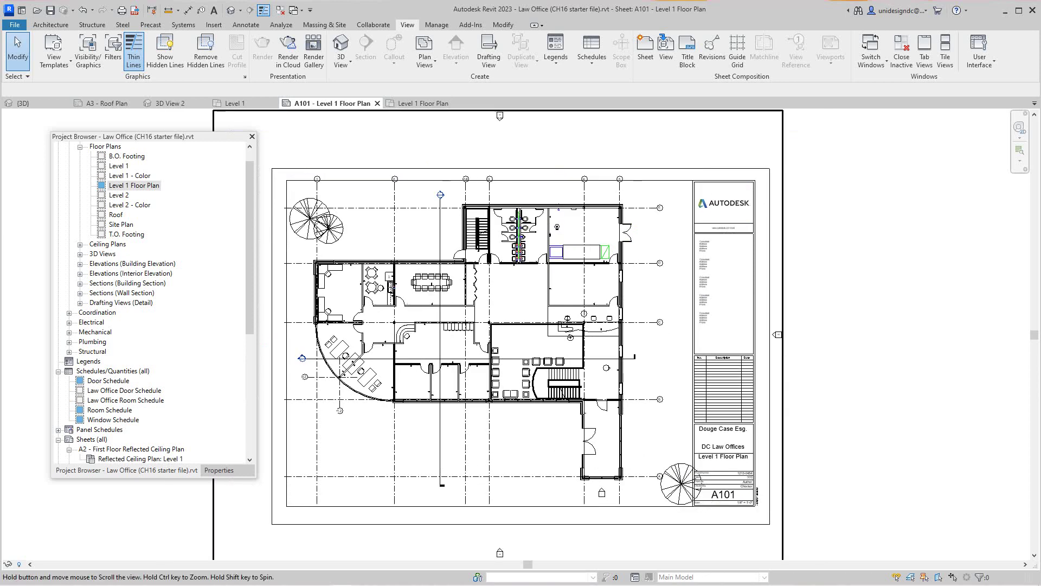
scroll(596, 400, down, 3)
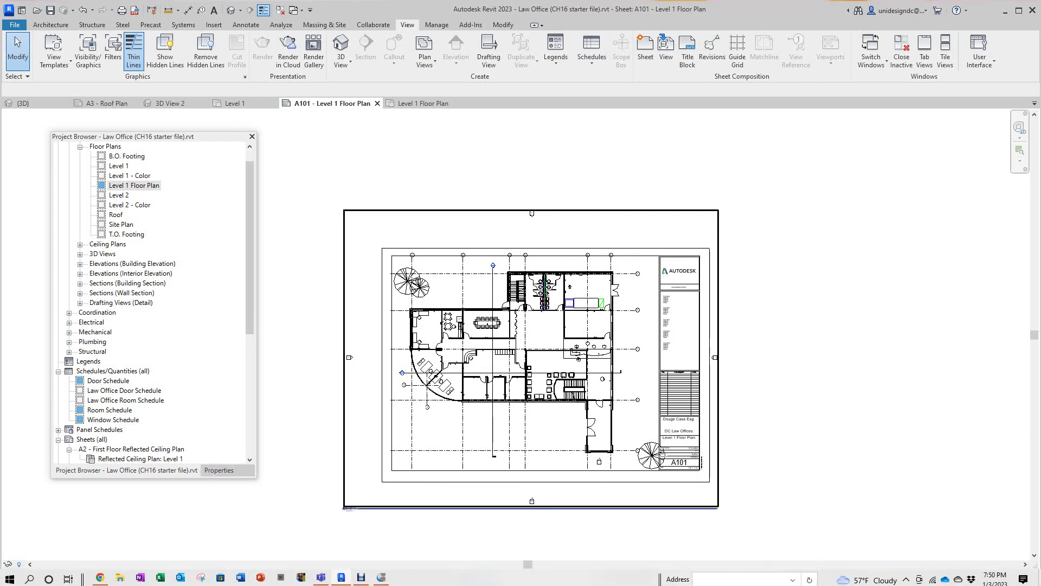
scroll(426, 157, down, 2)
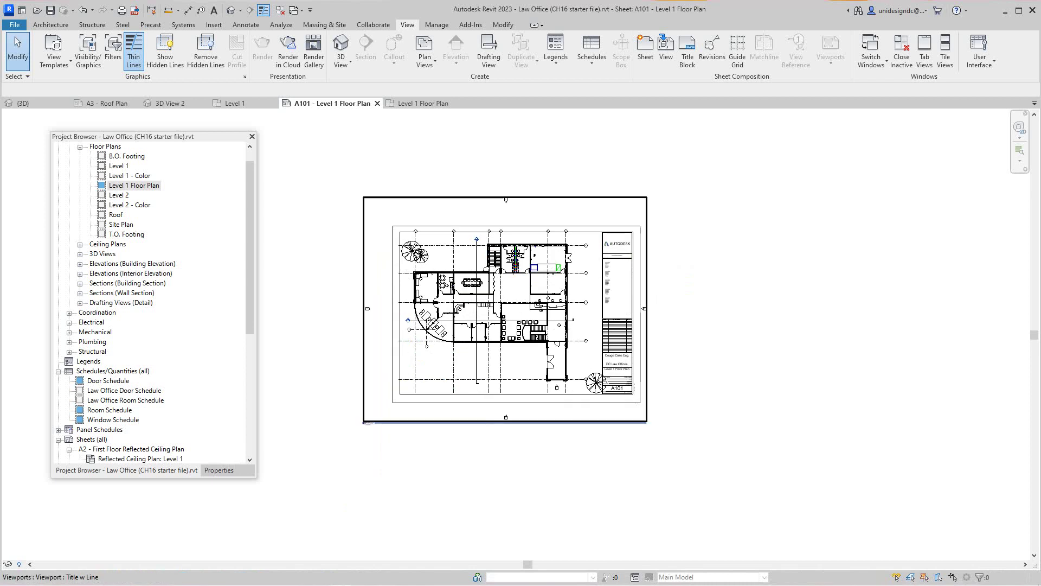
right_click(429, 215)
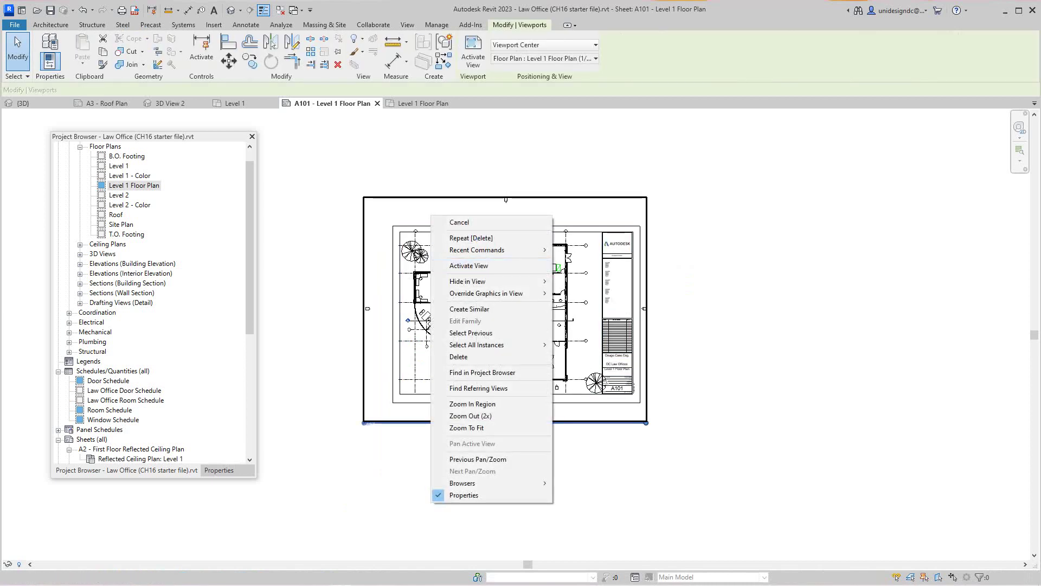
click(450, 265)
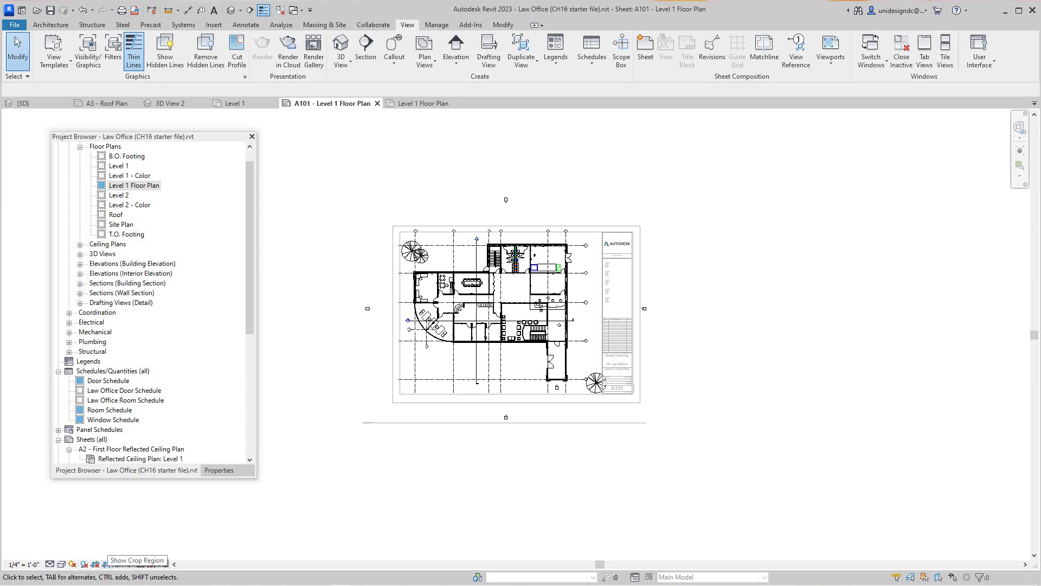
click(107, 564)
scroll(489, 193, up, 2)
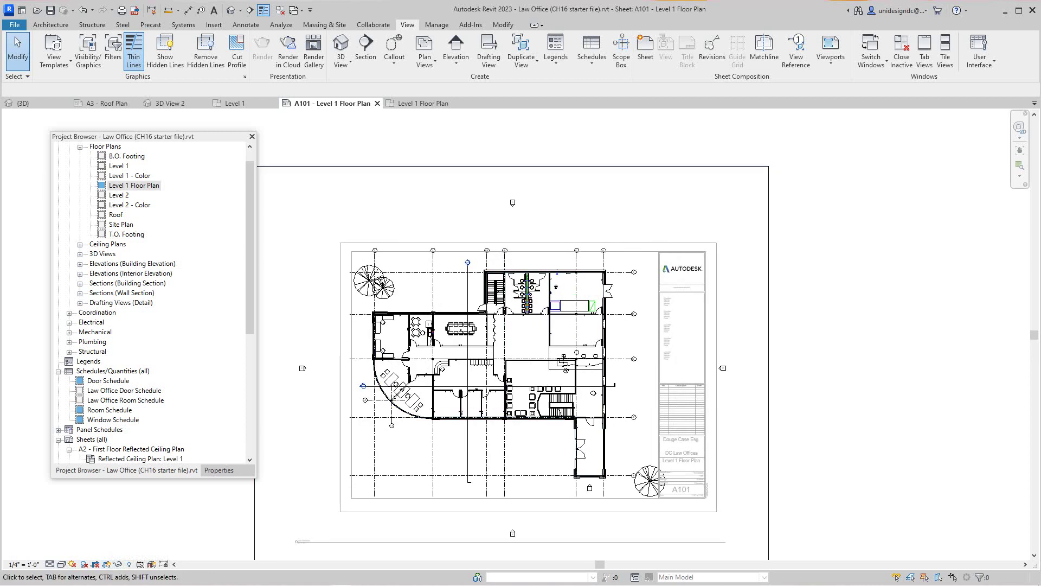
Pull all four edges of the crop region in around the floor plan, leaving out the title block
click(511, 166)
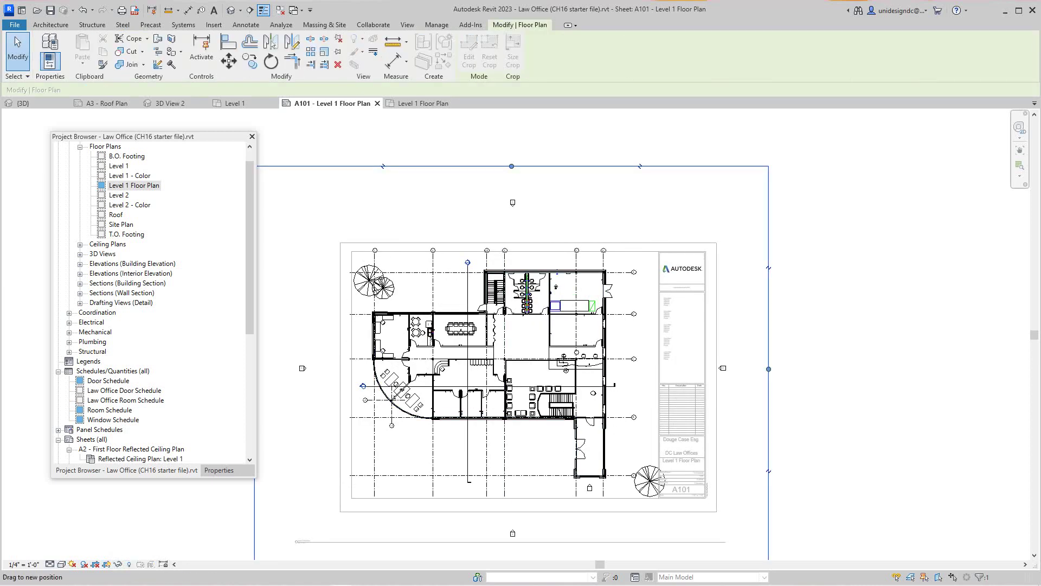
drag(511, 166, 511, 245)
scroll(508, 244, down, 3)
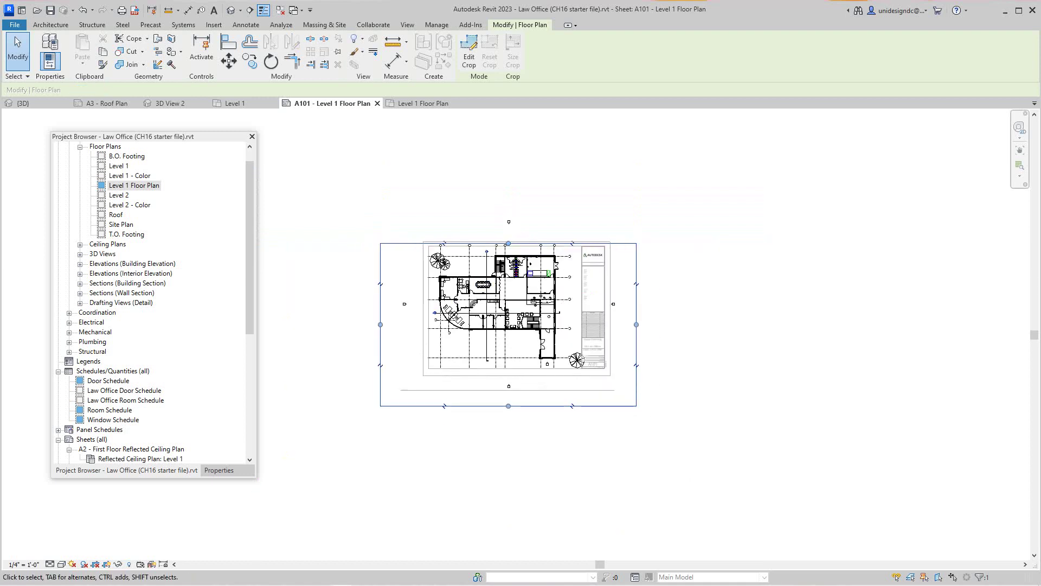
drag(380, 324, 429, 324)
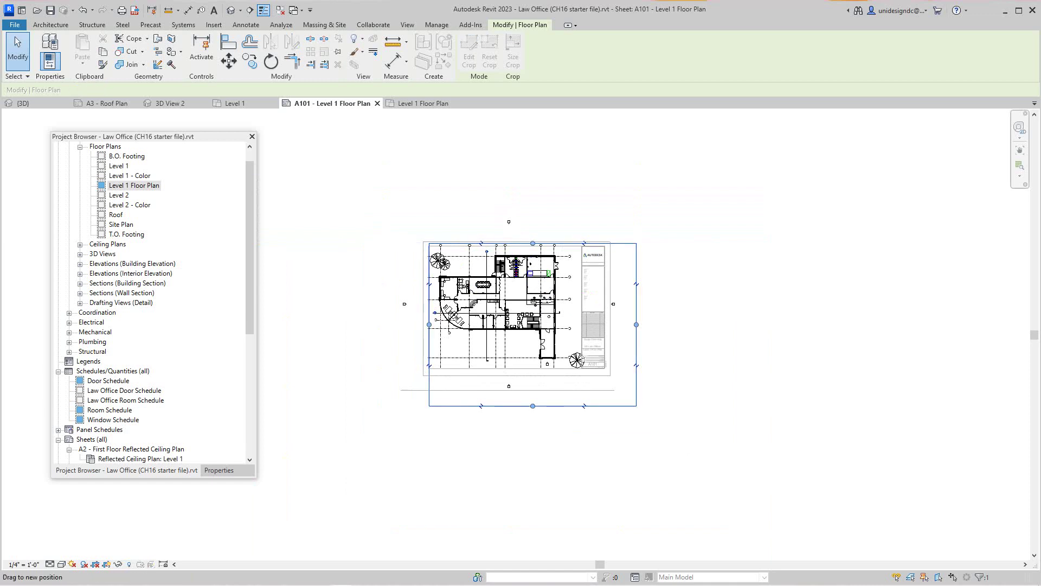
drag(533, 405, 533, 364)
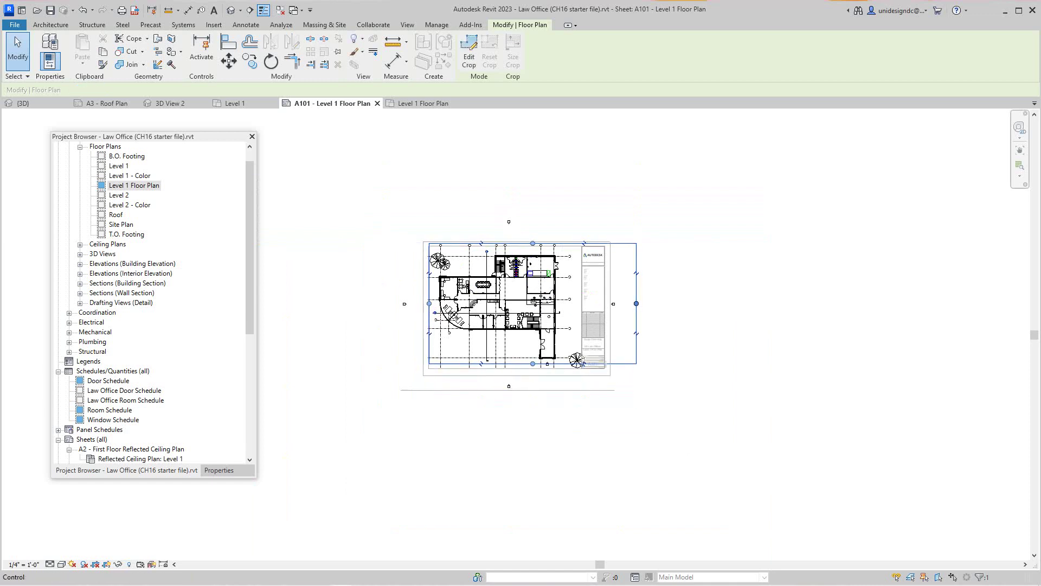
drag(636, 304, 574, 303)
Fine-tune the crop region's upper and lower edges so they sit just inside the sheet border
scroll(507, 228, up, 6)
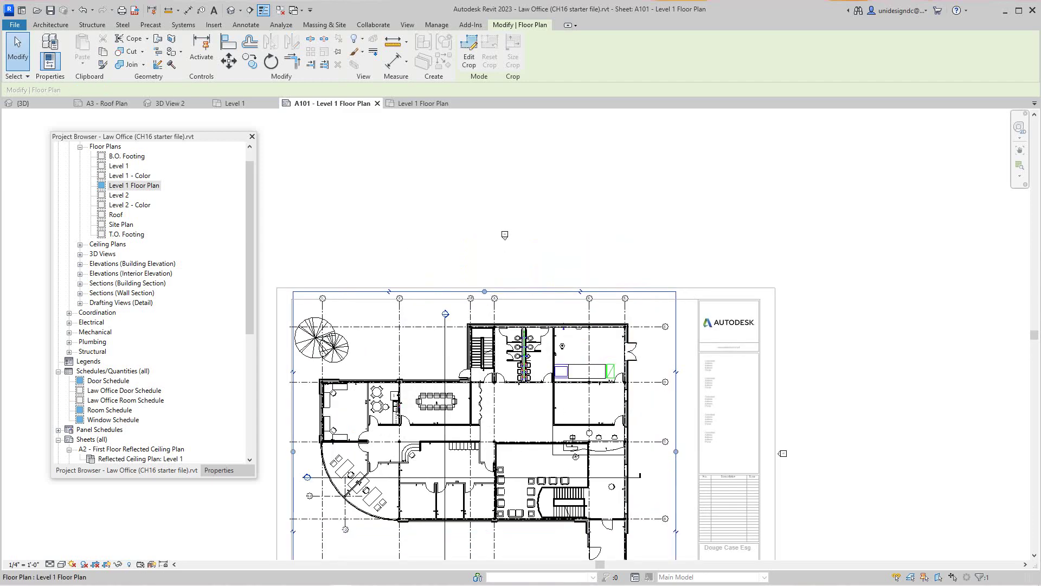
drag(482, 288, 481, 295)
scroll(505, 226, down, 3)
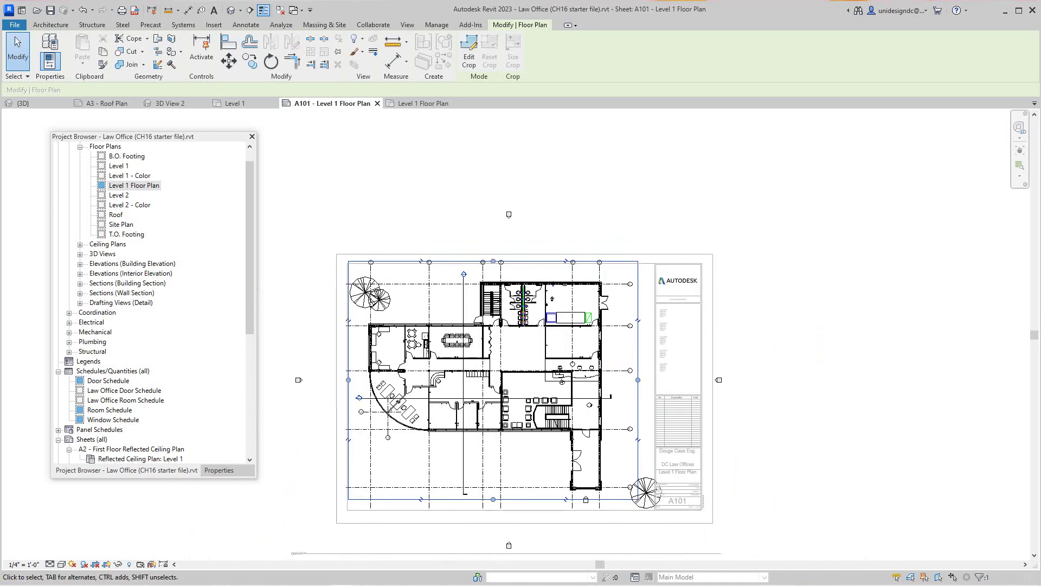
drag(492, 499, 493, 494)
key(Escape)
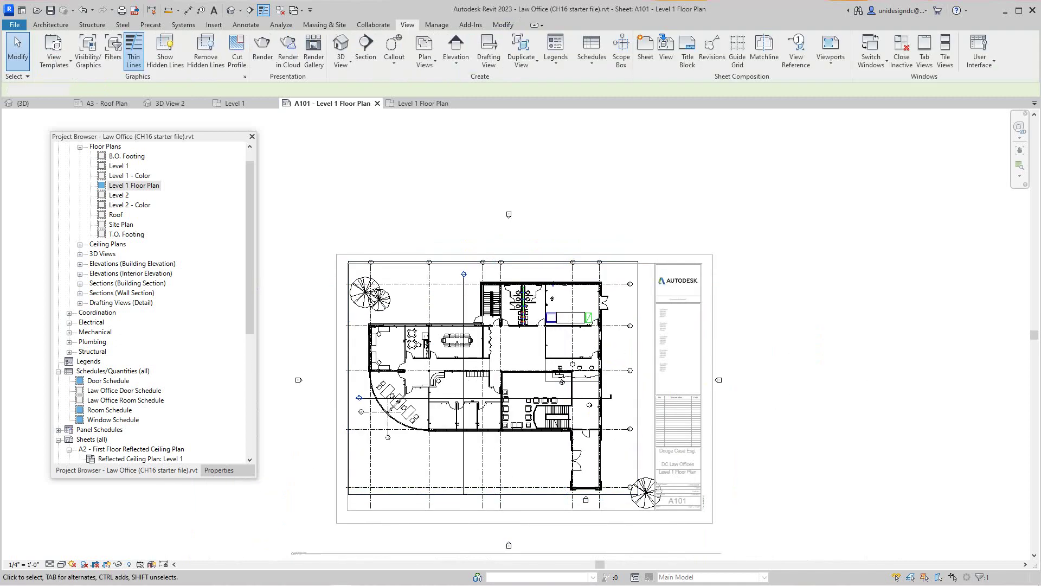
Deactivate the cropped floor plan view to return to working on the A101 sheet
scroll(813, 411, down, 1)
scroll(623, 467, up, 2)
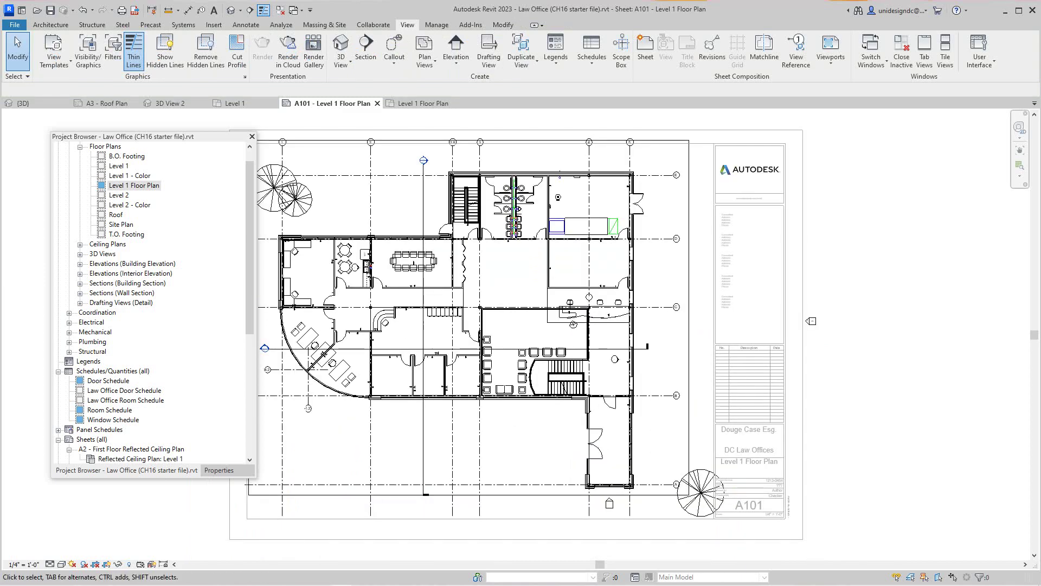
middle_drag(502, 390, 634, 418)
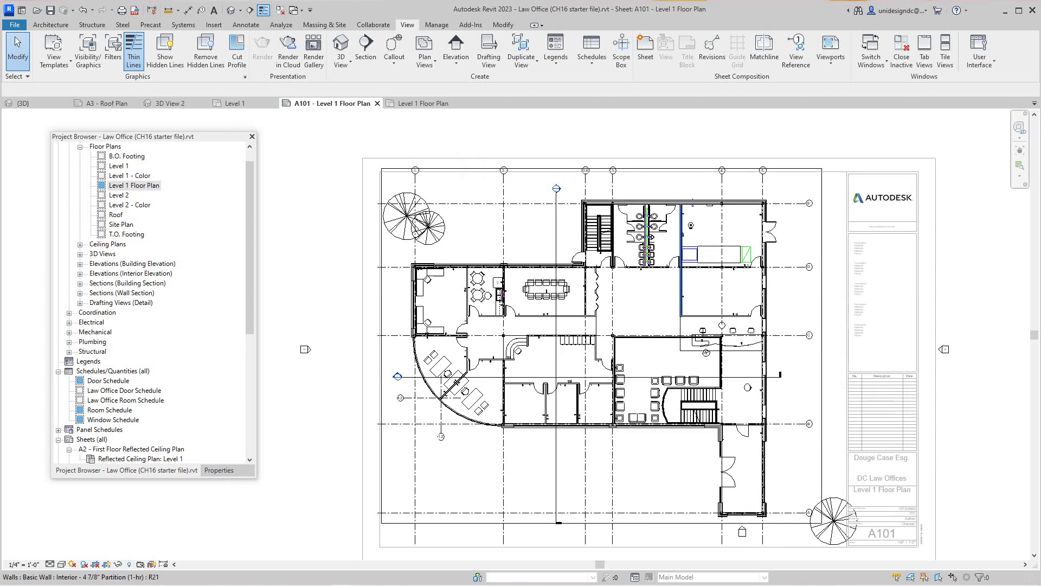
right_click(503, 137)
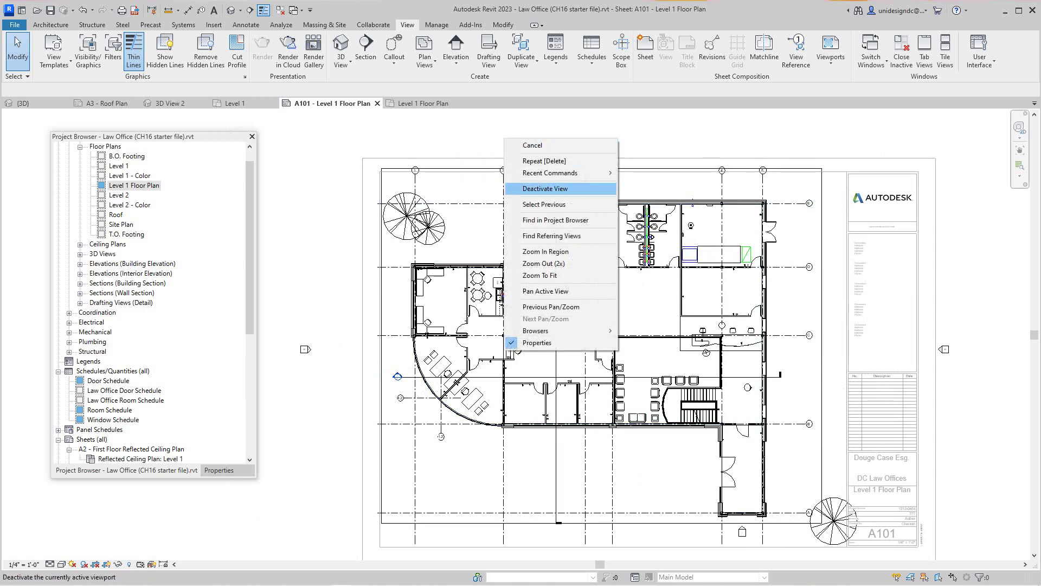
click(537, 188)
Move the viewport's title from below the sheet to just under the plan, inside the sheet border's lower-left corner
scroll(519, 271, down, 5)
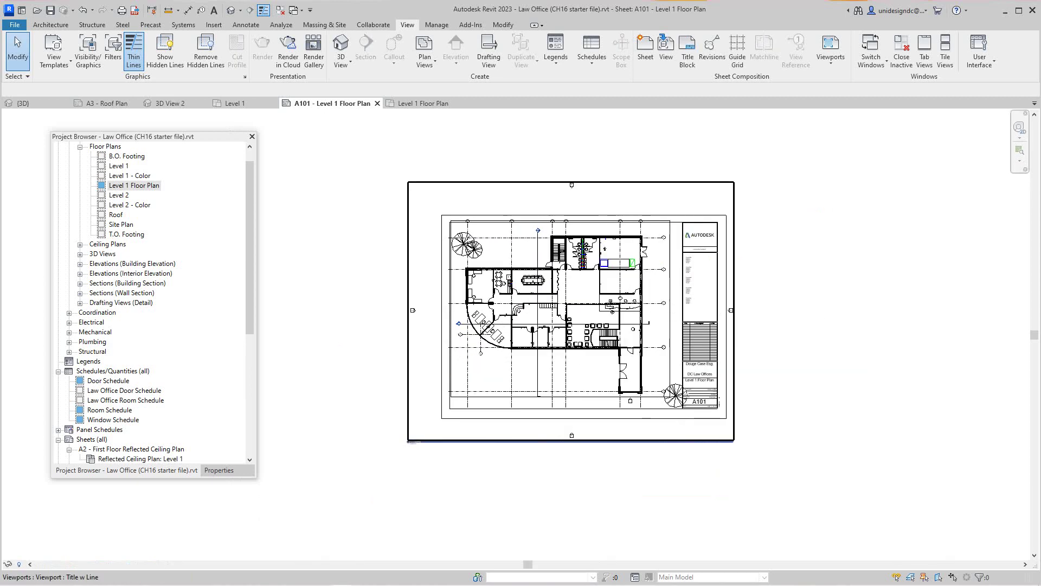
scroll(543, 474, up, 1)
scroll(536, 461, up, 2)
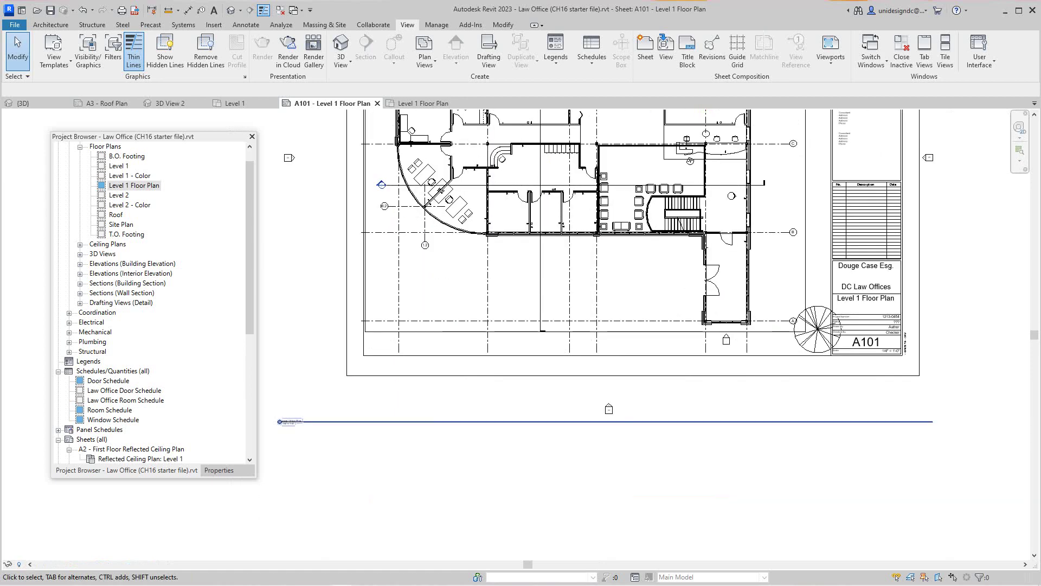
click(535, 420)
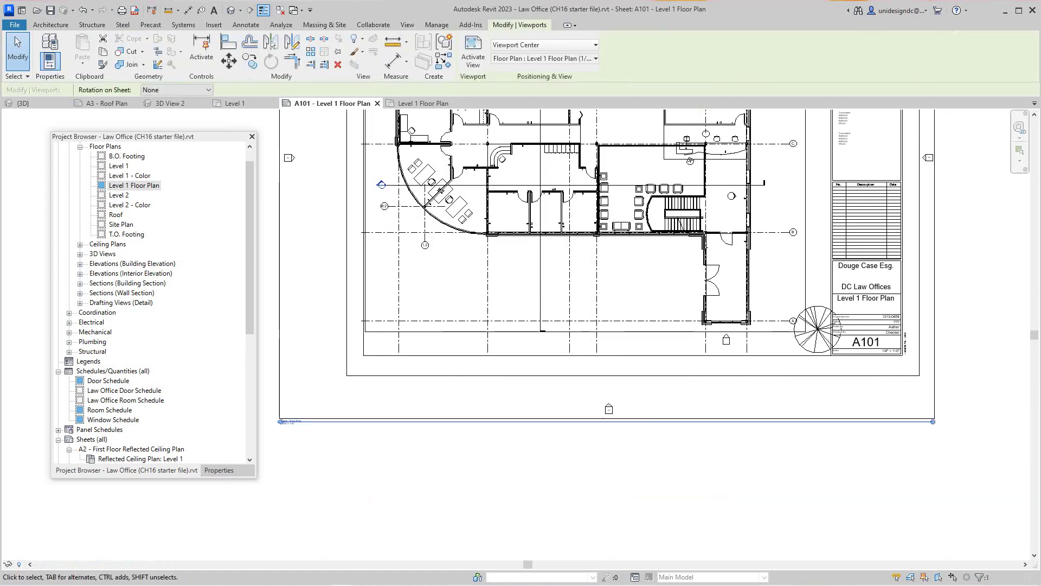
mouse_move(535, 418)
mouse_down()
mouse_move(543, 396)
mouse_move(615, 347)
mouse_move(536, 419)
mouse_up()
key(Escape)
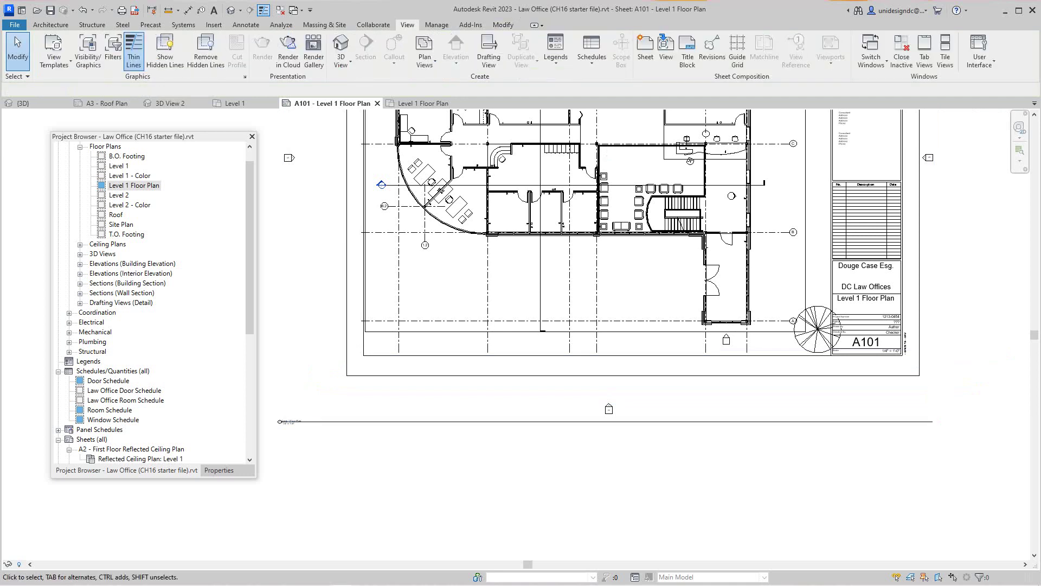
click(535, 421)
key(Escape)
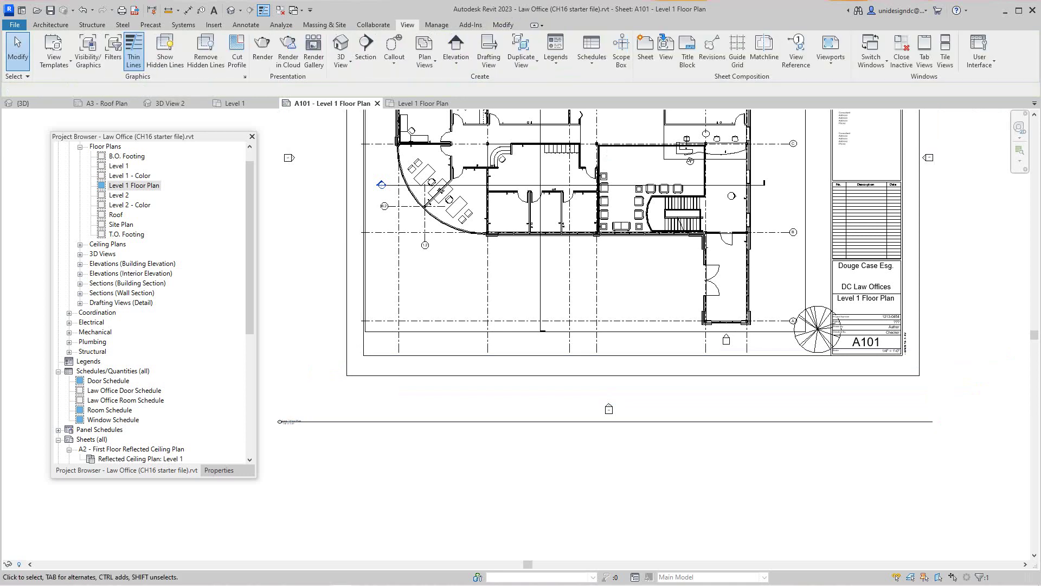
drag(293, 421, 400, 340)
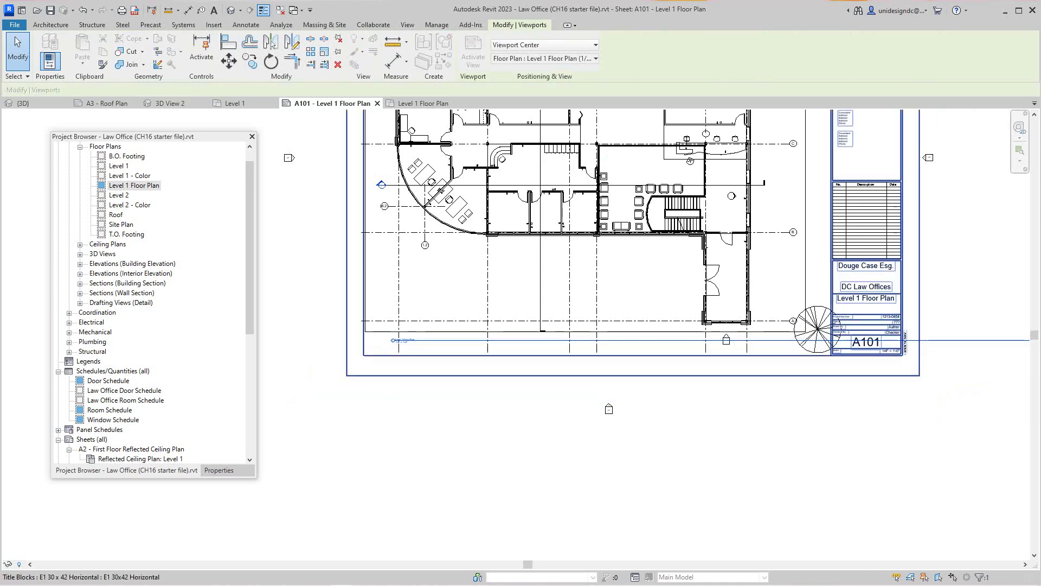
Shorten the view title's line so that it ends just past the Level 1 Floor Plan text
scroll(622, 417, down, 4)
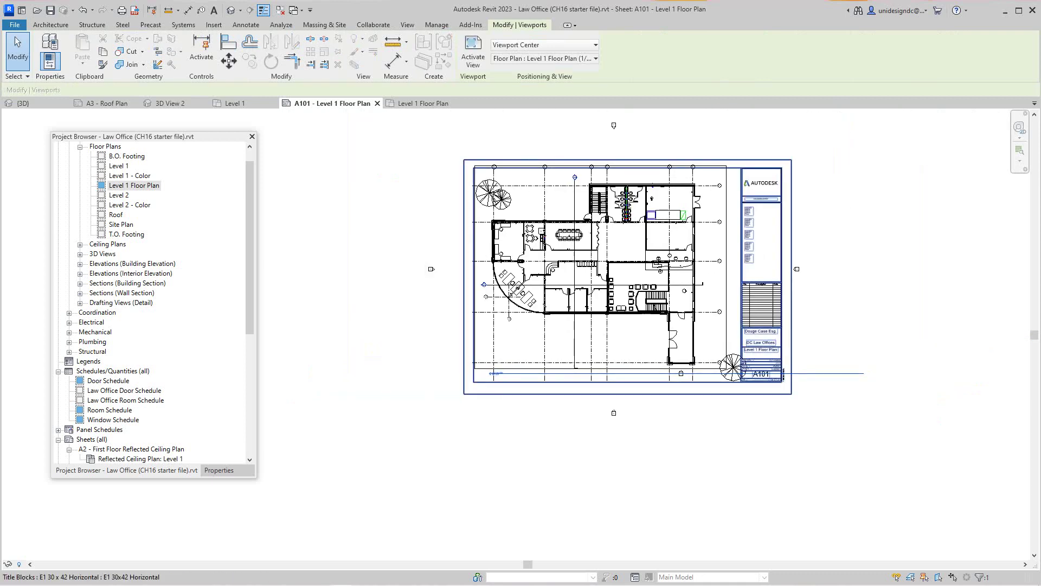
click(512, 373)
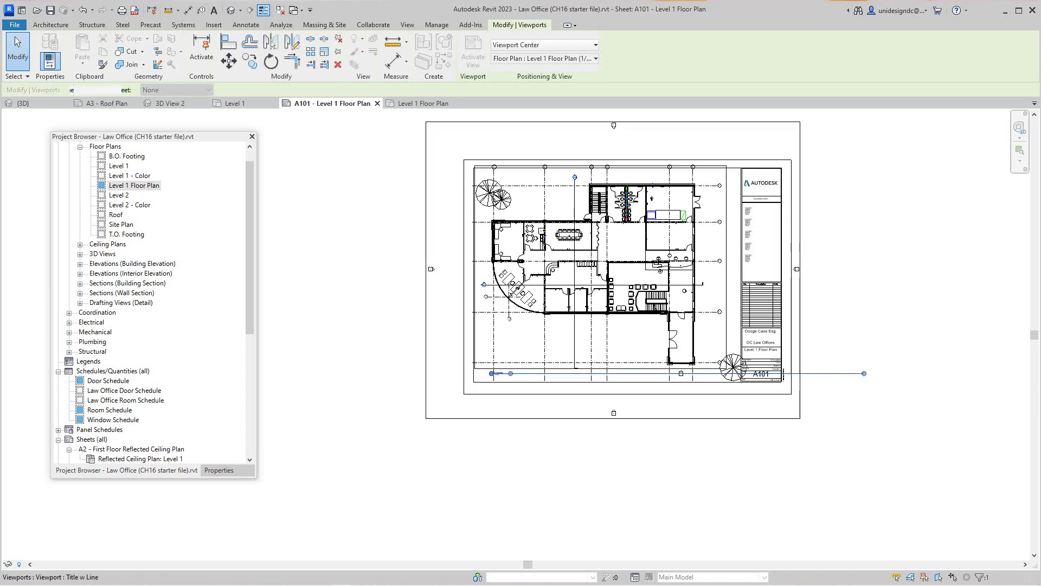
scroll(505, 379, up, 5)
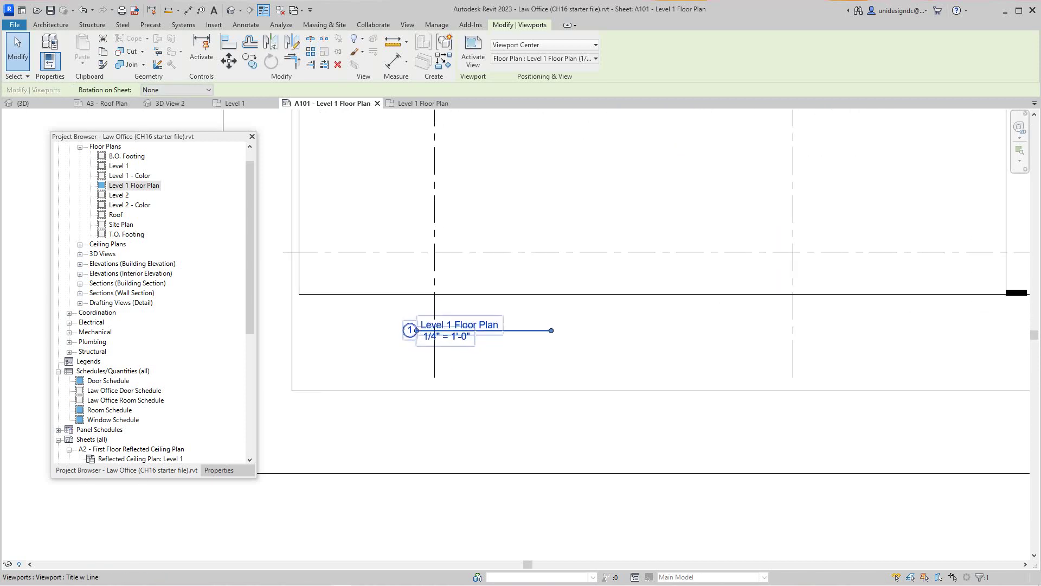
scroll(505, 379, down, 5)
key(Escape)
scroll(619, 515, down, 2)
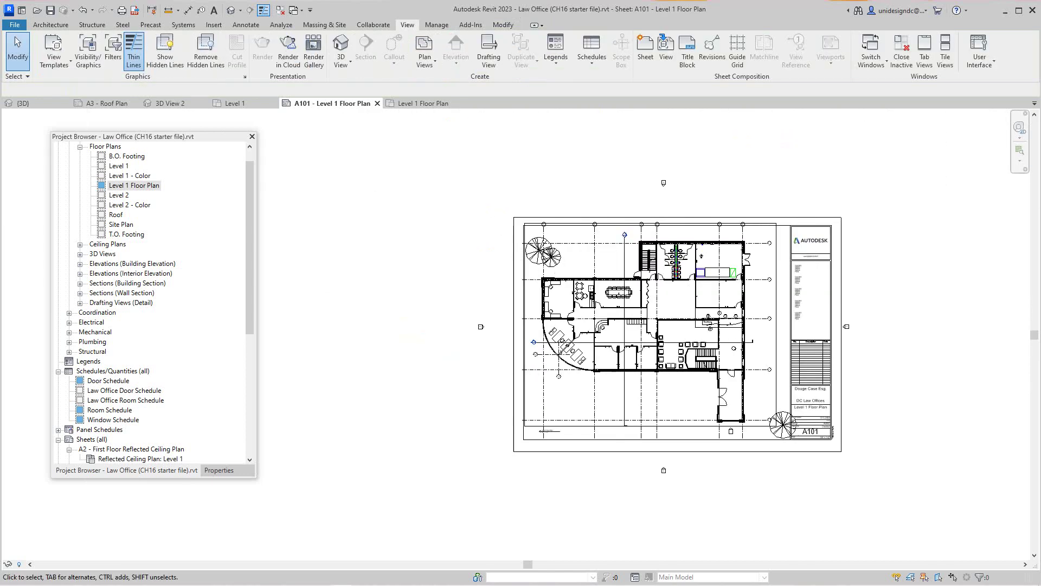
Activate the Level 1 Floor Plan viewport on the sheet again for editing
scroll(892, 332, up, 2)
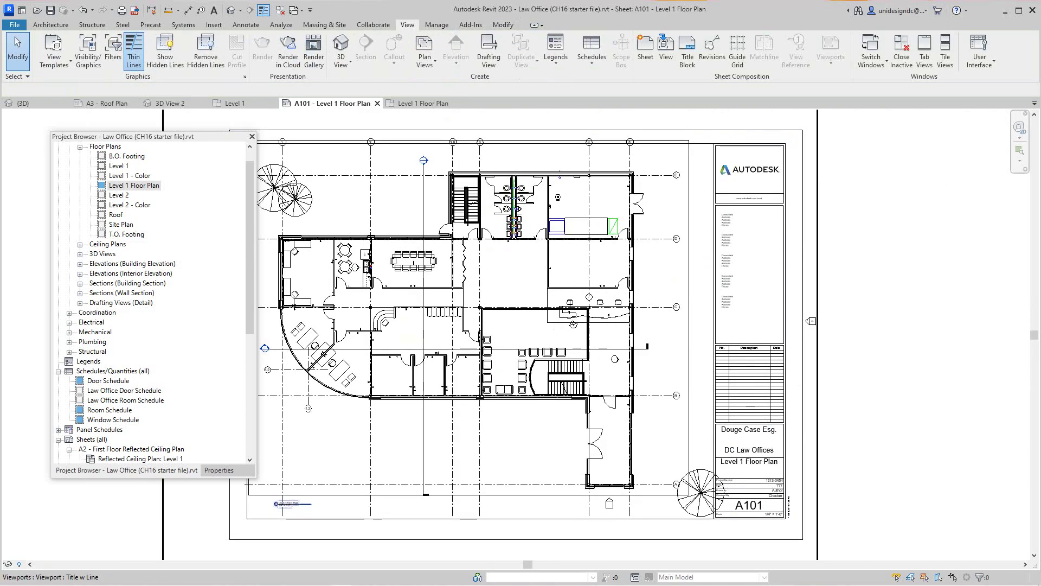
right_click(693, 316)
click(731, 79)
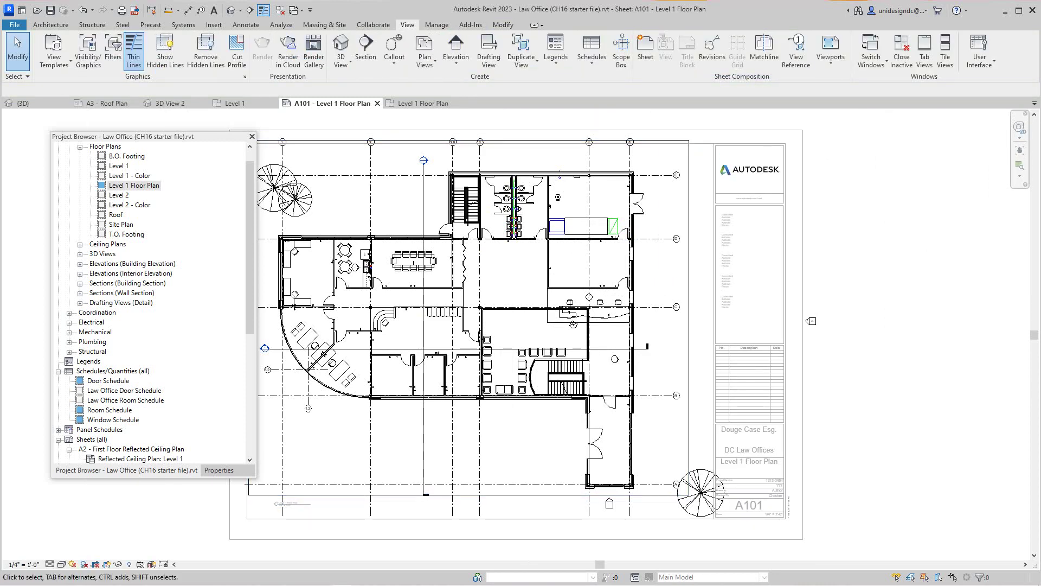
Deactivate the floor plan view and move its viewport slightly down and to the right on the A101 sheet
right_click(662, 252)
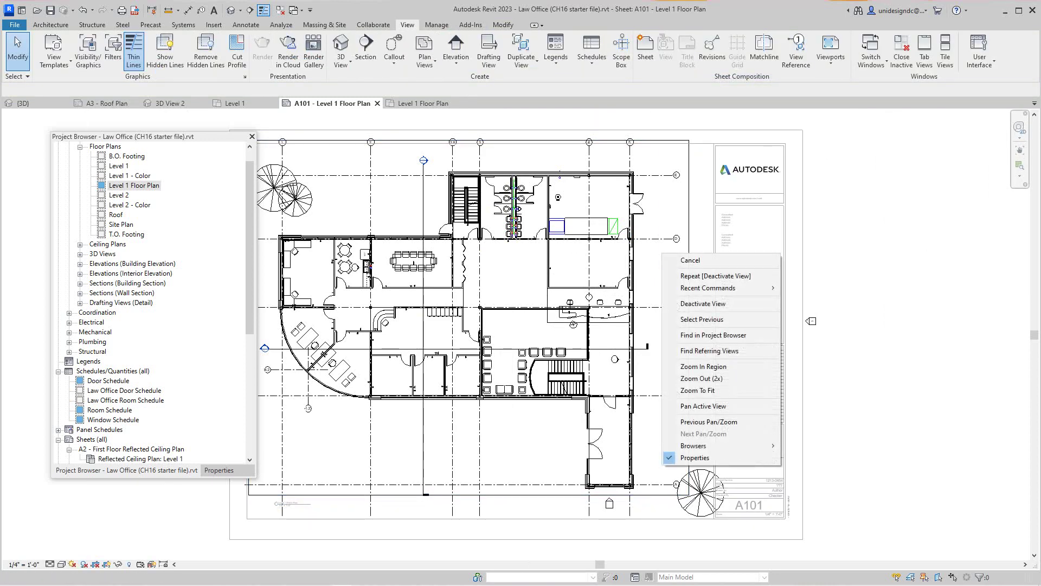
click(700, 305)
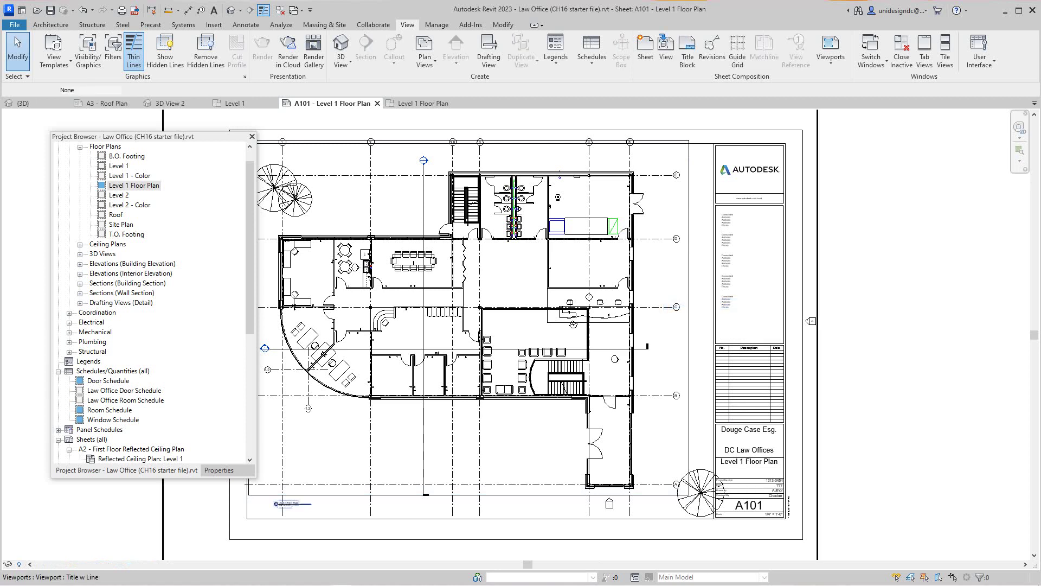
drag(293, 504, 284, 549)
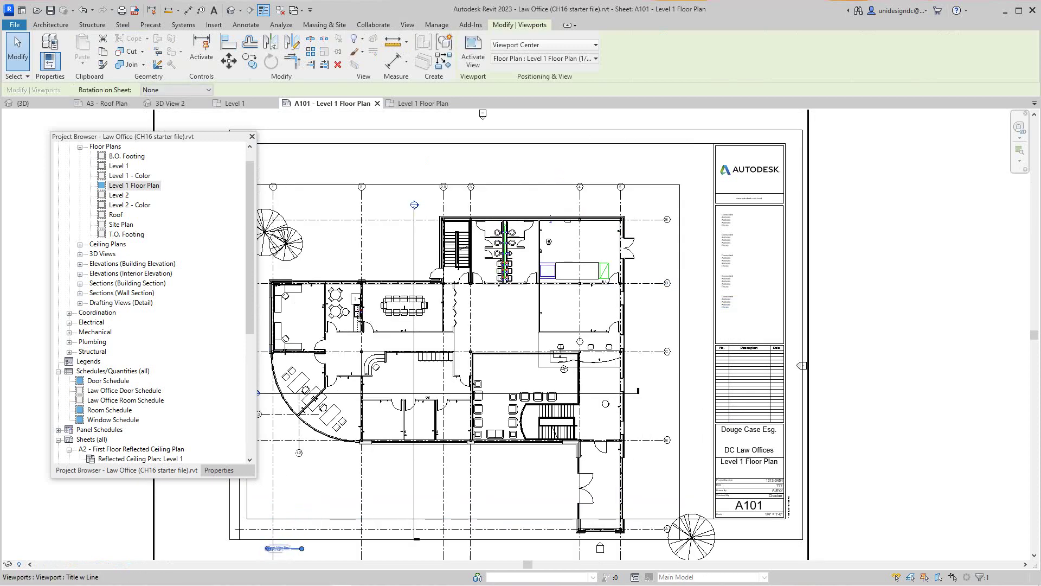
drag(632, 373, 645, 349)
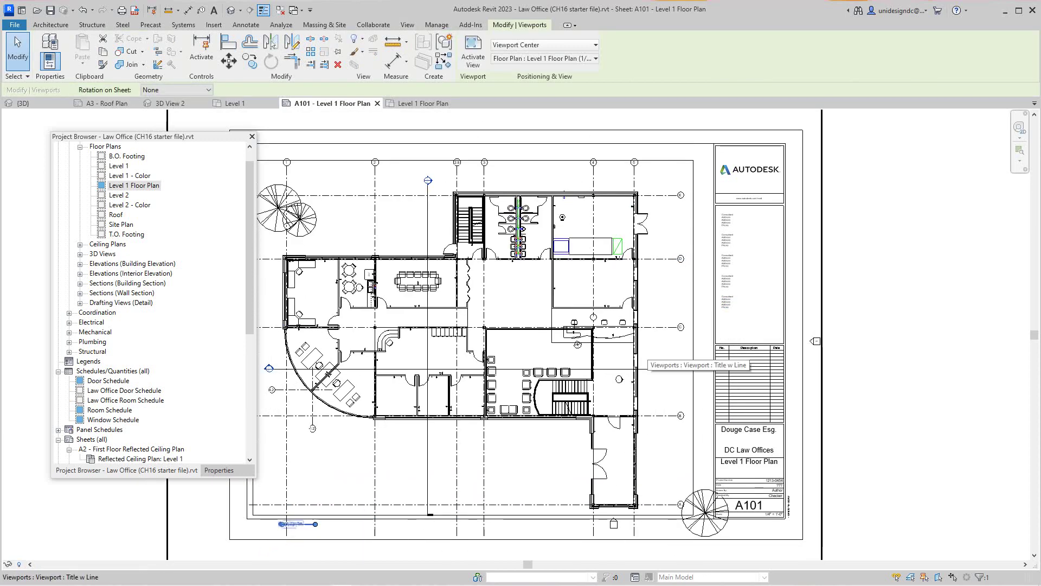
scroll(648, 354, down, 4)
key(Escape)
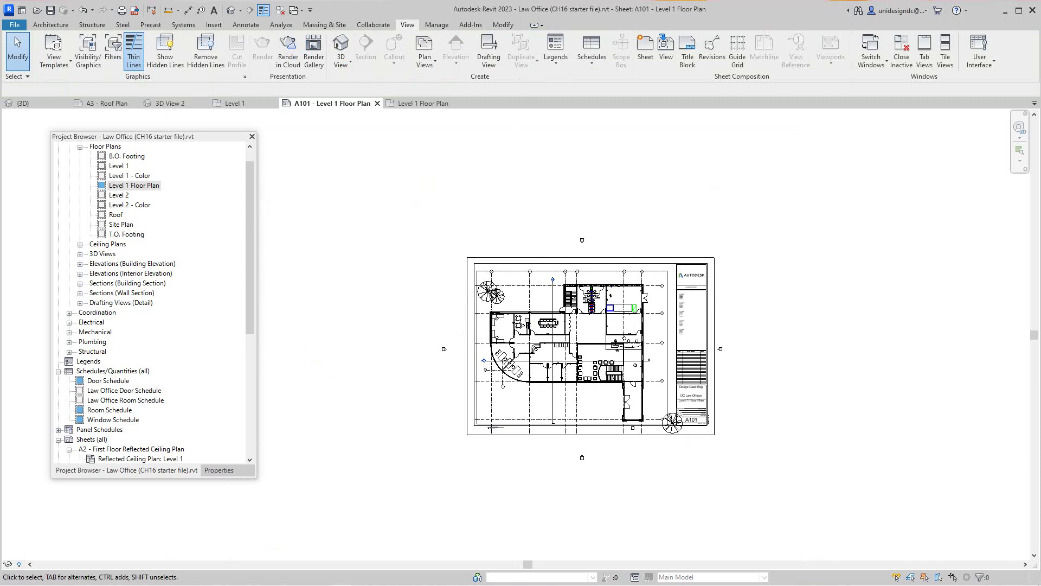
click(506, 377)
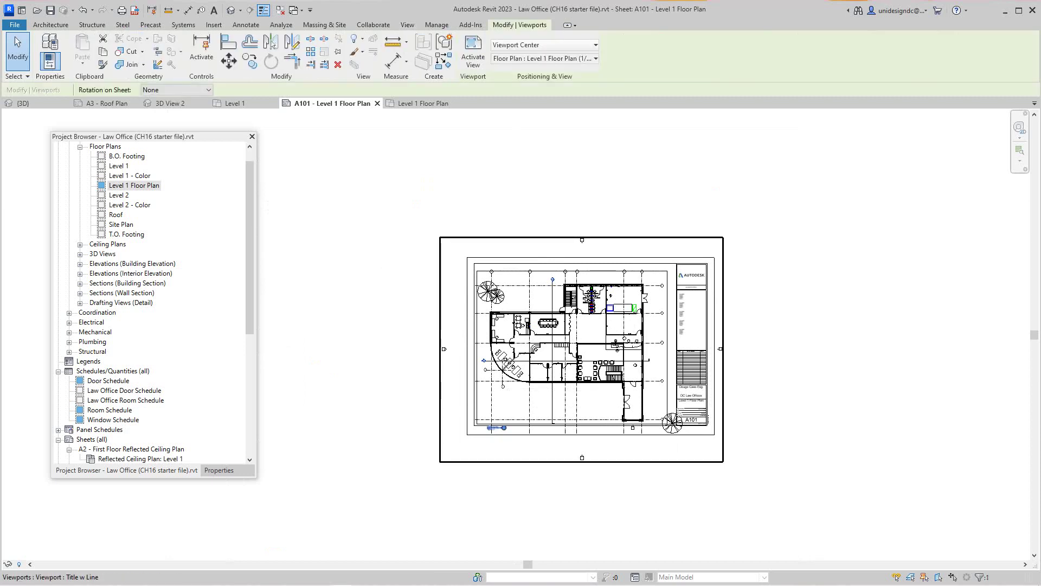
key(Escape)
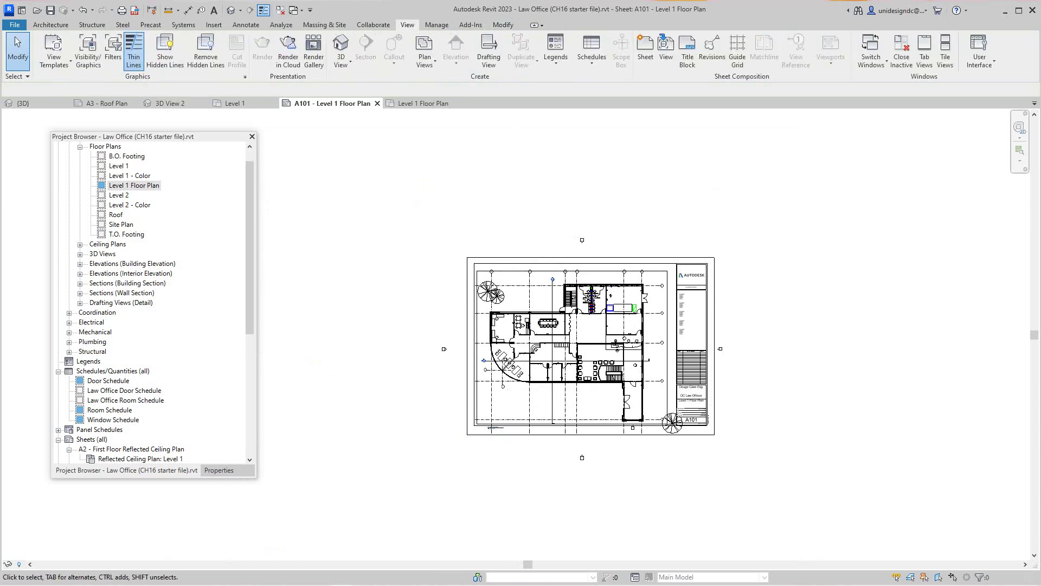
right_click(368, 252)
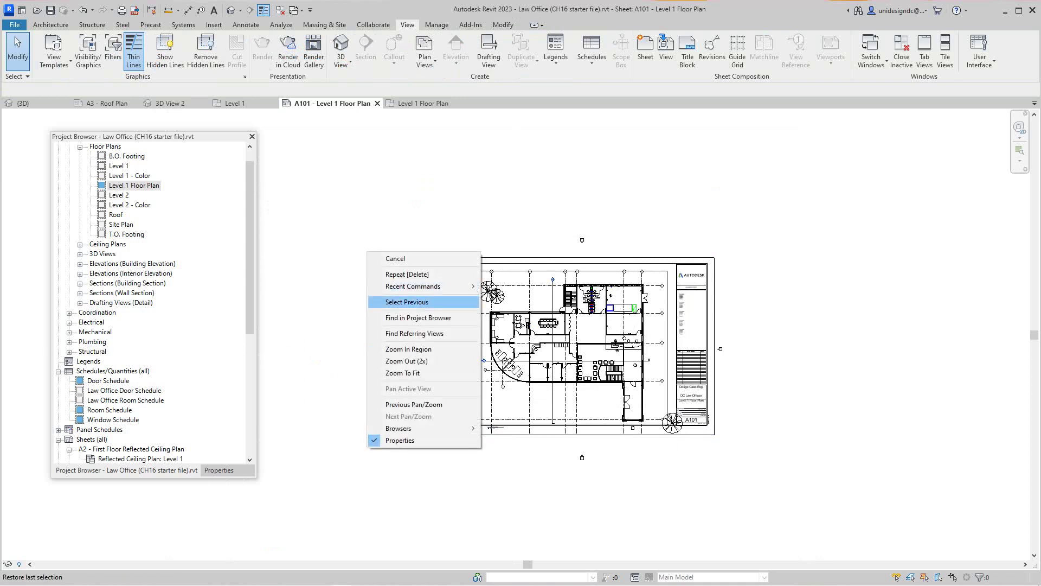
click(395, 259)
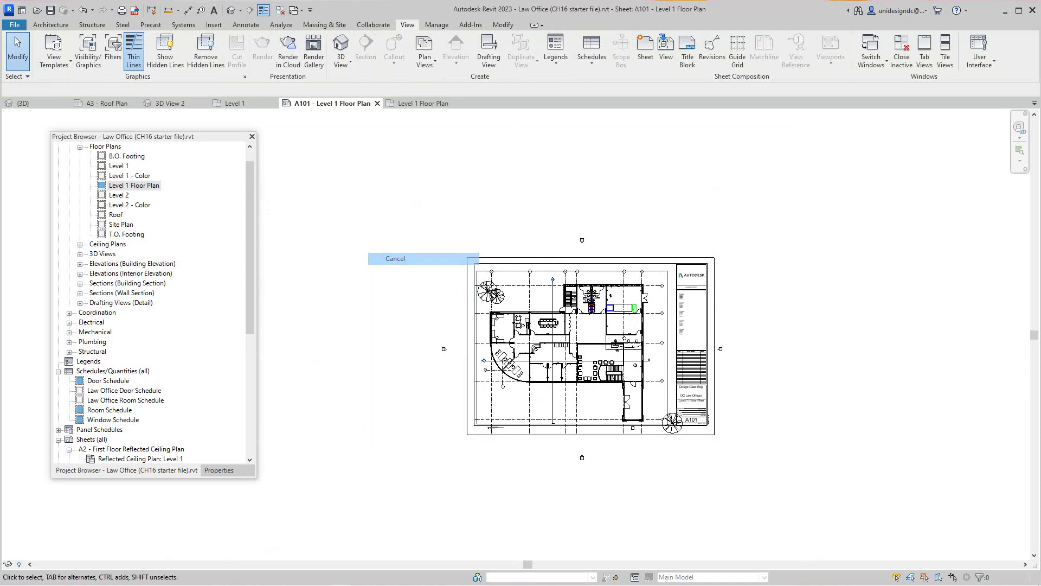
Activate the Level 1 Floor Plan viewport and deactivate it again to return to the sheet
right_click(522, 313)
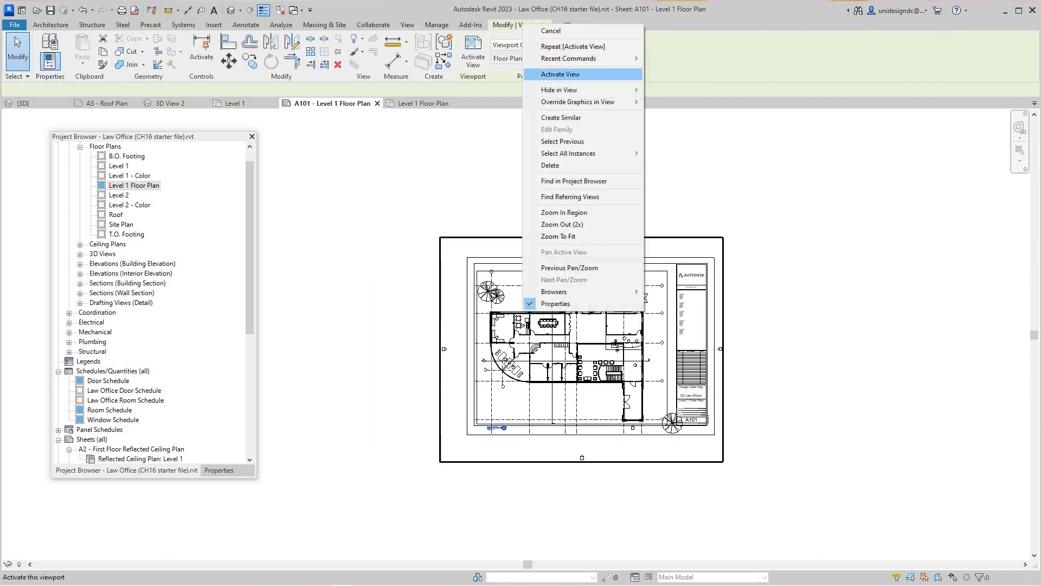
click(560, 74)
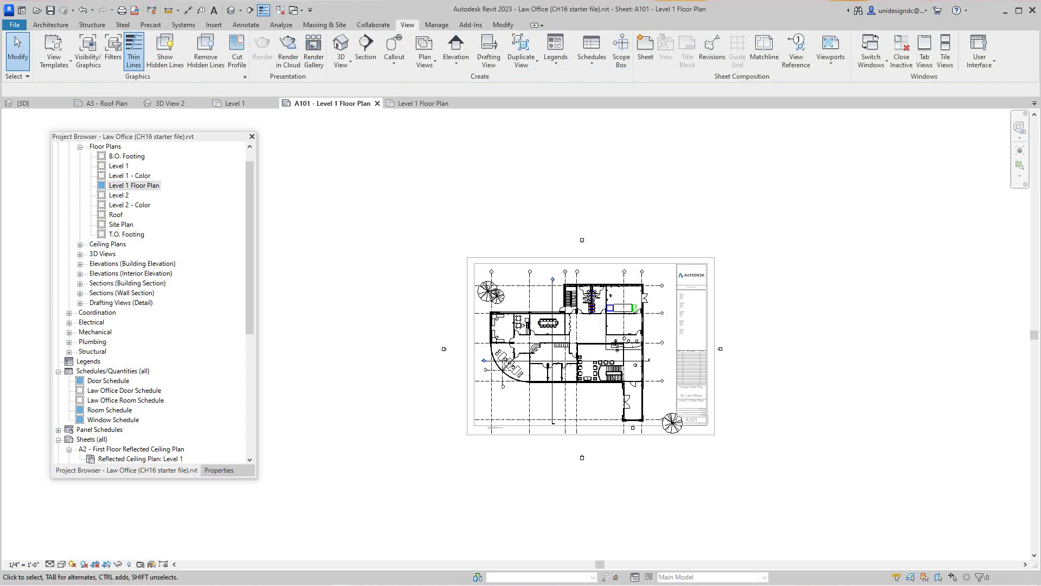
right_click(369, 256)
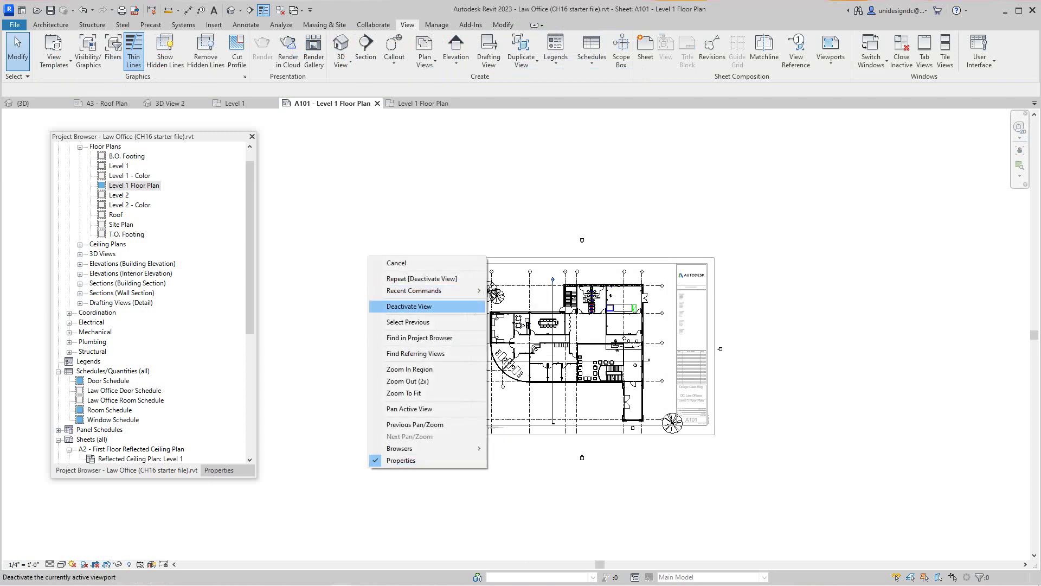
click(401, 301)
Open the client name and project name labels in A101's title block for editing, then deselect the title block
scroll(369, 385, down, 3)
middle_click(370, 385)
middle_click(369, 385)
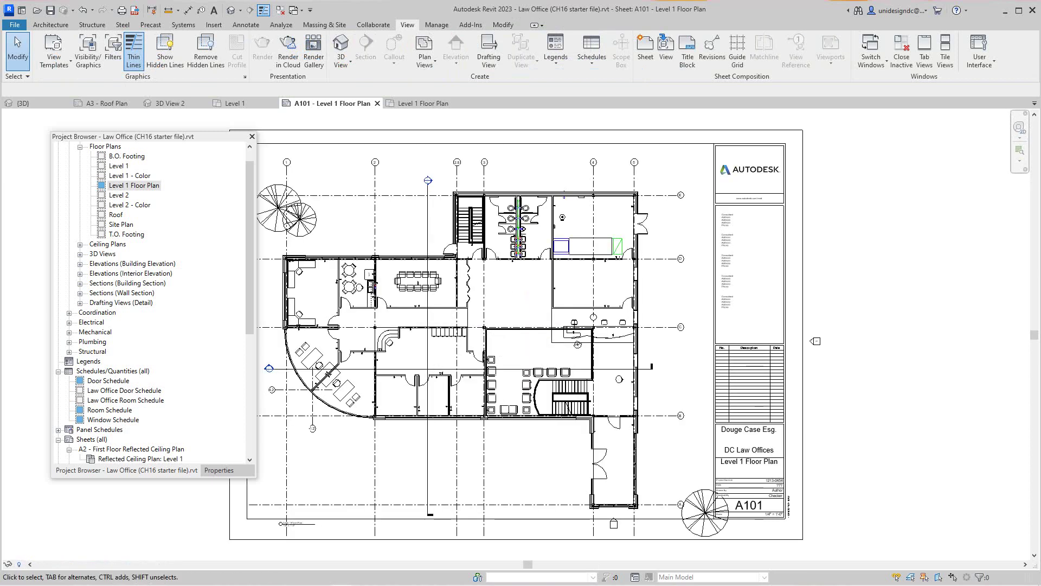
middle_drag(369, 385, 407, 343)
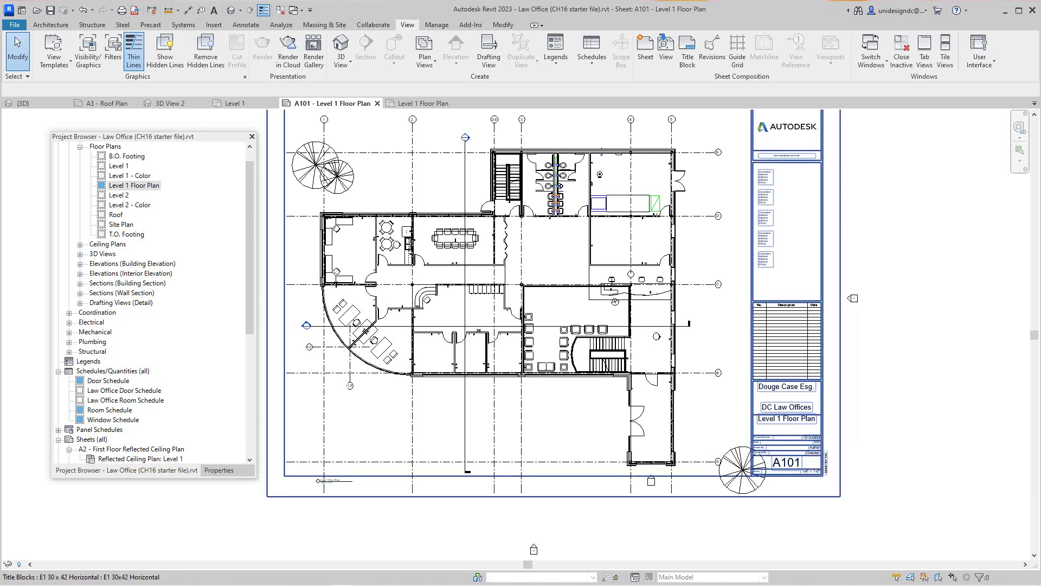
scroll(796, 431, up, 3)
scroll(807, 425, down, 2)
scroll(816, 401, up, 2)
key(Tab)
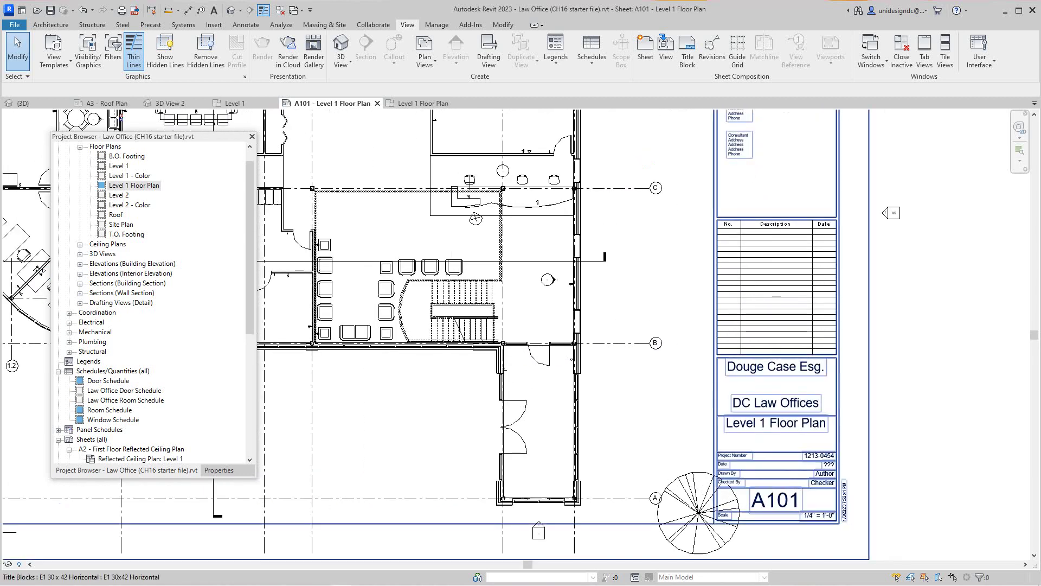
double_click(775, 366)
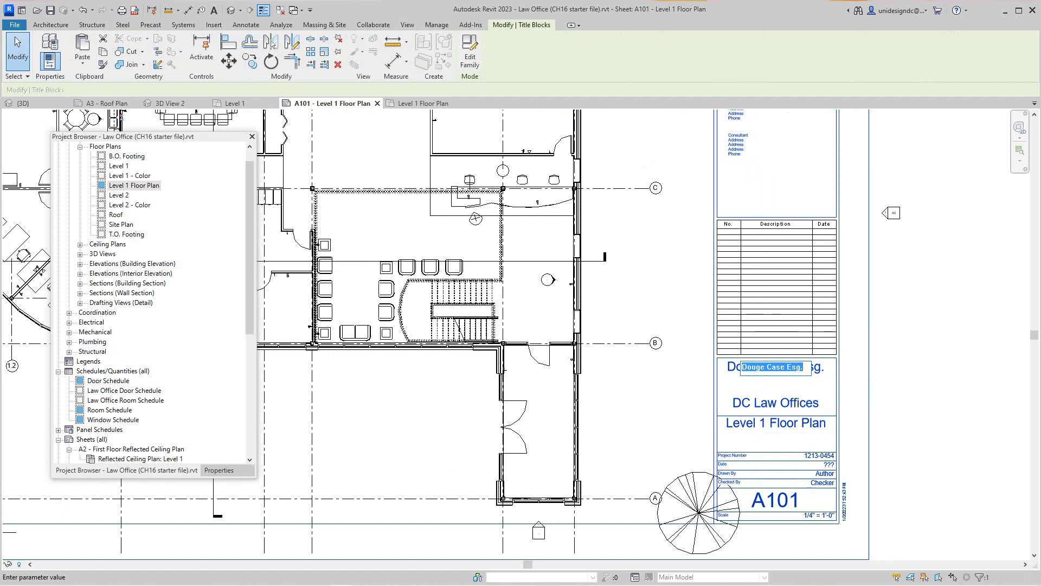
click(747, 403)
click(746, 403)
click(746, 403)
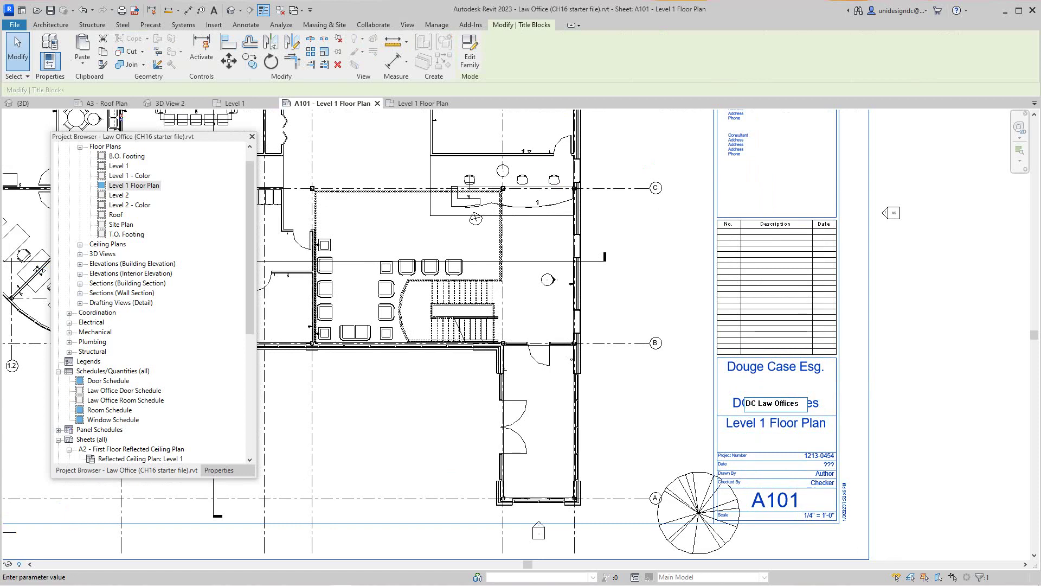
key(Return)
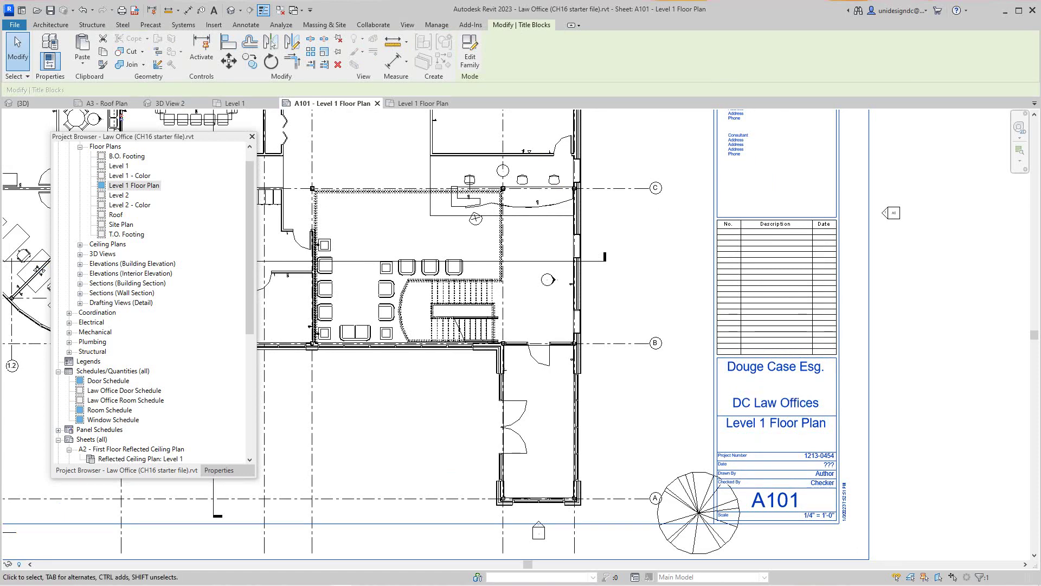
scroll(957, 376, down, 5)
key(Escape)
scroll(956, 376, down, 3)
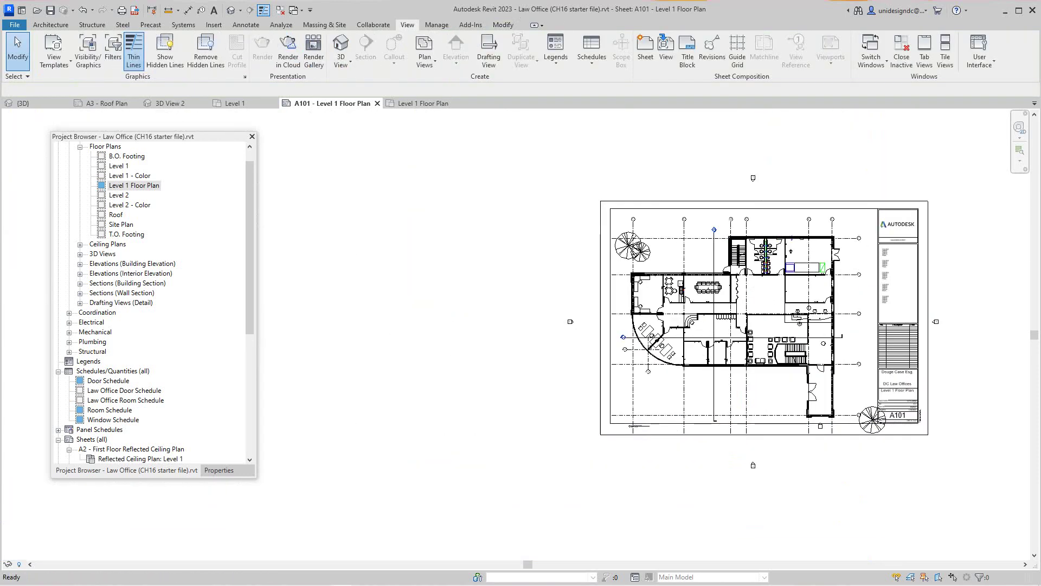
key(z)
key(f)
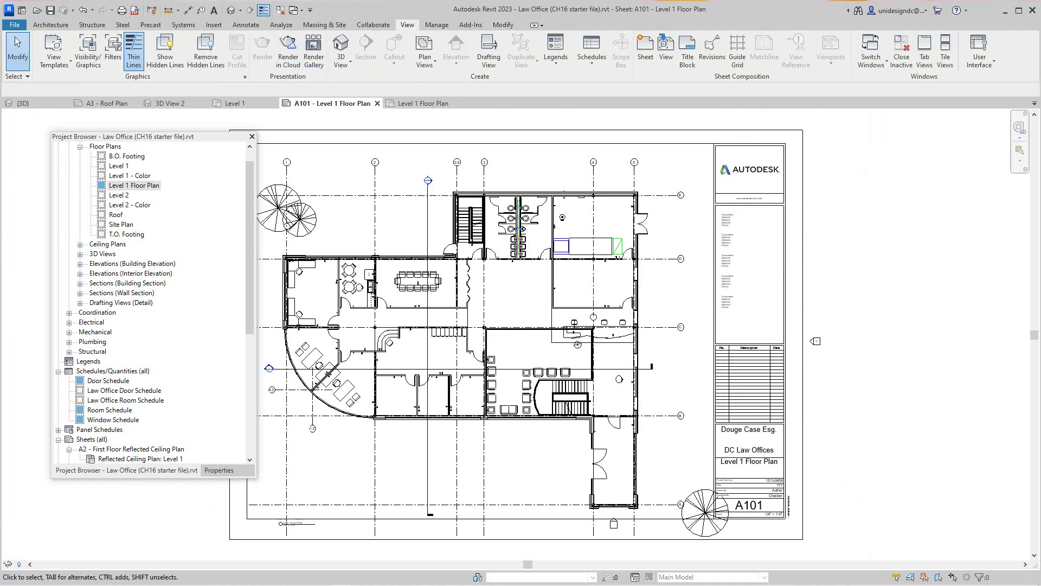
scroll(815, 341, down, 3)
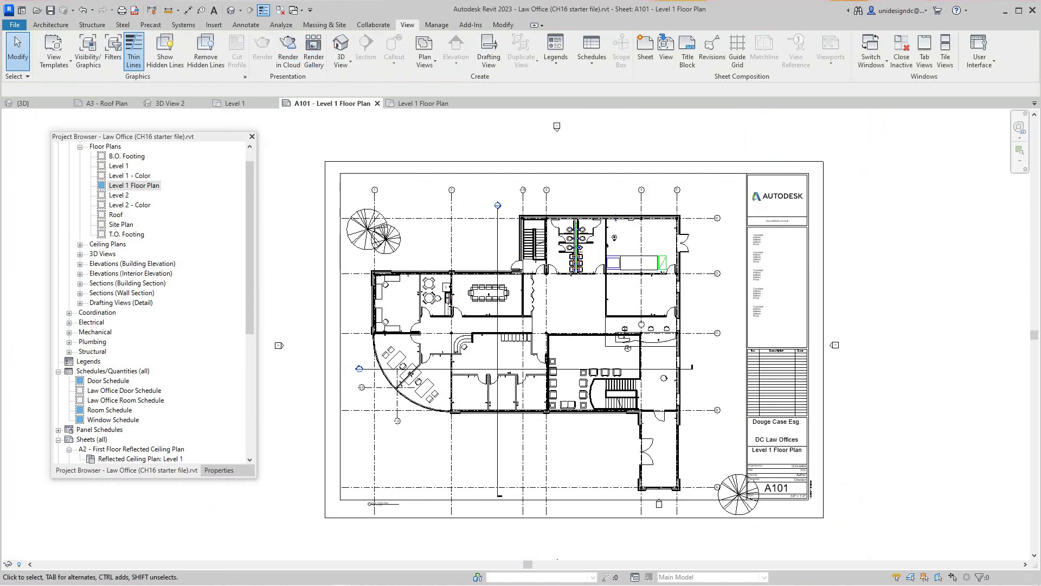
key(z)
key(f)
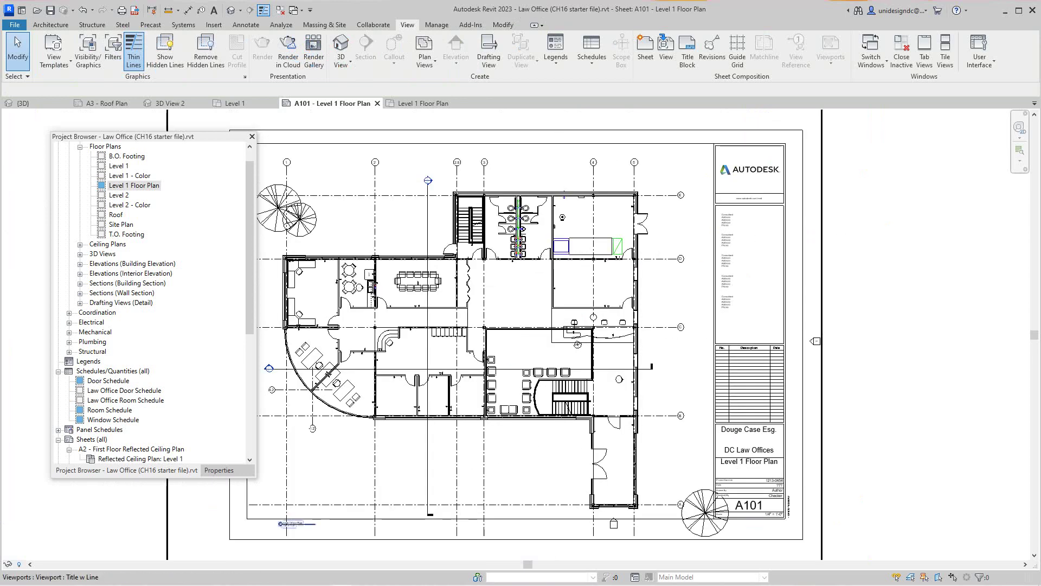
Create a new sheet under Sheets (all) using the E1 30 x 42 Horizontal titleblock
drag(249, 247, 250, 290)
scroll(152, 298, down, 1)
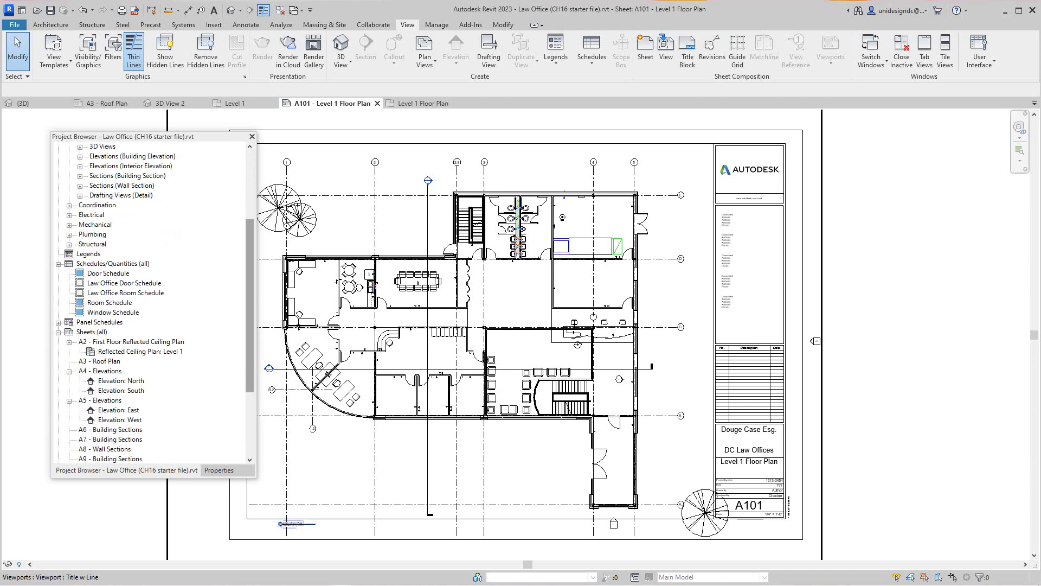
scroll(152, 298, down, 1)
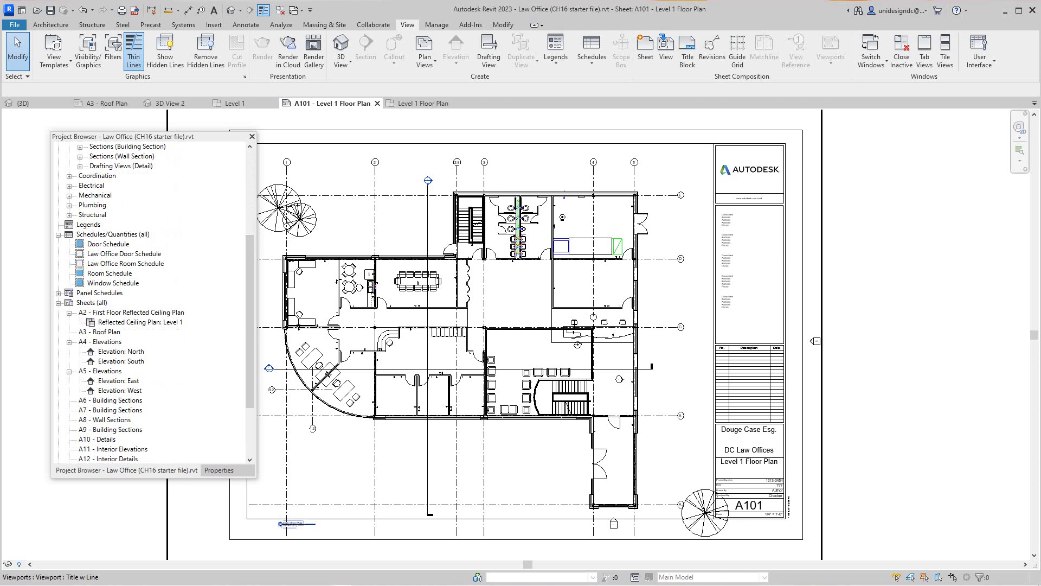
scroll(152, 303, down, 3)
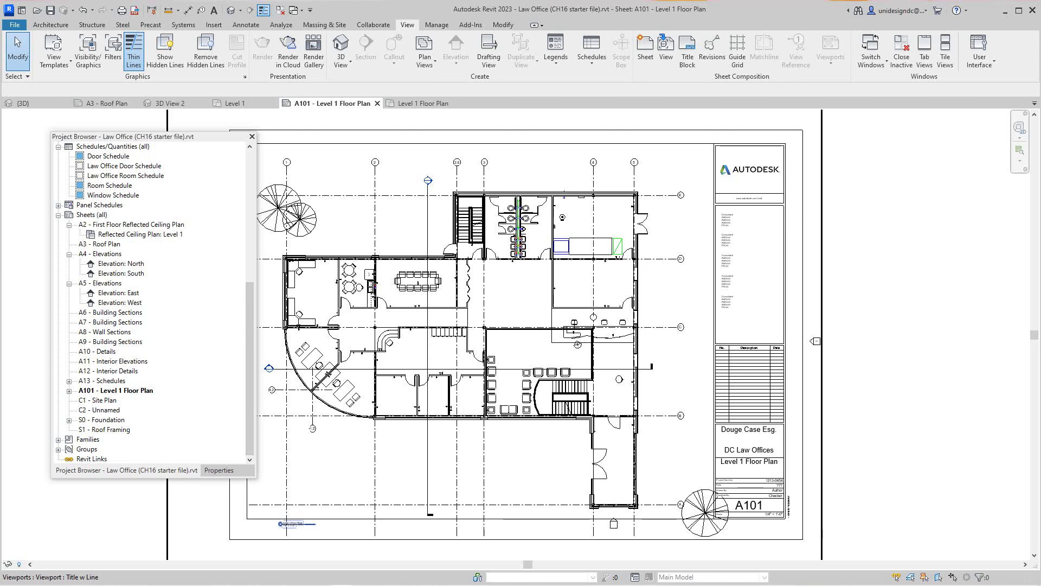
scroll(976, 260, down, 3)
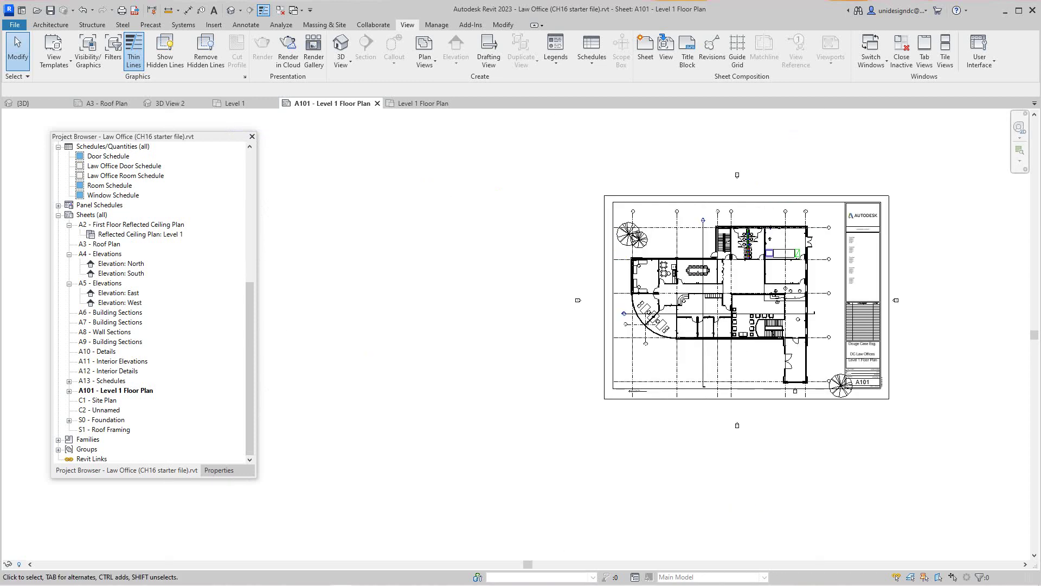
scroll(975, 261, up, 3)
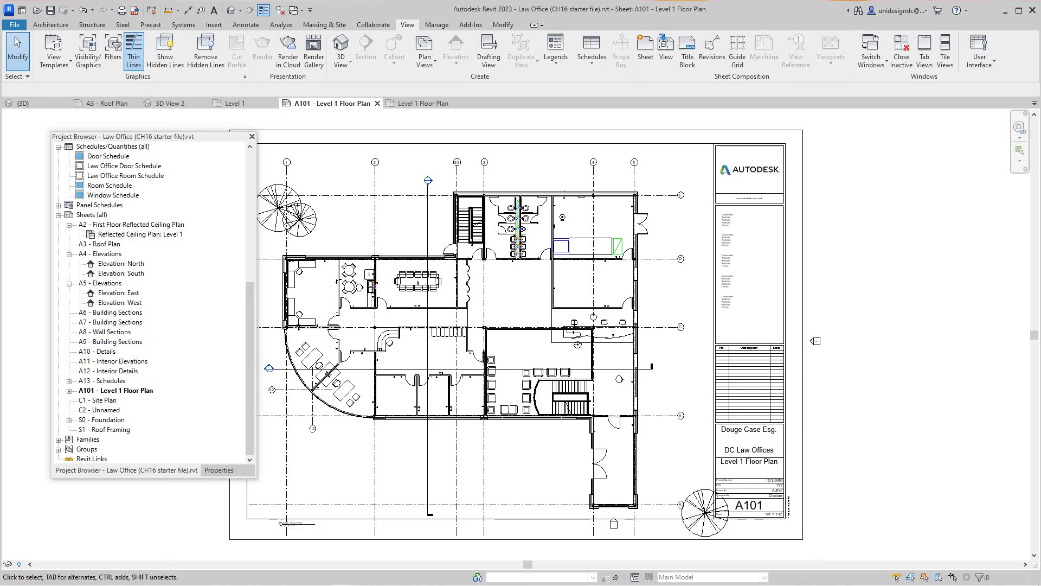
scroll(793, 392, down, 2)
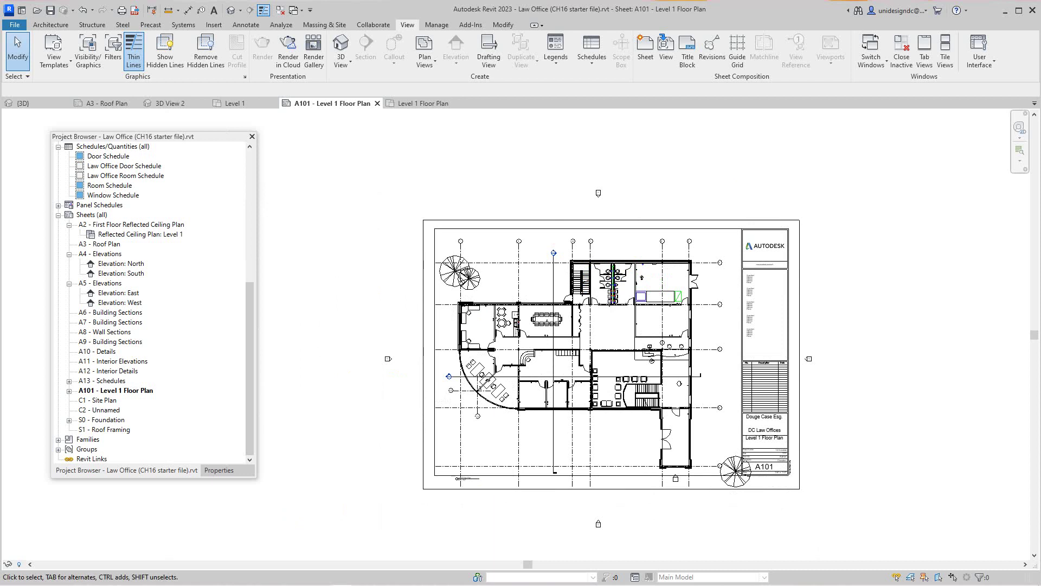
right_click(83, 215)
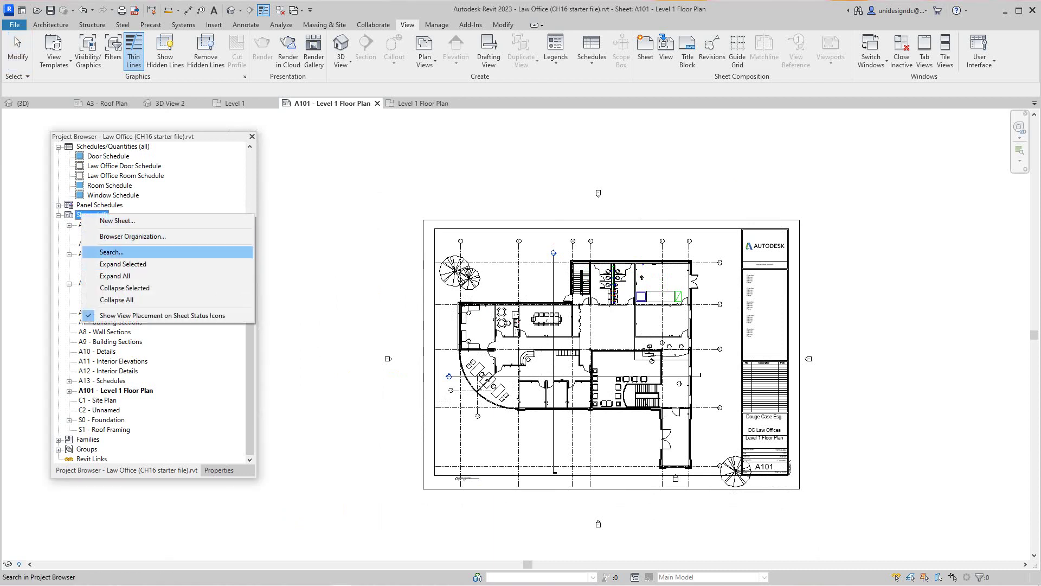
click(113, 220)
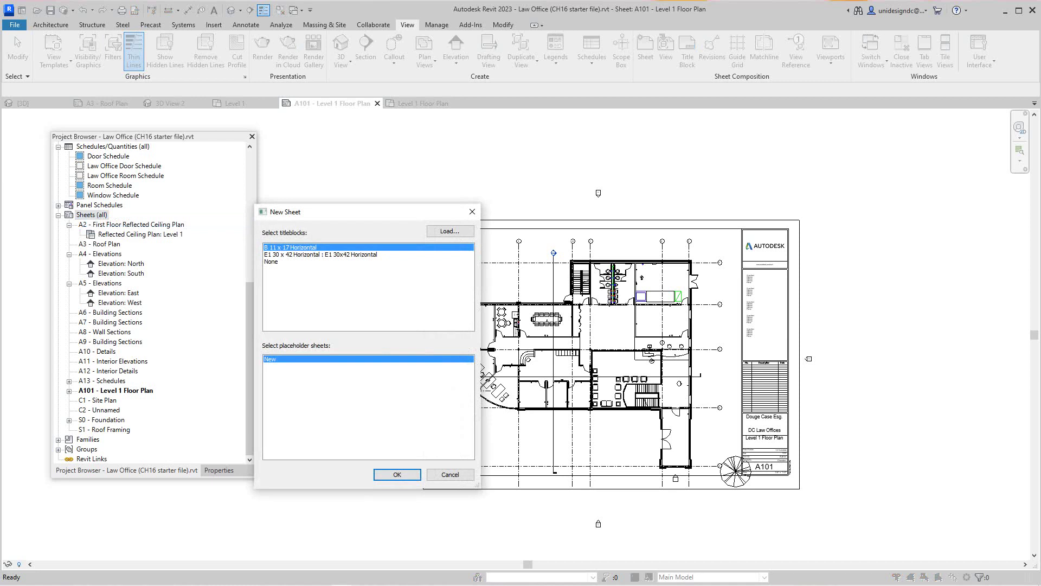
click(320, 254)
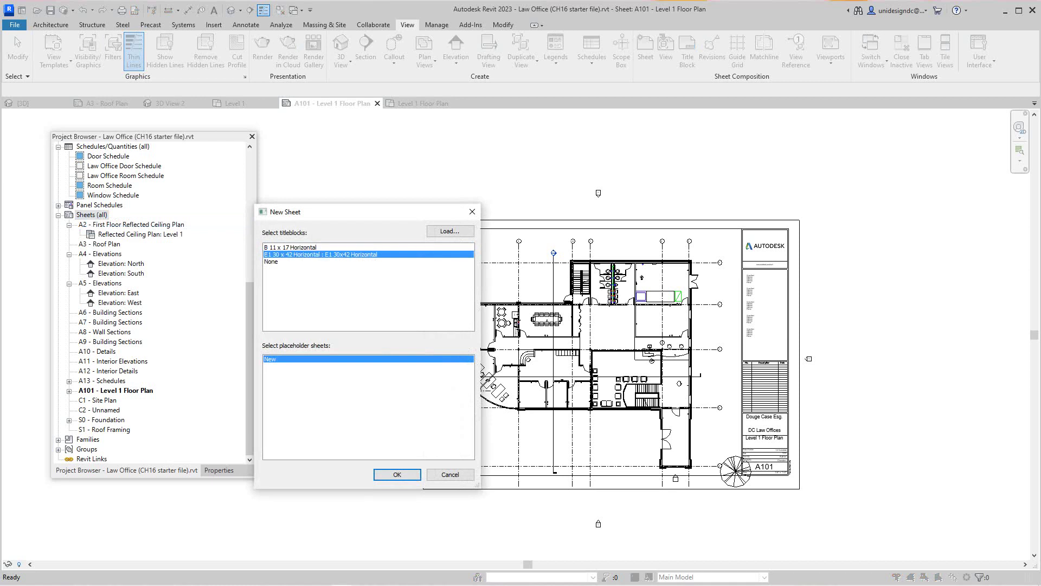
click(397, 474)
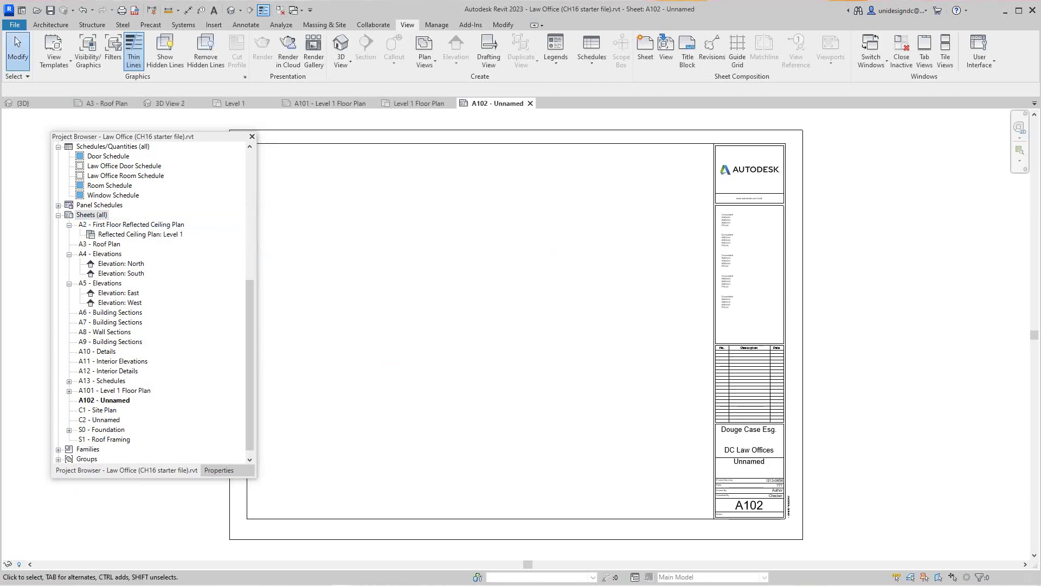
Rename sheet A102 as Level 2 Floor Plan, keeping its sheet number
right_click(121, 400)
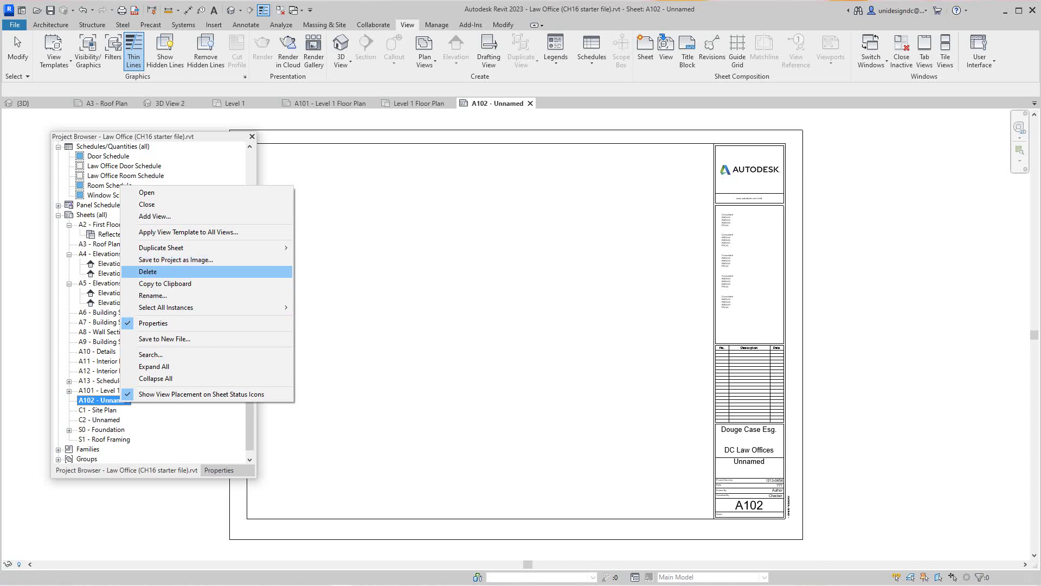
click(153, 296)
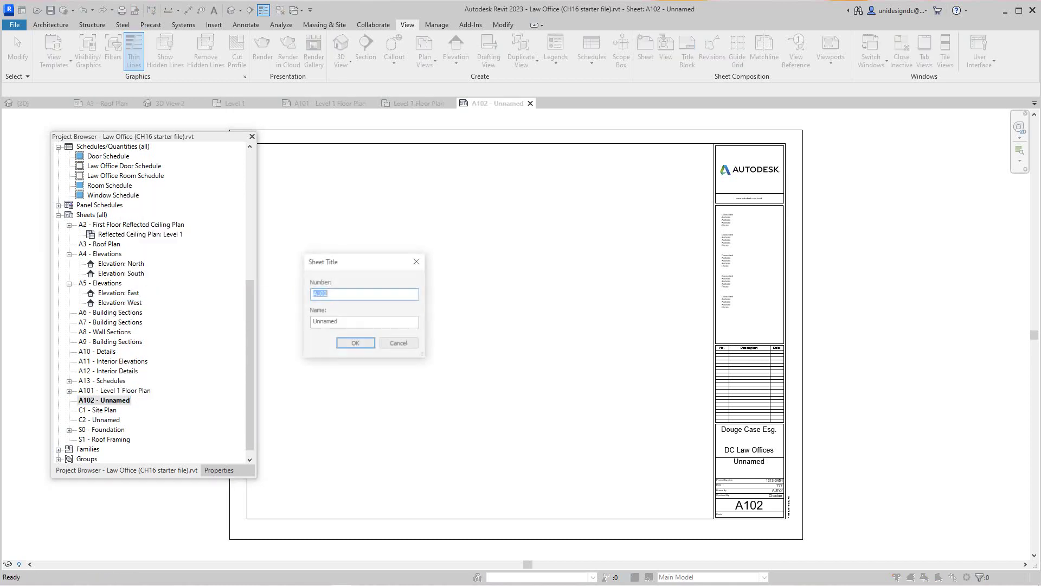
key(Tab)
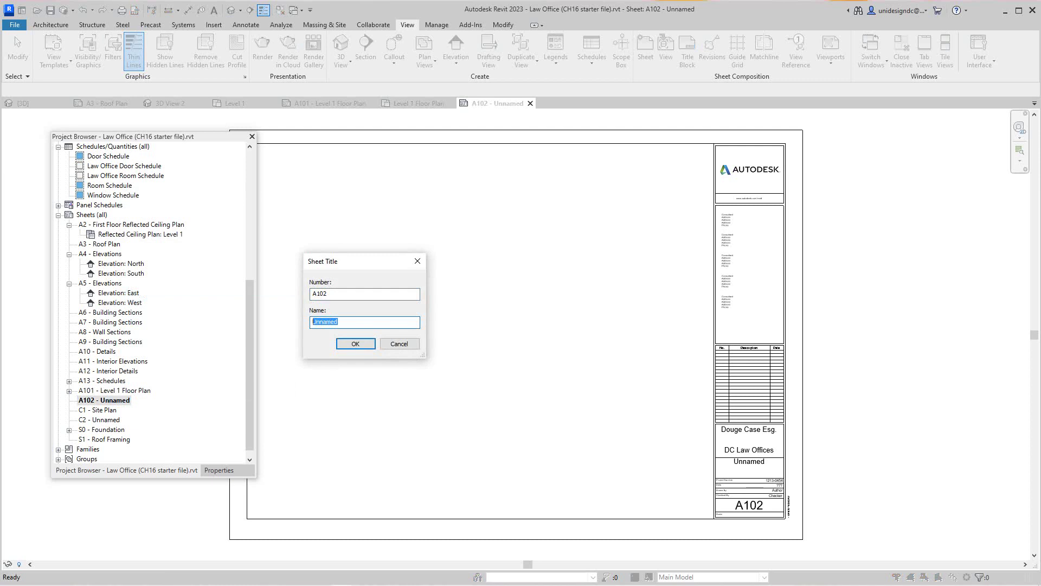
text(Level 2 Floor Plan)
key(Return)
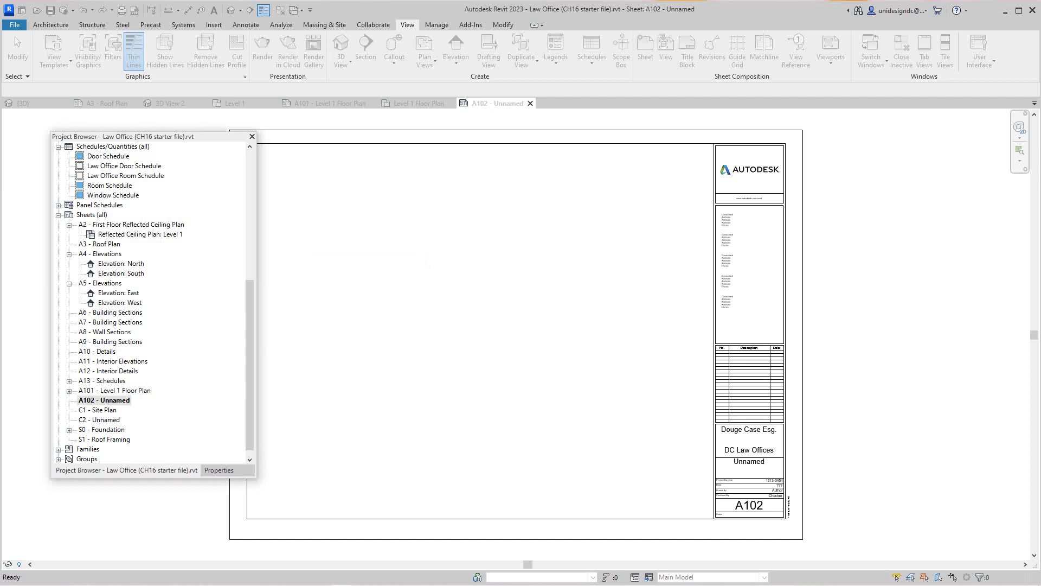
Open the Level 2 floor plan view and examine its rooms, room tags and overall layout
scroll(152, 301, up, 8)
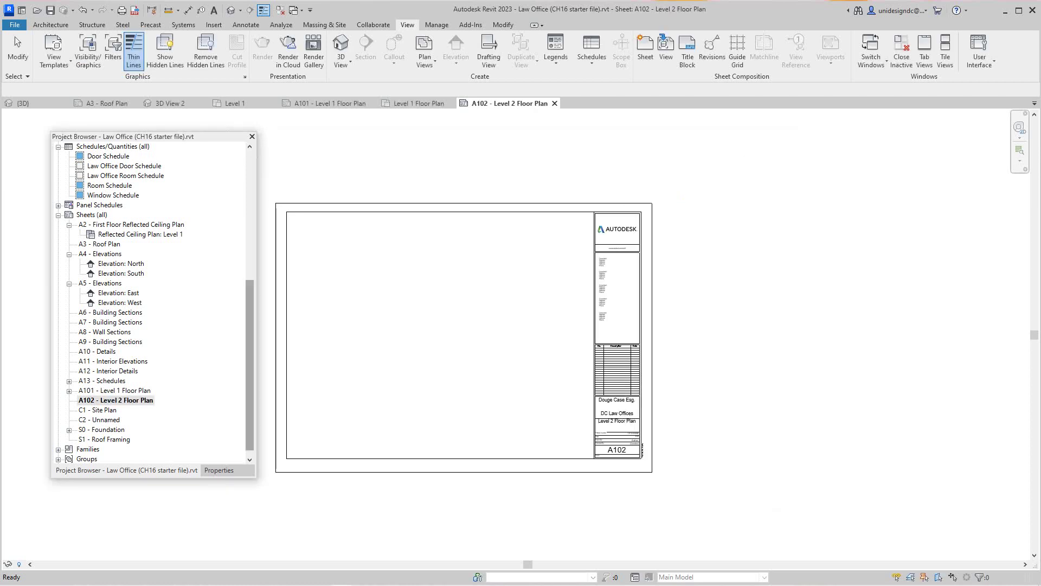
scroll(152, 301, up, 3)
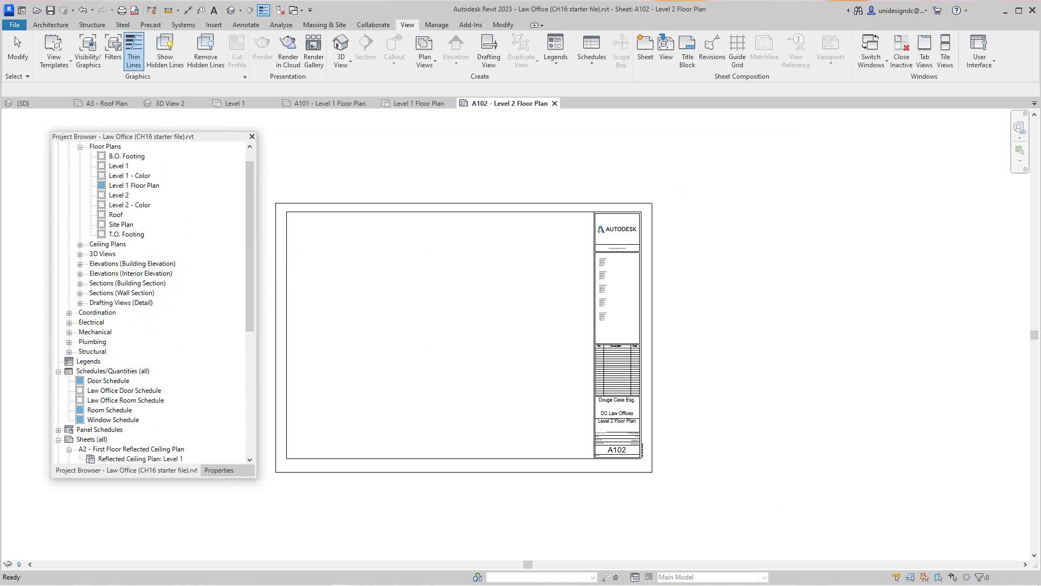
double_click(118, 194)
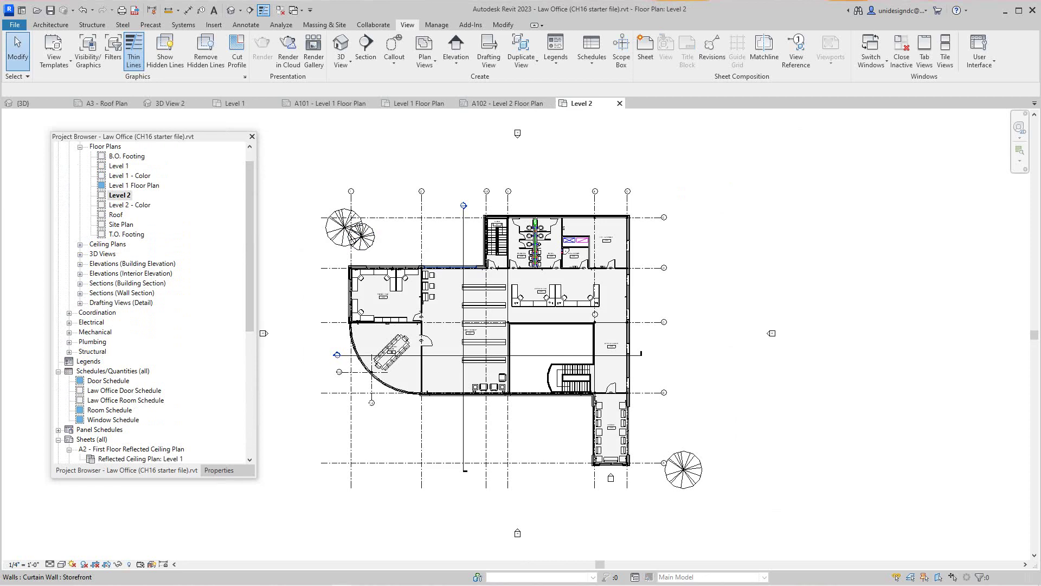
scroll(535, 342, up, 2)
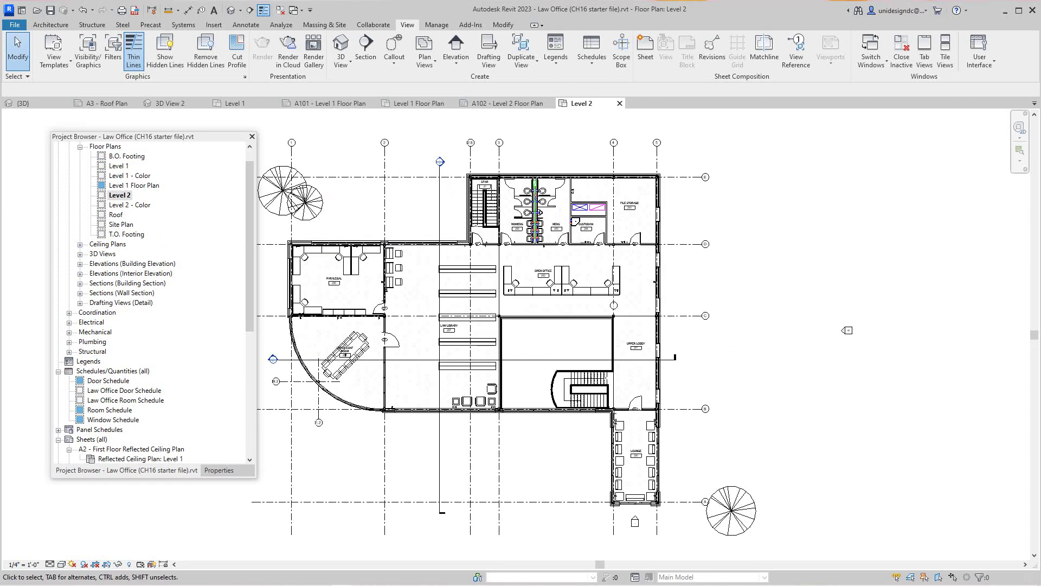
scroll(536, 342, down, 3)
scroll(519, 249, up, 10)
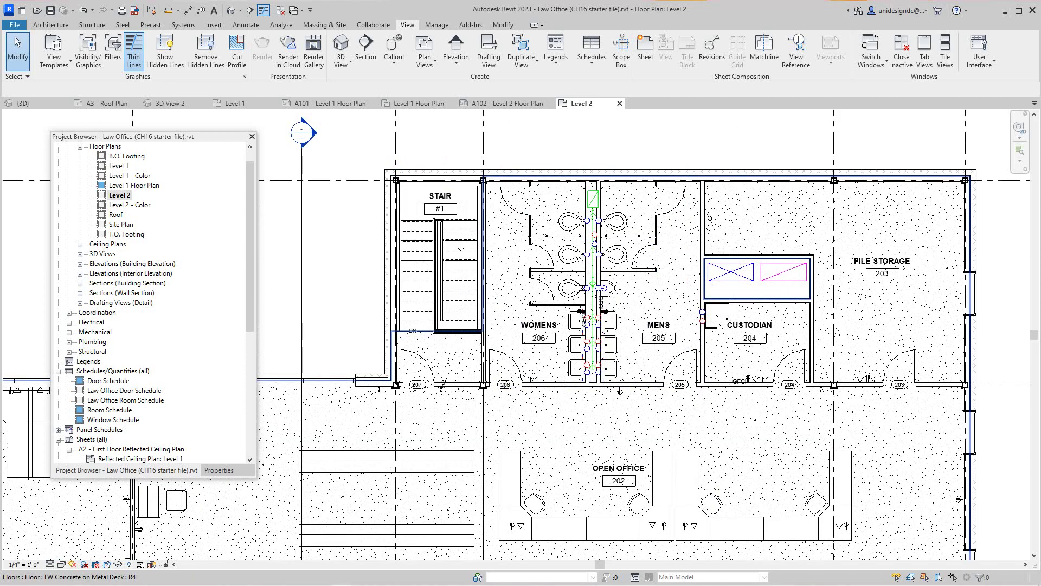
scroll(710, 464, down, 6)
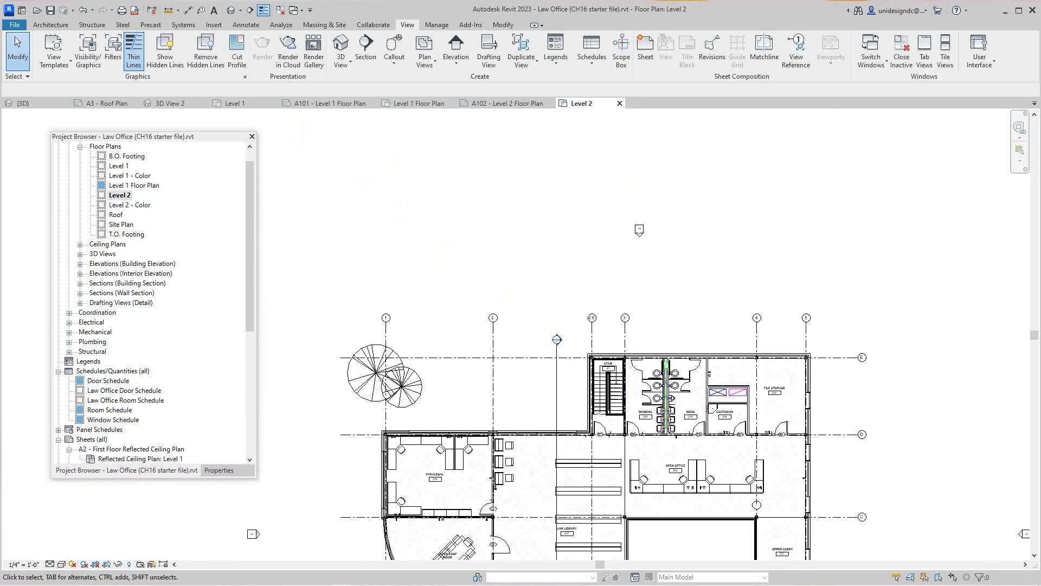
scroll(501, 233, down, 1)
drag(250, 245, 249, 239)
scroll(152, 298, down, 4)
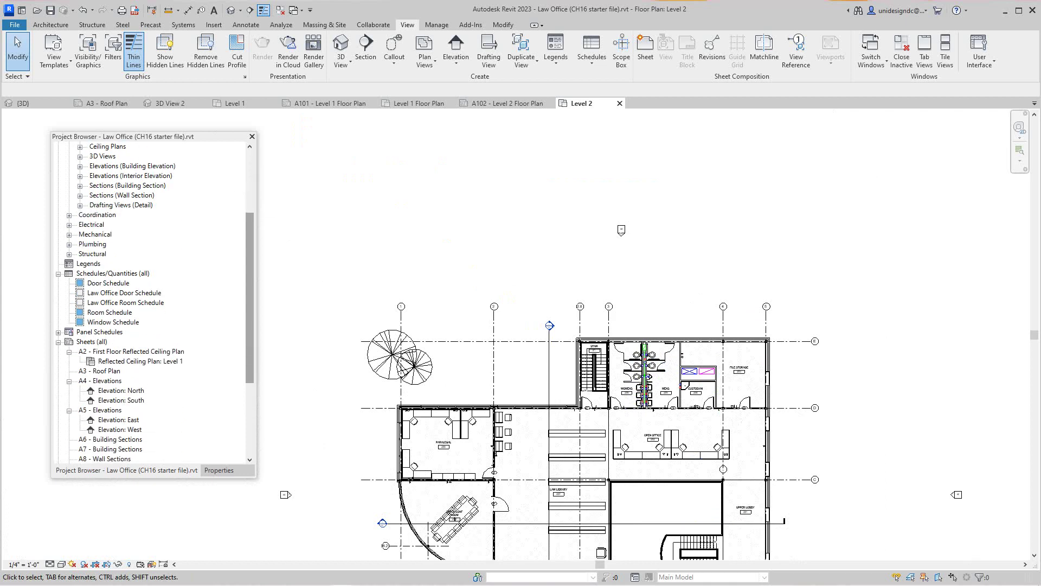
scroll(155, 303, up, 1)
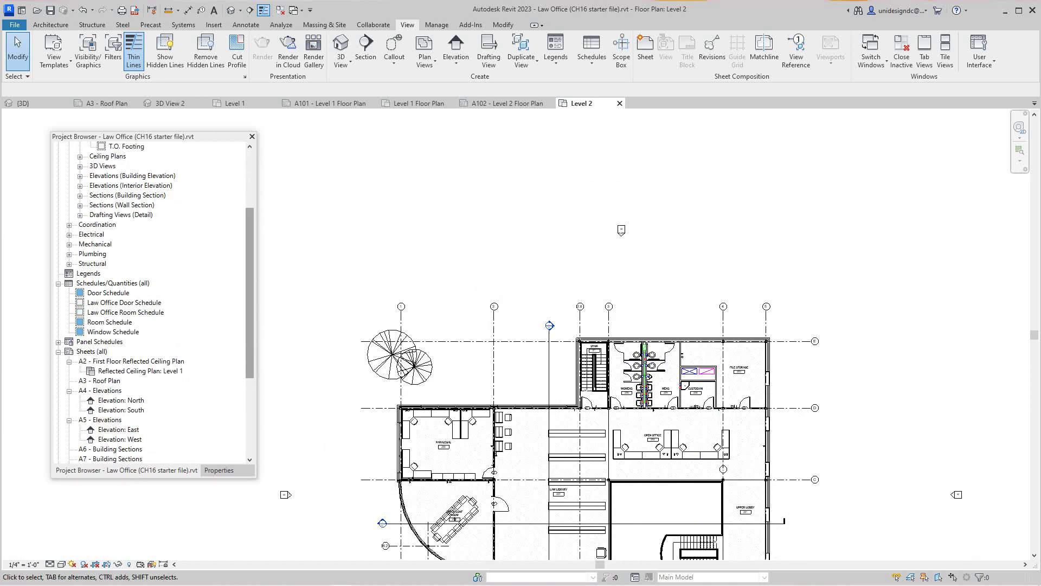
scroll(155, 302, up, 4)
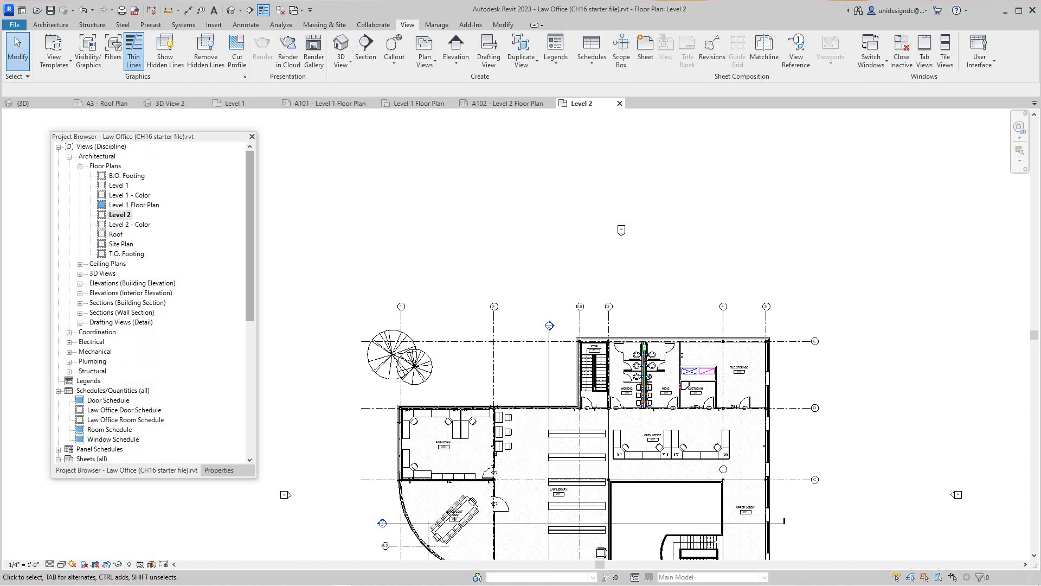
Return to sheet A102 and duplicate the Level 2 floor plan view without detailing
click(506, 103)
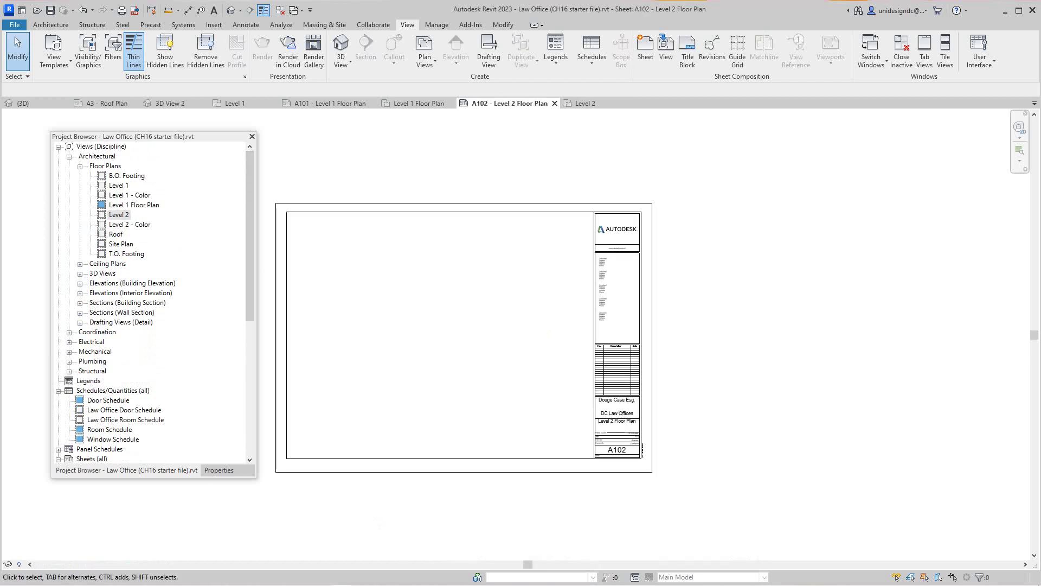
scroll(472, 168, down, 1)
middle_drag(472, 168, 540, 182)
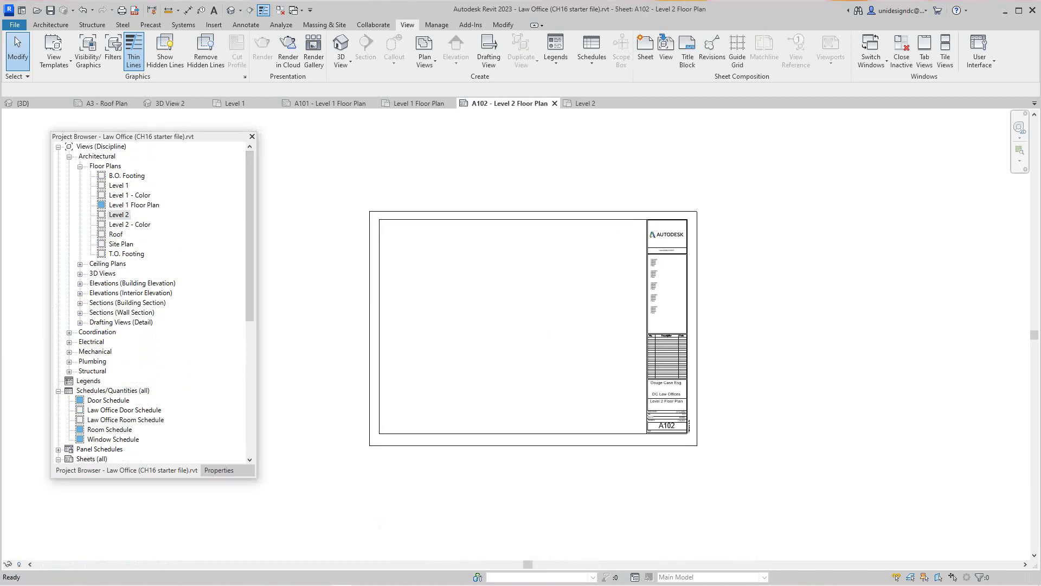
right_click(119, 215)
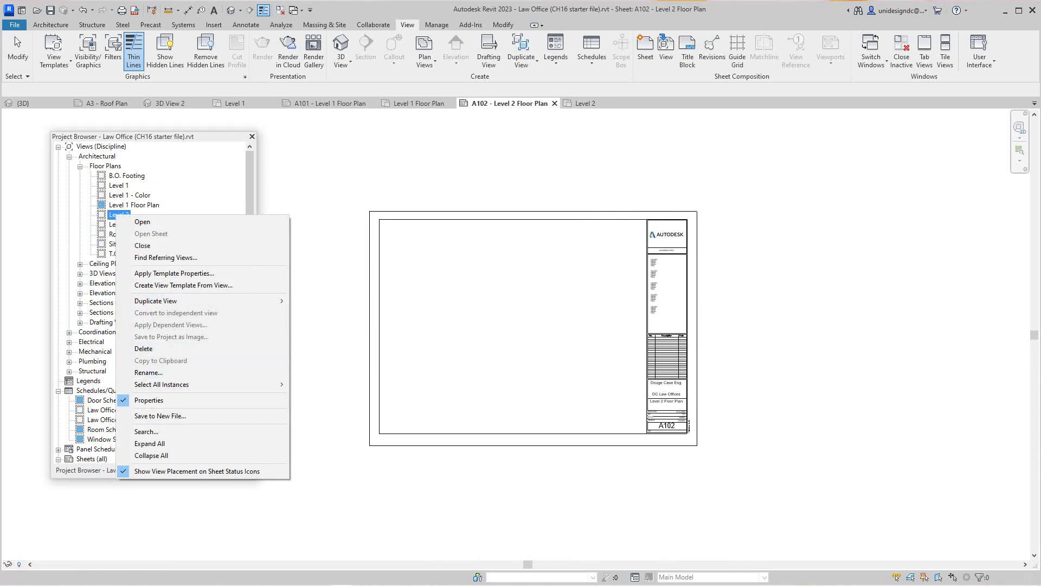
mouse_move(202, 301)
key(Return)
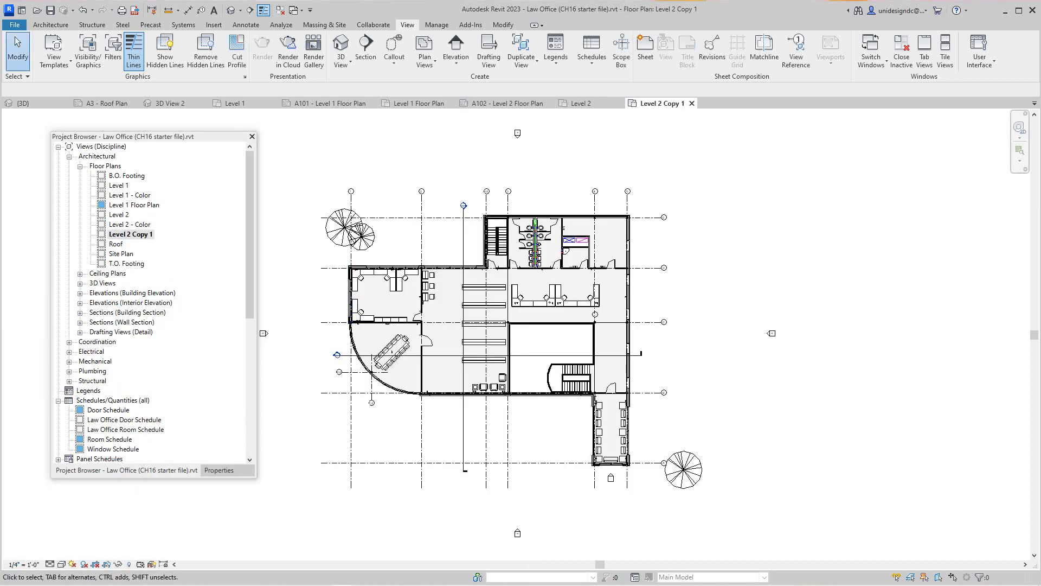
Rename the duplicated Level 2 view as Level 2 Floor Plan
right_click(142, 235)
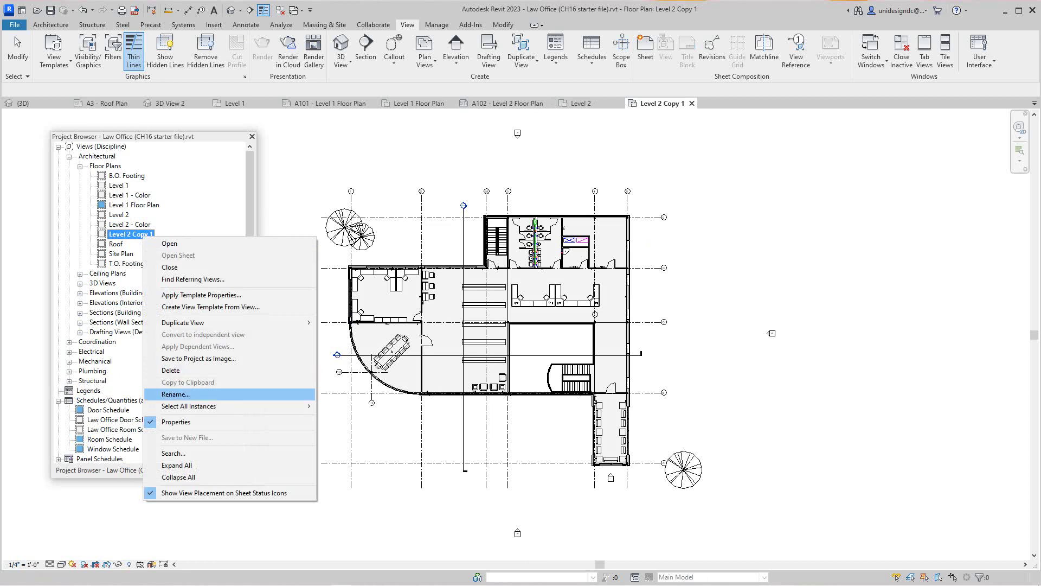
key(Return)
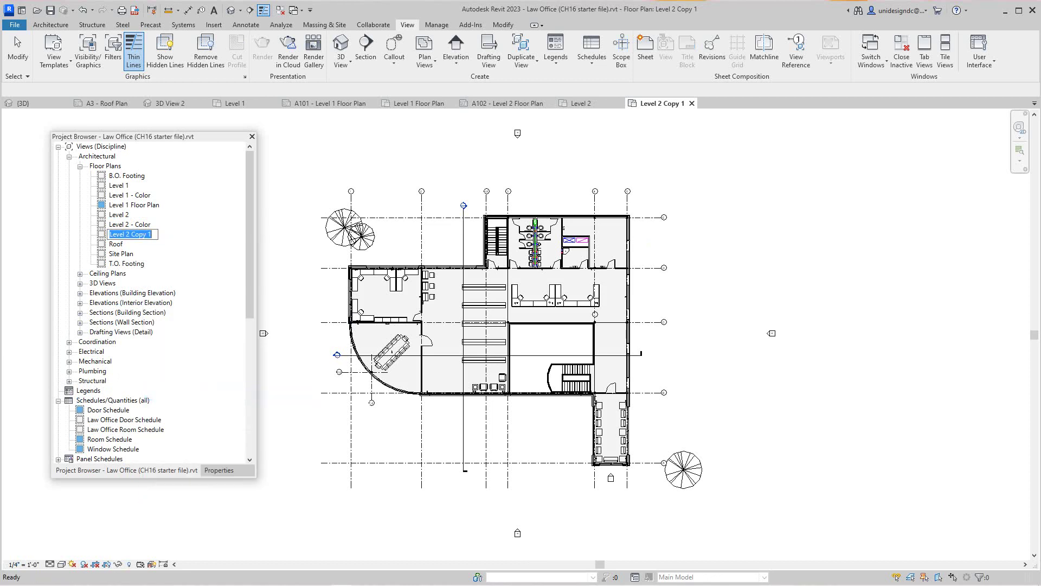
drag(152, 234, 131, 233)
text(Floe)
key(BackSpace)
text(or Plan)
key(Return)
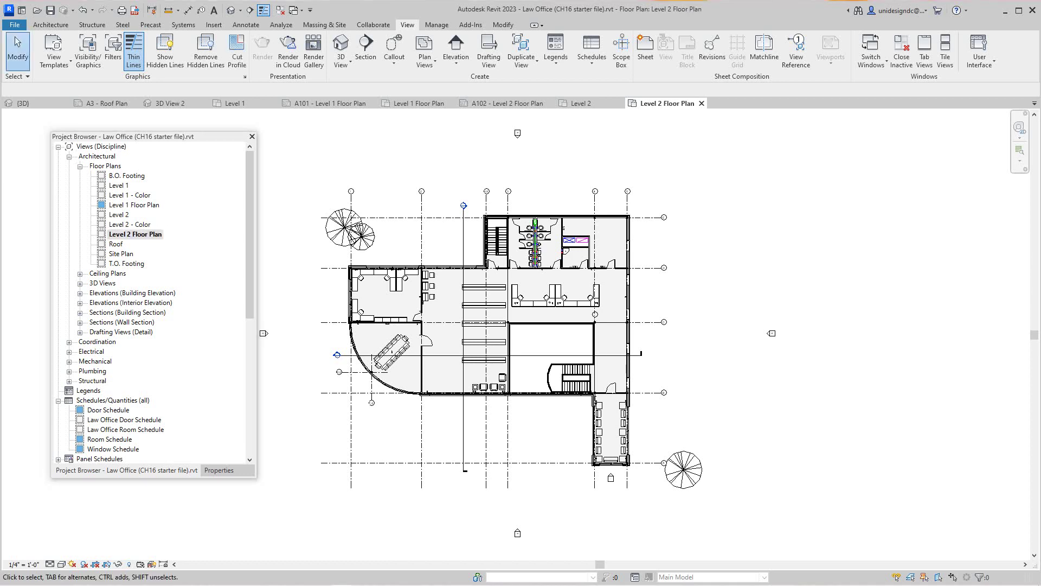
Find sheet A102 - Level 2 Floor Plan under Sheets (all) and open it
scroll(430, 316, down, 1)
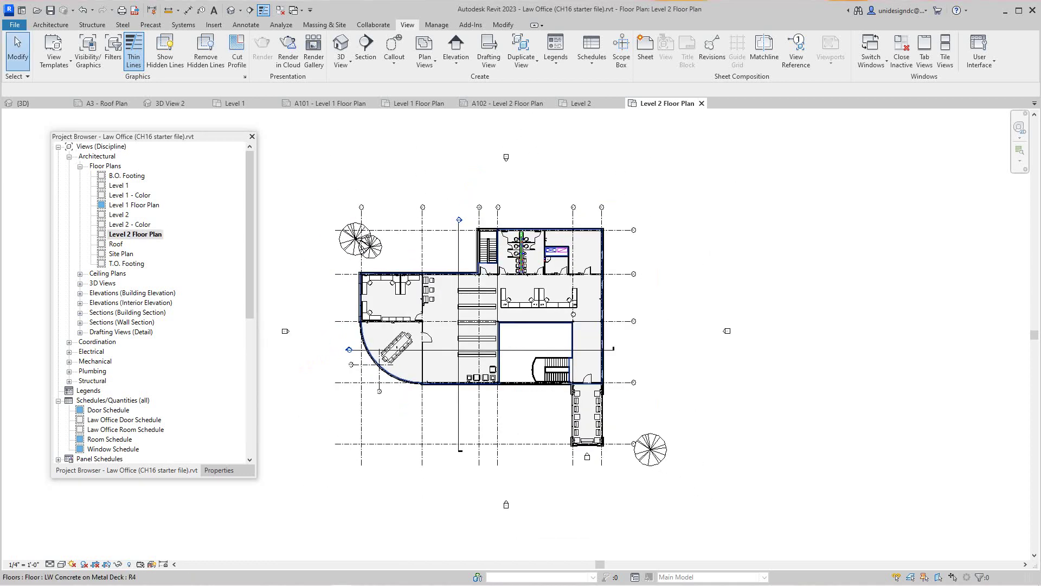
scroll(154, 304, down, 4)
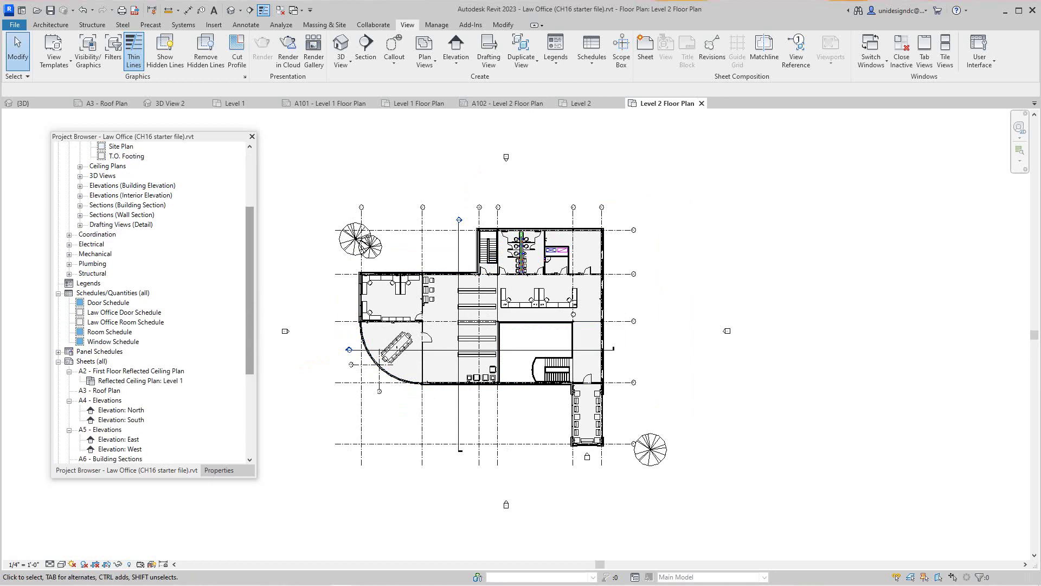
scroll(154, 304, down, 1)
scroll(154, 304, down, 3)
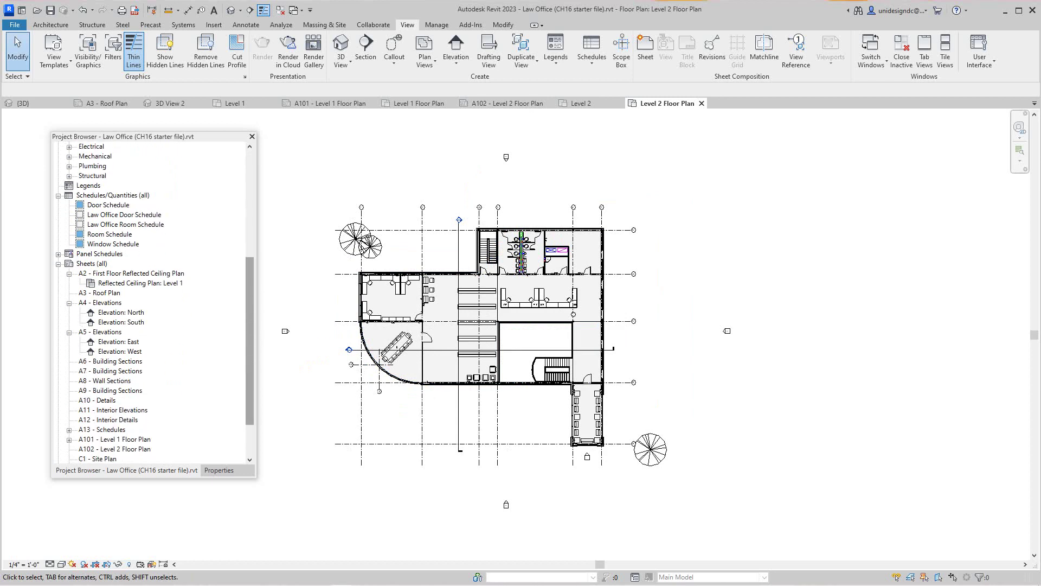
scroll(154, 303, up, 2)
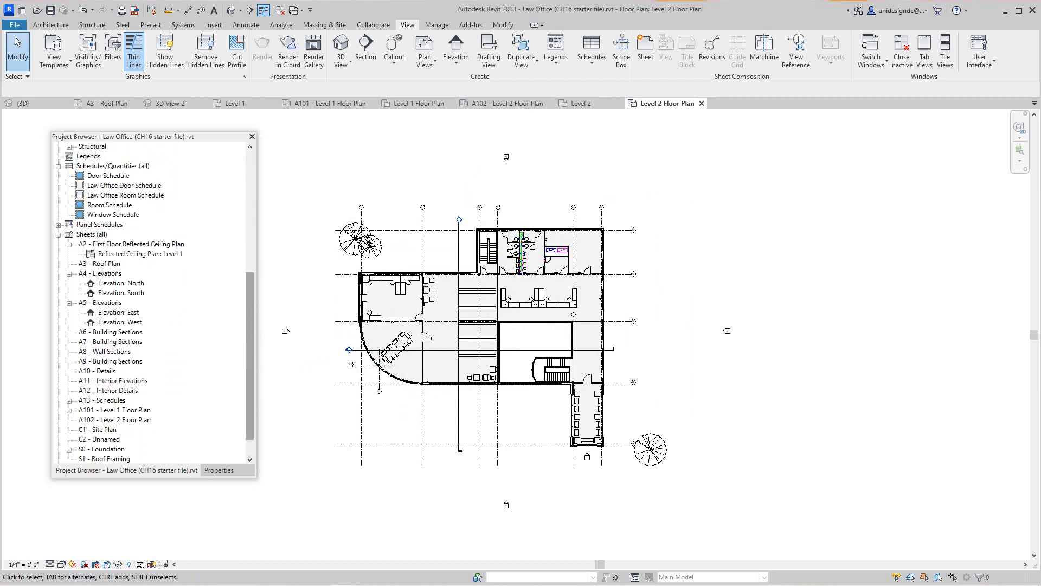
scroll(154, 302, up, 1)
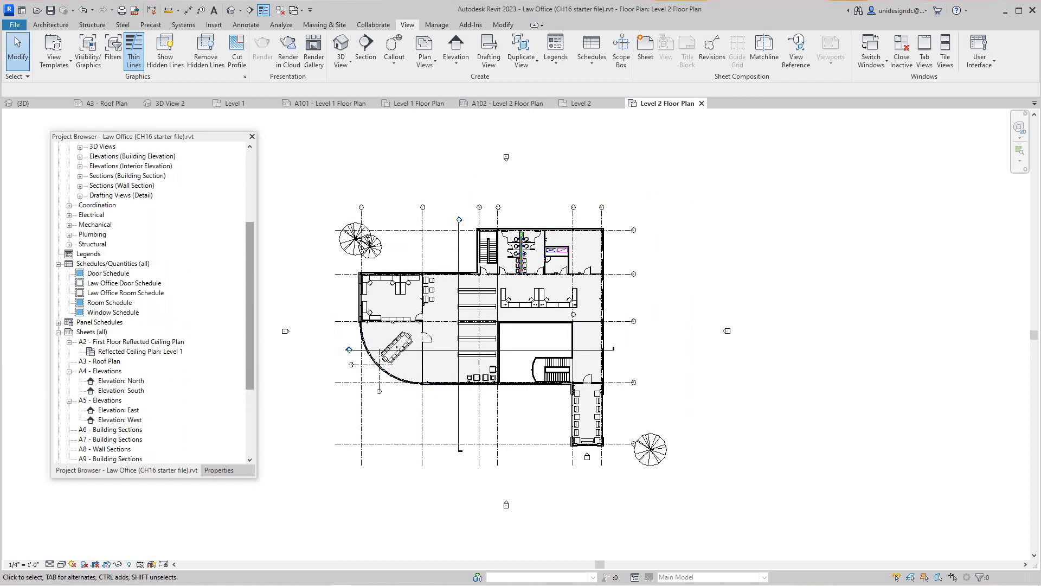
scroll(155, 303, down, 2)
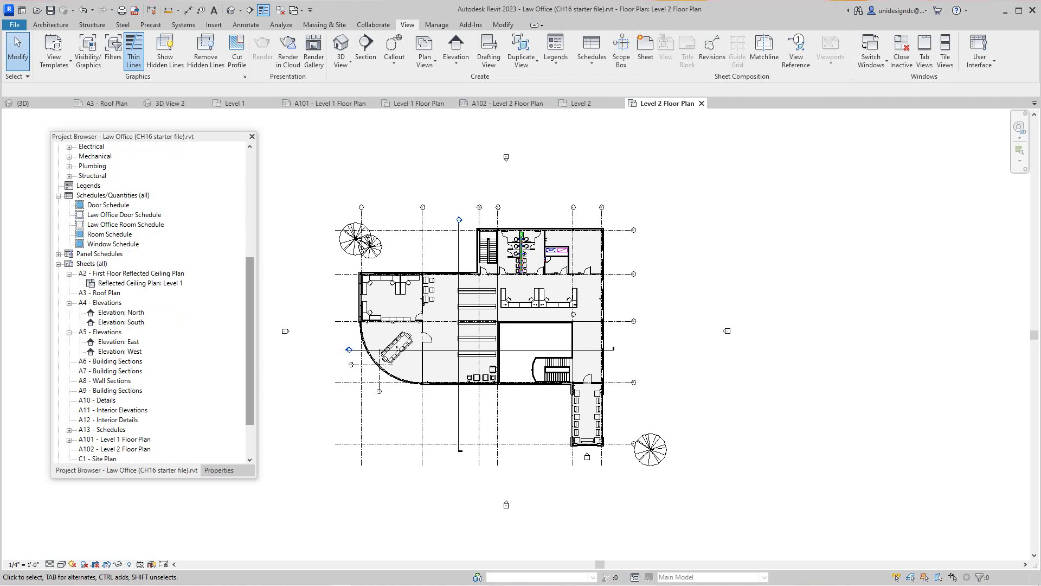
scroll(154, 302, down, 1)
double_click(116, 419)
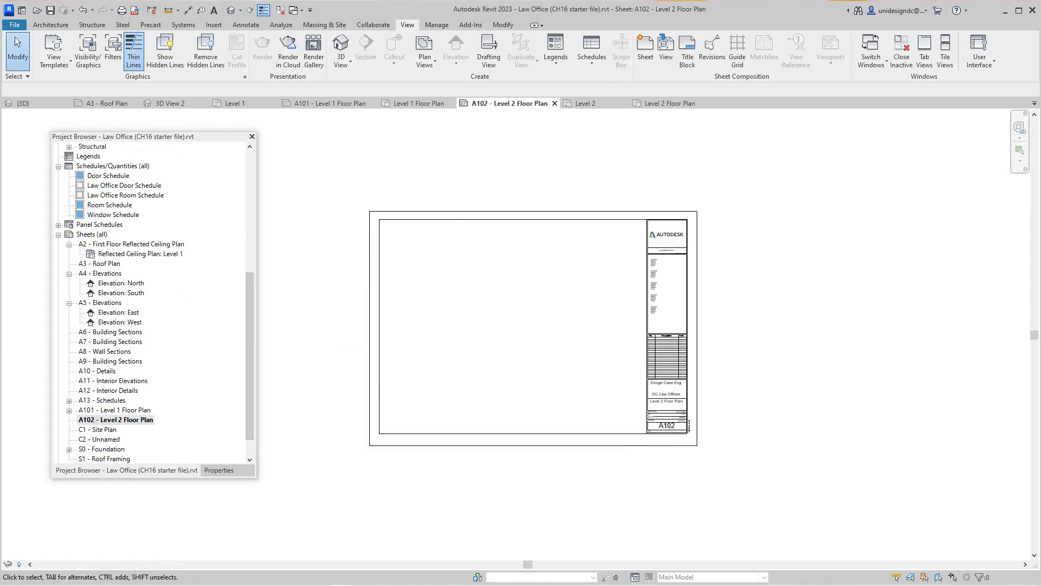
Place the Level 2 Floor Plan view on sheet A102, roughly centred on the sheet
scroll(155, 303, up, 2)
scroll(155, 303, up, 8)
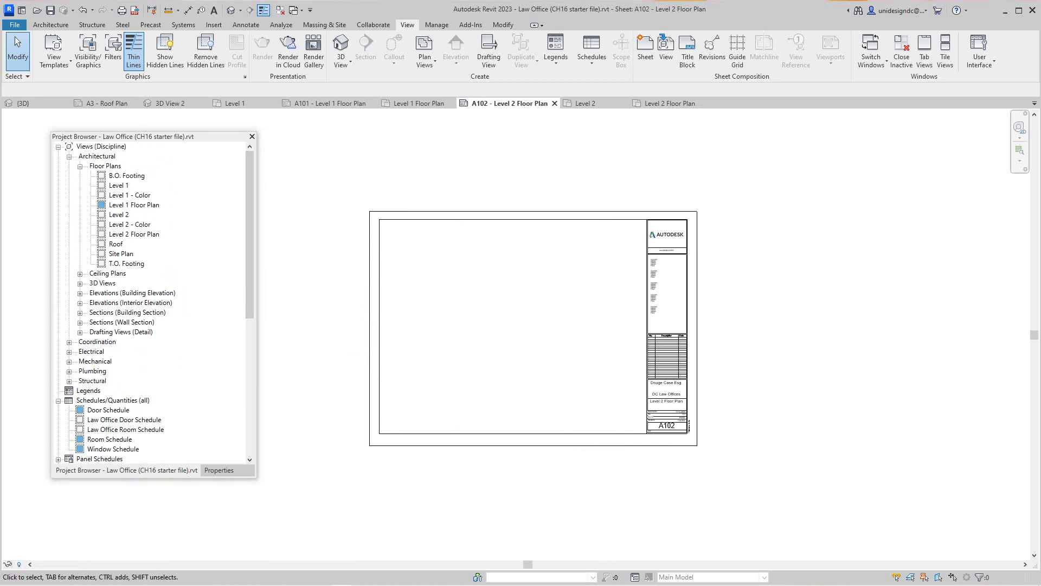
click(136, 234)
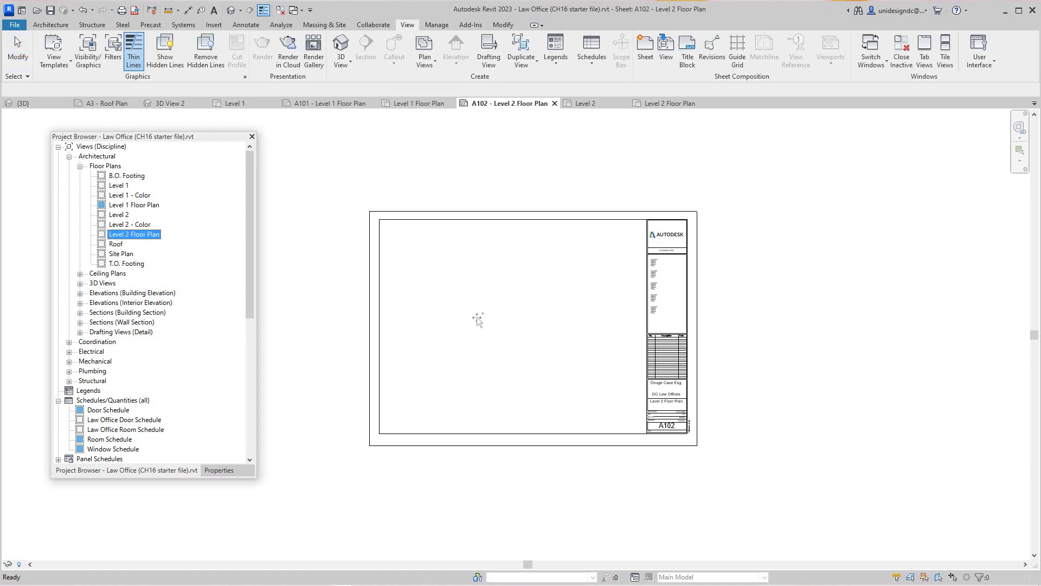
drag(478, 320, 488, 311)
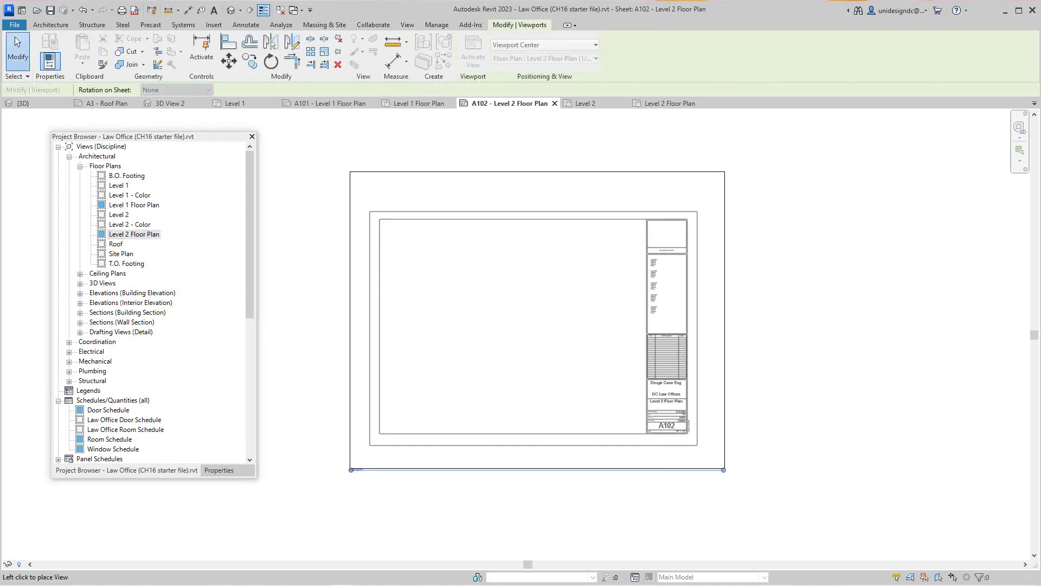
click(538, 319)
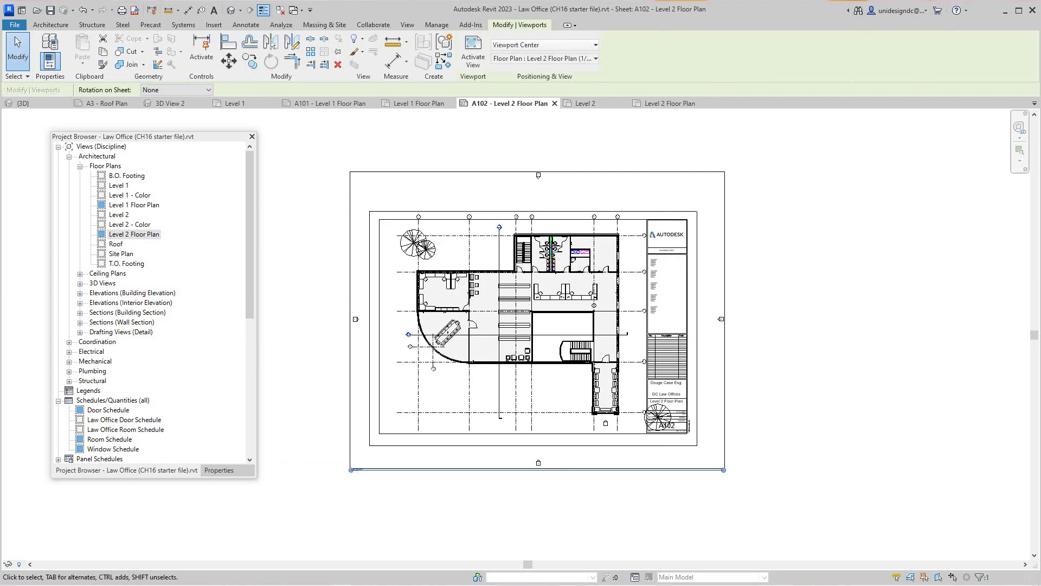
Move the Level 2 Floor Plan viewport slightly down to fit the plan within A102's border
scroll(838, 319, down, 1)
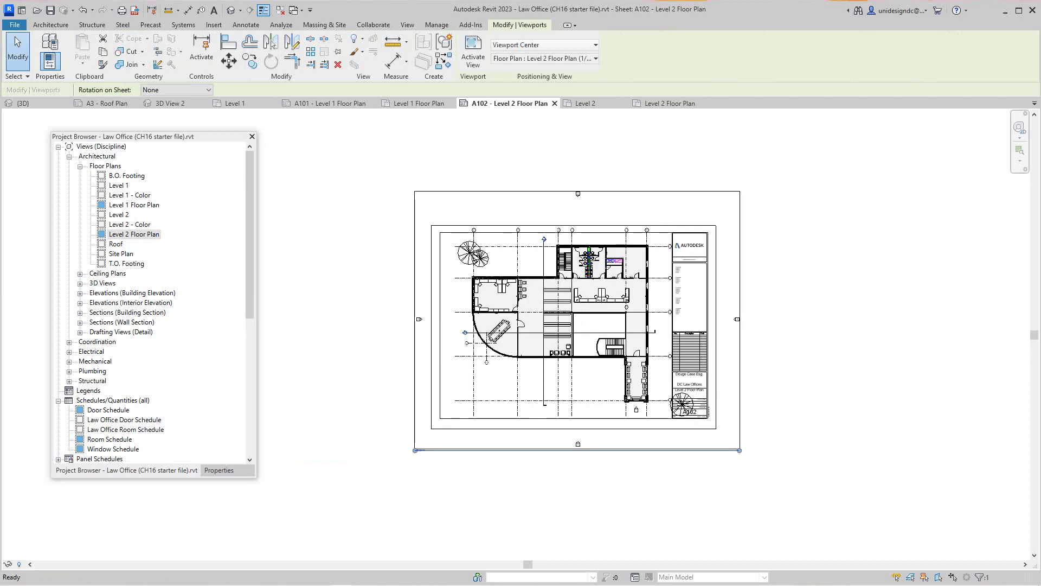
scroll(627, 320, up, 5)
scroll(884, 281, down, 2)
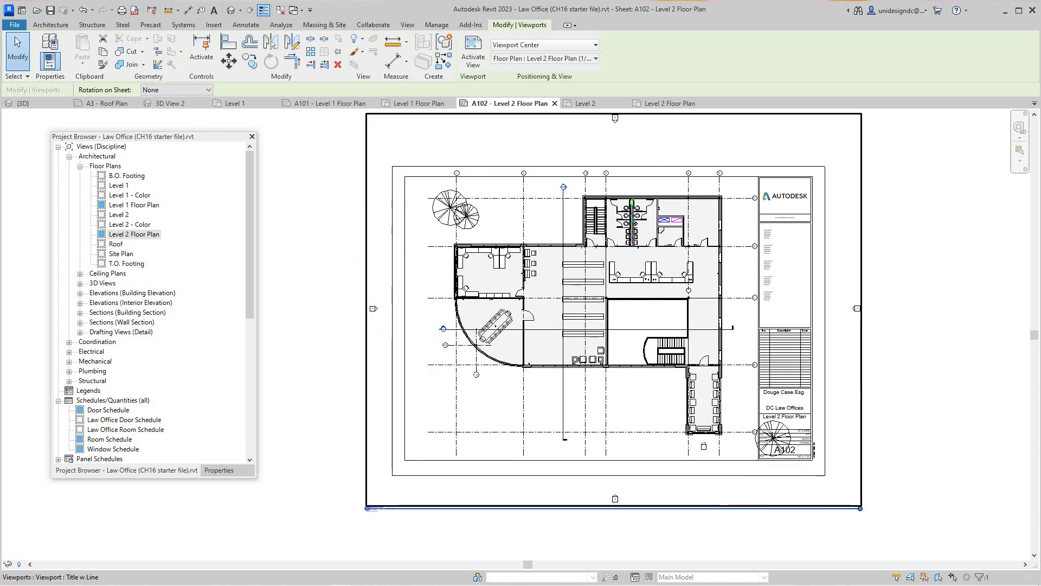
drag(613, 309, 613, 327)
drag(507, 359, 507, 346)
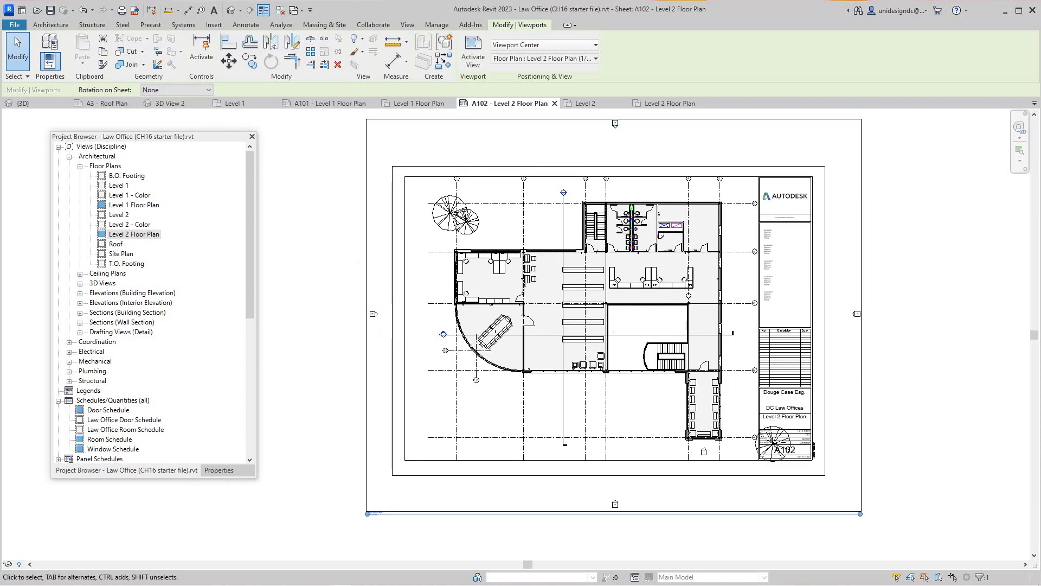
mouse_move(614, 315)
mouse_down()
mouse_move(614, 330)
mouse_move(613, 320)
mouse_up()
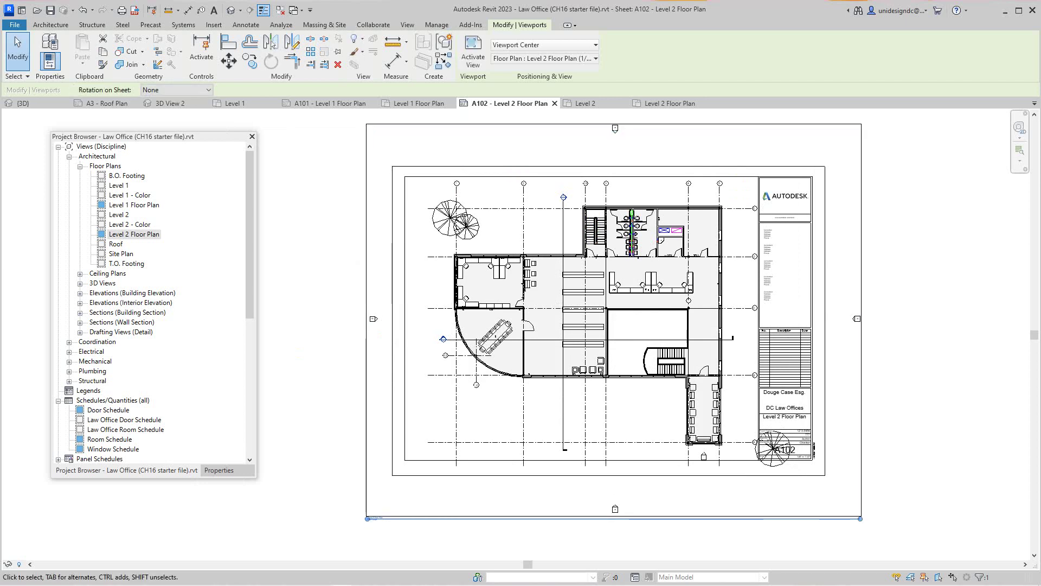
Activate the Level 2 Floor Plan view on sheet A102 and show its crop region
key(Escape)
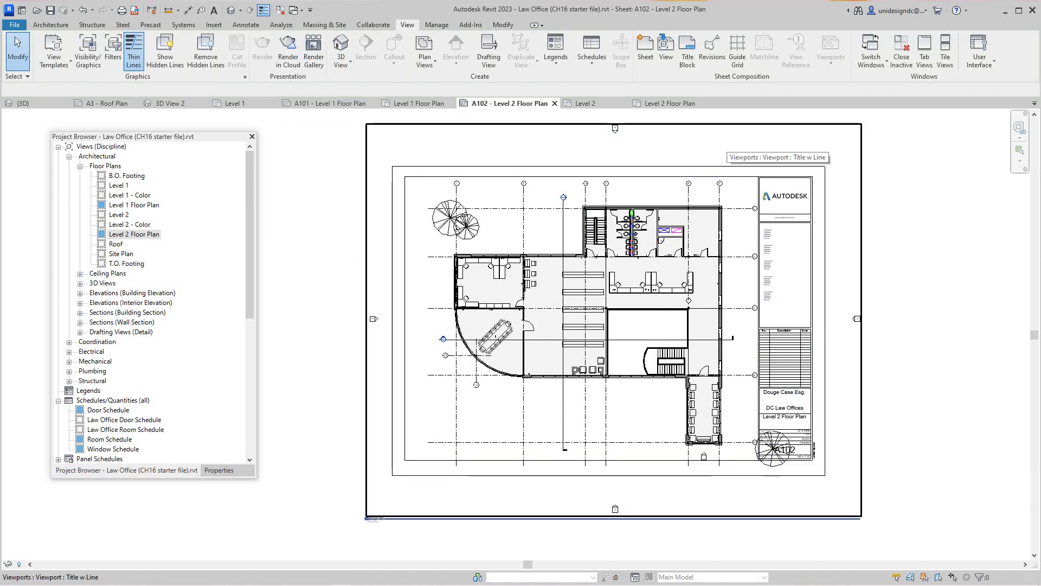
right_click(727, 144)
click(765, 193)
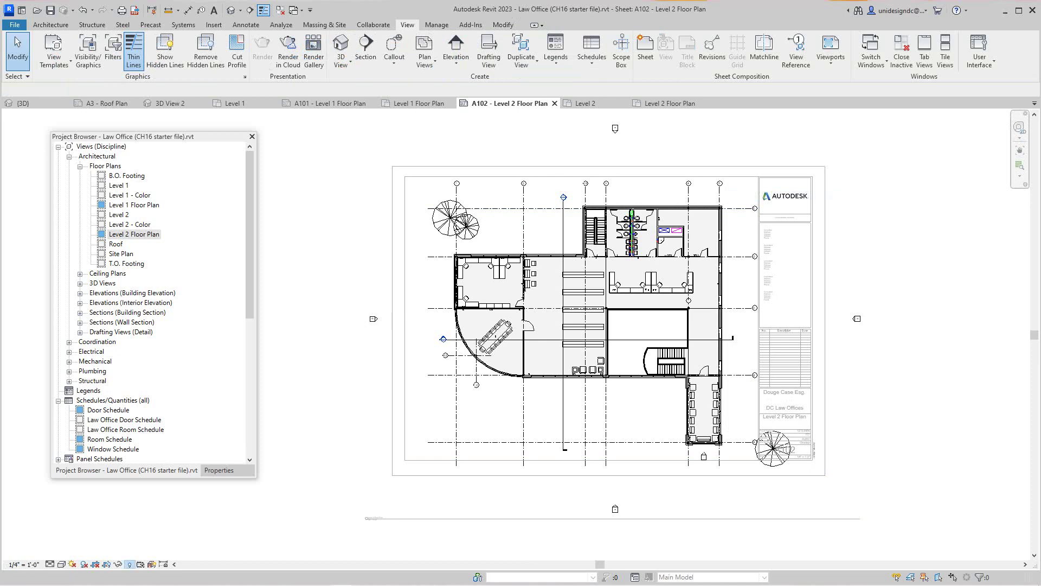
click(129, 564)
scroll(282, 468, down, 5)
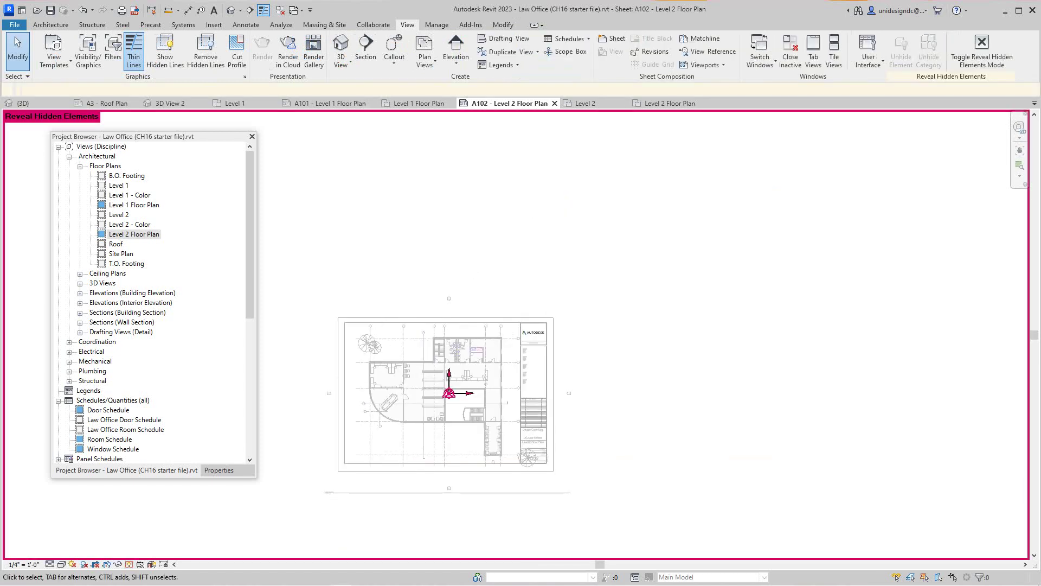
scroll(283, 467, up, 3)
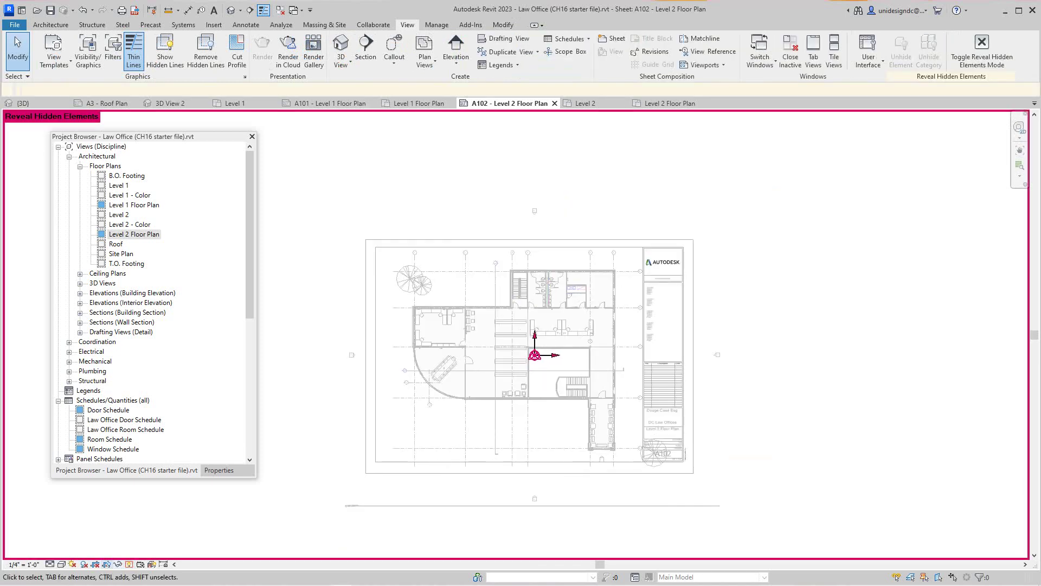
click(107, 564)
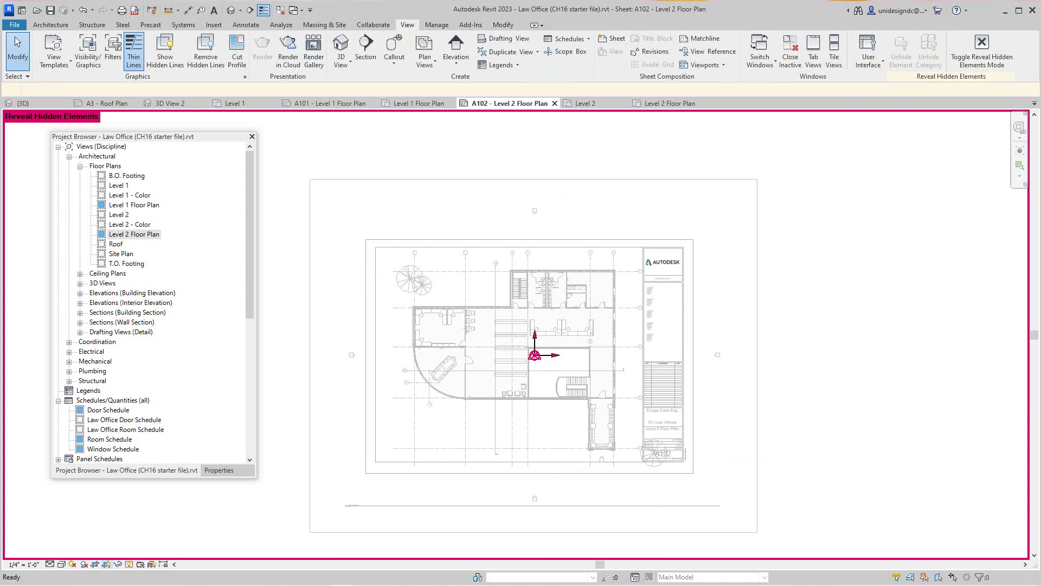
click(129, 564)
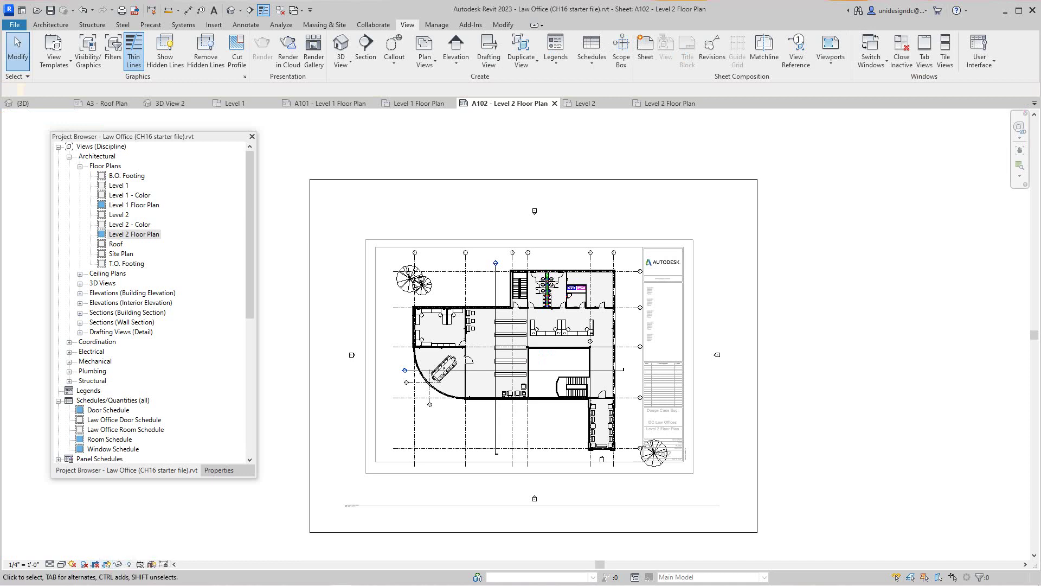
Resize all four sides of the Level 2 Floor Plan crop region to fit A102's drawing area inside the border and beside the title block
click(533, 179)
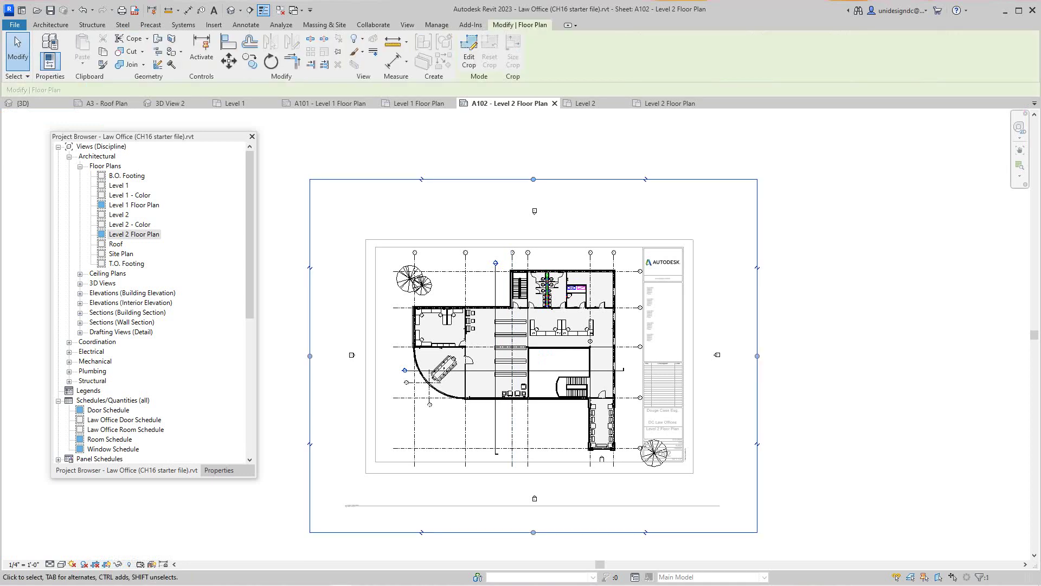
drag(534, 179, 533, 248)
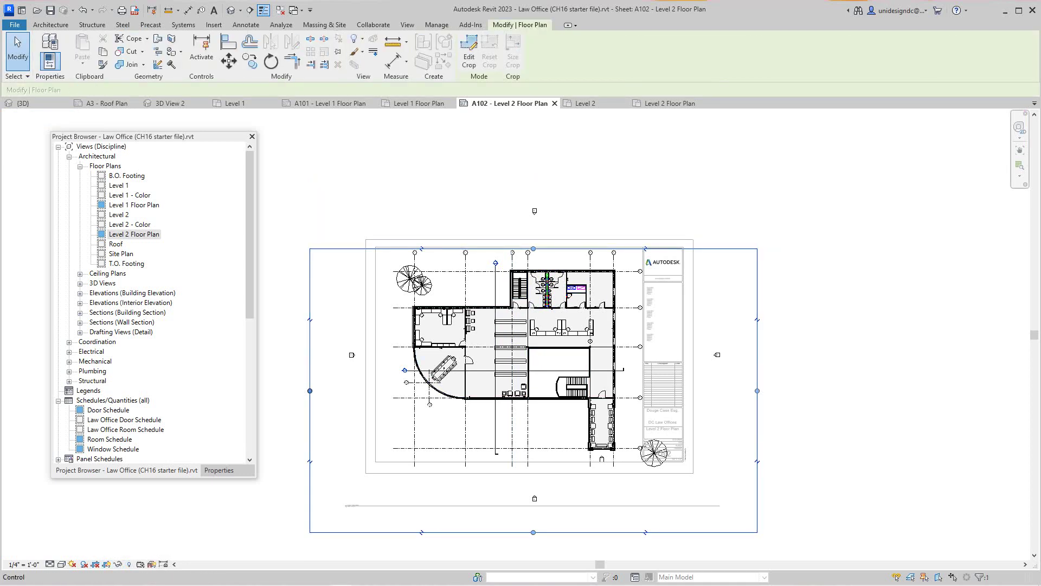
drag(310, 391, 381, 390)
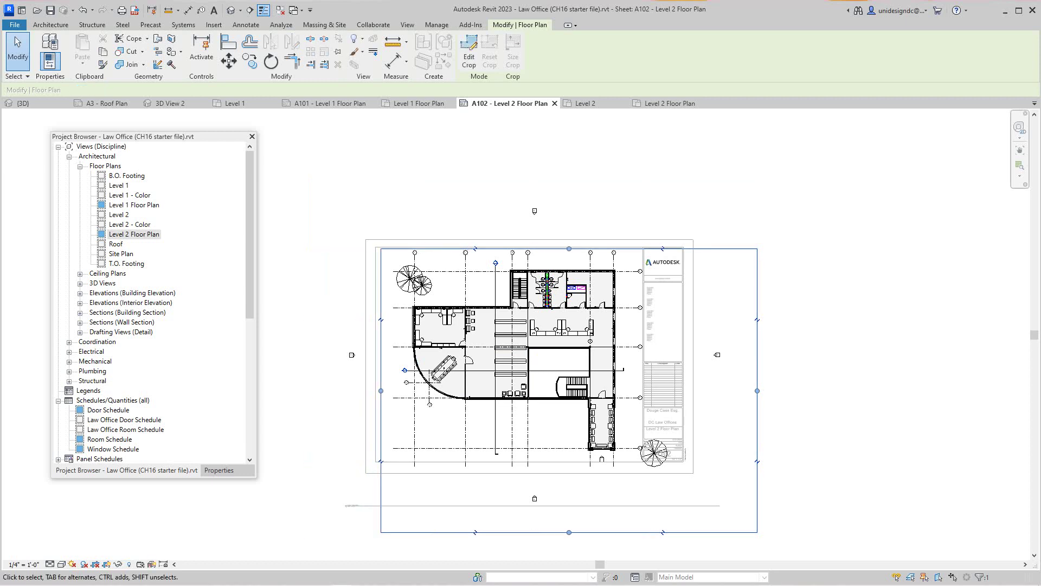
drag(569, 532, 569, 461)
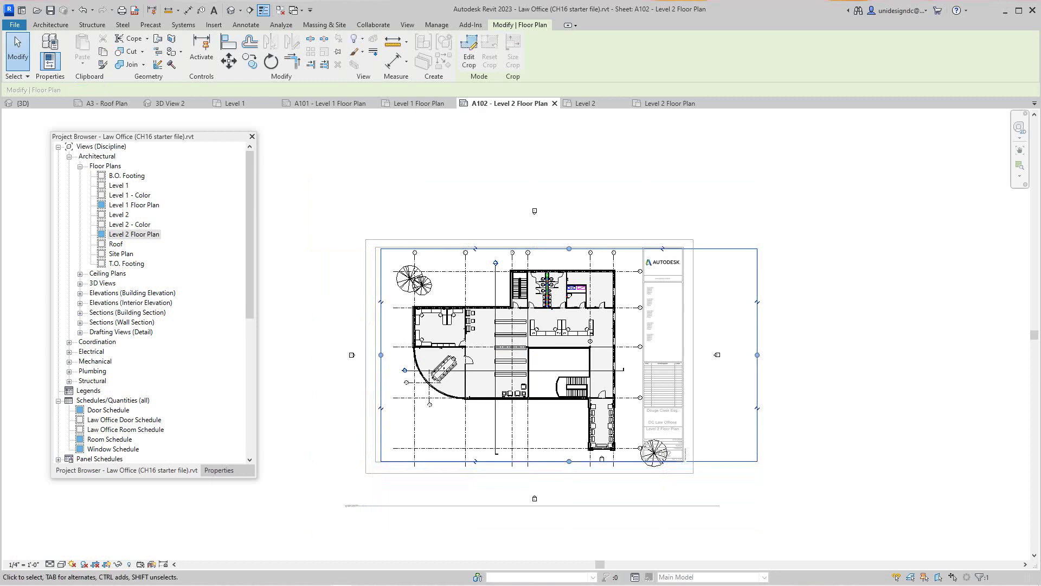
drag(758, 355, 642, 355)
key(Escape)
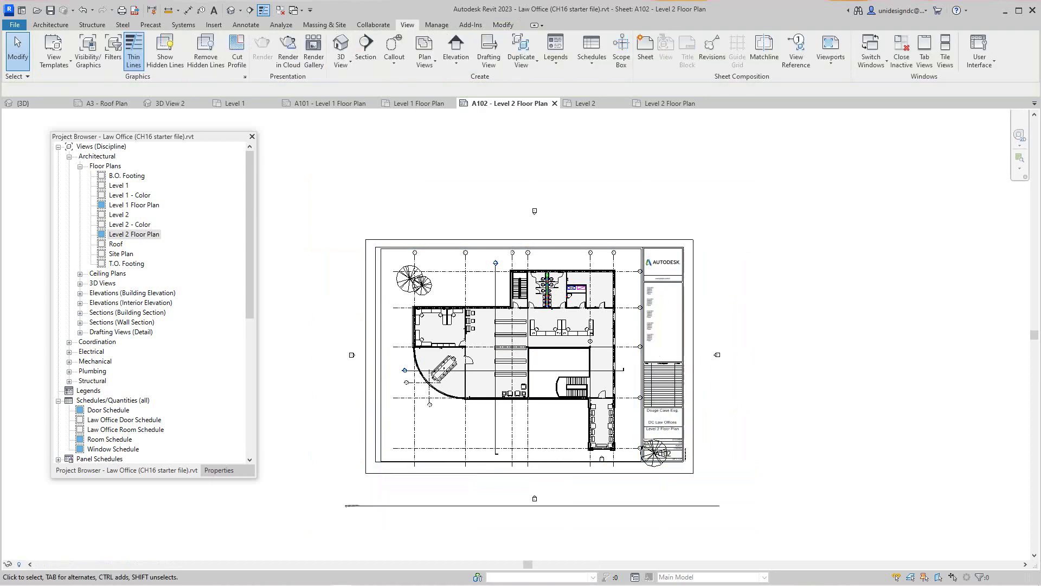
Shorten the Level 2 Floor Plan viewport's title line and move the title inside A102's border, at the plan's lower-left corner
scroll(808, 318, down, 1)
scroll(586, 298, up, 1)
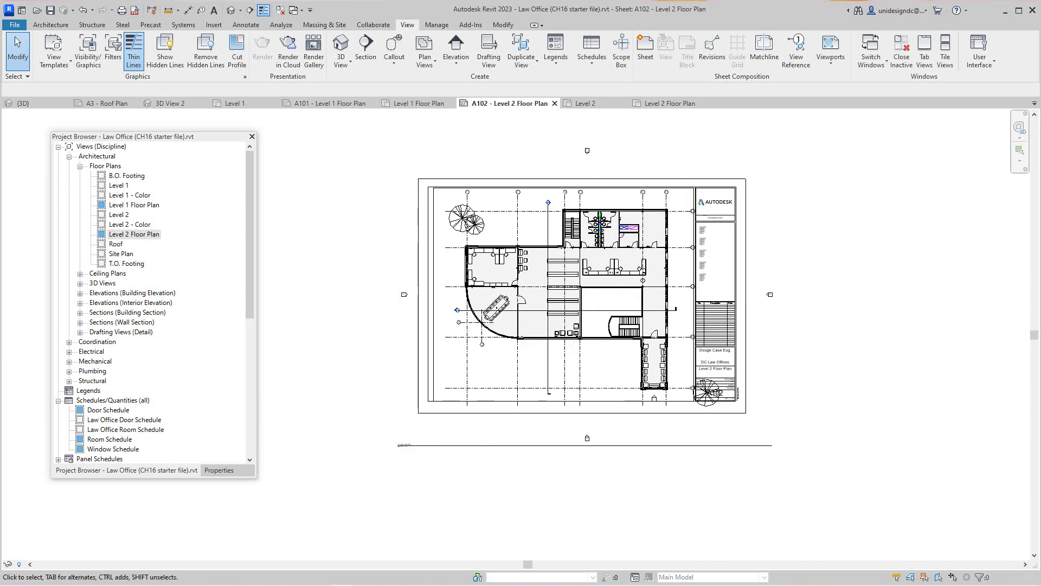
right_click(878, 305)
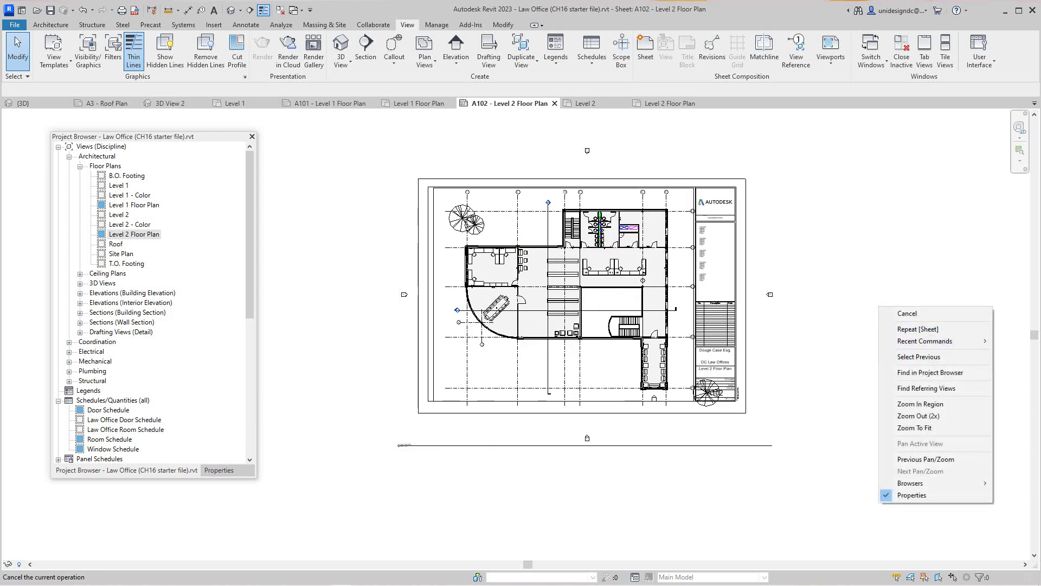
click(922, 356)
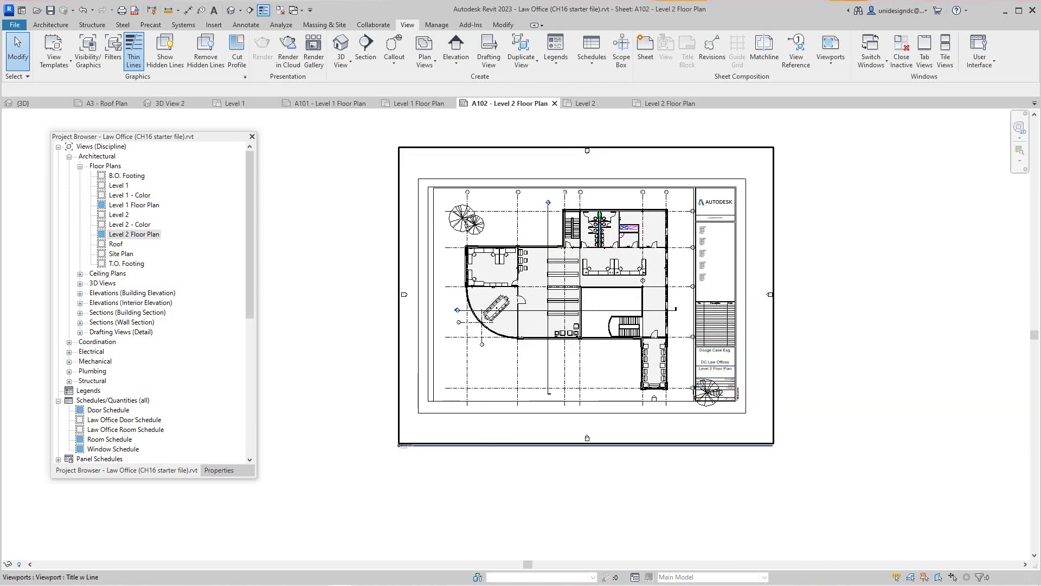
click(404, 445)
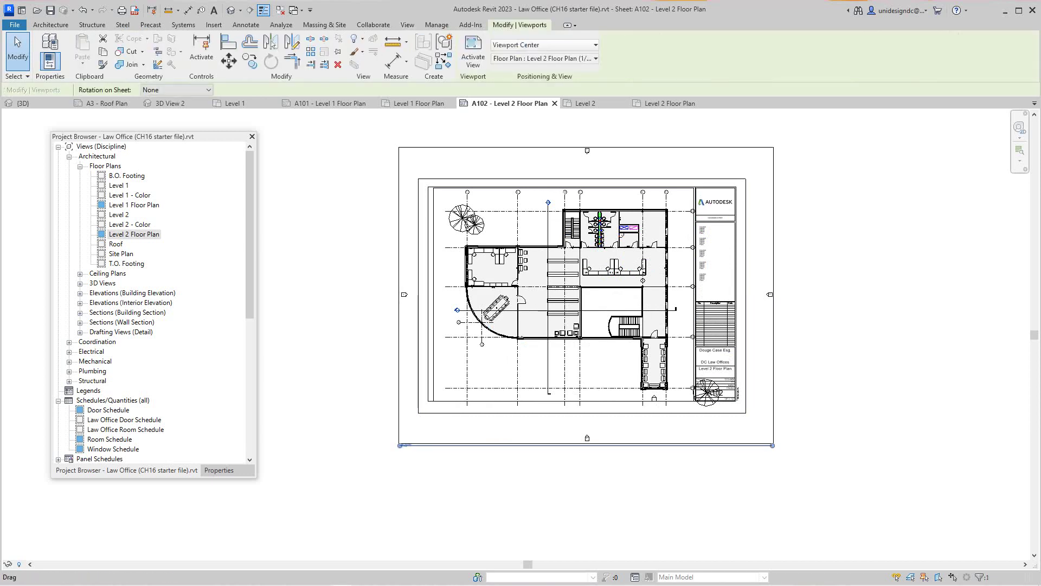
drag(773, 446, 478, 394)
key(Escape)
key(Escape)
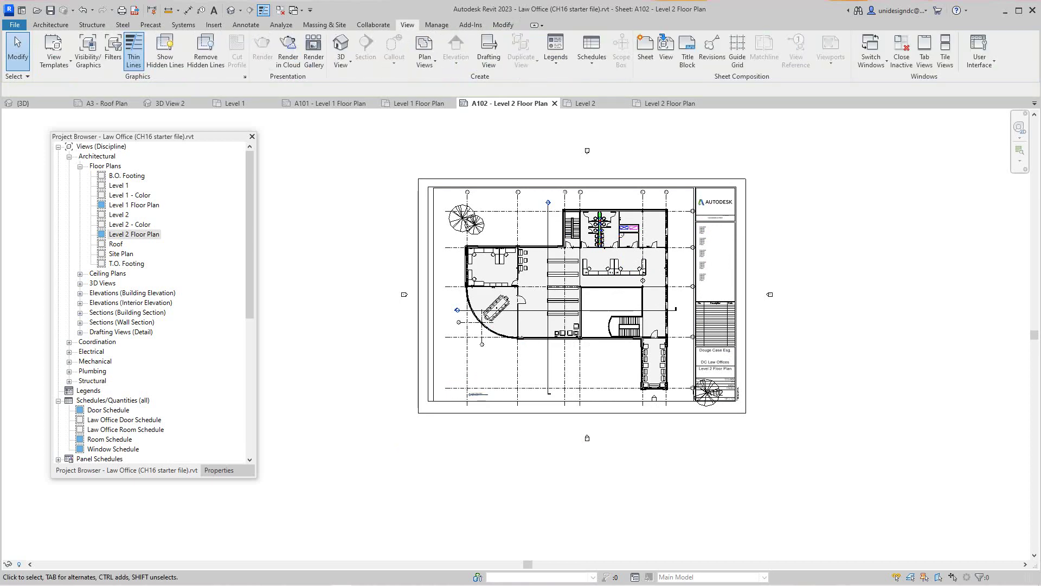
scroll(635, 286, up, 2)
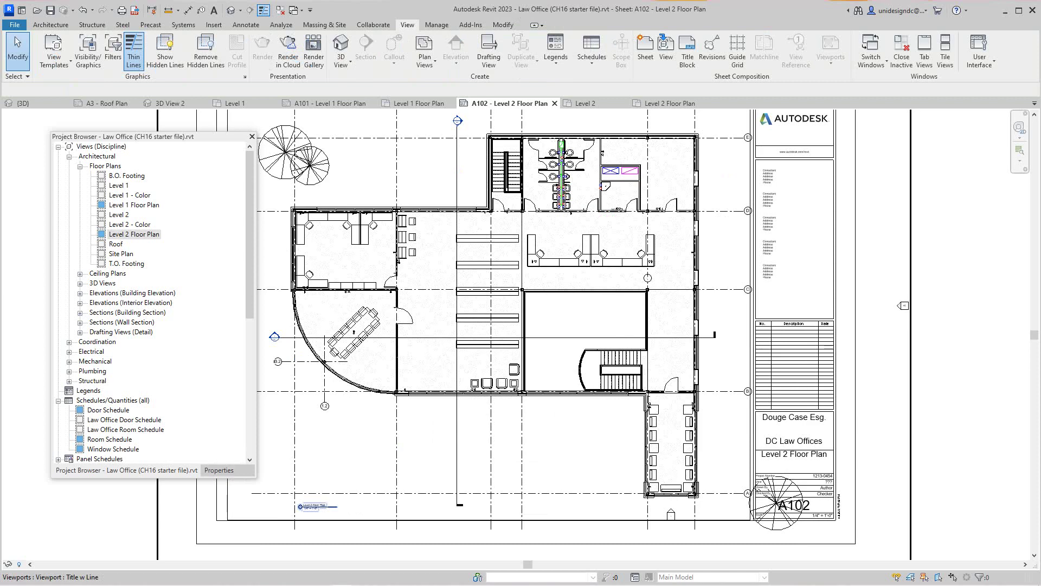
Open the Roof floor plan view and examine the roof outline
double_click(116, 243)
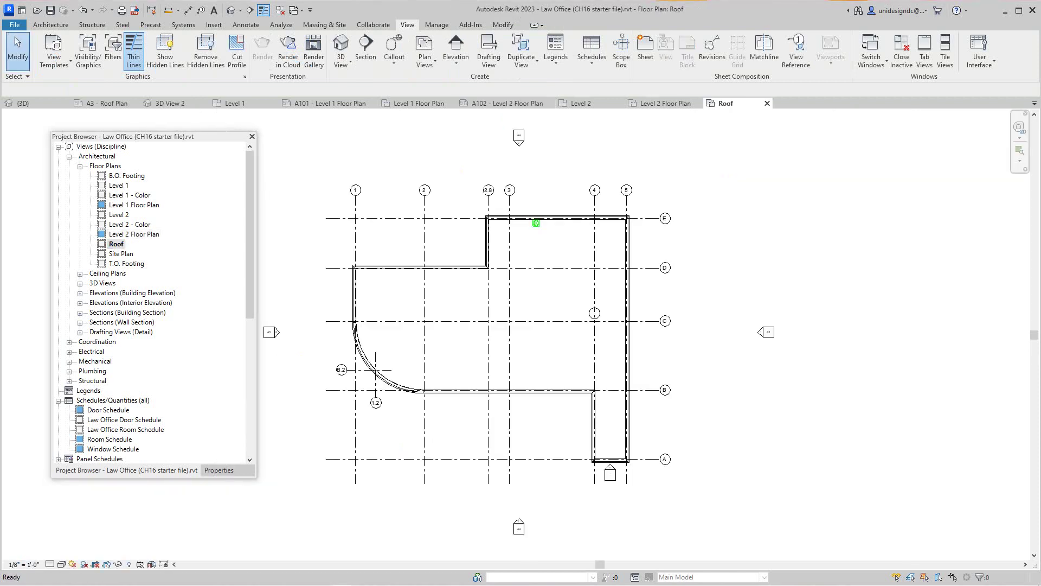
scroll(442, 306, up, 1)
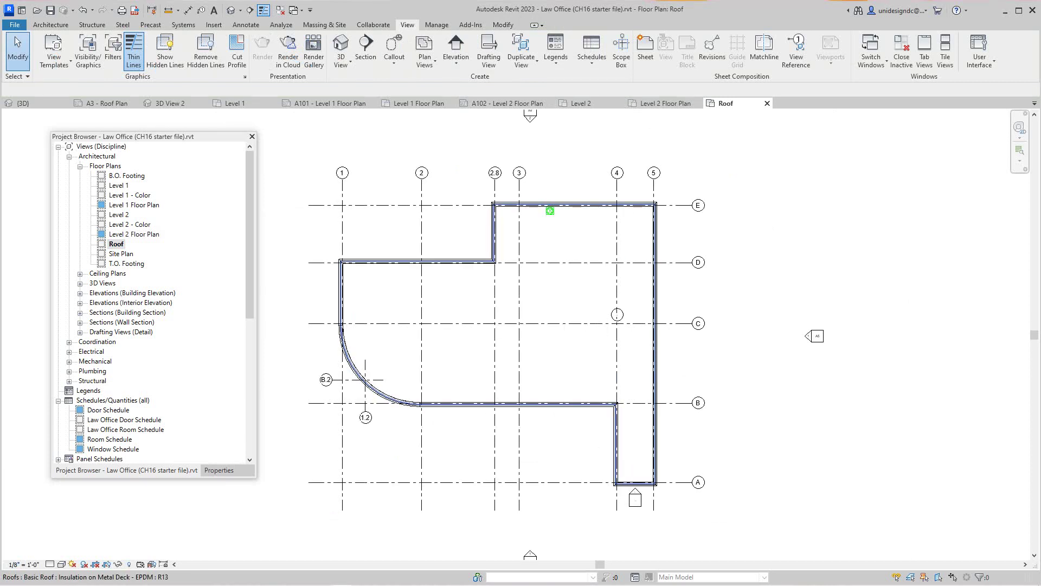
scroll(396, 312, down, 1)
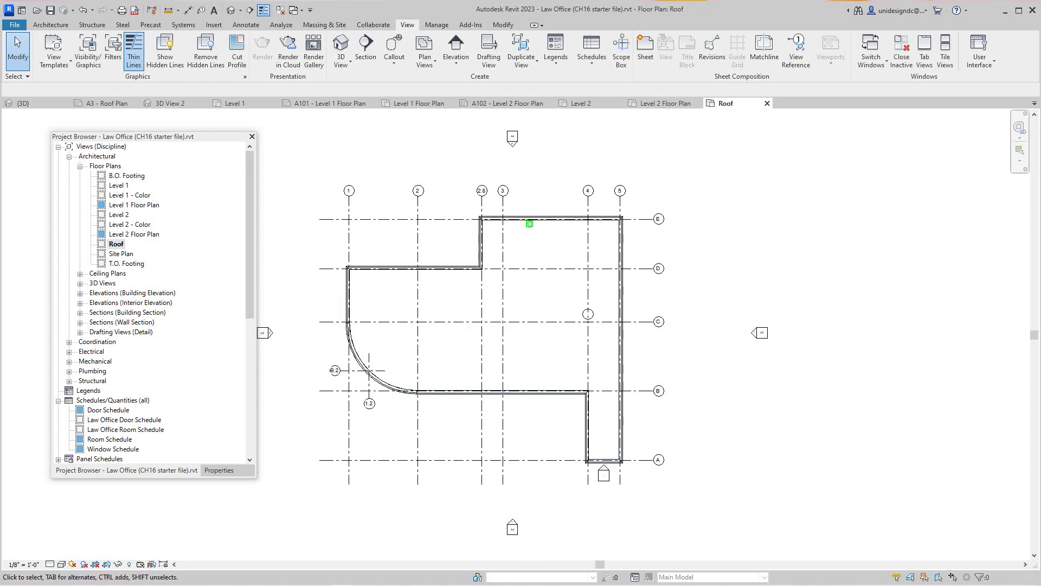
Open sheet A101 - Level 1 Floor Plan and activate the plan view placed on it
scroll(154, 304, down, 5)
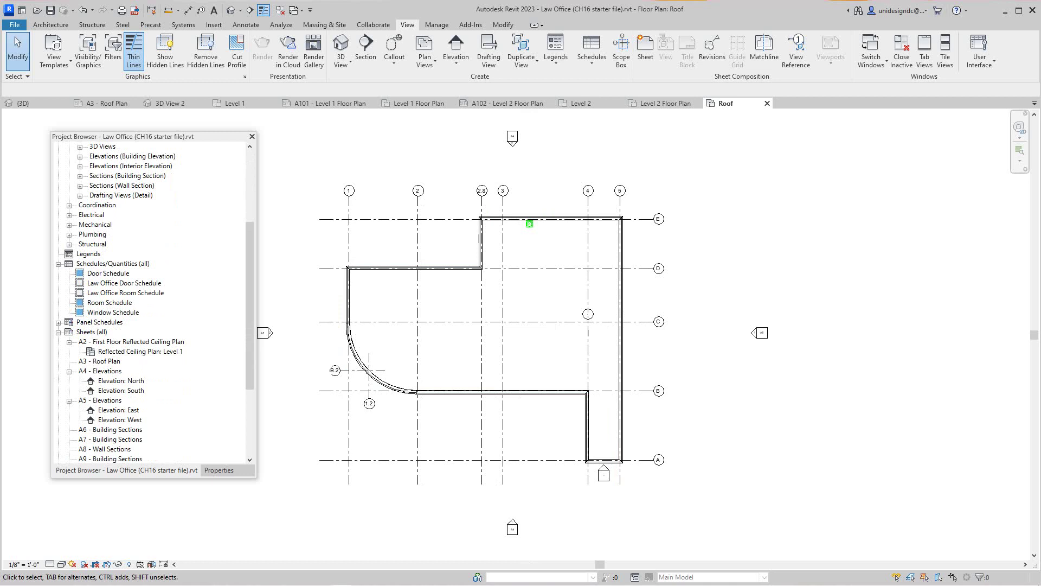
scroll(155, 304, down, 5)
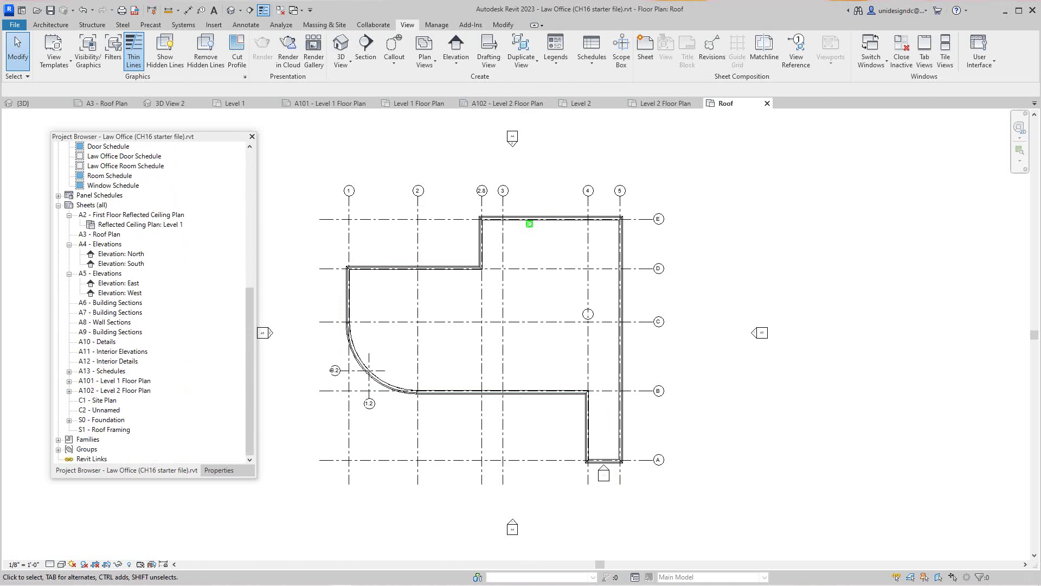
double_click(115, 380)
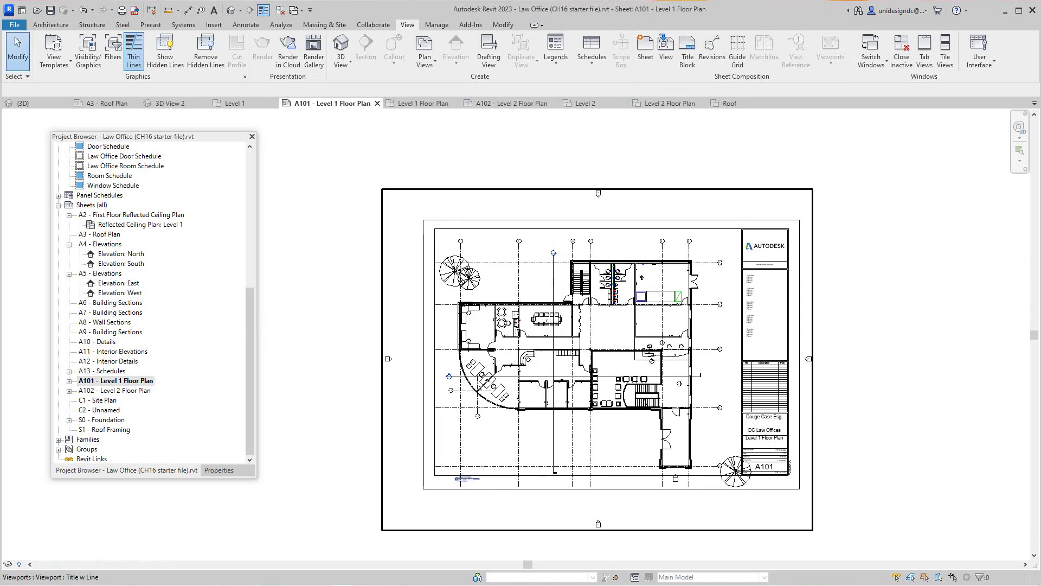
right_click(603, 281)
click(629, 331)
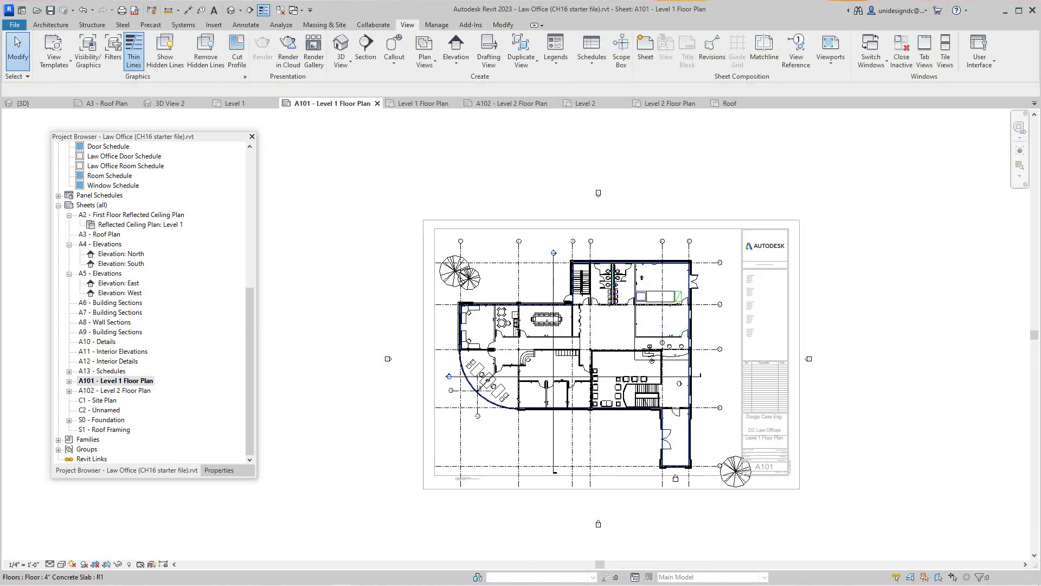
click(54, 51)
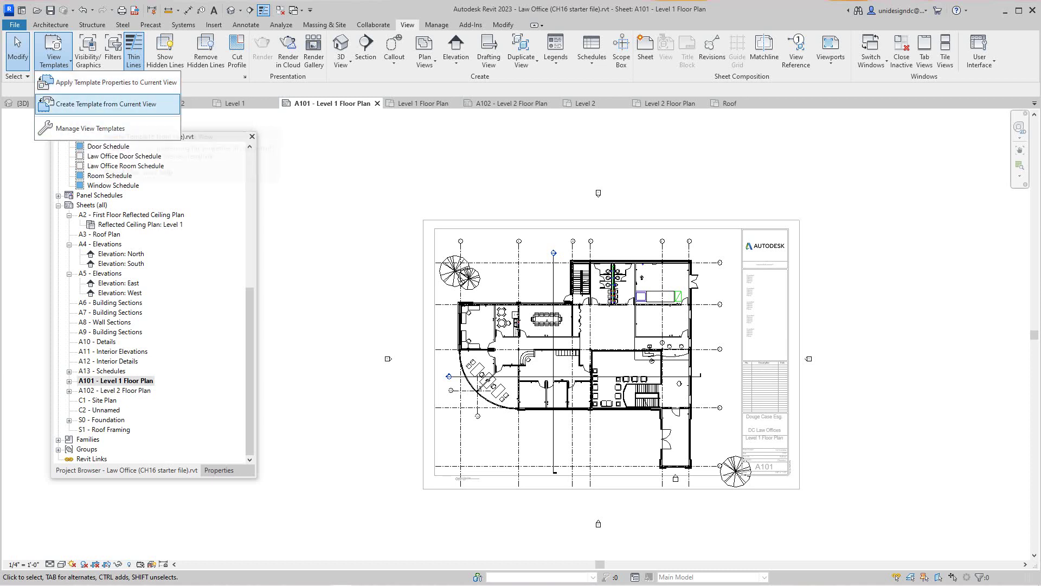
click(106, 104)
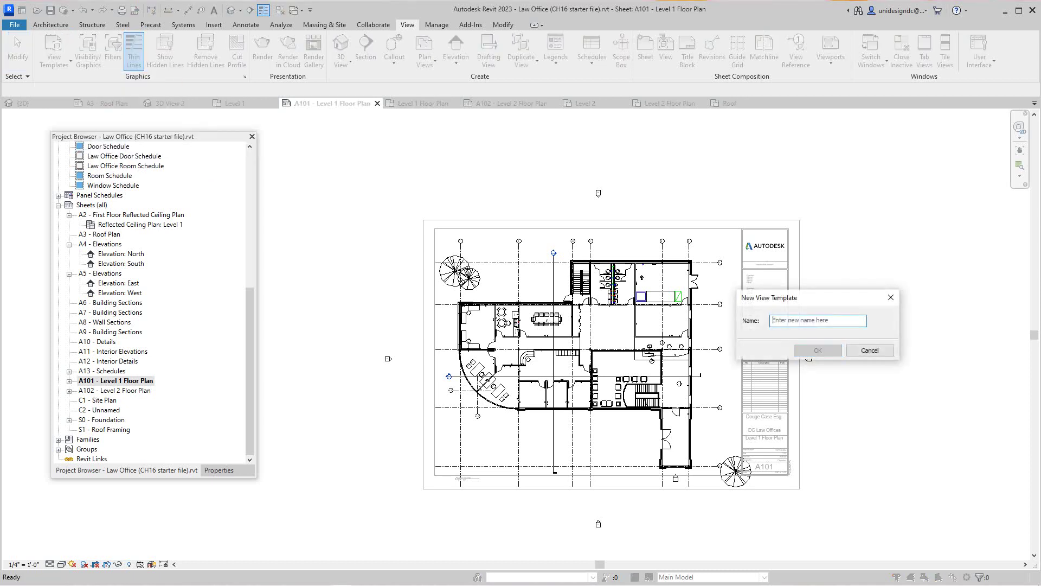
click(870, 350)
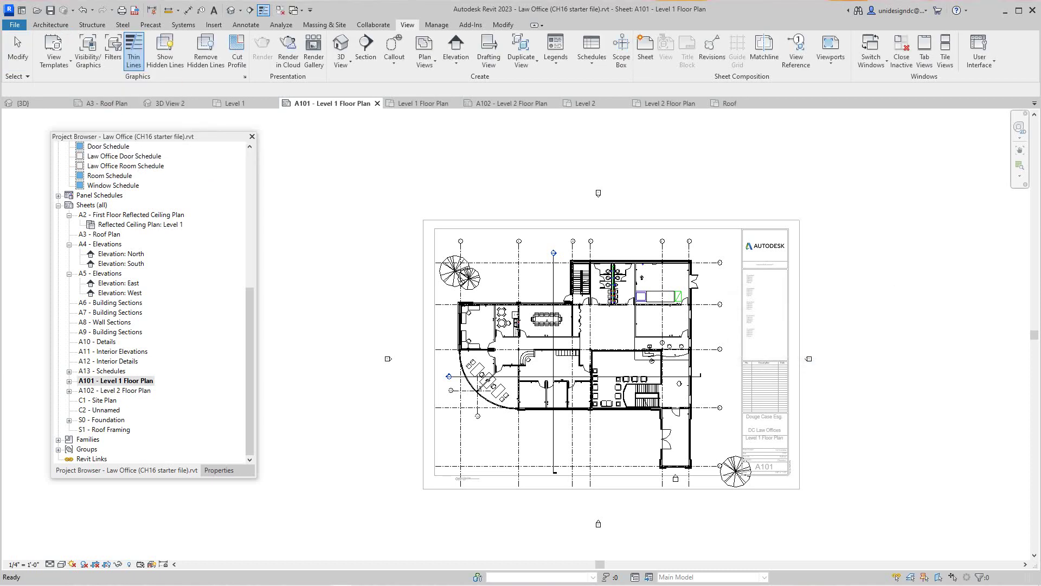
Apply the Architectural Plan view template to the activated Level 1 Floor Plan view and inspect the plan on the sheet
click(53, 51)
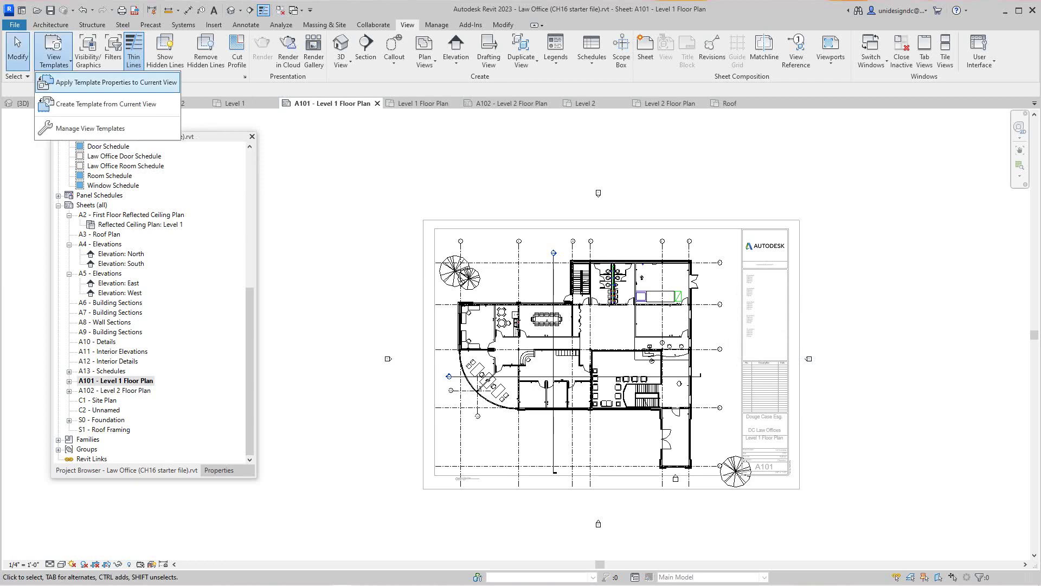
click(98, 82)
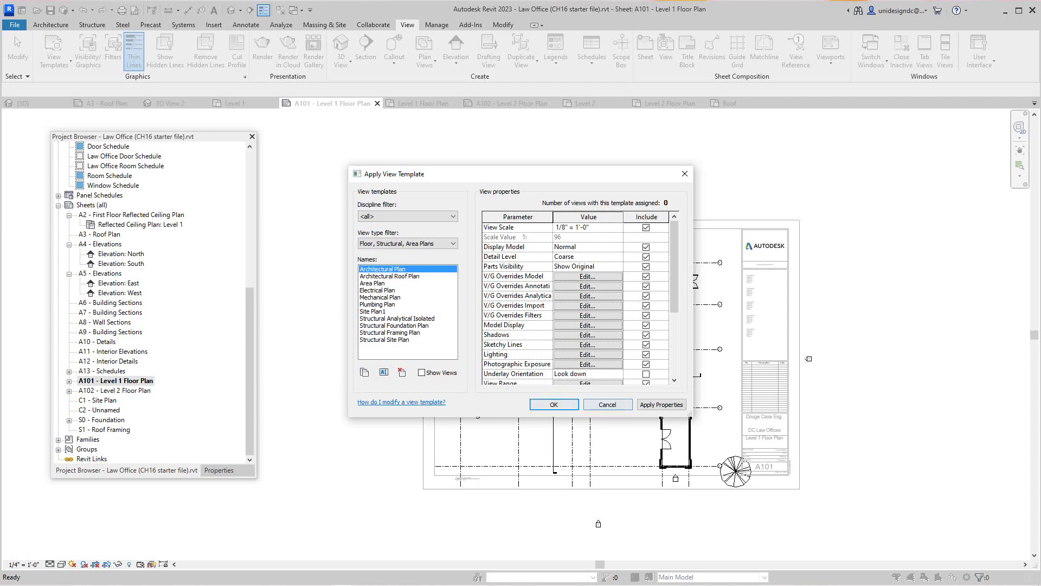
click(553, 404)
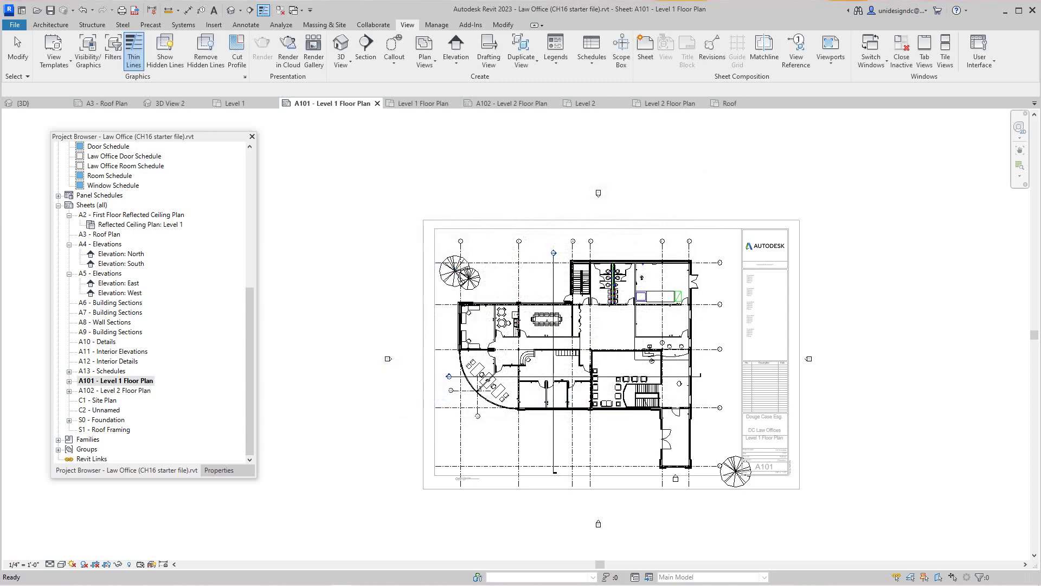
scroll(539, 438, up, 3)
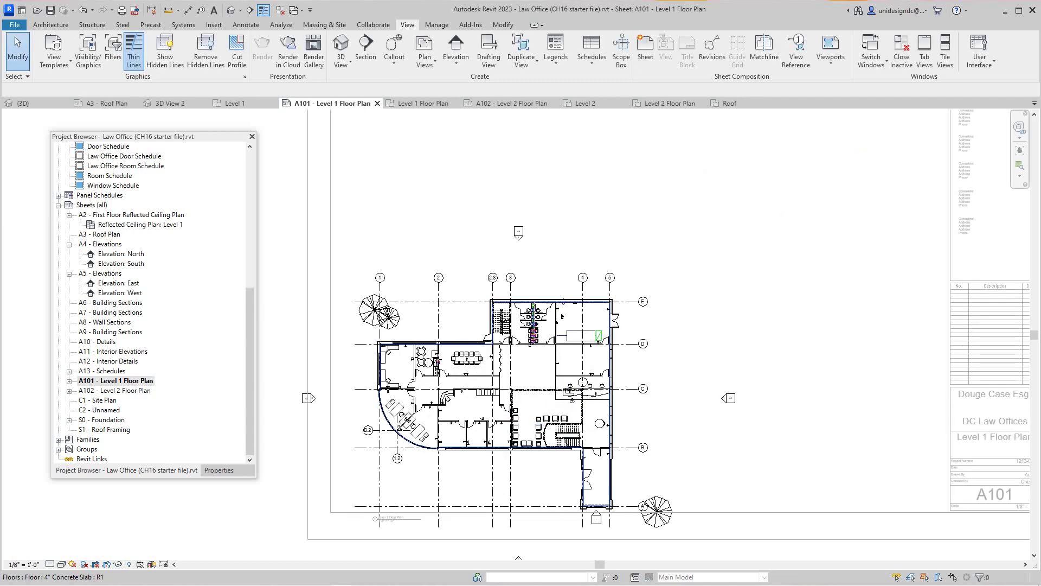
middle_drag(538, 438, 520, 362)
scroll(363, 469, up, 2)
scroll(358, 424, down, 4)
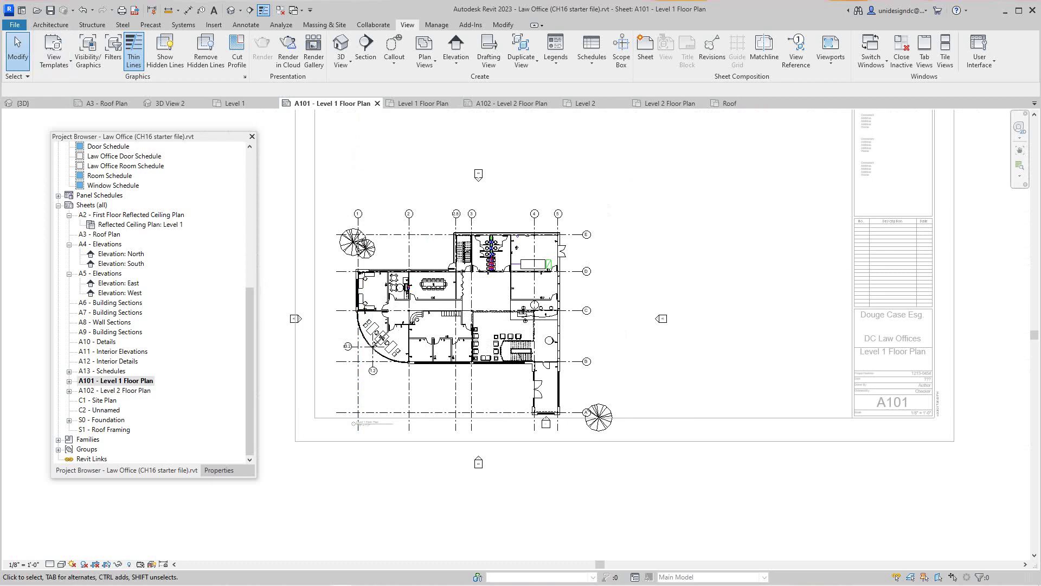
Reopen the Architectural Plan template's properties for the current view and set its View Scale to 1/4" = 1'-0"
click(53, 57)
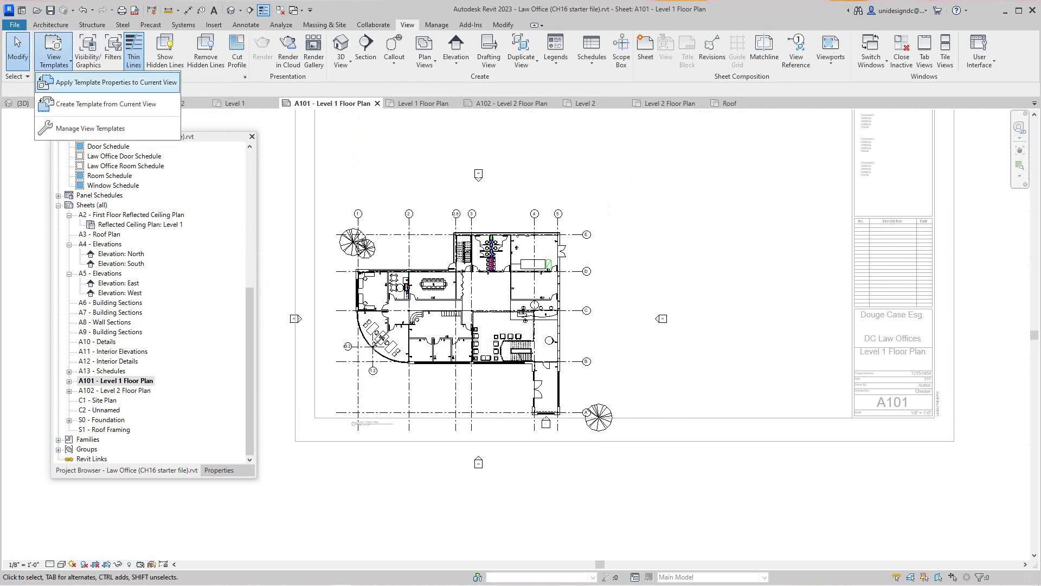
click(109, 82)
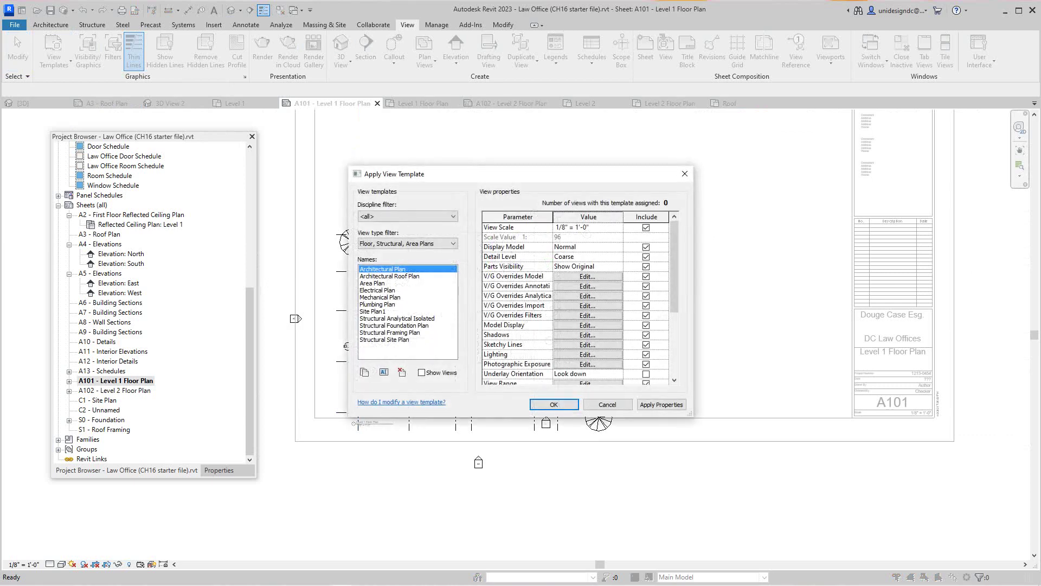
click(586, 227)
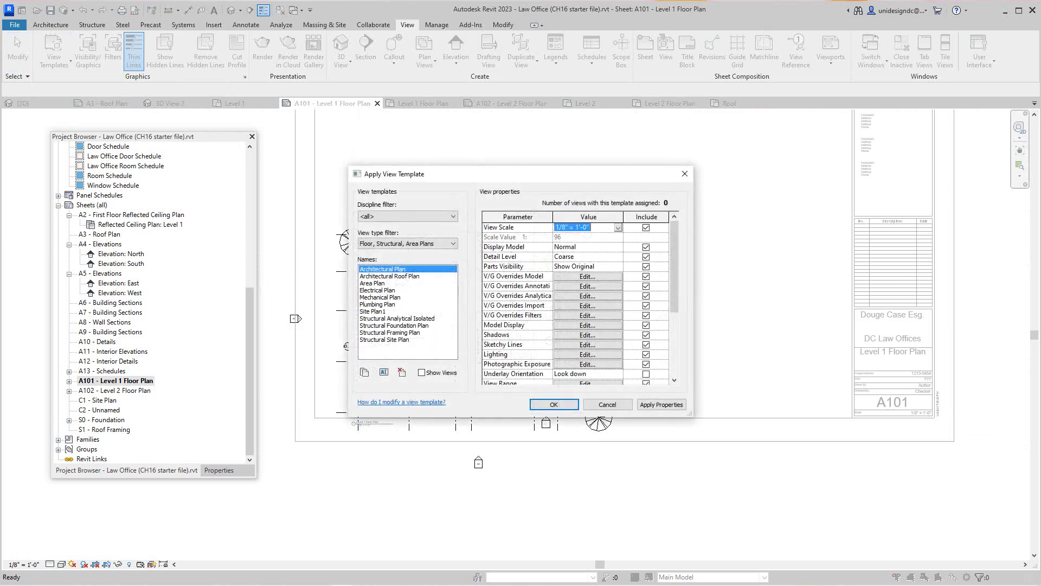
click(617, 227)
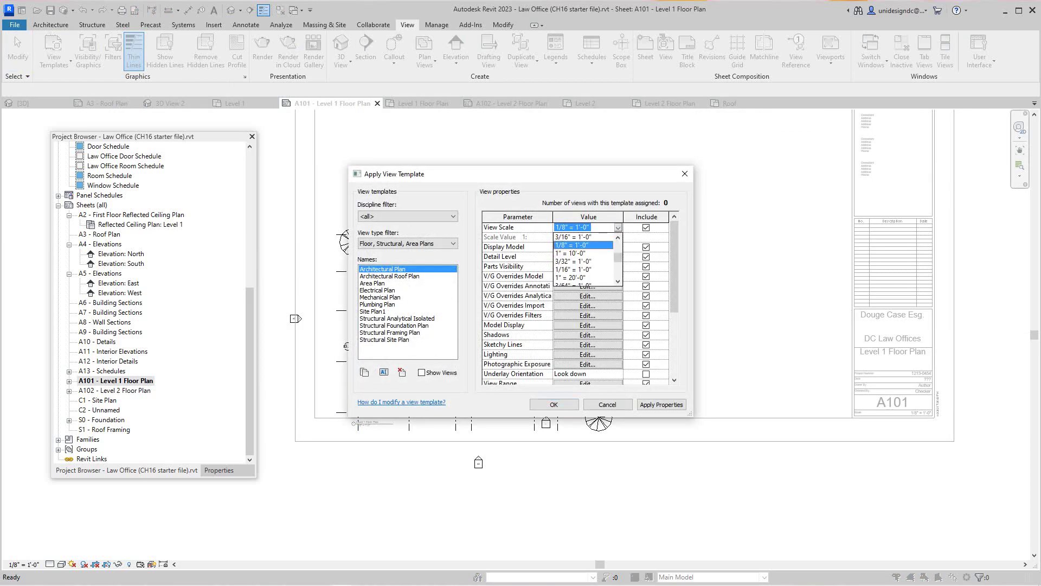
scroll(586, 258, up, 1)
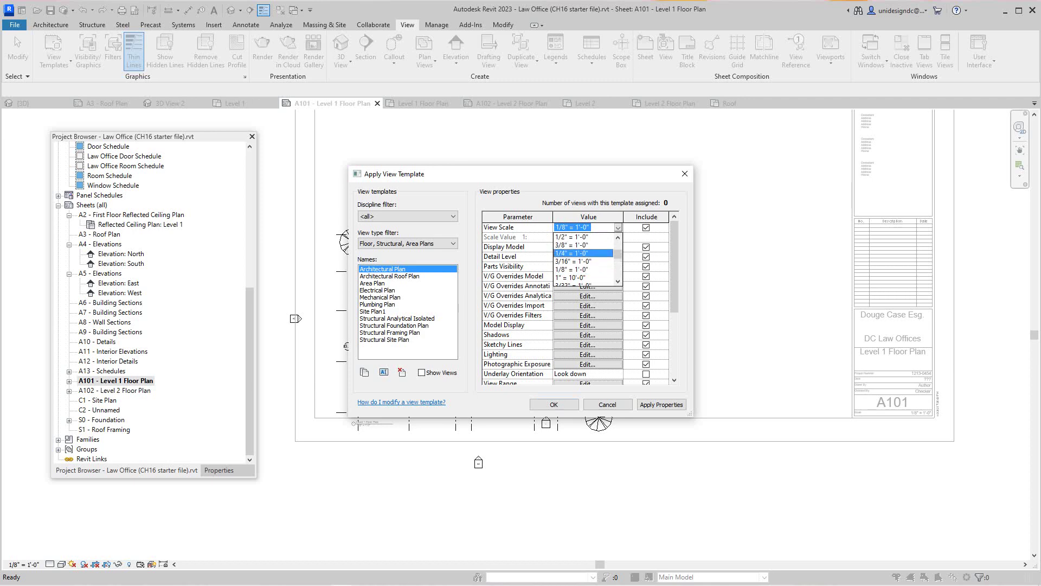
Set the Architectural Plan template's view scale to 1/4" = 1'-0", apply it to the activated Level 1 plan, and deactivate the view
click(571, 253)
click(554, 404)
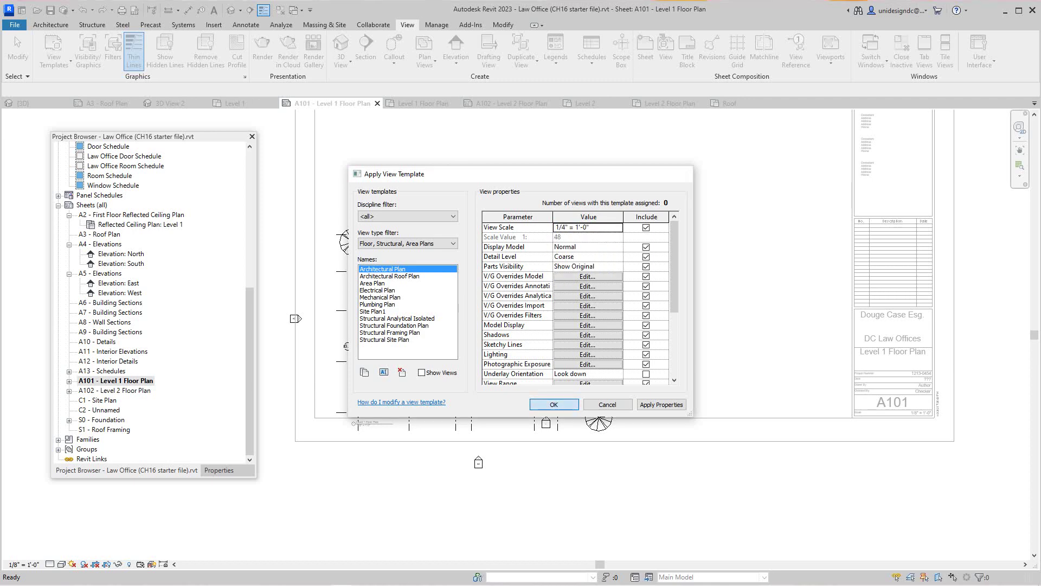
scroll(612, 301, down, 3)
middle_drag(612, 301, 613, 372)
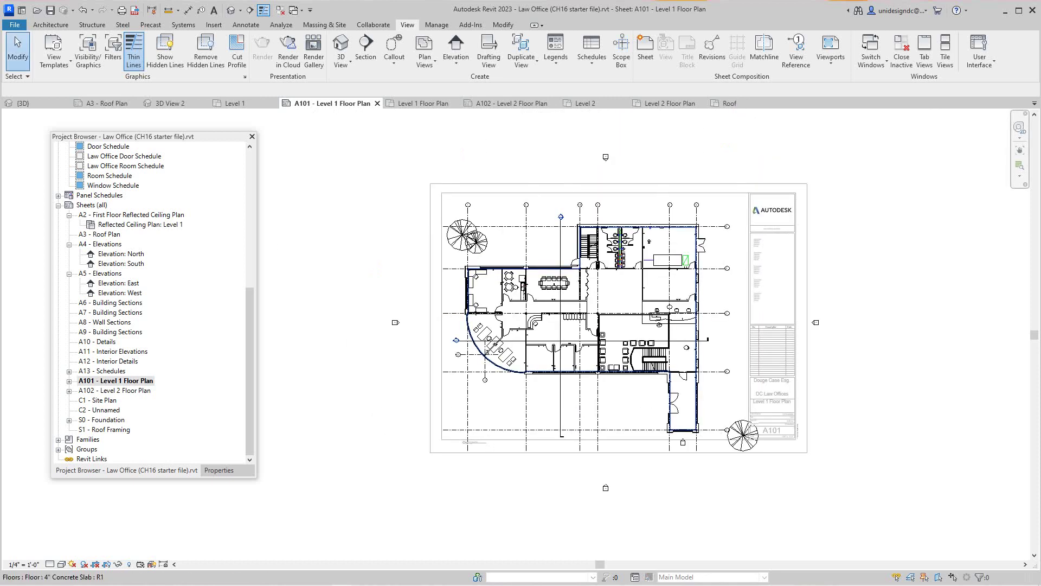
right_click(889, 283)
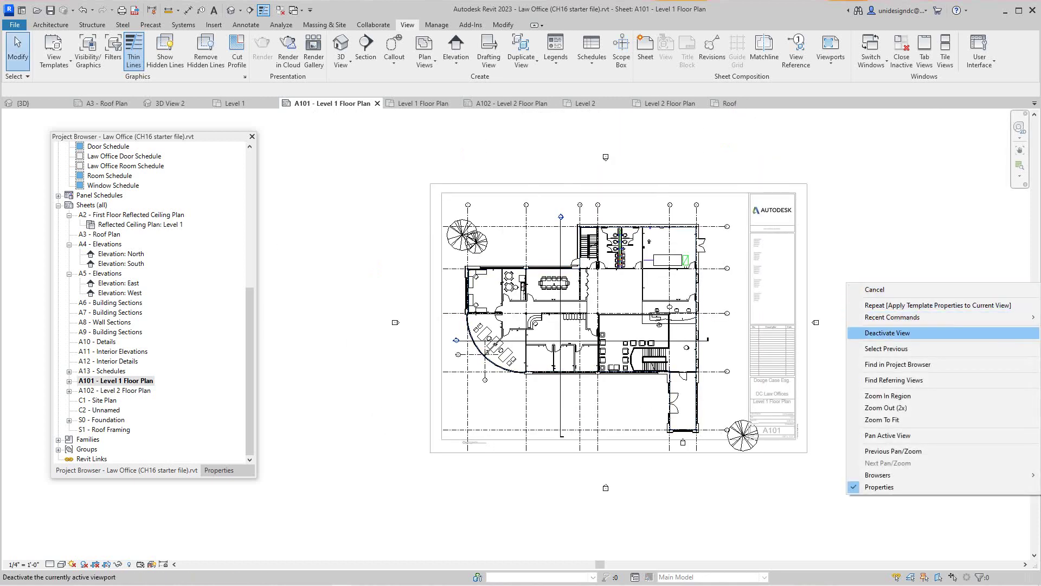
click(903, 332)
Reposition the Level 1 Floor Plan viewport on sheet A101 so the plan sits inside the title block's drawing area
drag(605, 323, 621, 308)
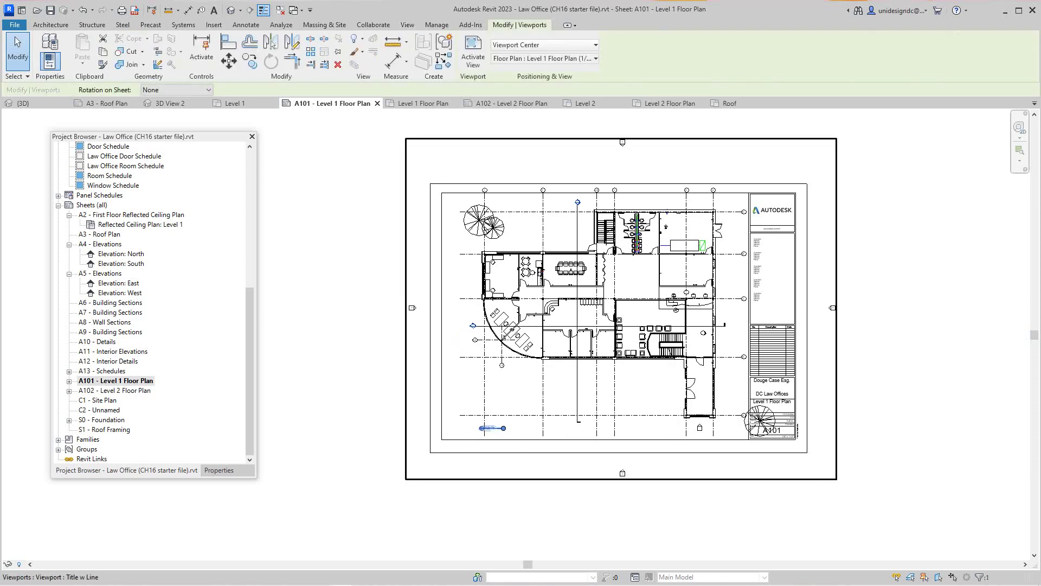
scroll(763, 462, up, 3)
scroll(757, 452, down, 3)
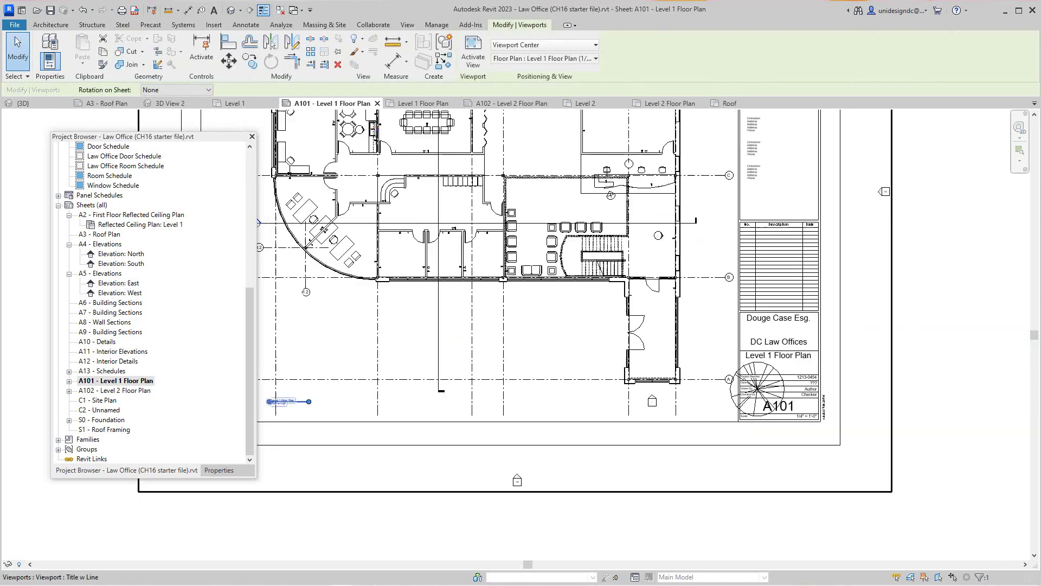
key(Escape)
click(756, 451)
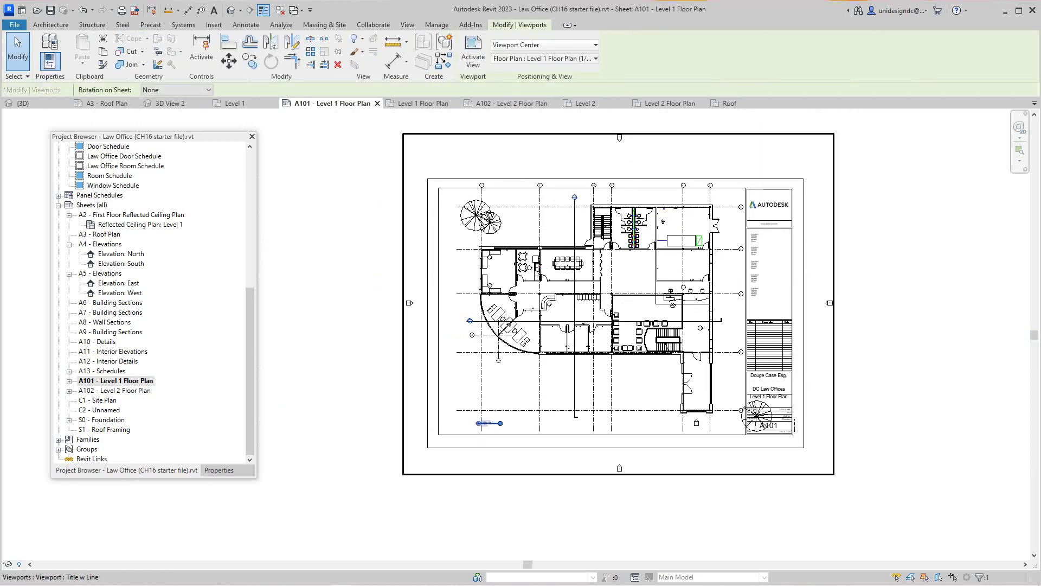
key(Escape)
drag(824, 318, 822, 328)
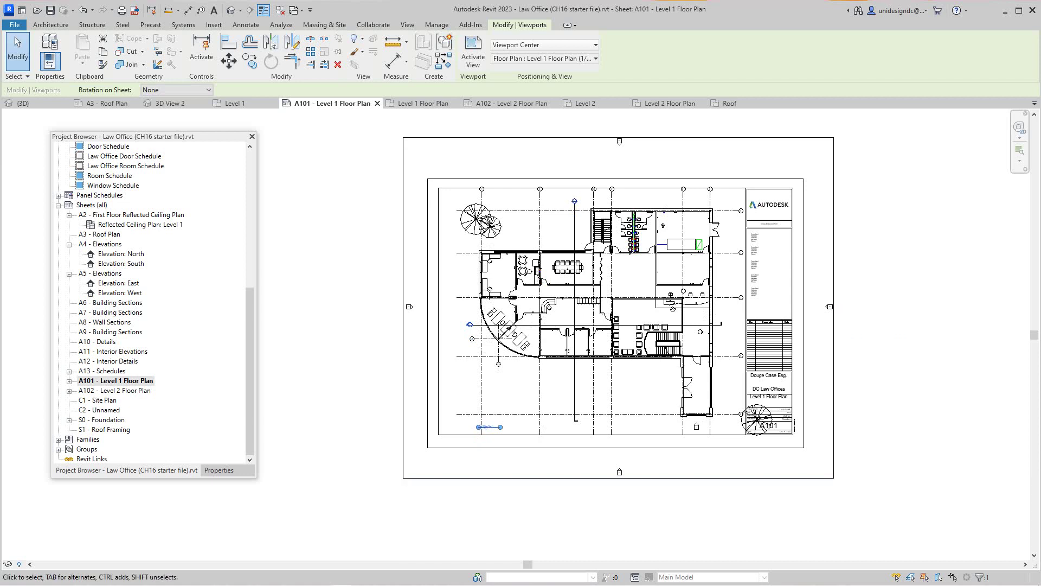
drag(822, 340, 824, 350)
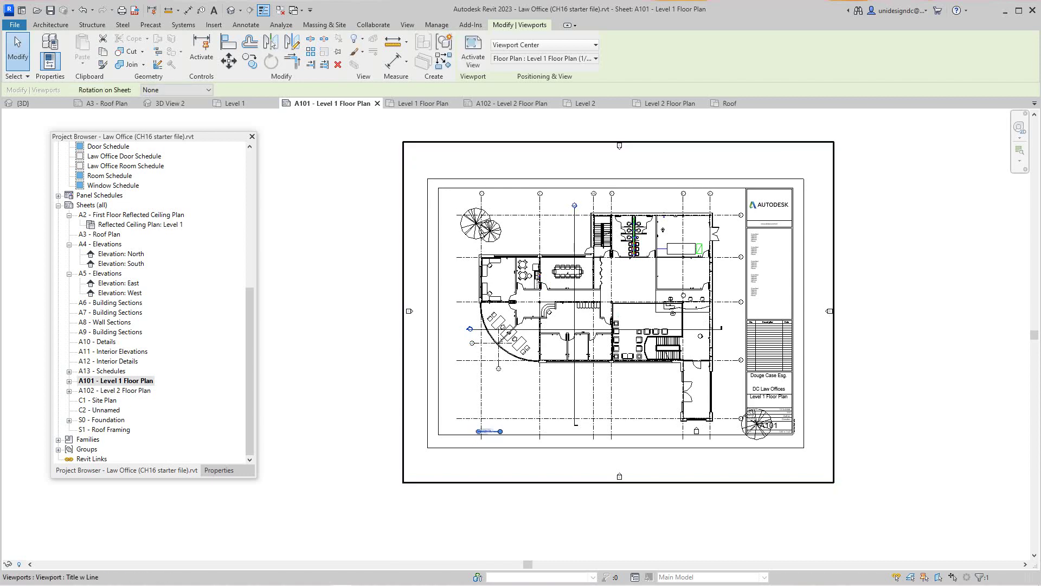
click(902, 343)
scroll(902, 343, down, 2)
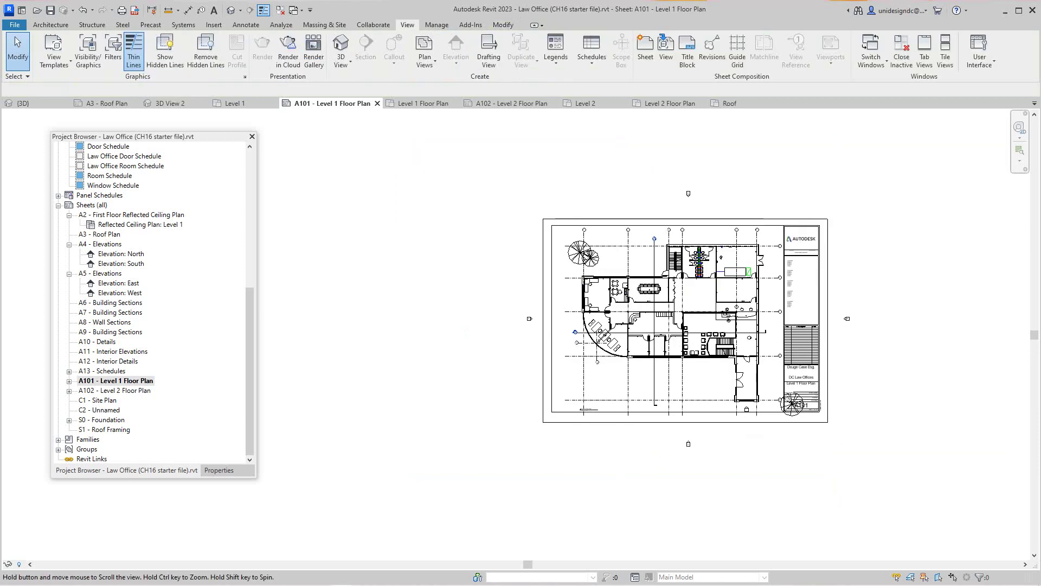
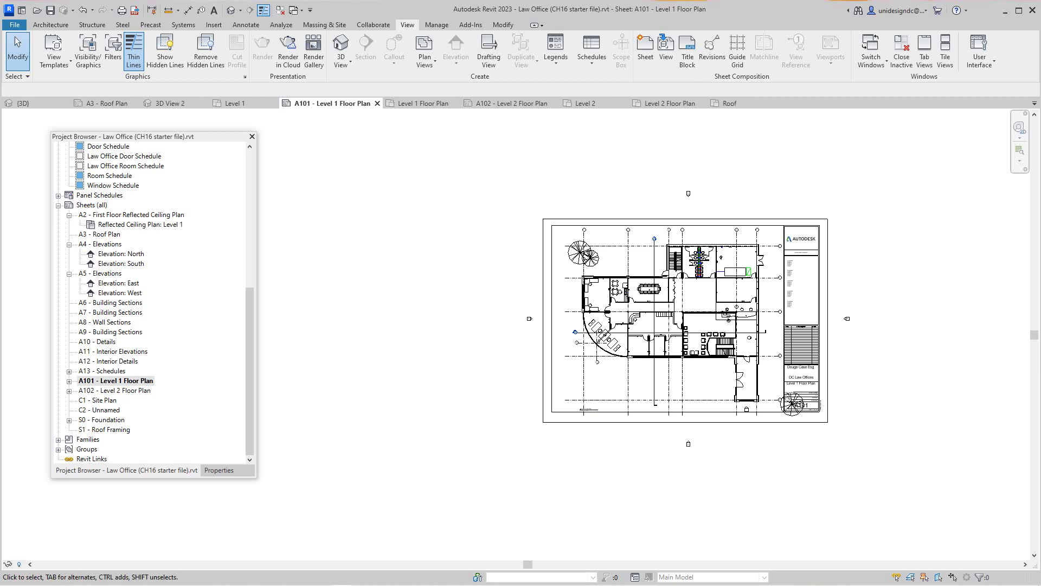
scroll(852, 307, up, 3)
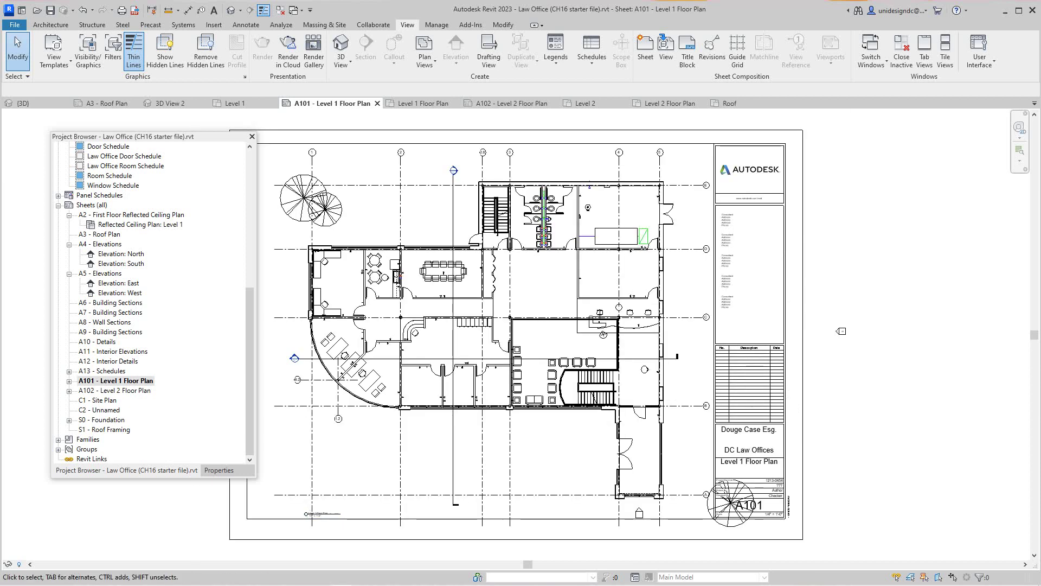
Create a new sheet using the E1 30 x 42 Horizontal title block
right_click(92, 205)
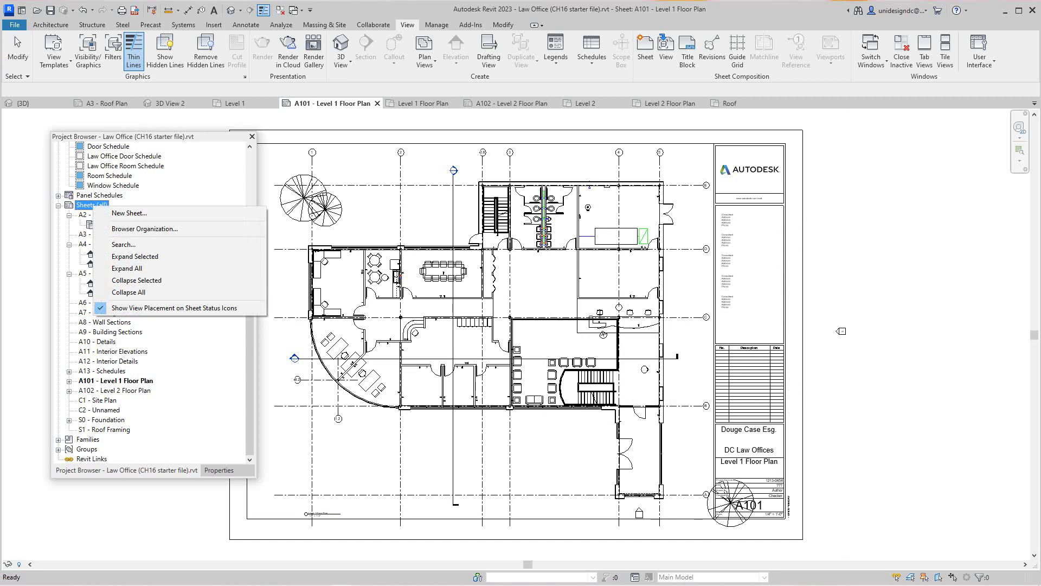
click(129, 214)
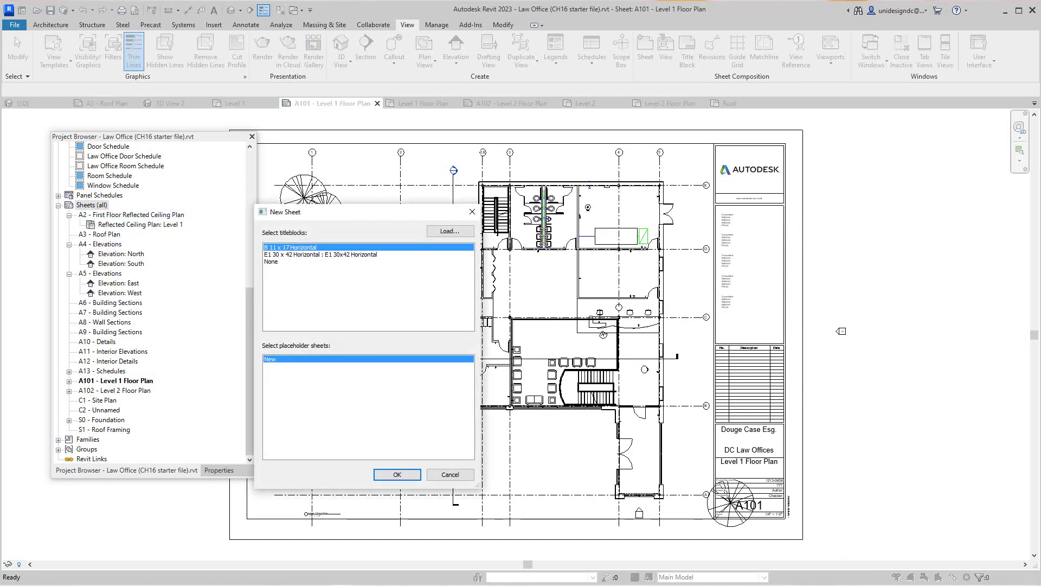
click(320, 255)
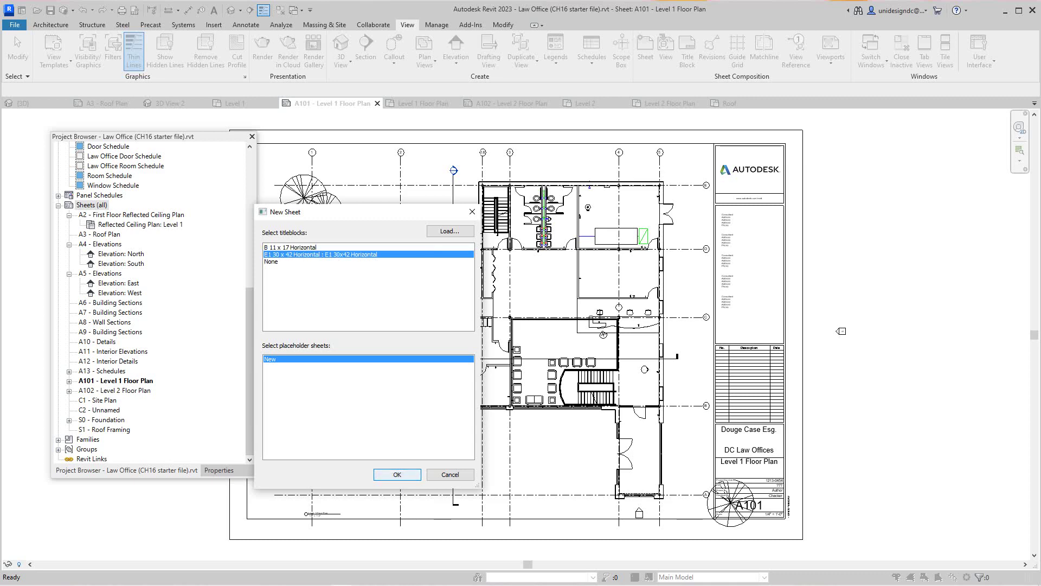
click(397, 475)
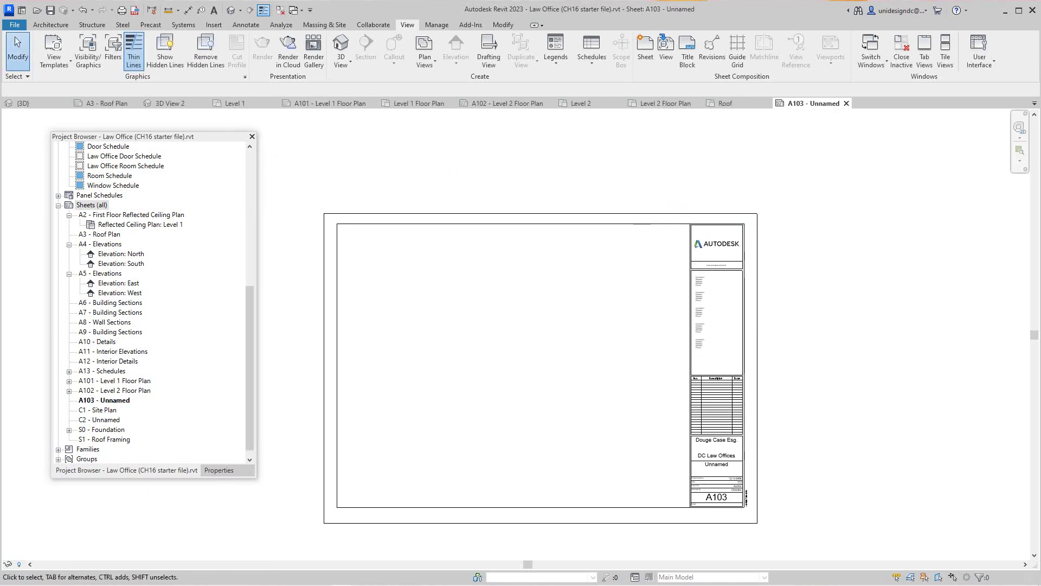
Expand the Ceiling Plans group in the Project Browser and select its Level 1 view
scroll(155, 302, up, 3)
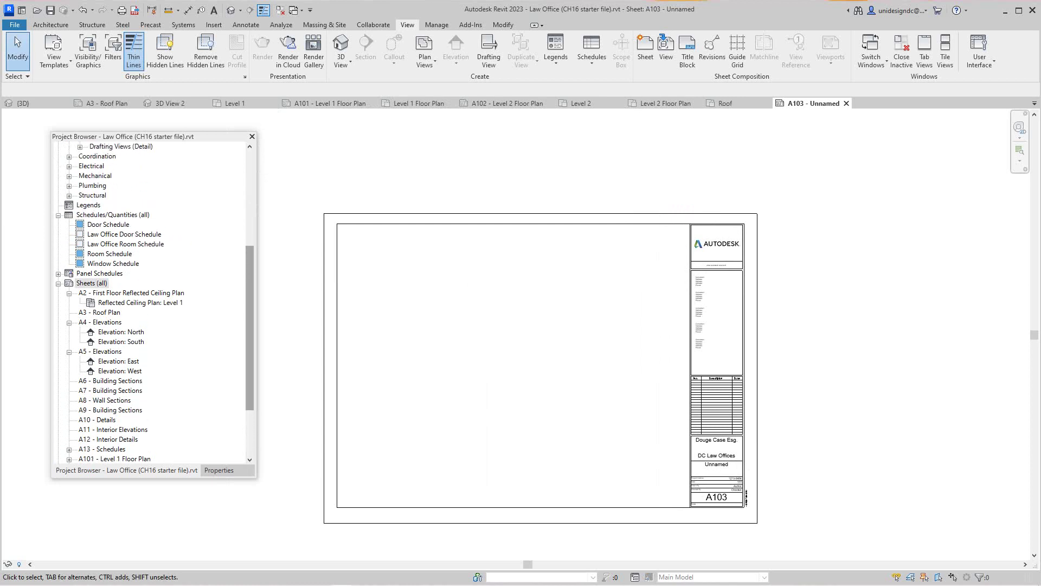
scroll(155, 303, up, 5)
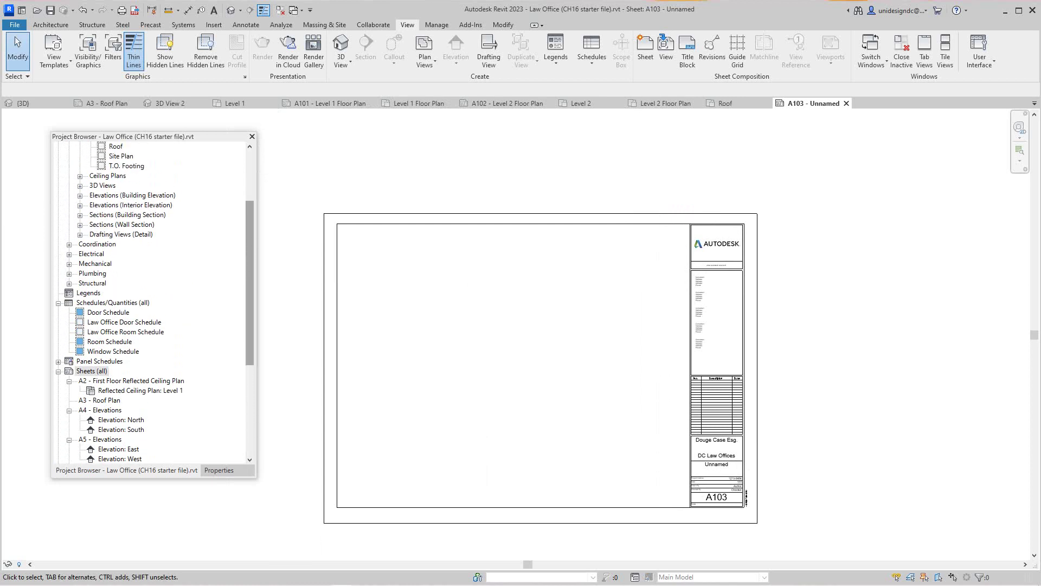
scroll(154, 302, up, 2)
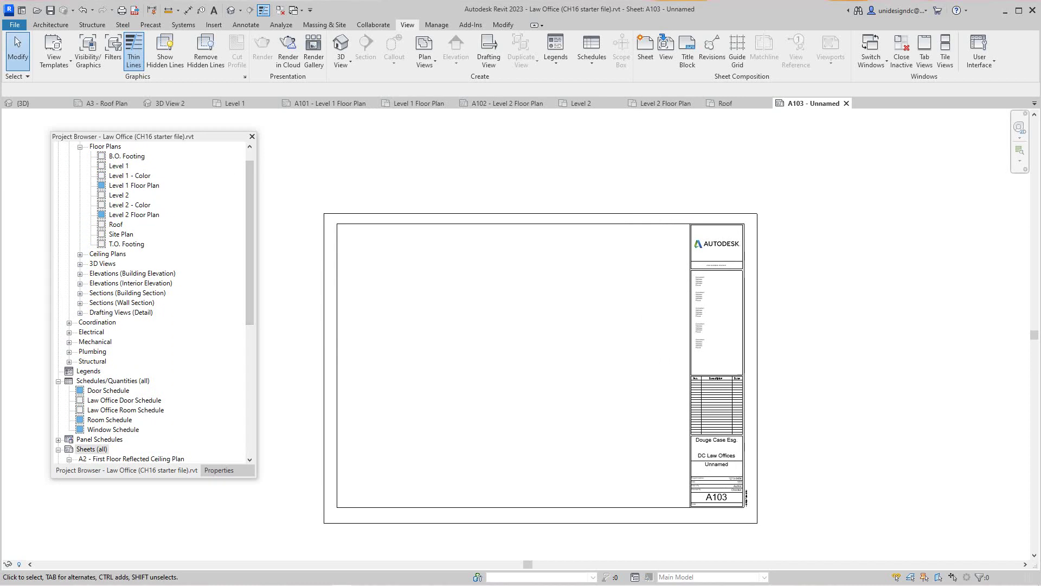
click(80, 253)
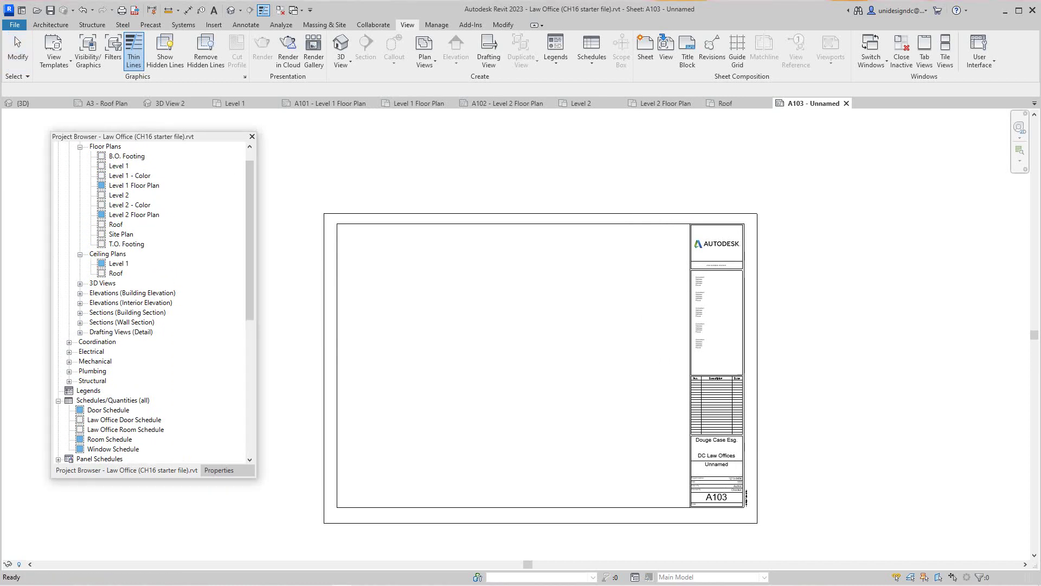
click(118, 263)
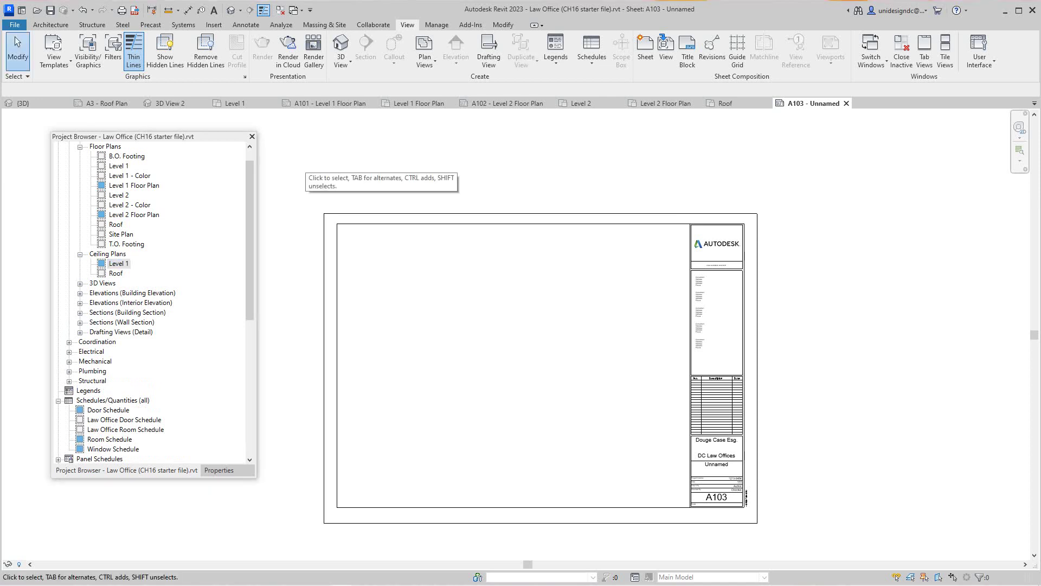
Collapse the A2, A4 and A5 sheet entries in the Project Browser
scroll(304, 162, down, 1)
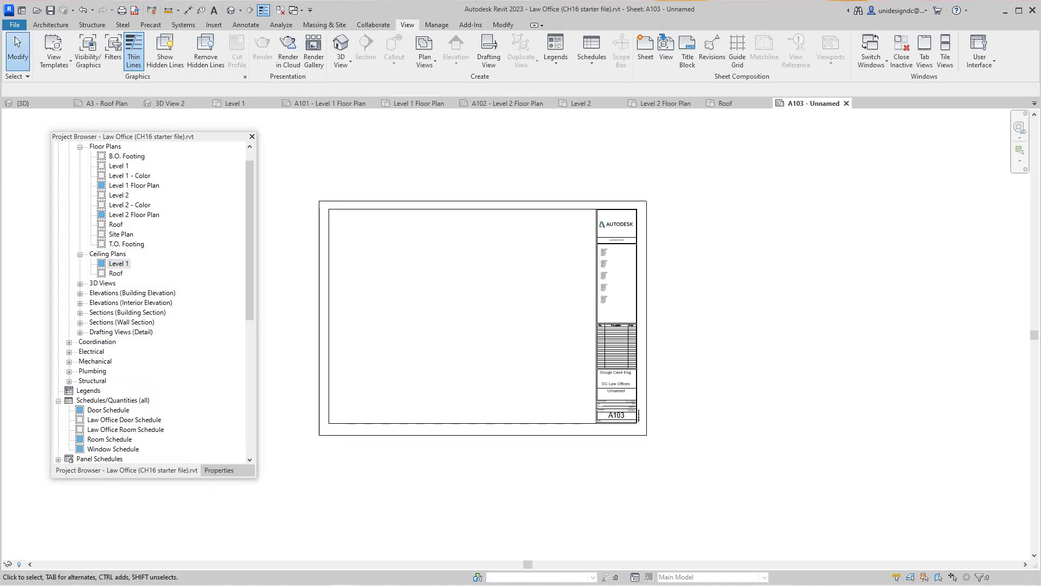
scroll(152, 303, down, 6)
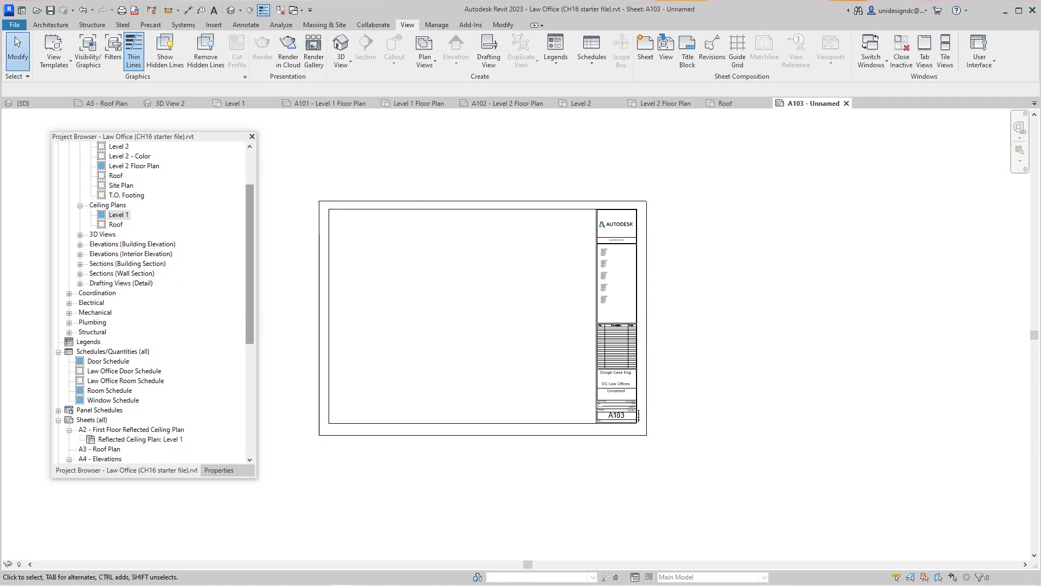
scroll(152, 303, down, 4)
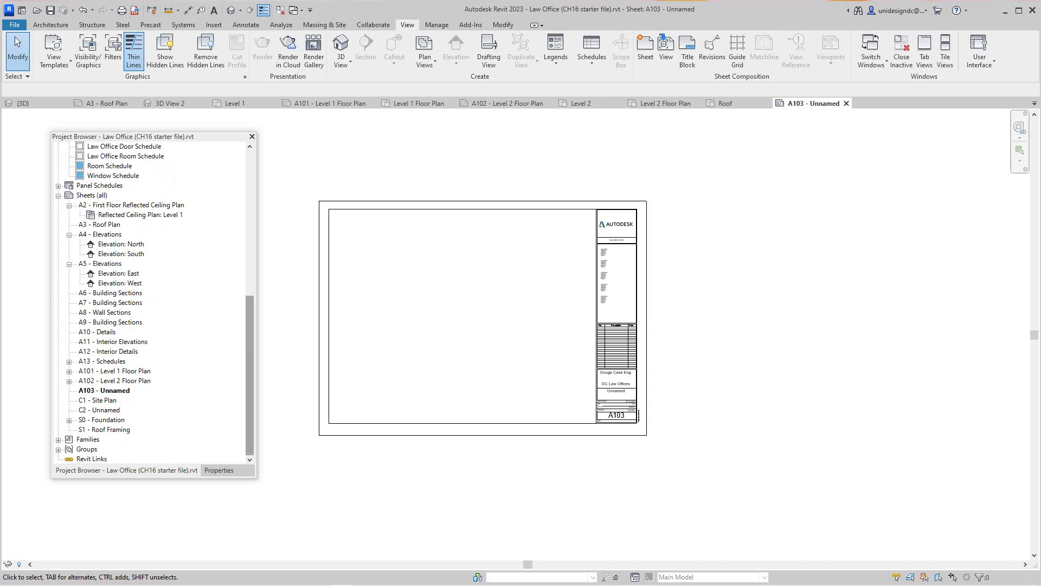
scroll(152, 304, up, 1)
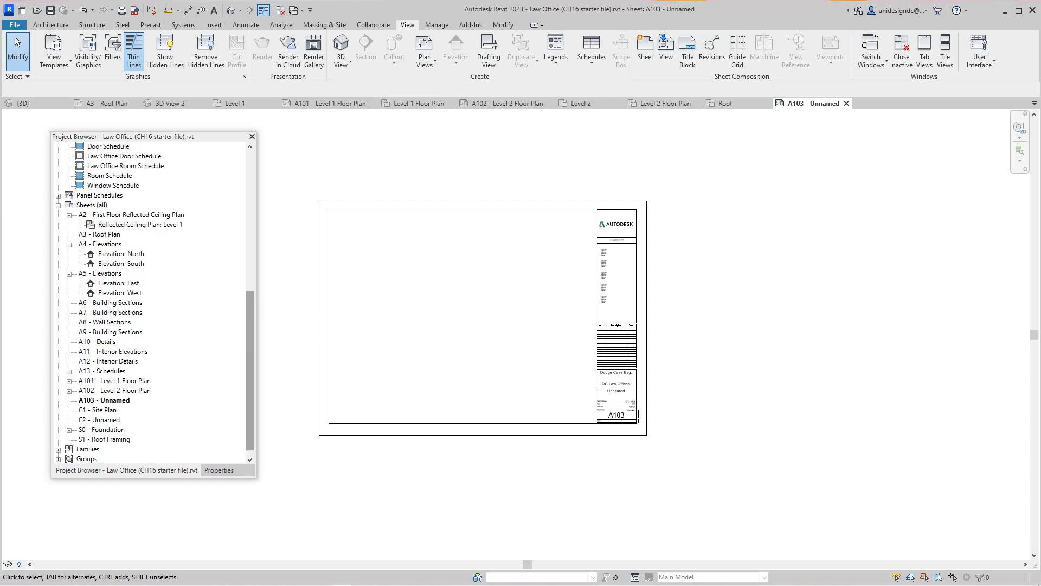
click(69, 215)
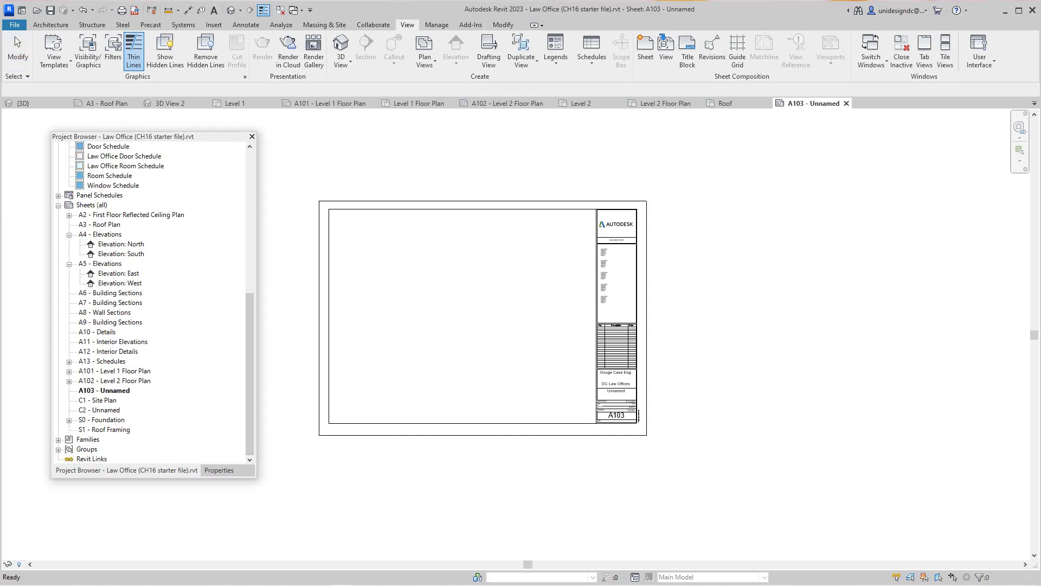
click(69, 234)
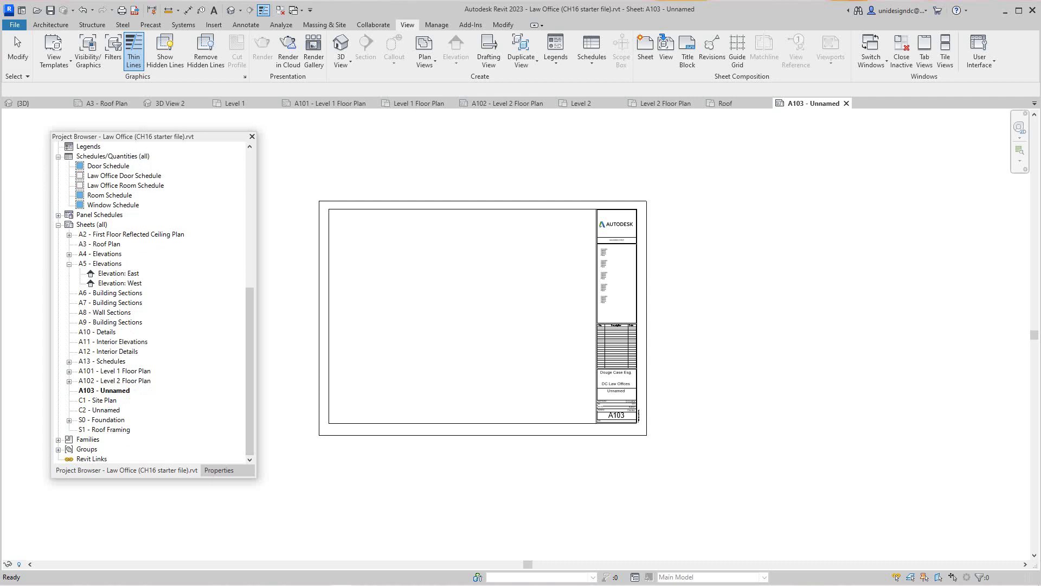
click(69, 263)
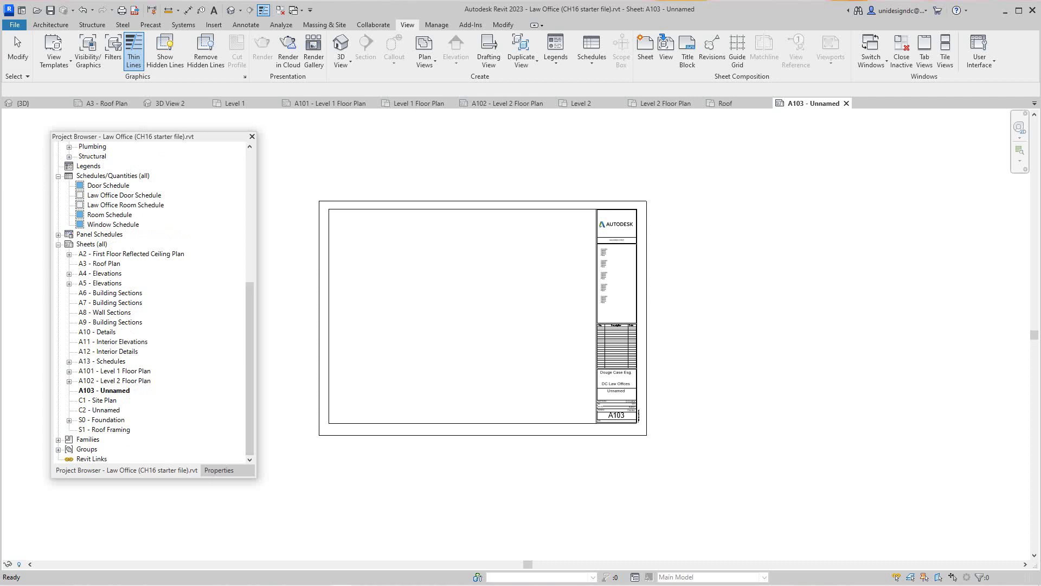
Rename sheet A103 as "Level 1 Reflected Ceiing Plan", keeping its sheet number
right_click(121, 391)
key(Escape)
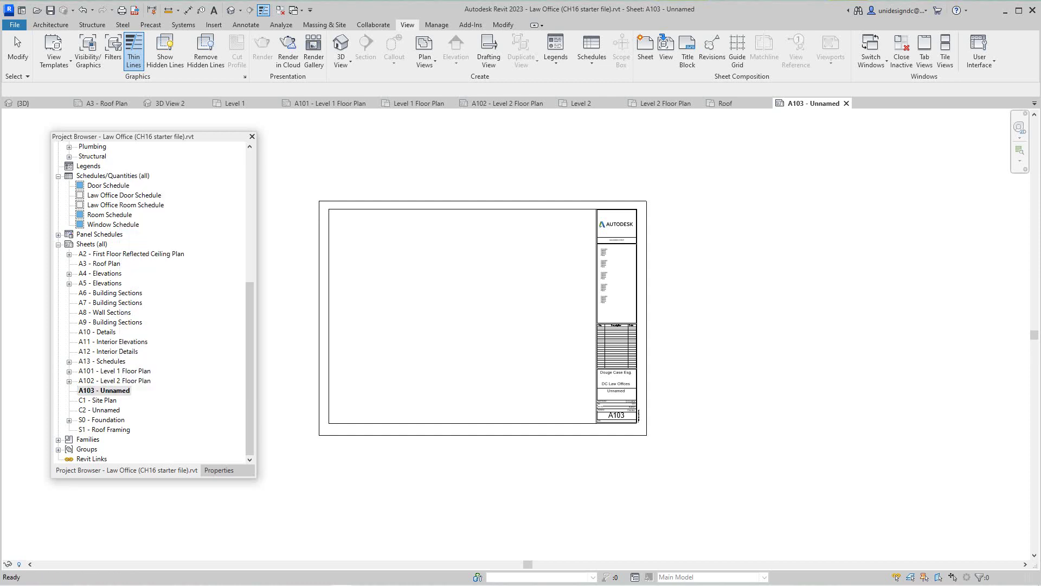
right_click(109, 390)
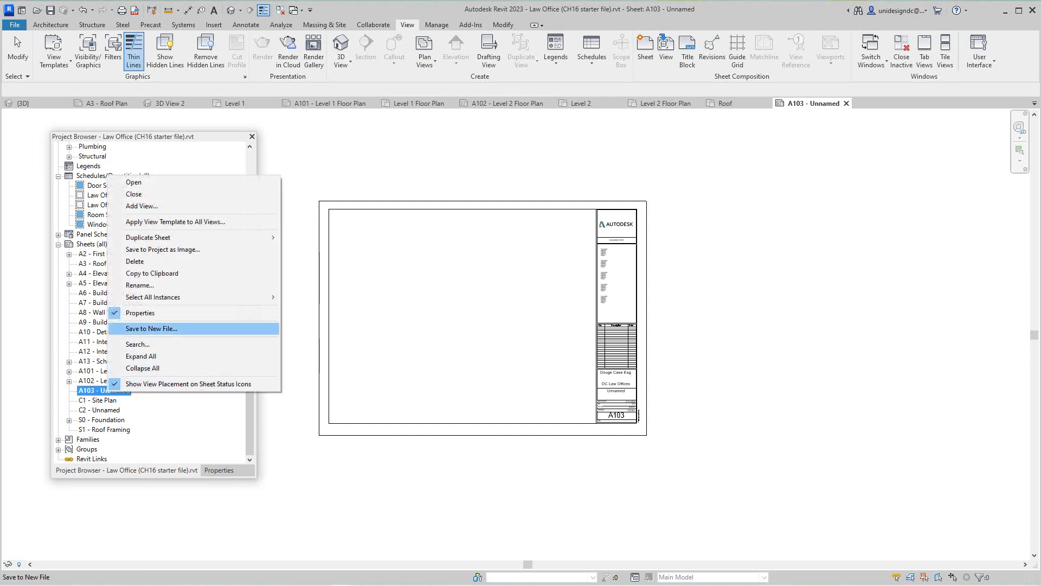
click(140, 285)
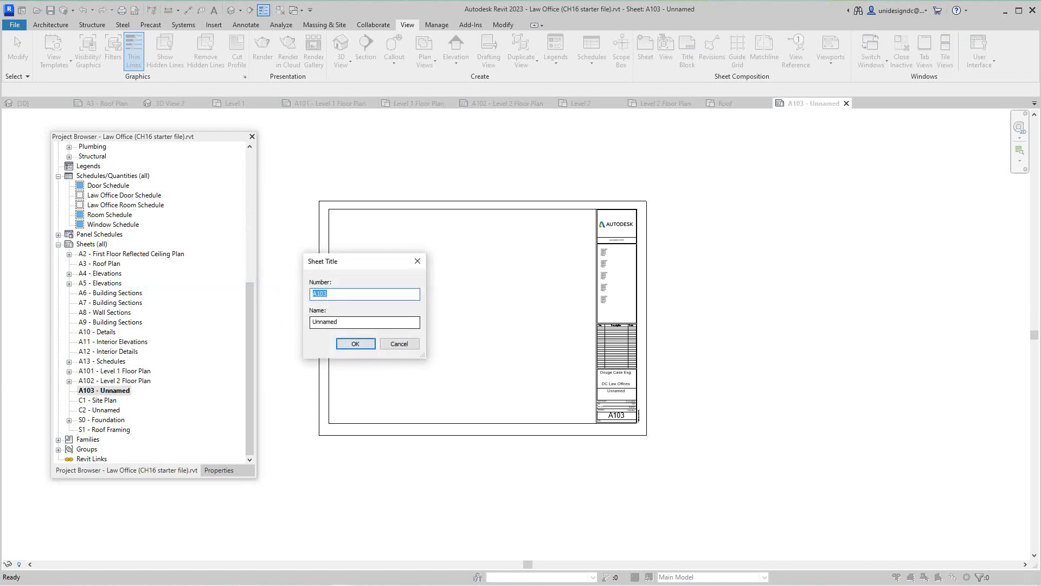
key(Tab)
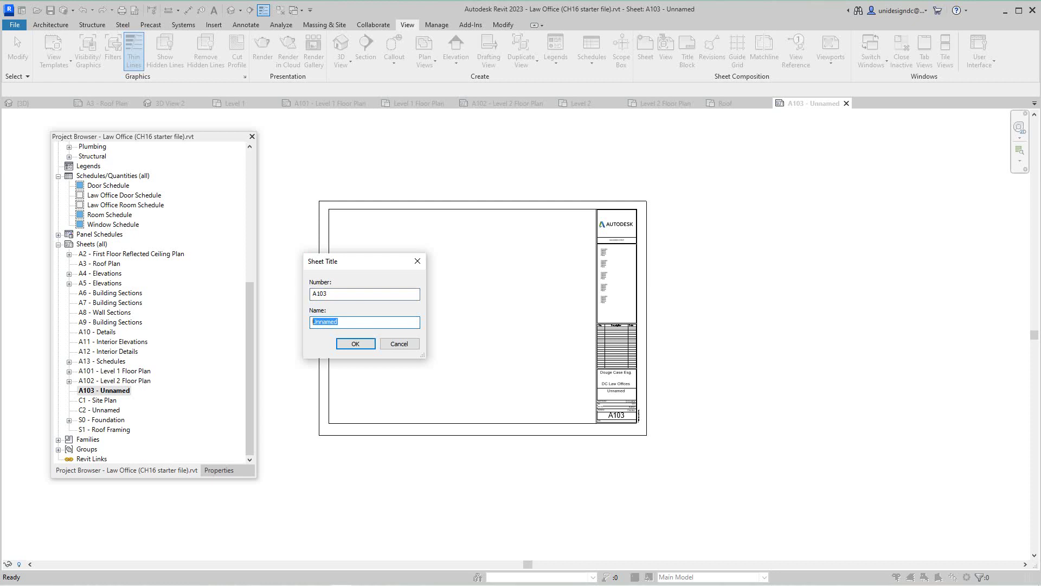
text(Level 1 REflectted Ceiling O)
key(BackSpace)
key(BackSpace)
key(BackSpace)
key(BackSpace)
key(BackSpace)
key(BackSpace)
key(BackSpace)
key(BackSpace)
key(BackSpace)
key(BackSpace)
key(BackSpace)
key(BackSpace)
key(BackSpace)
key(BackSpace)
key(BackSpace)
key(BackSpace)
key(BackSpace)
key(BackSpace)
key(BackSpace)
key(BackSpace)
text(RE)
key(BackSpace)
key(BackSpace)
text(eflected)
text(Ceiling)
key(Return)
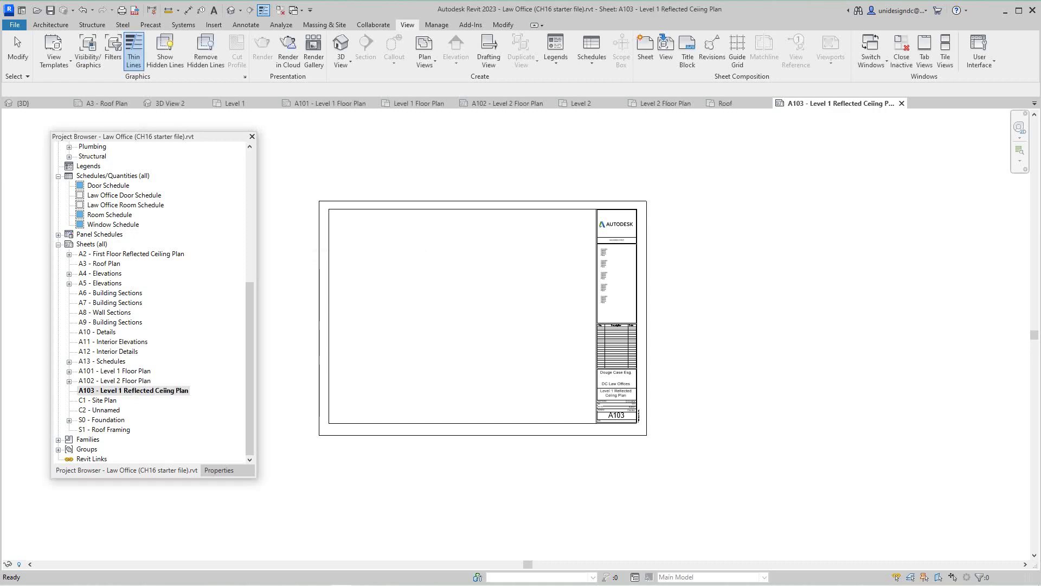
Try to place the Level 1 ceiling plan view on sheet A103
scroll(152, 304, up, 3)
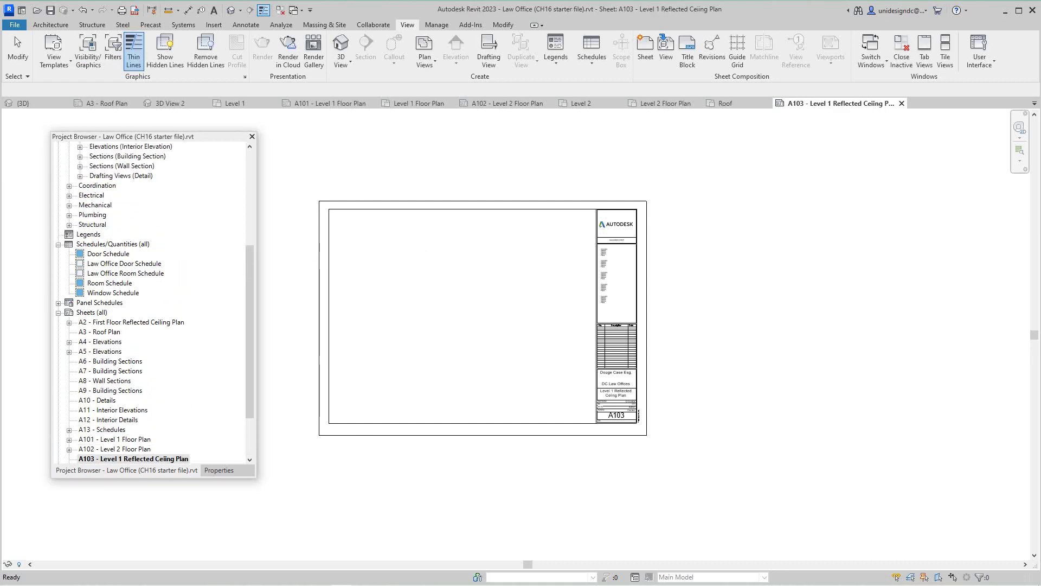
scroll(151, 304, up, 5)
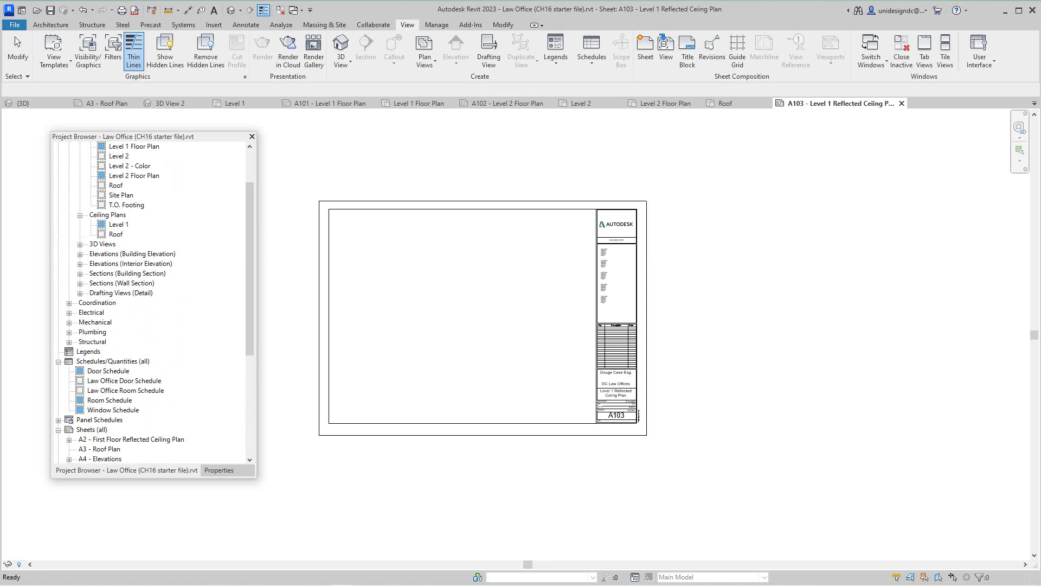
scroll(154, 303, down, 3)
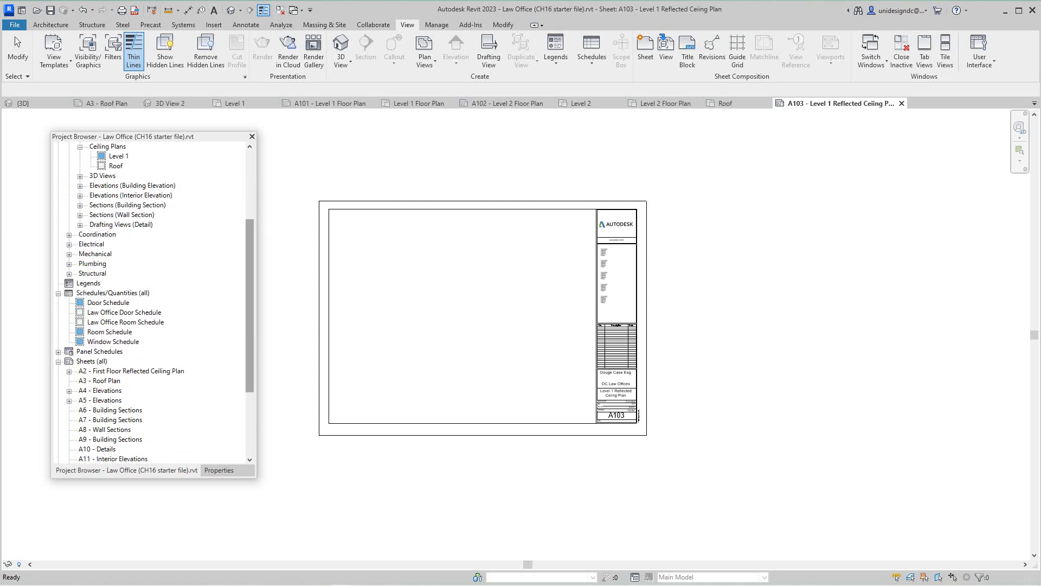
scroll(154, 302, down, 3)
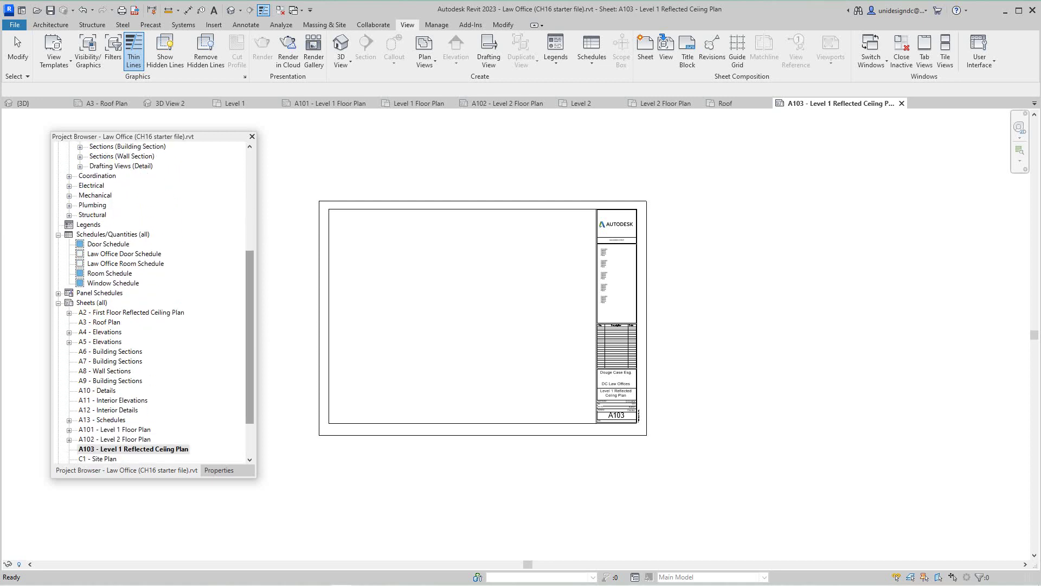
scroll(155, 302, down, 2)
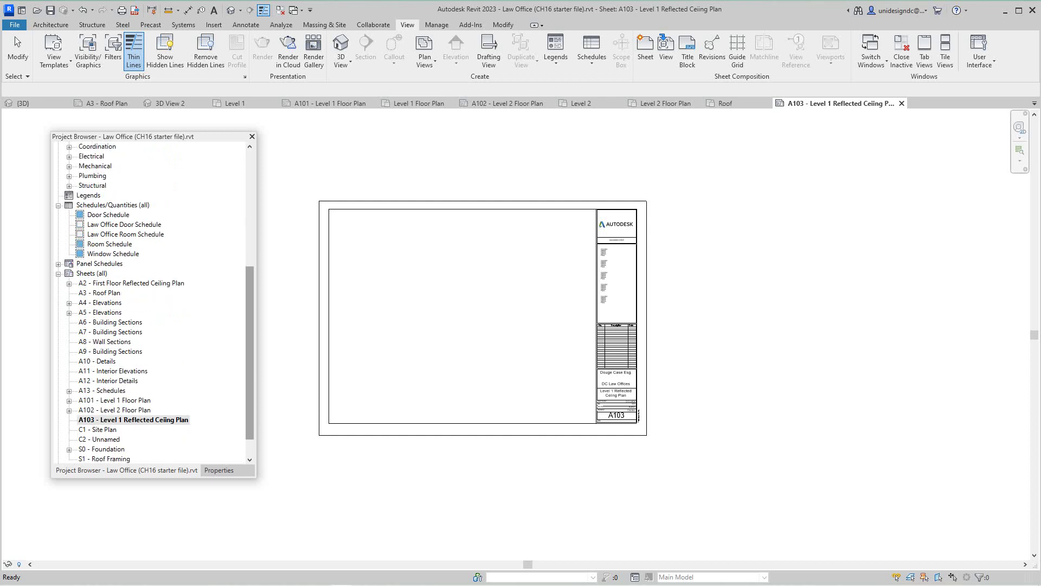
scroll(155, 304, down, 2)
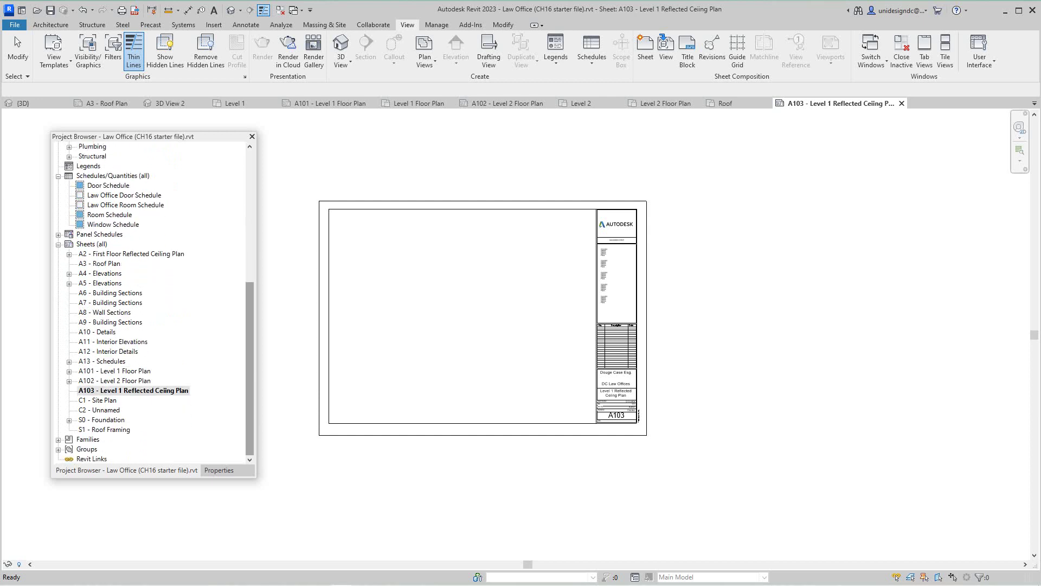
scroll(155, 304, up, 7)
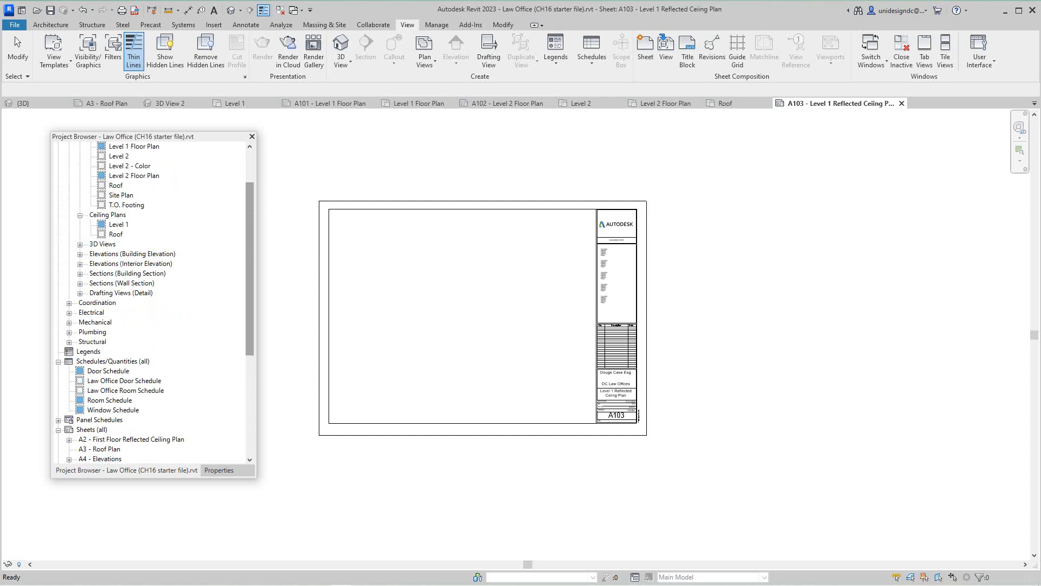
scroll(154, 303, up, 2)
scroll(341, 285, up, 1)
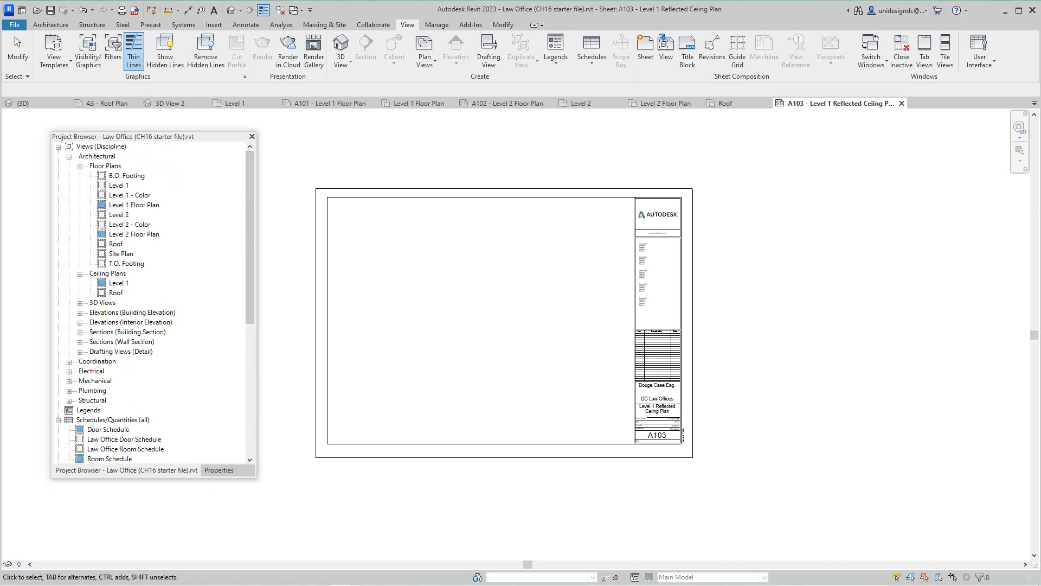
click(329, 285)
drag(118, 282, 508, 336)
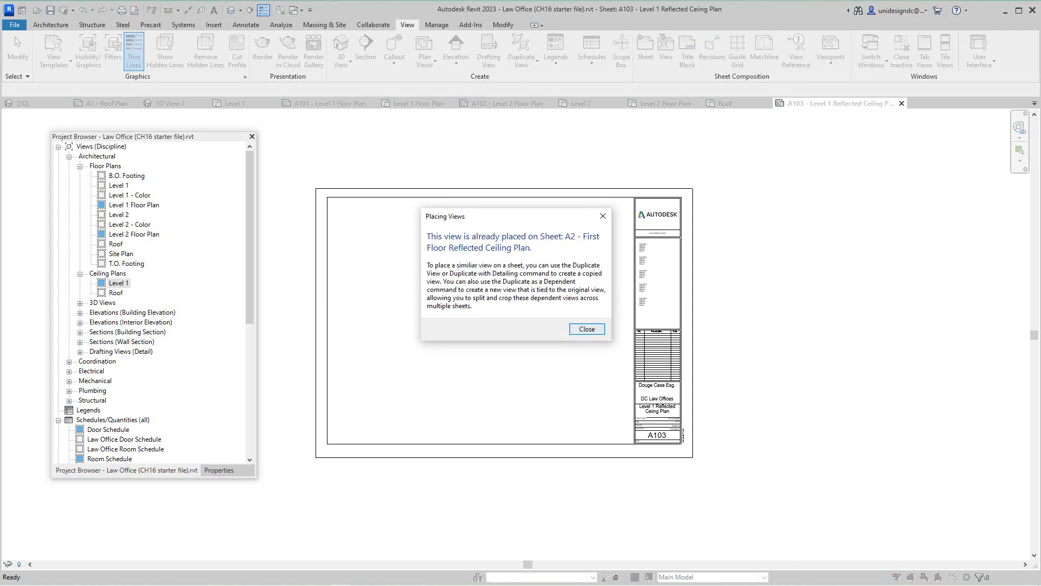
click(587, 328)
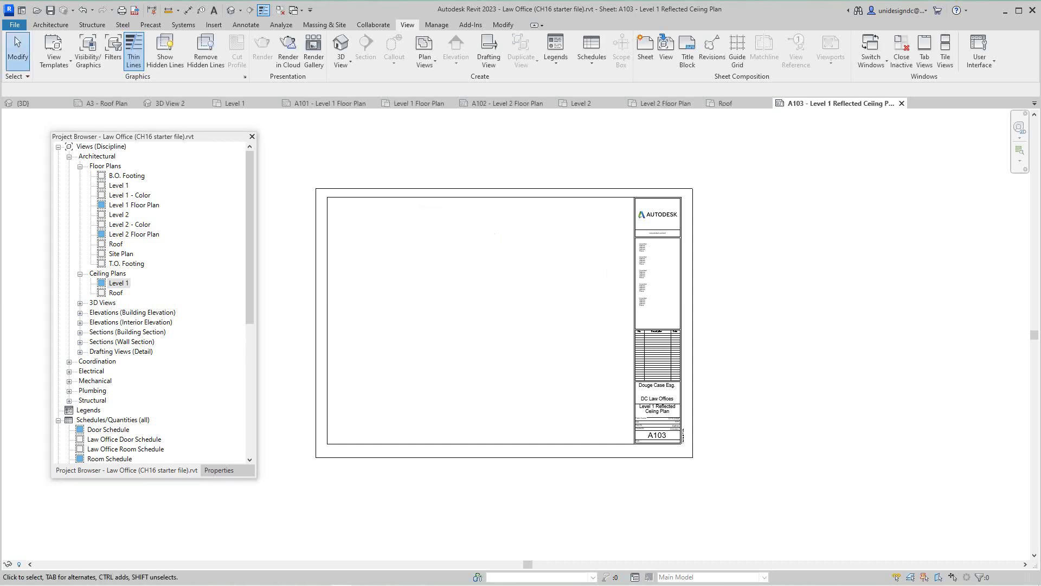
Open the existing sheet A2 - First Floor Reflected Ceiling Plan and view its ceiling plan layout
scroll(855, 293, down, 2)
middle_click(607, 271)
middle_click(607, 271)
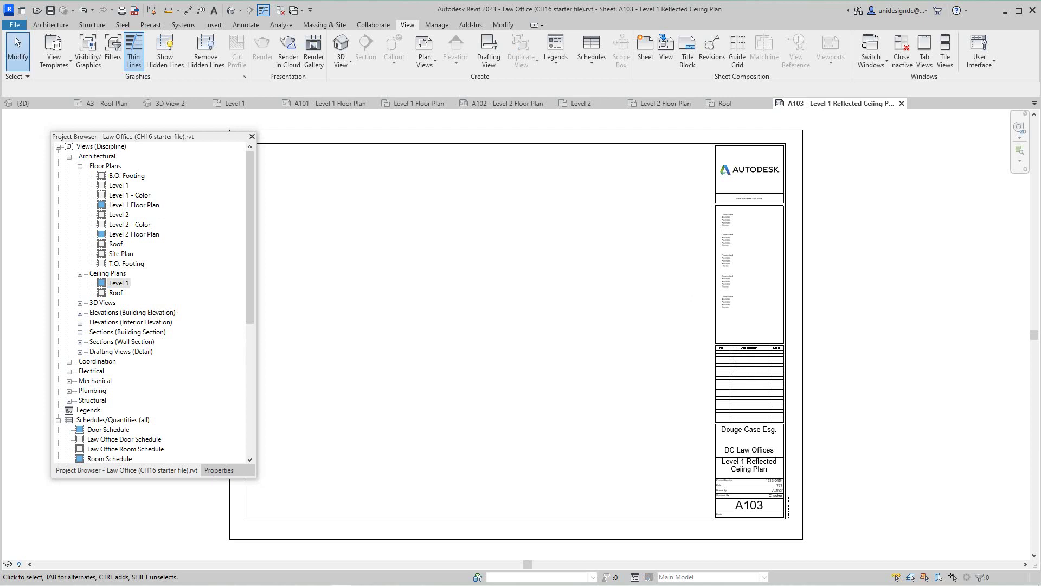
scroll(155, 304, down, 4)
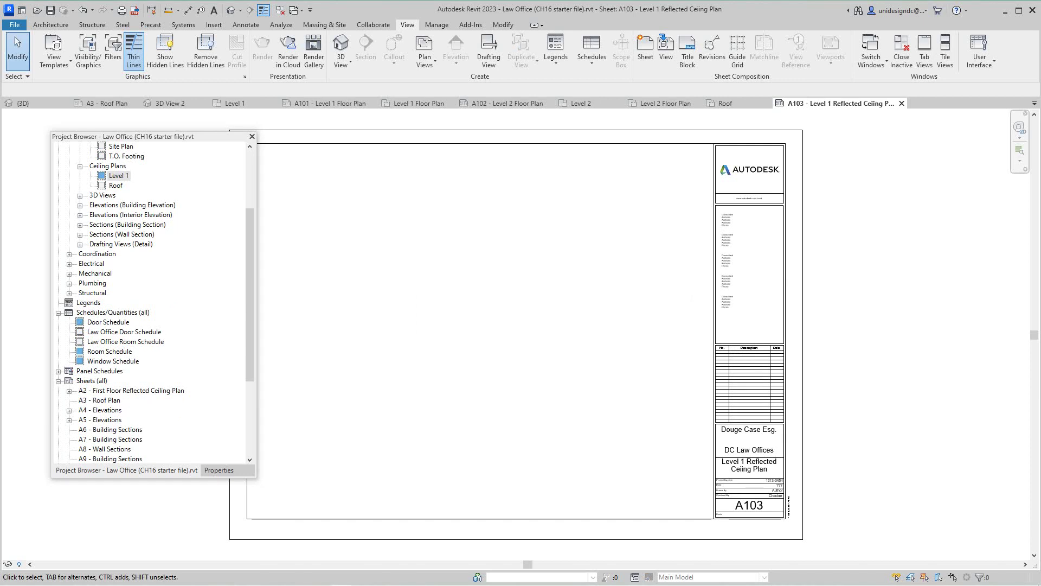
click(118, 175)
double_click(131, 390)
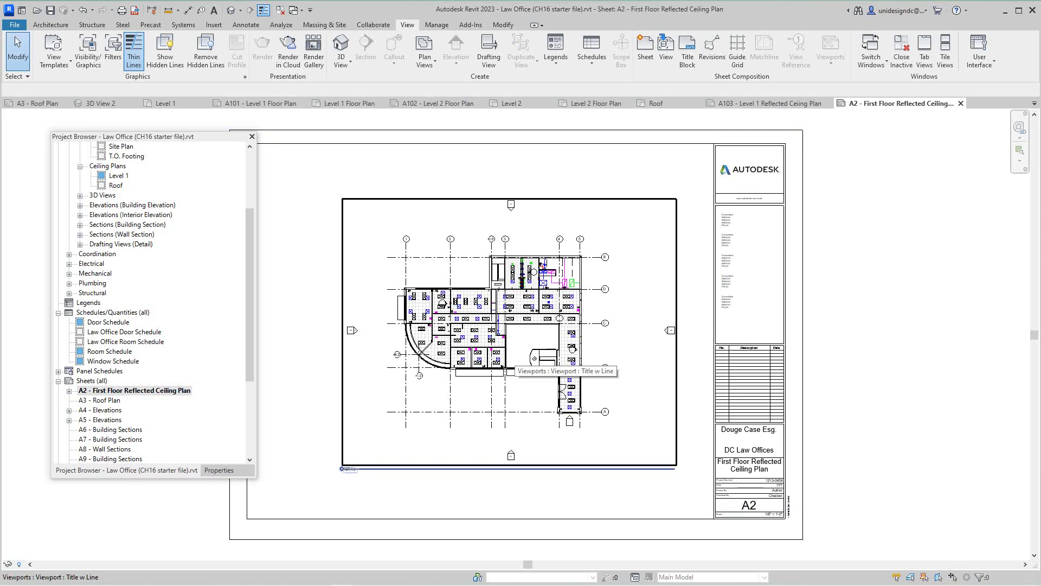
scroll(433, 353, up, 1)
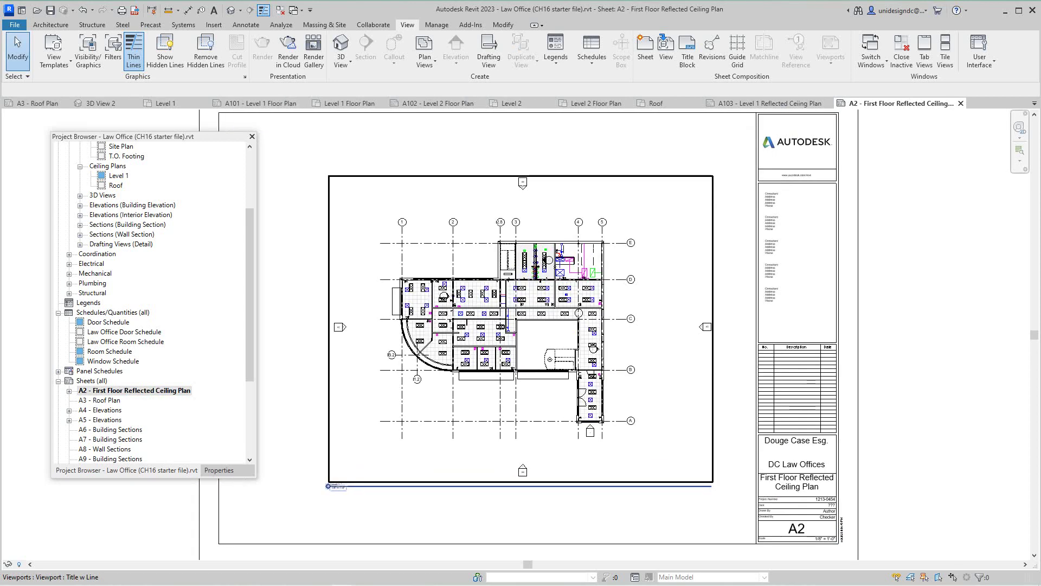
scroll(463, 411, down, 2)
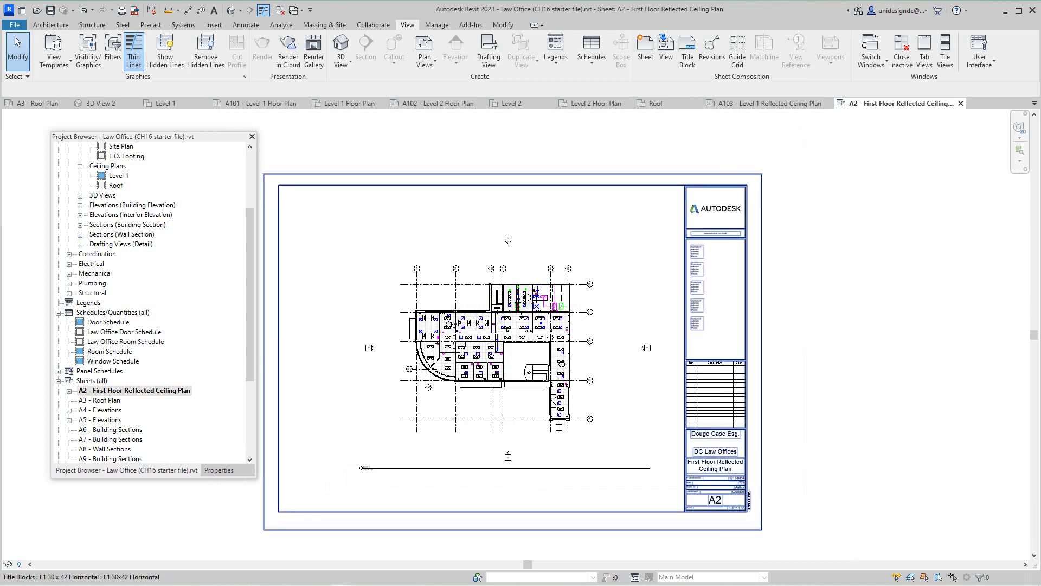
Try to change the sheet number of A2 - First Floor Reflected Ceiling Plan
right_click(100, 391)
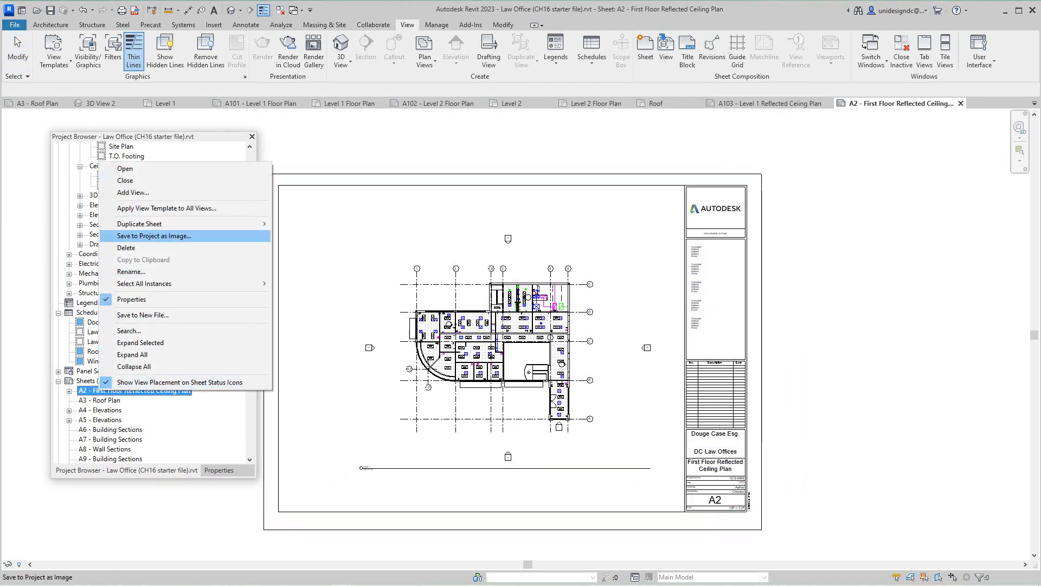
click(132, 271)
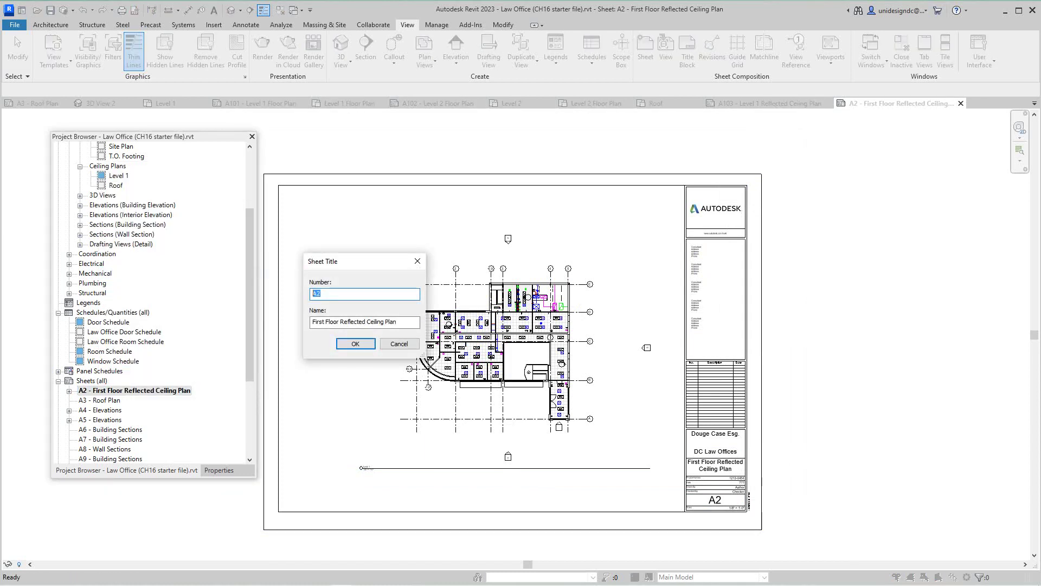
text(a)
key(BackSpace)
key(Return)
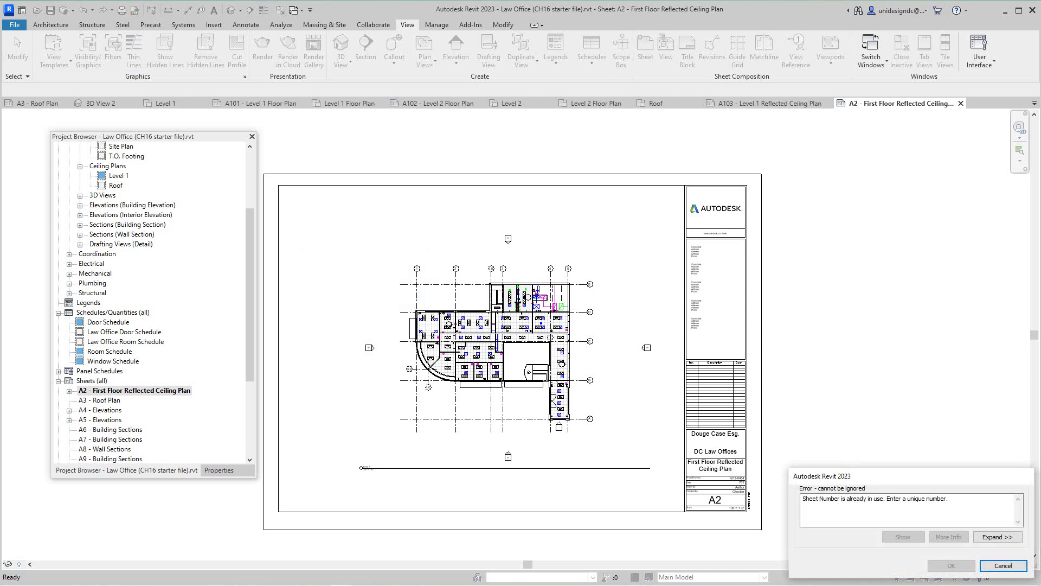
key(Return)
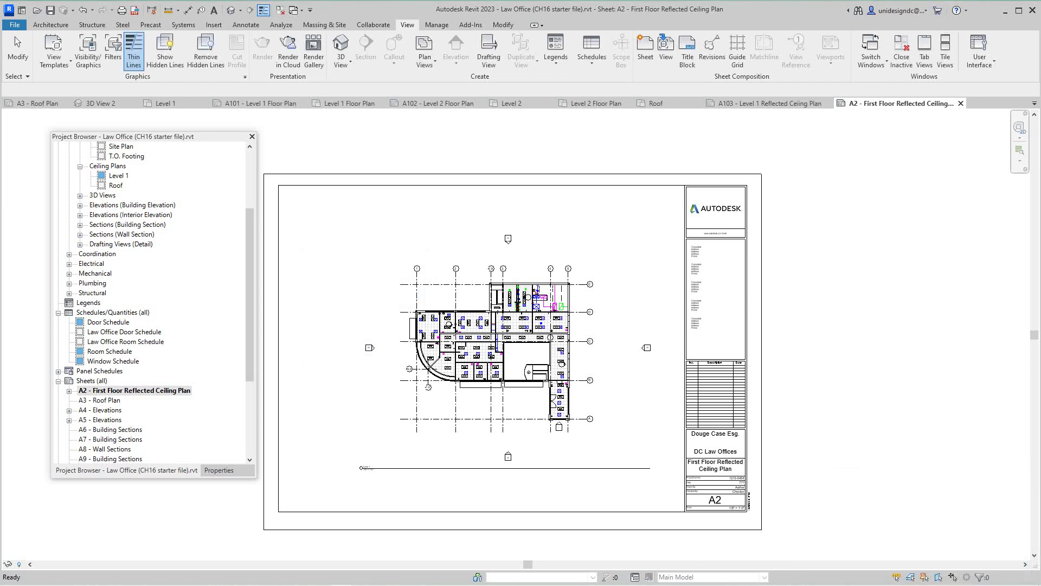
scroll(327, 380, up, 1)
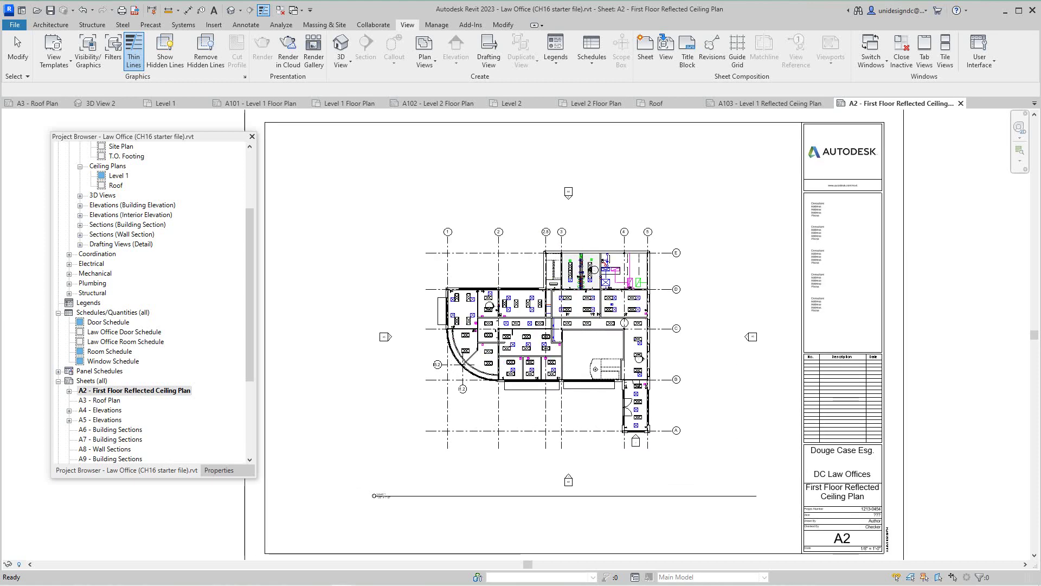
scroll(338, 366, down, 1)
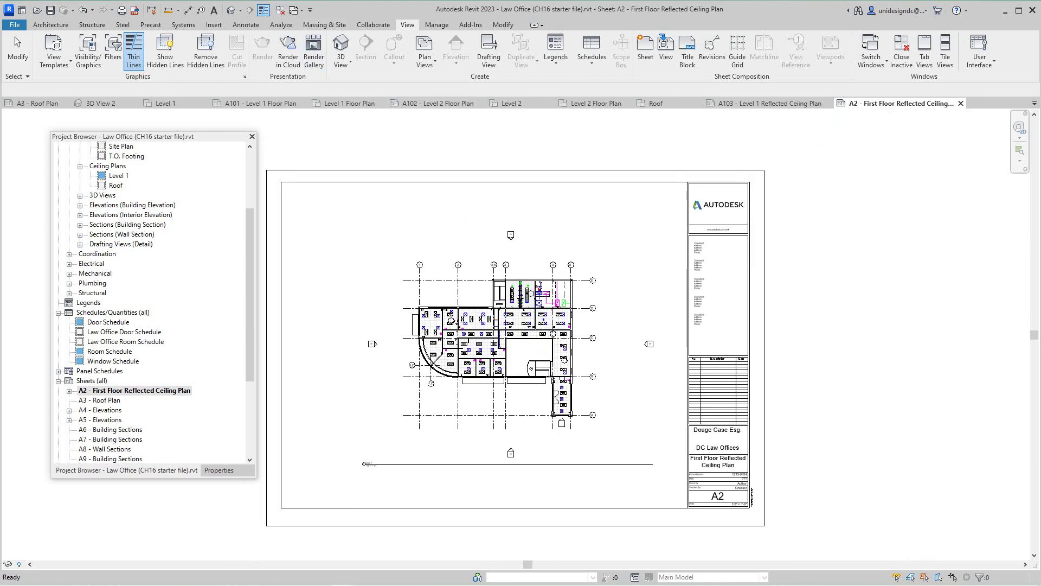
key(Escape)
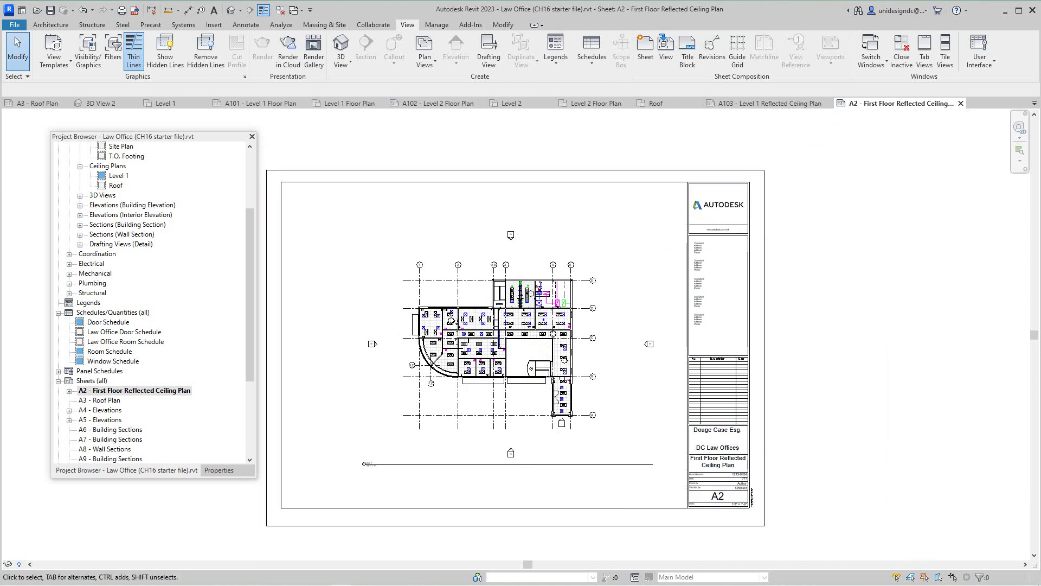
Try again to renumber the First Floor Reflected Ceiling Plan sheet, this time as A103
click(135, 390)
right_click(136, 389)
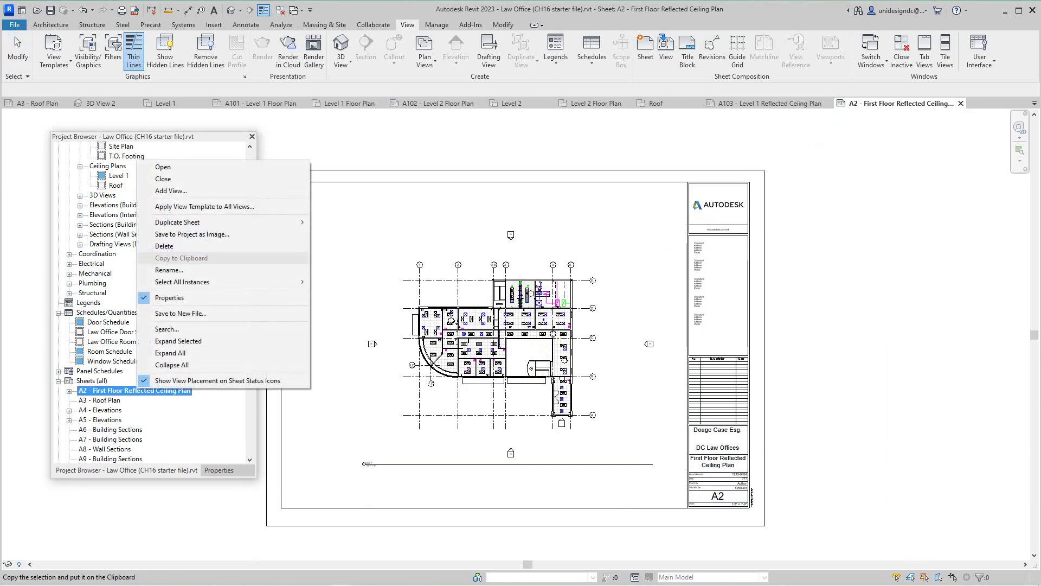
click(169, 269)
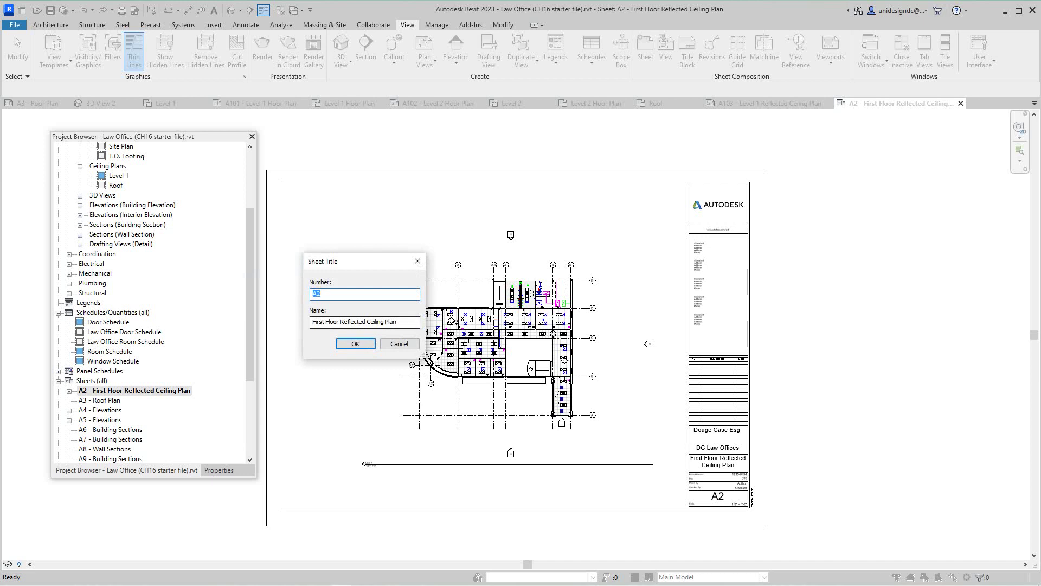
text(103)
click(370, 343)
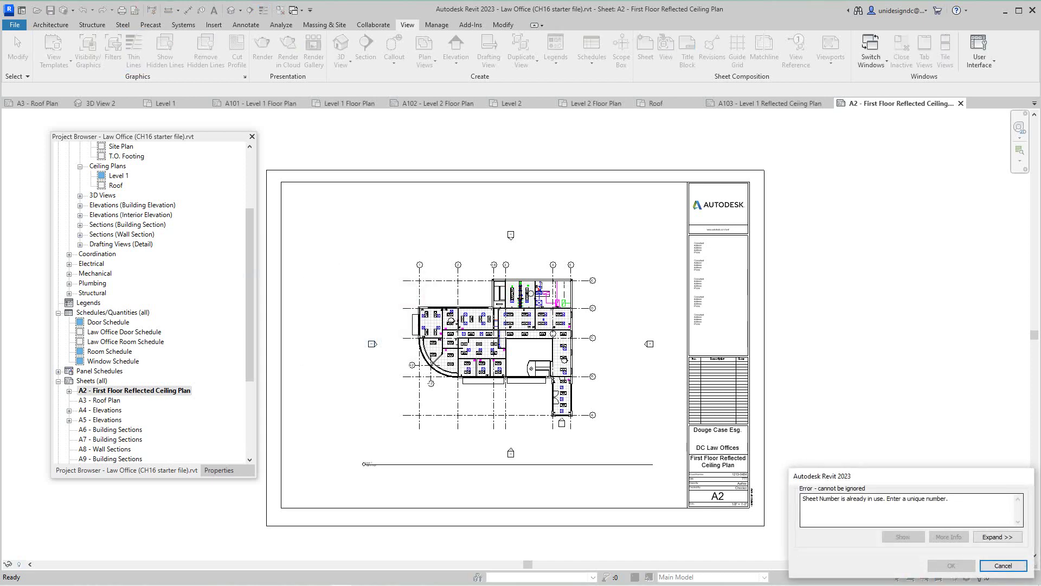
Check the existing A103 entry in the sheet list and cancel the pending renumbering of sheet A2
scroll(152, 304, down, 4)
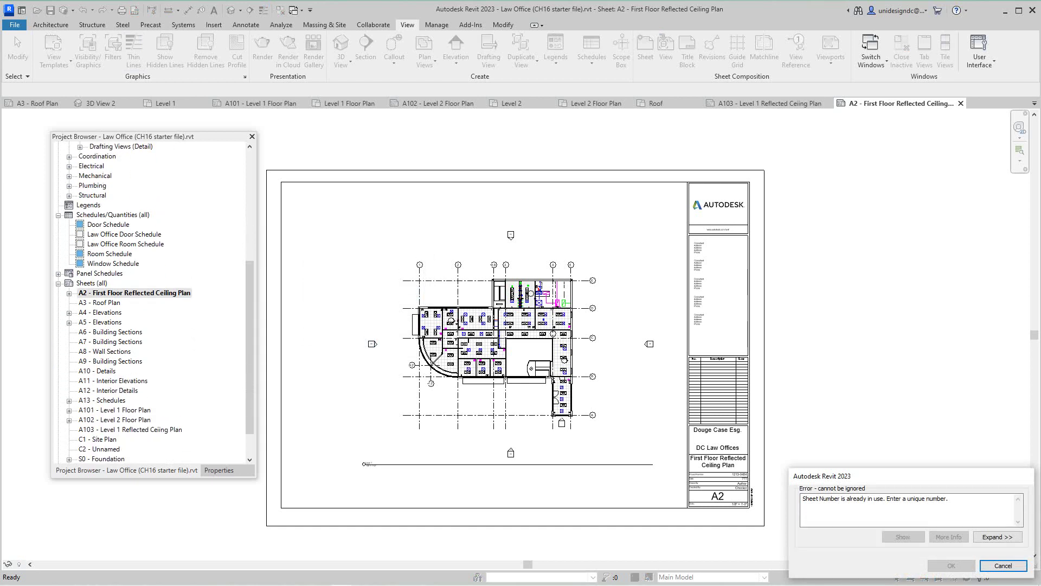
scroll(152, 303, up, 4)
scroll(152, 304, down, 2)
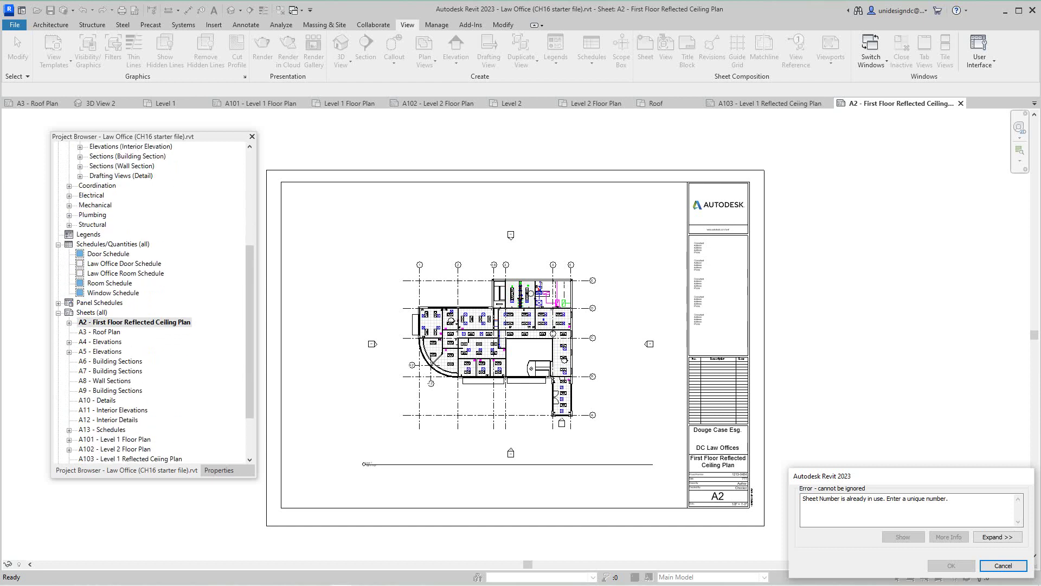
scroll(152, 304, down, 3)
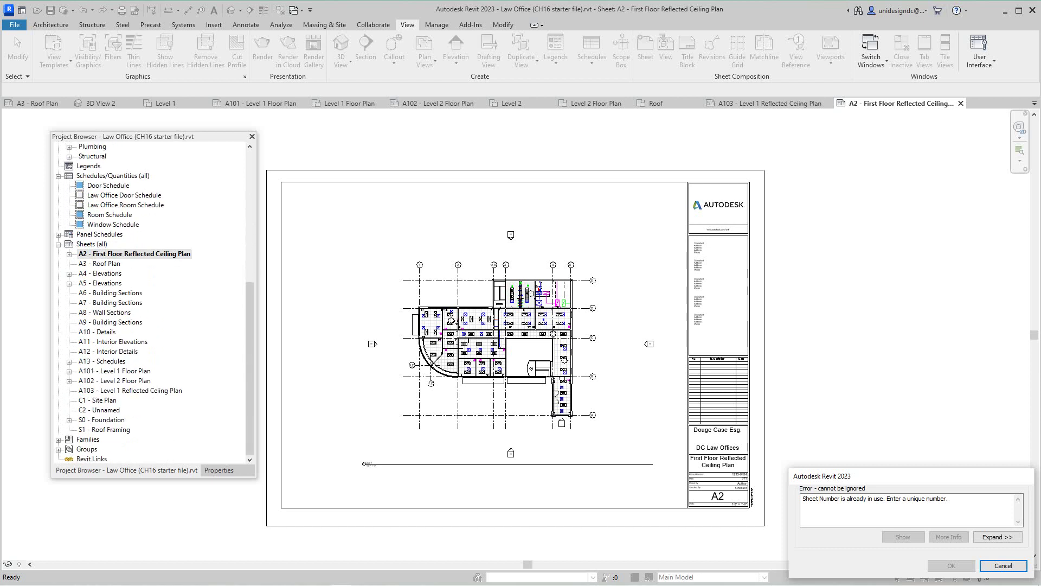
click(130, 391)
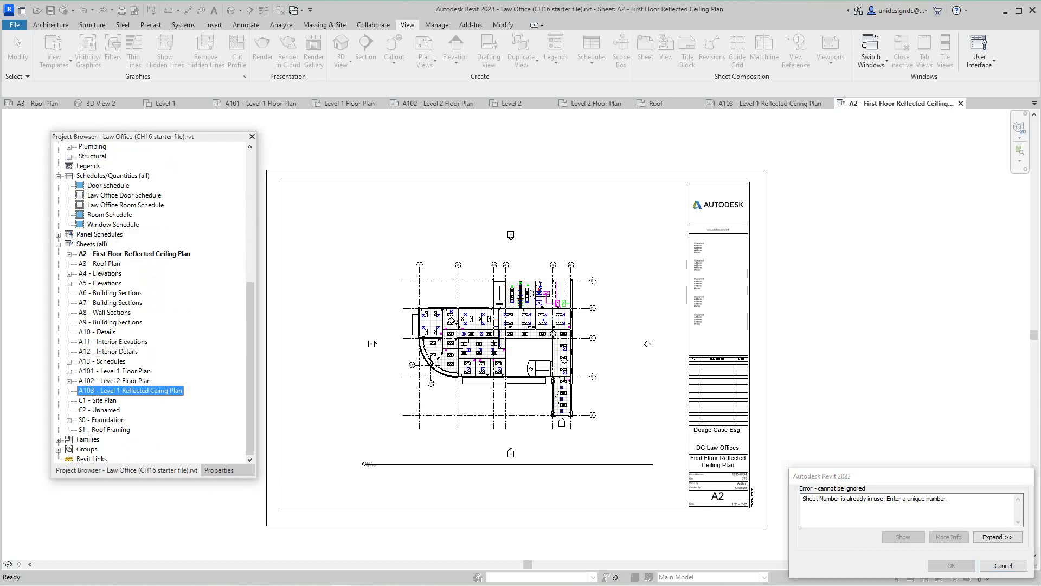
right_click(165, 391)
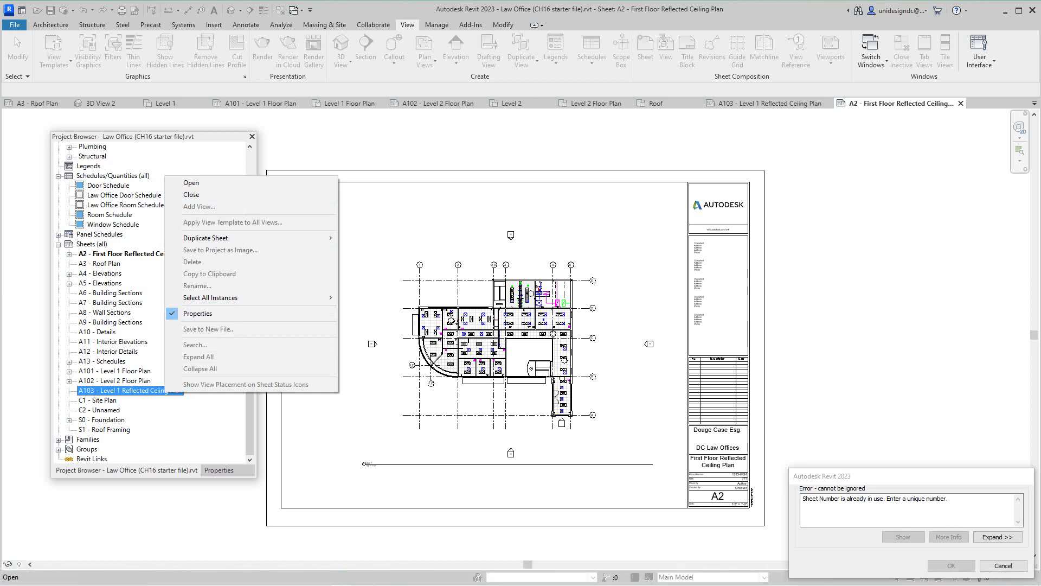
key(Escape)
key(Escape)
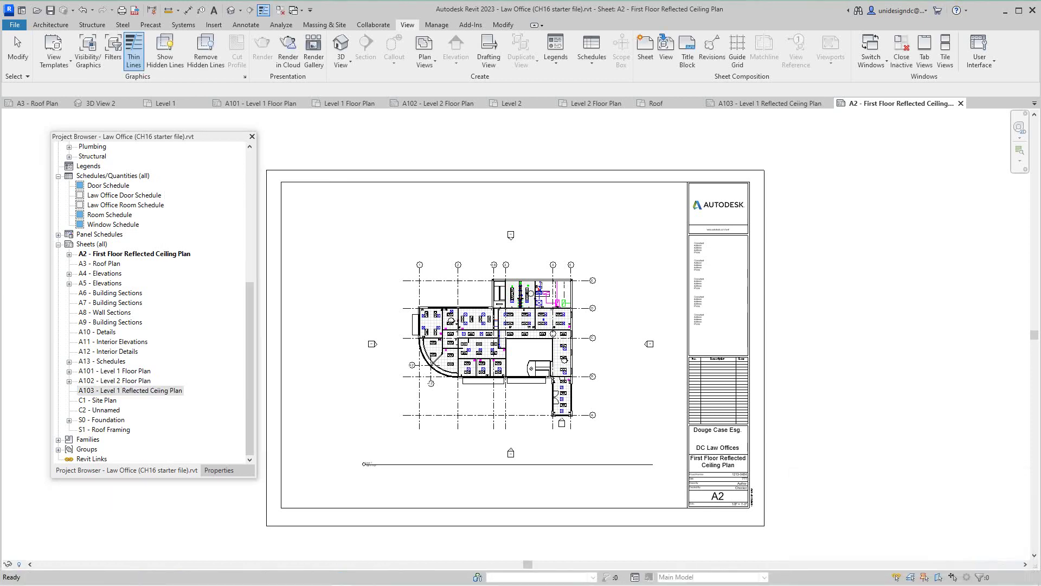
Correct the name of sheet A103 to "Level 1 Reflected Ceiling", keeping its sheet number
right_click(164, 388)
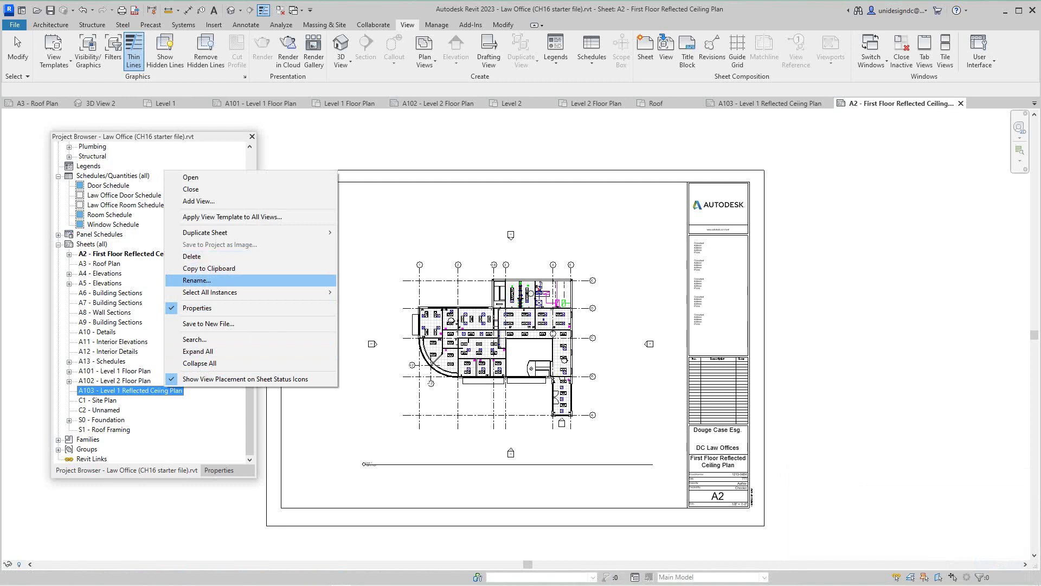
click(196, 280)
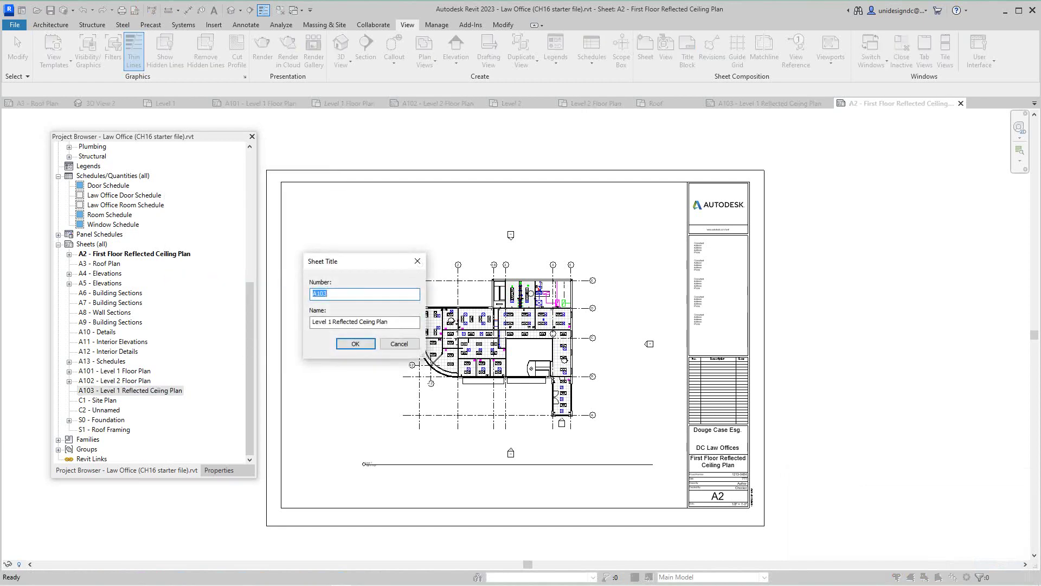
click(366, 321)
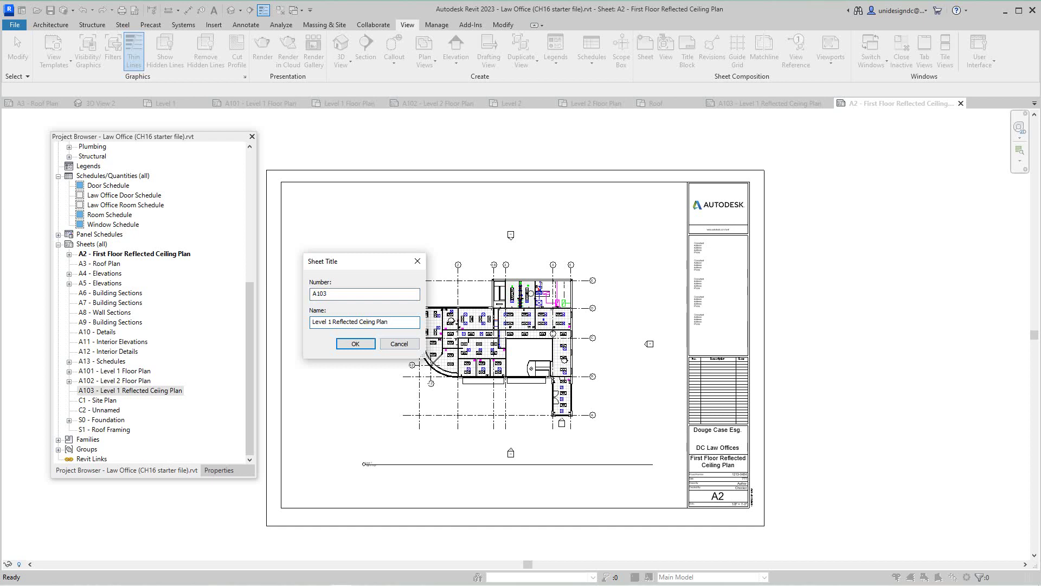
text(l)
drag(391, 321, 359, 321)
text(cEILING)
key(BackSpace)
key(BackSpace)
key(BackSpace)
key(BackSpace)
key(BackSpace)
click(372, 344)
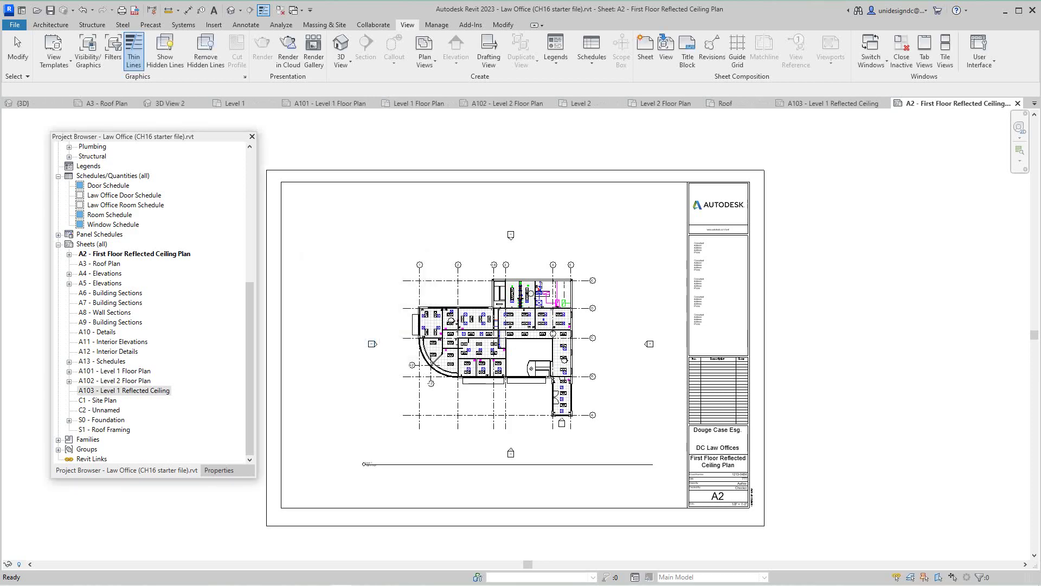
scroll(508, 419, down, 2)
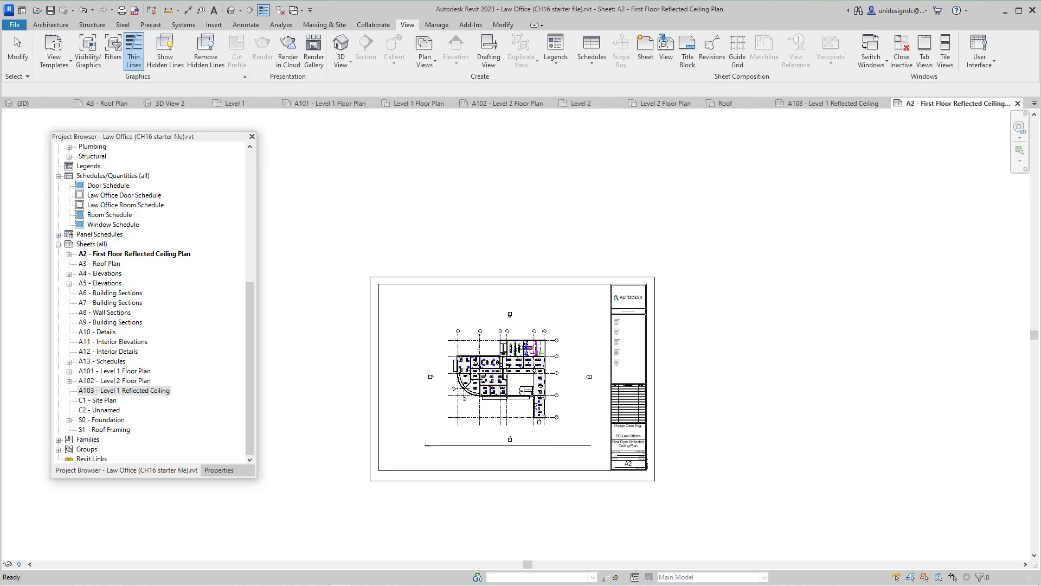
right_click(521, 200)
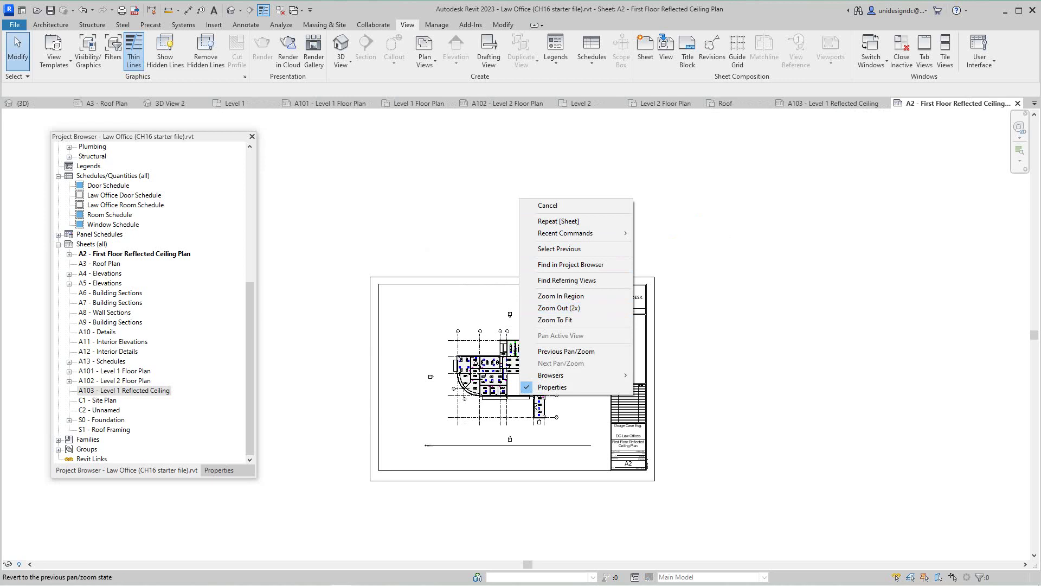
key(Escape)
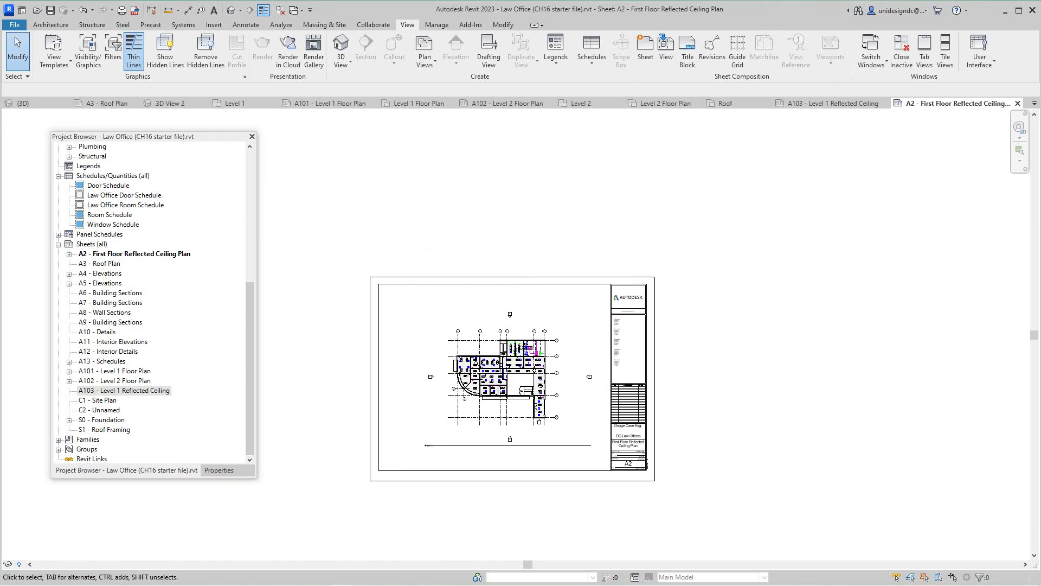
Delete the sheet A103 - Level 1 Reflected Ceiling from the project
right_click(140, 390)
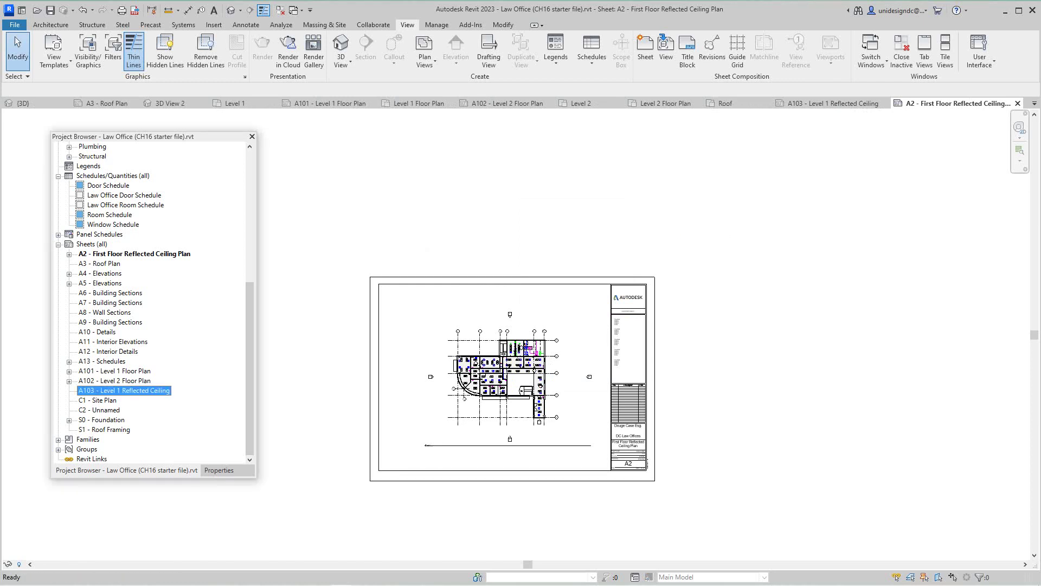
click(166, 261)
right_click(121, 391)
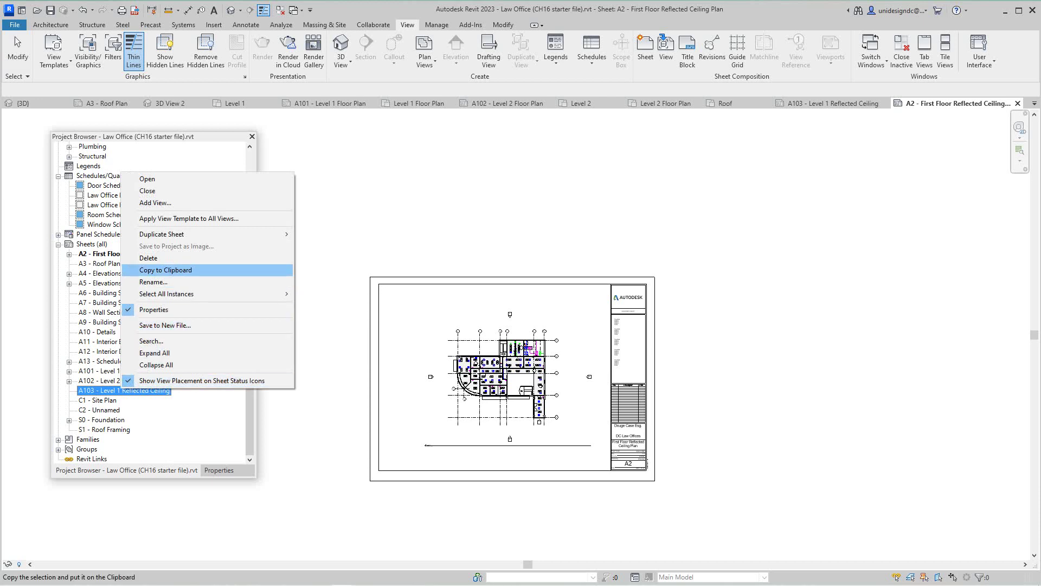
click(149, 257)
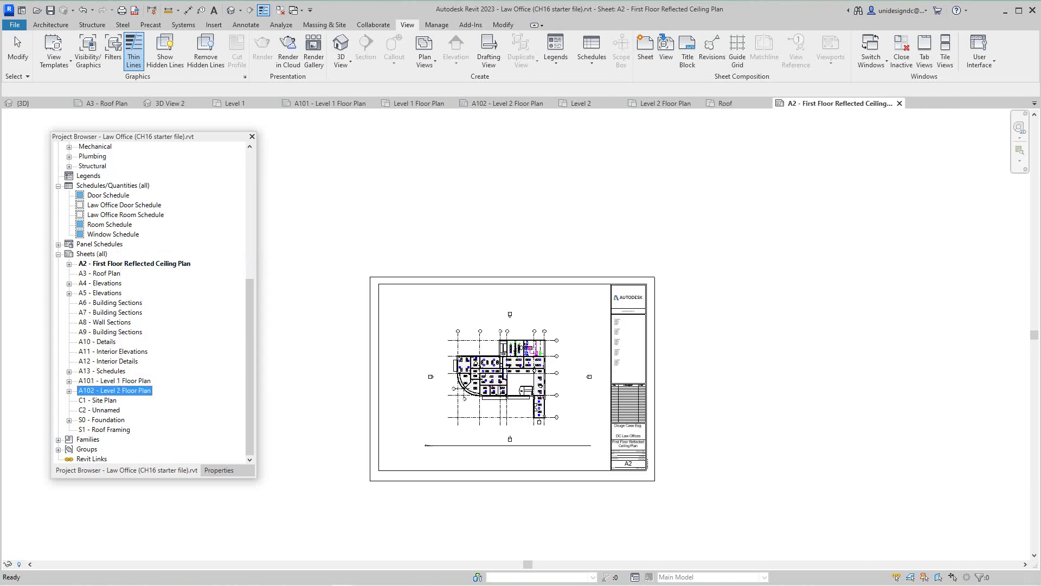
Renumber the sheet A2 - First Floor Reflected Ceiling Plan as A103, keeping its name
right_click(144, 263)
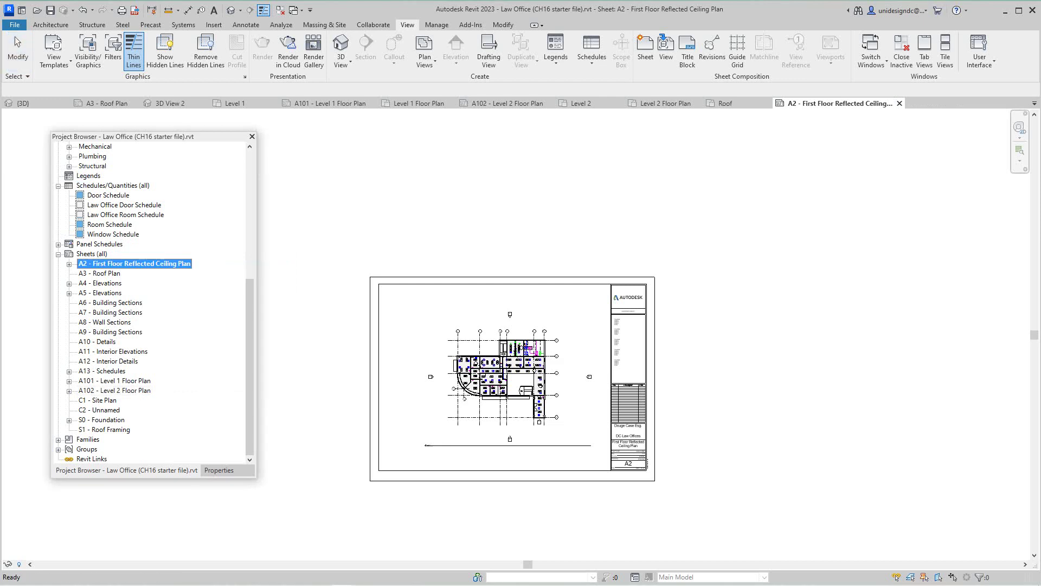
mouse_move(244, 383)
click(176, 371)
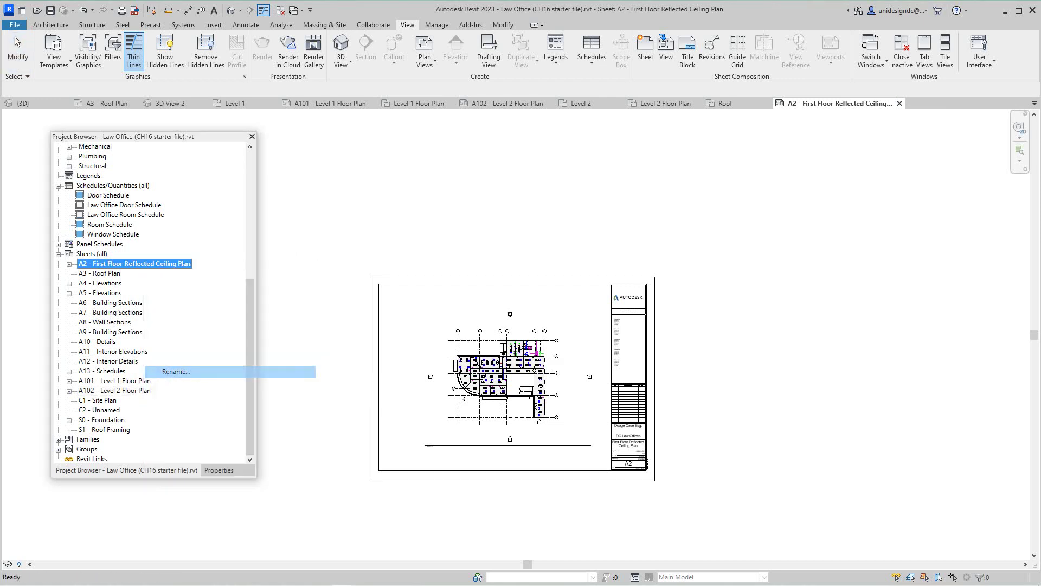
text(A1)
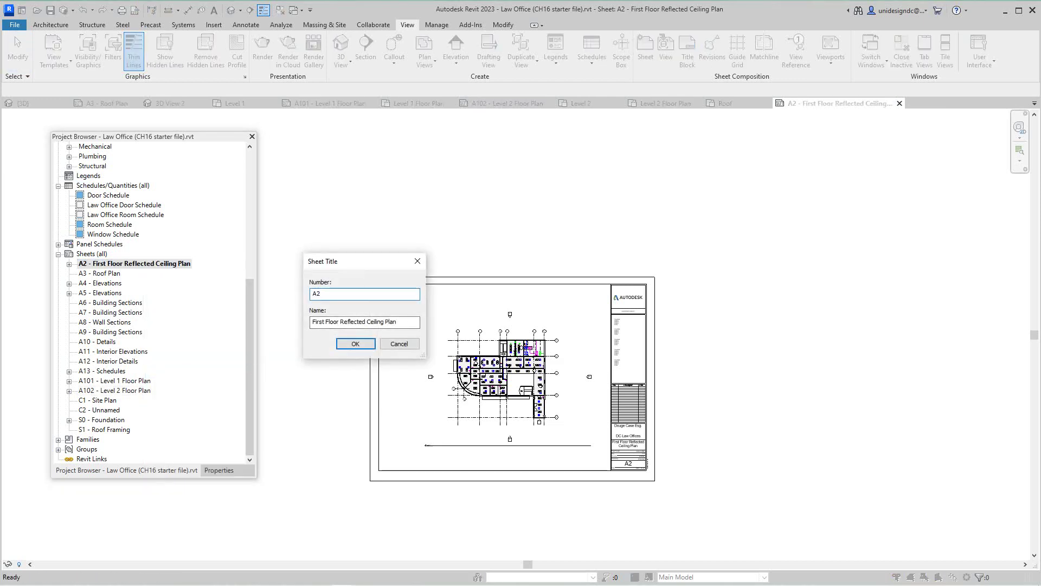
text(03)
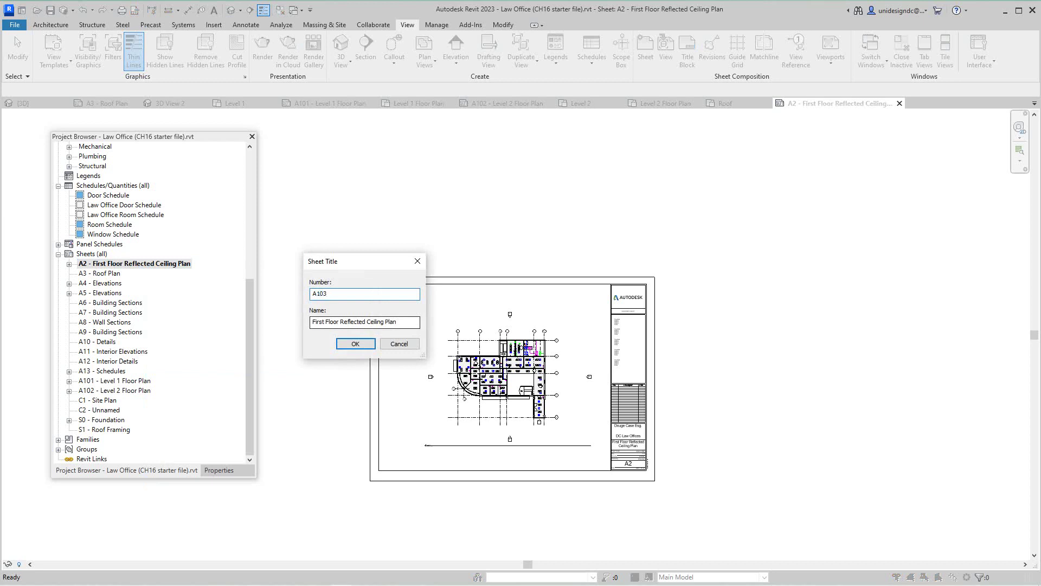
key(Return)
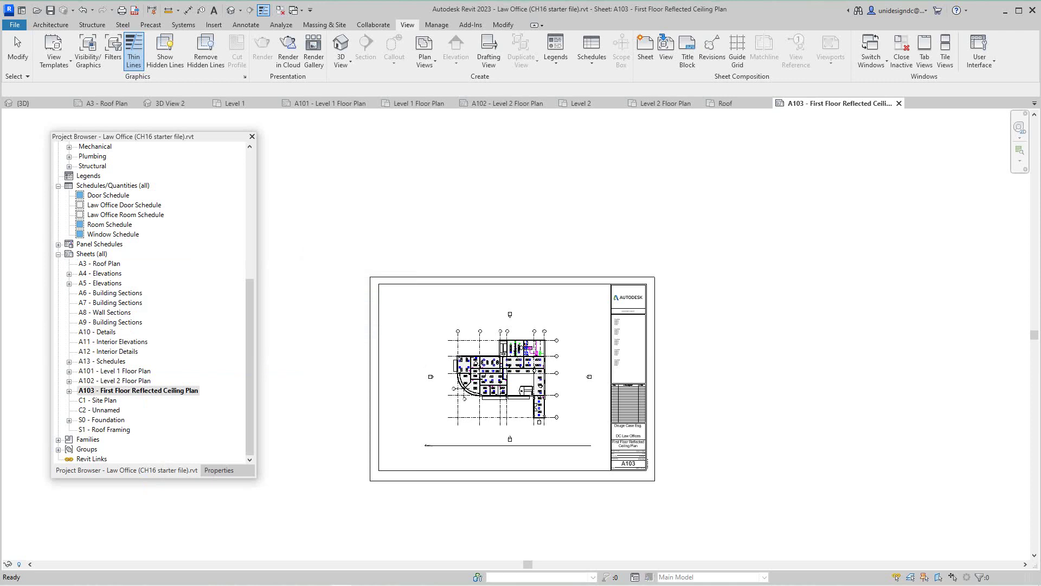
Set the view scale of the ceiling plan viewport on sheet A103 to 1/4" = 1'-0"
click(446, 331)
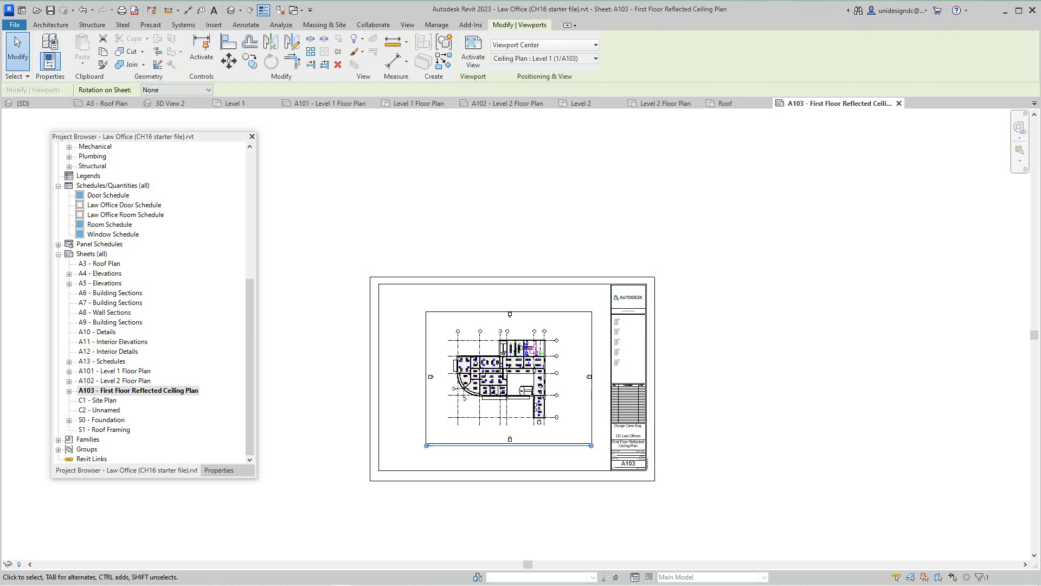
click(219, 470)
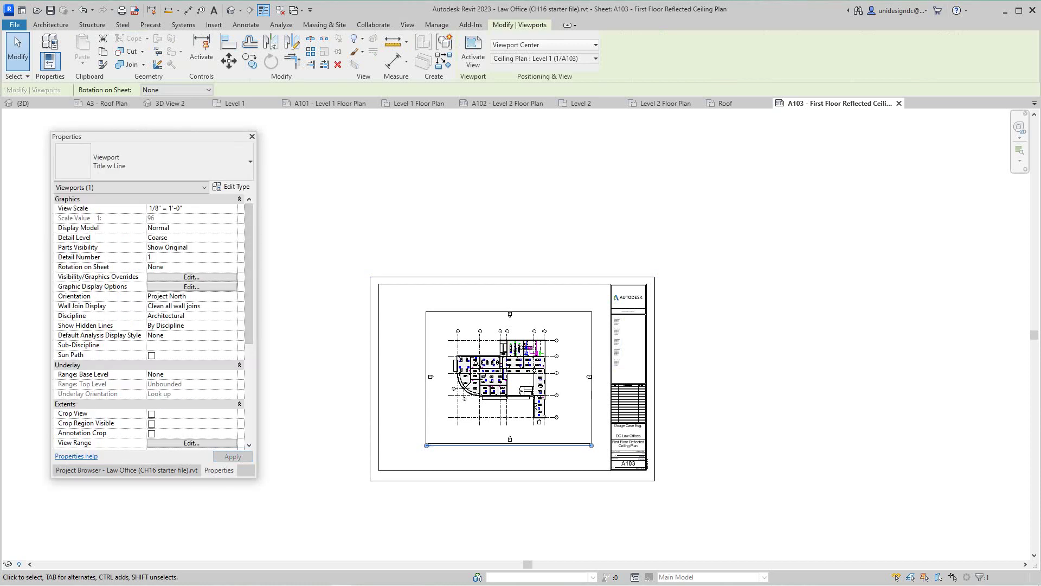
click(191, 208)
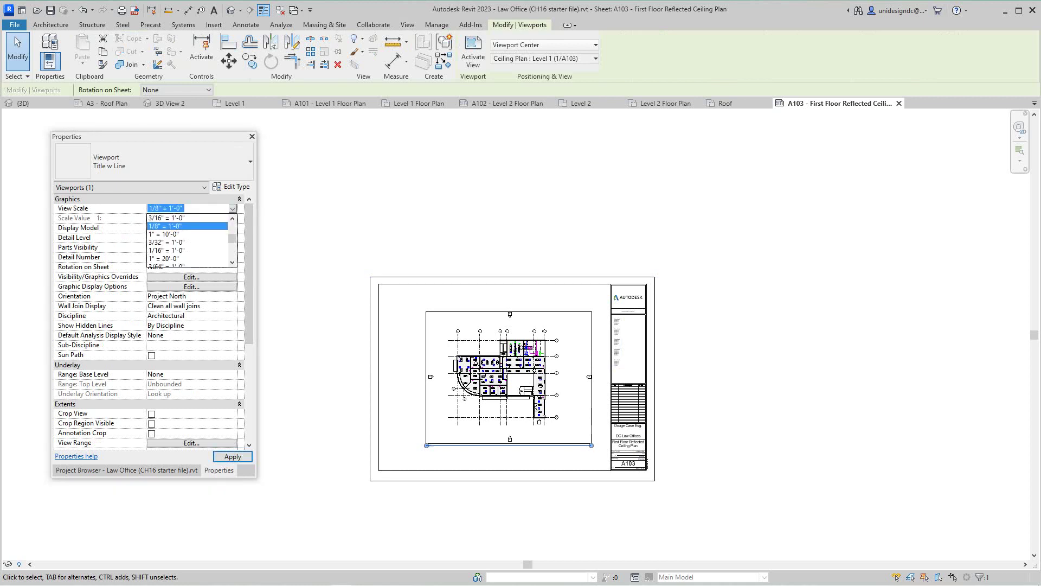
scroll(190, 239, down, 7)
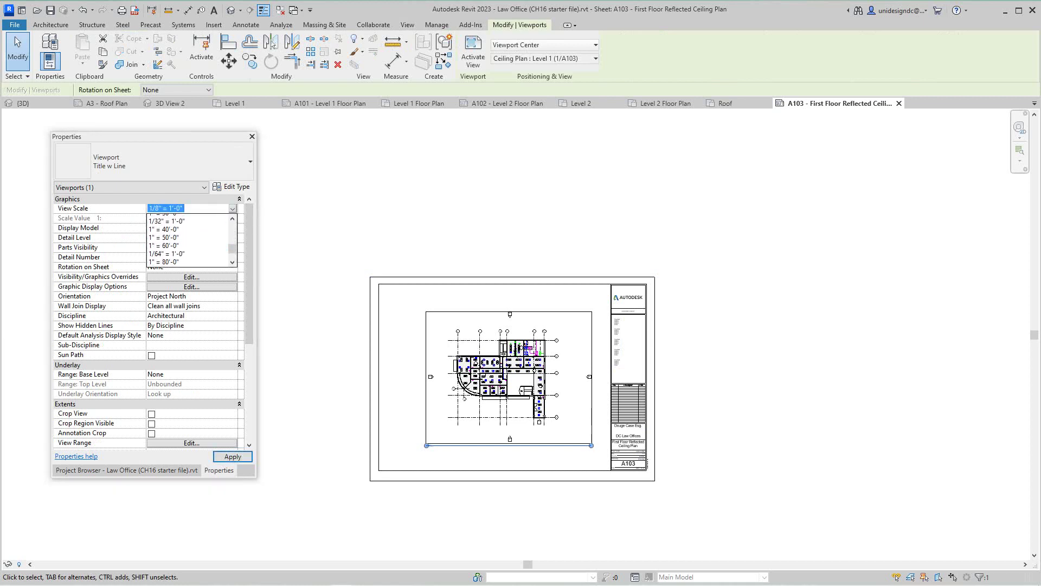
scroll(190, 239, up, 5)
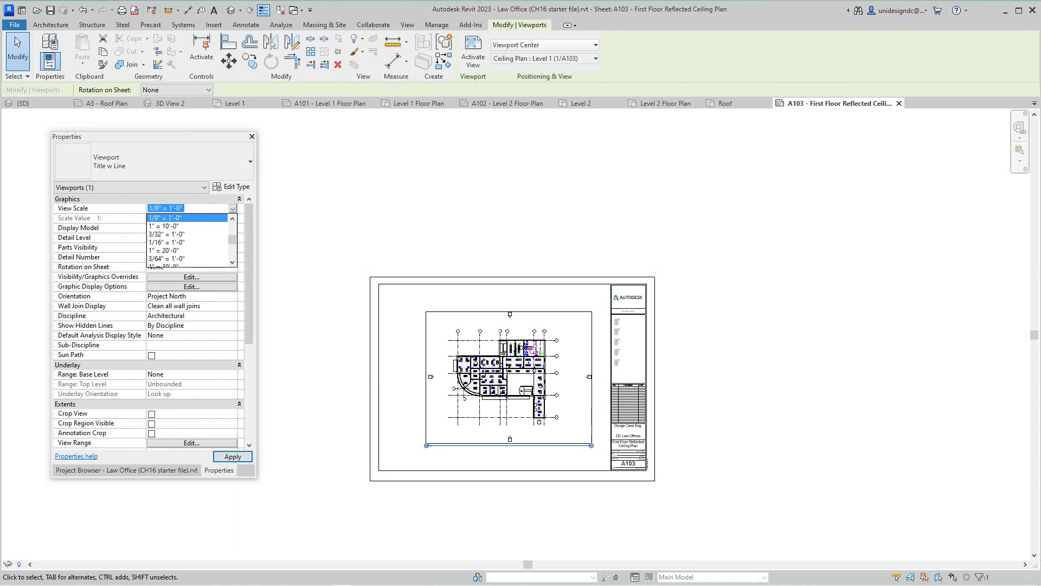
scroll(190, 239, up, 3)
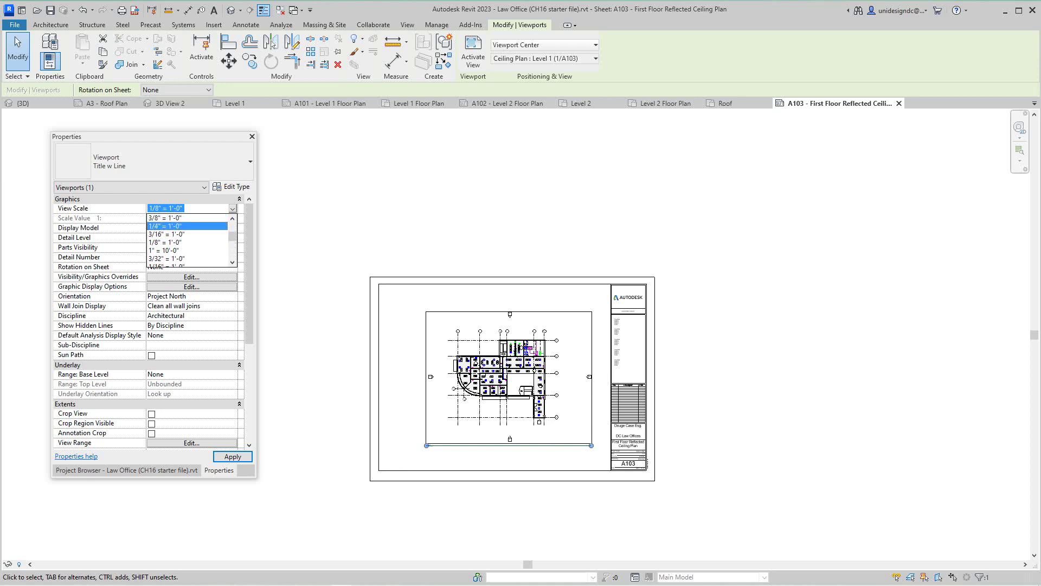
click(166, 226)
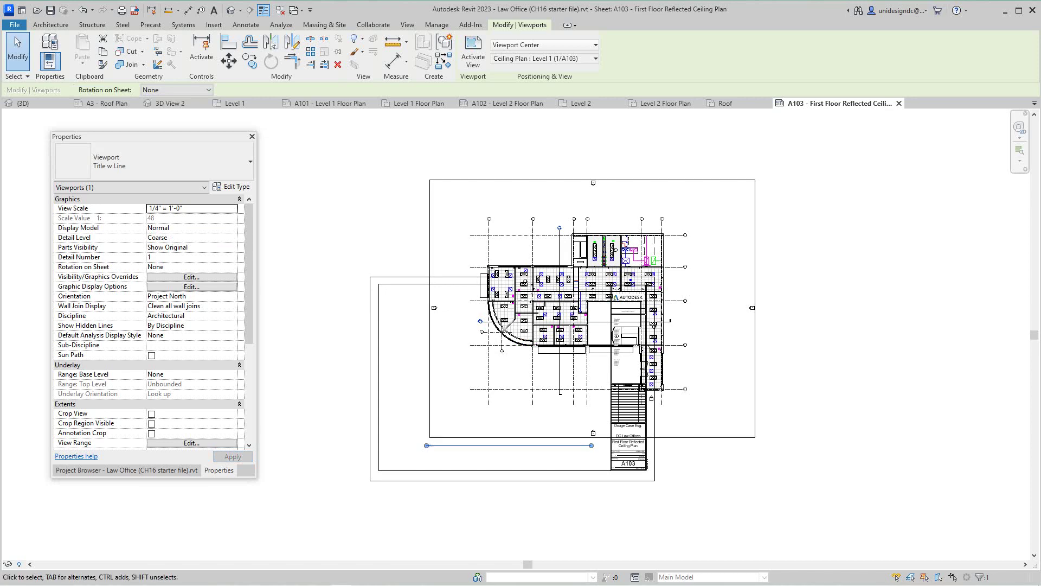
Move the enlarged ceiling plan viewport so the plan fits inside the sheet border, clear of the title block
scroll(907, 327, down, 1)
drag(669, 312, 611, 360)
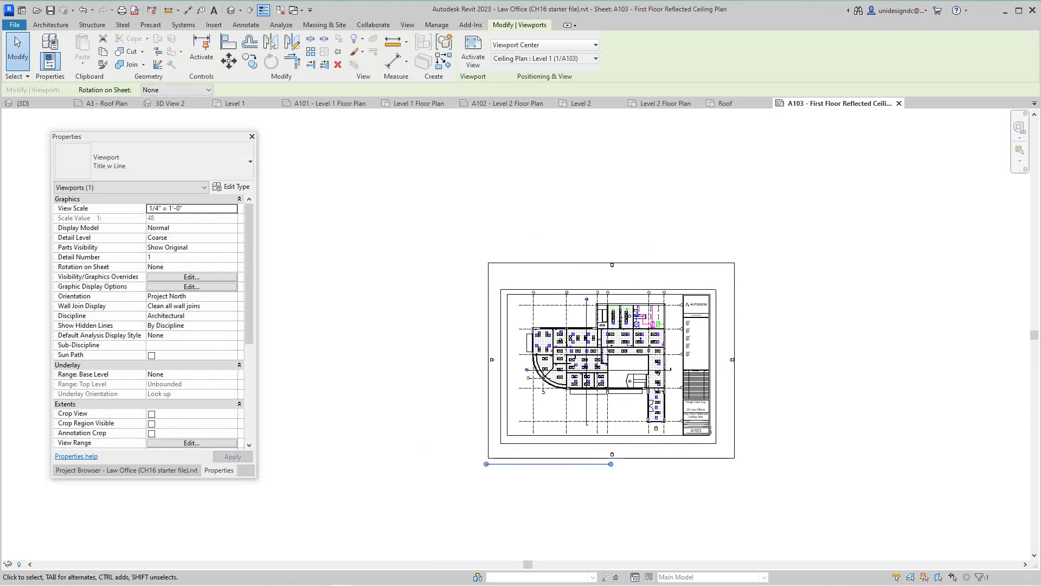
scroll(747, 315, up, 4)
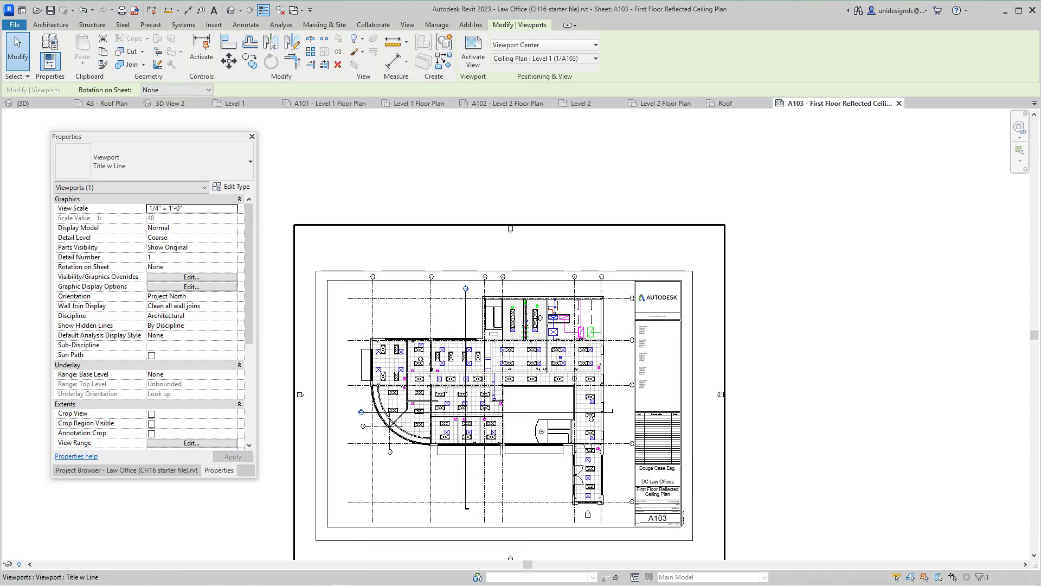
drag(509, 394, 504, 397)
key(Escape)
scroll(808, 272, down, 4)
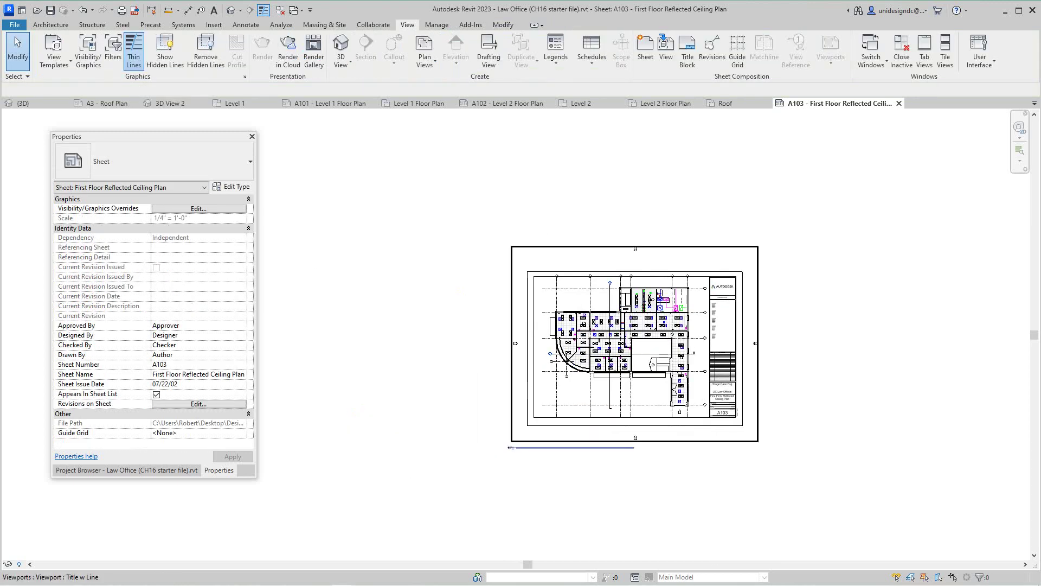
scroll(703, 337, up, 3)
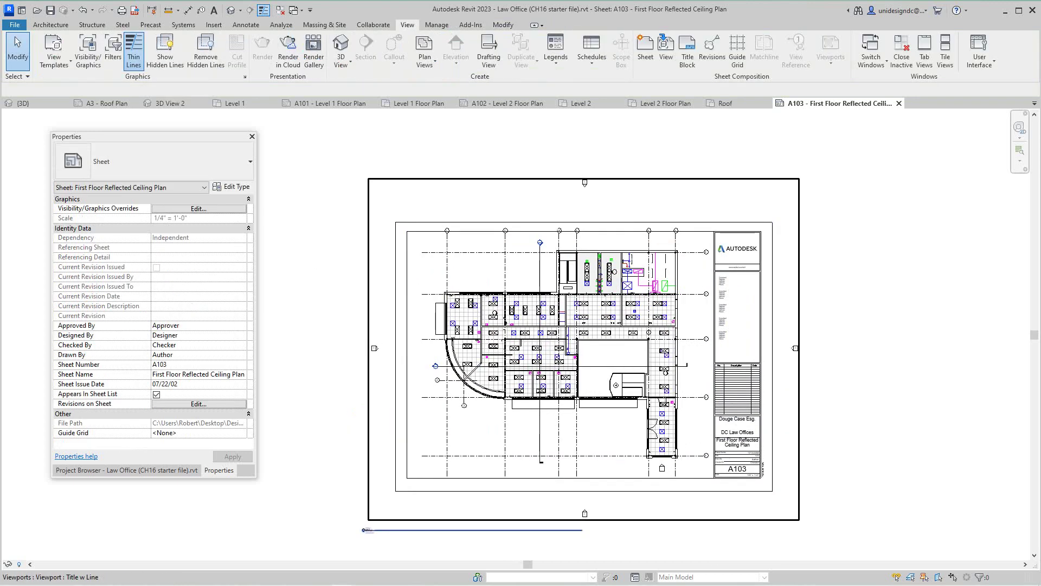
Activate the ceiling plan view on sheet A103 and choose the Architectural Reflected Ceiling Plan view template for it
right_click(700, 321)
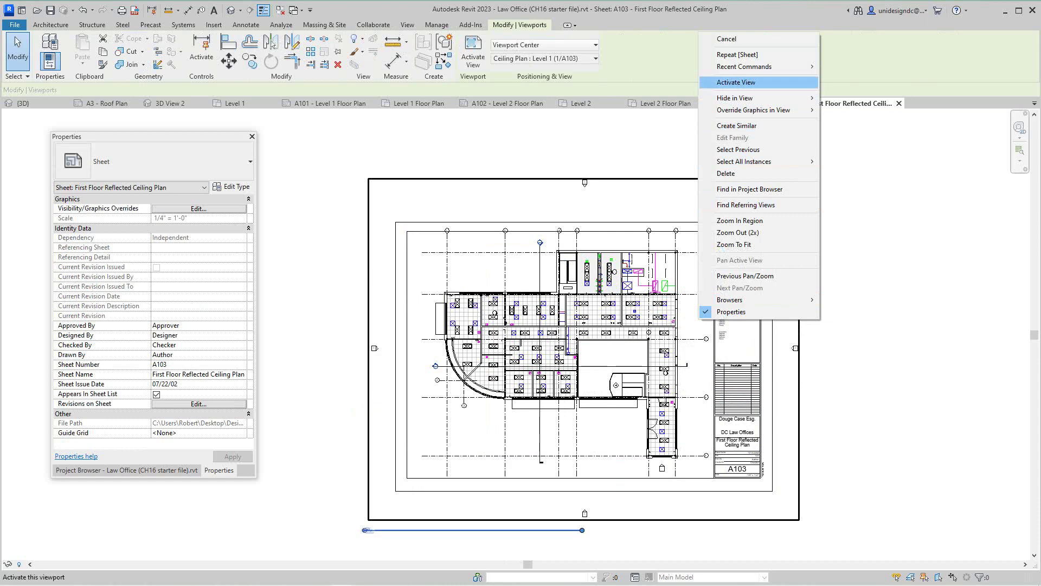
click(735, 82)
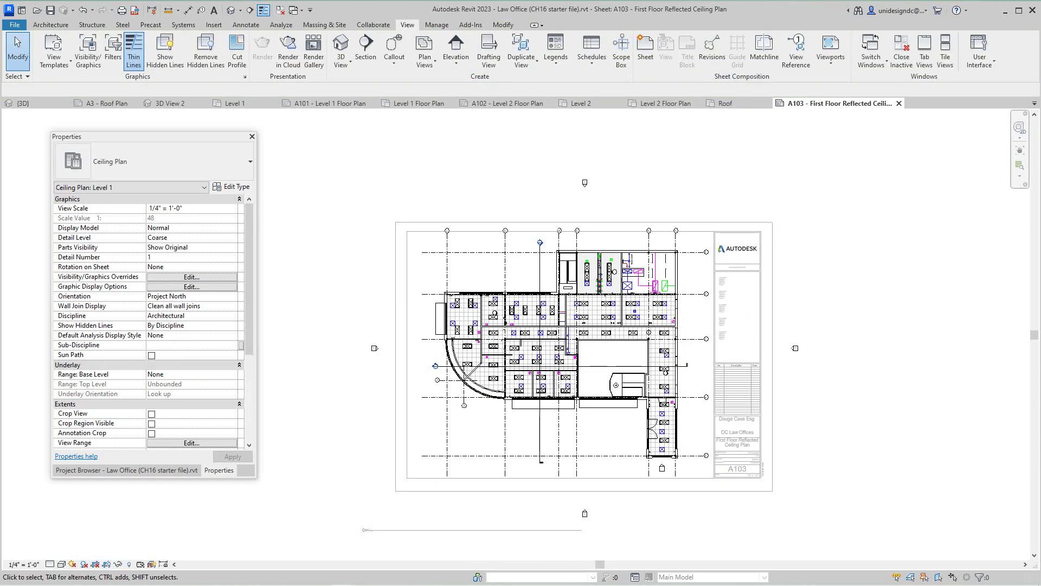
drag(249, 279, 249, 361)
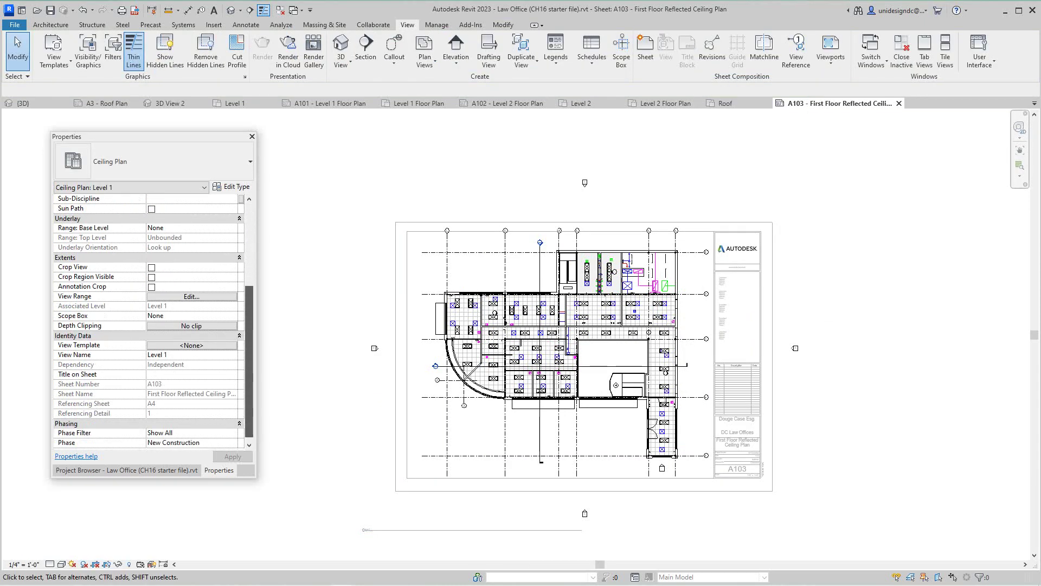
click(192, 345)
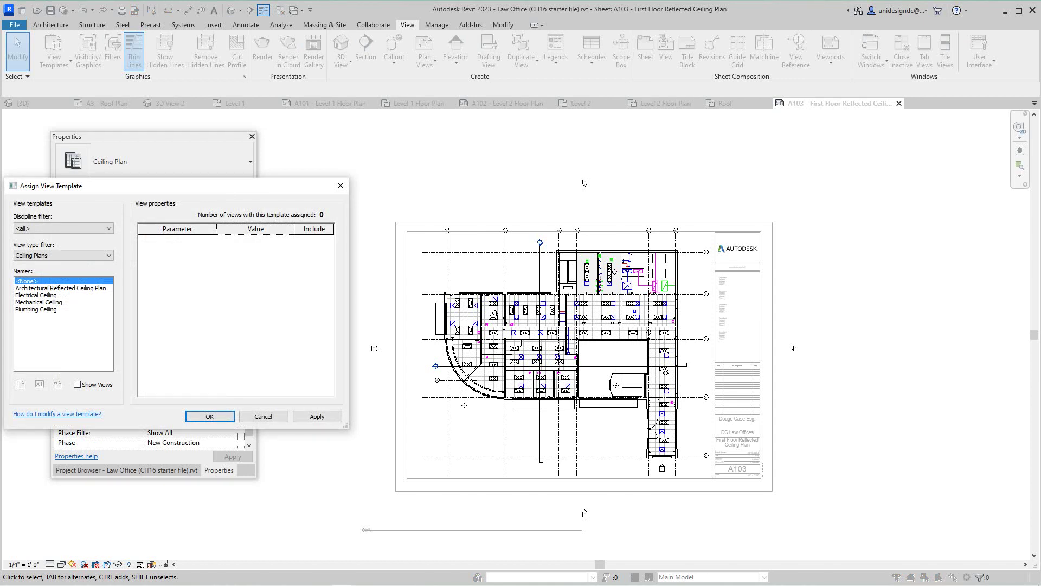
click(60, 288)
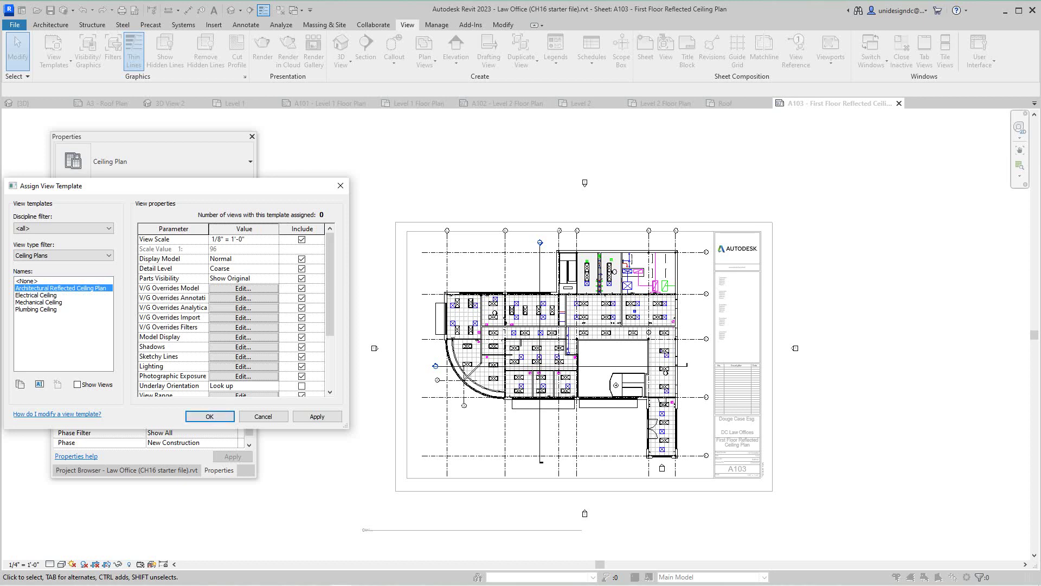
Apply the Architectural Reflected Ceiling Plan template with its view scale set to 1/4" = 1'-0", and deactivate the ceiling plan view
click(243, 239)
click(274, 239)
scroll(242, 270, up, 3)
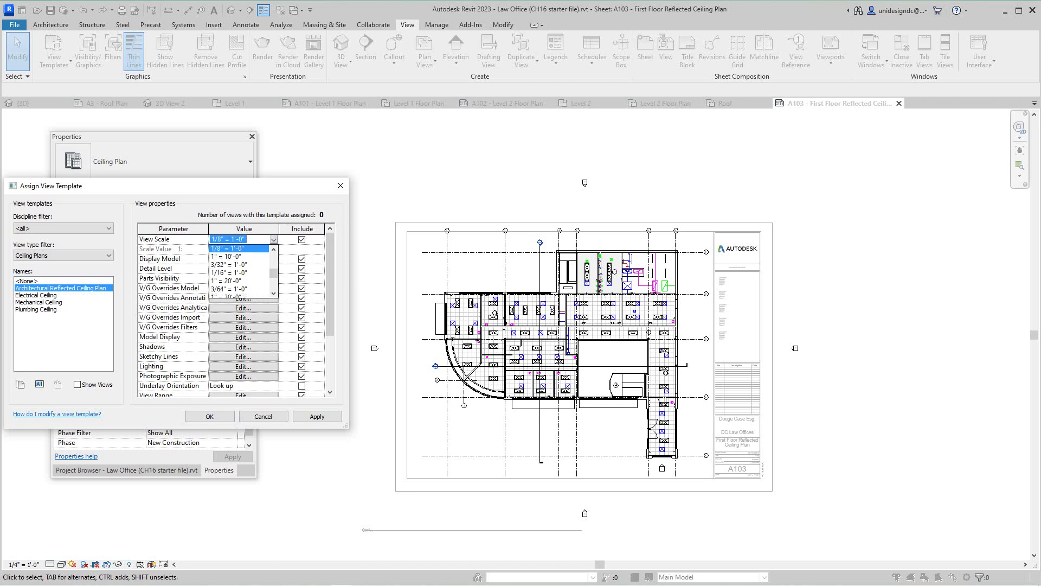
scroll(241, 270, up, 1)
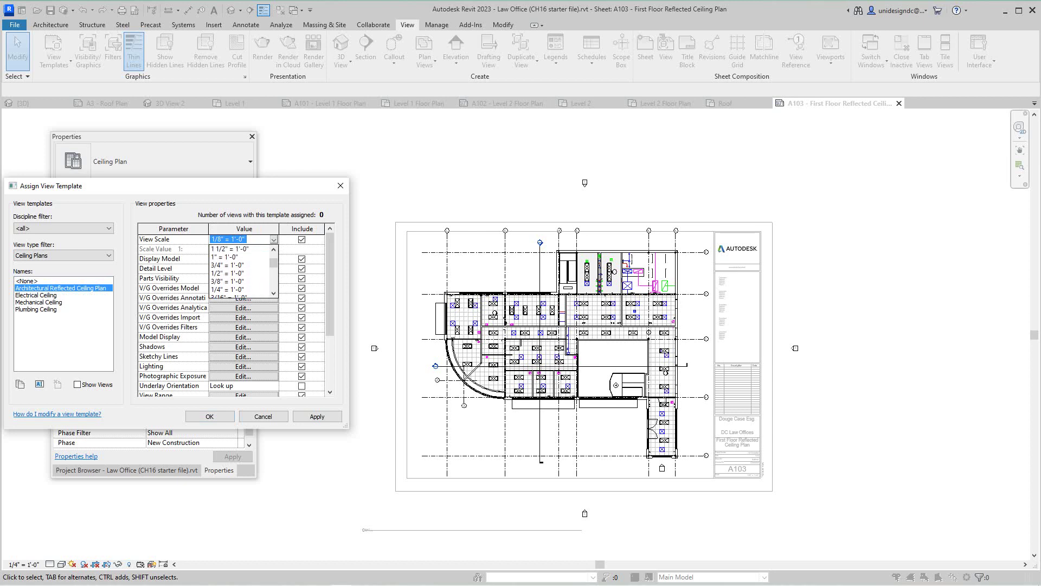
scroll(241, 270, down, 2)
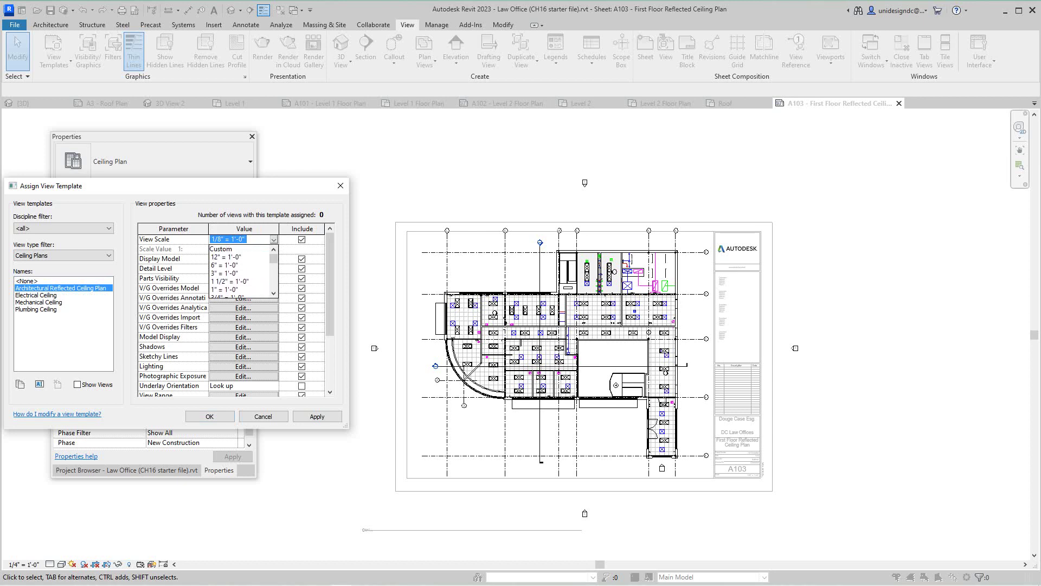
scroll(241, 270, down, 2)
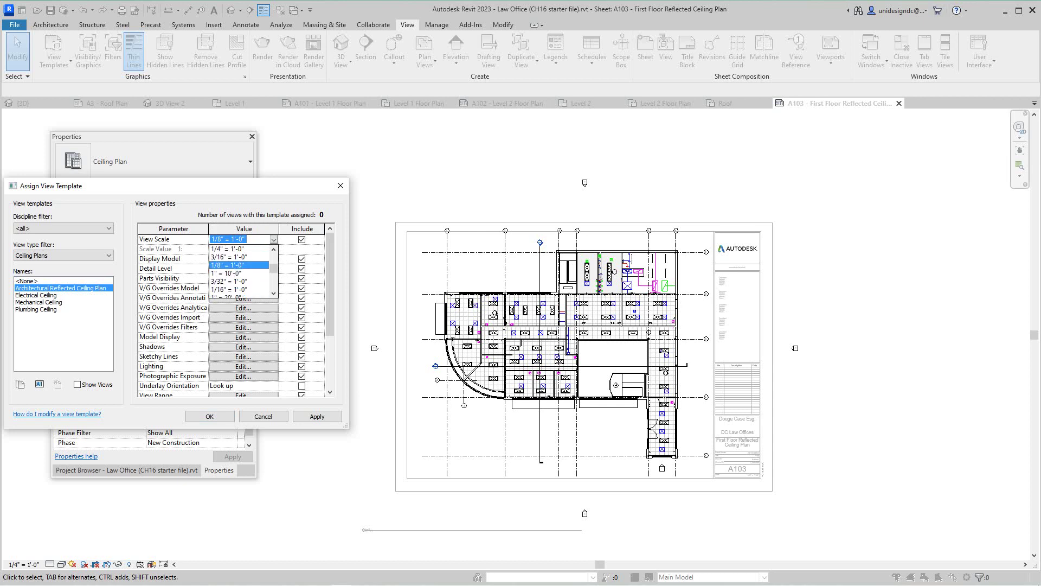
click(239, 249)
click(316, 416)
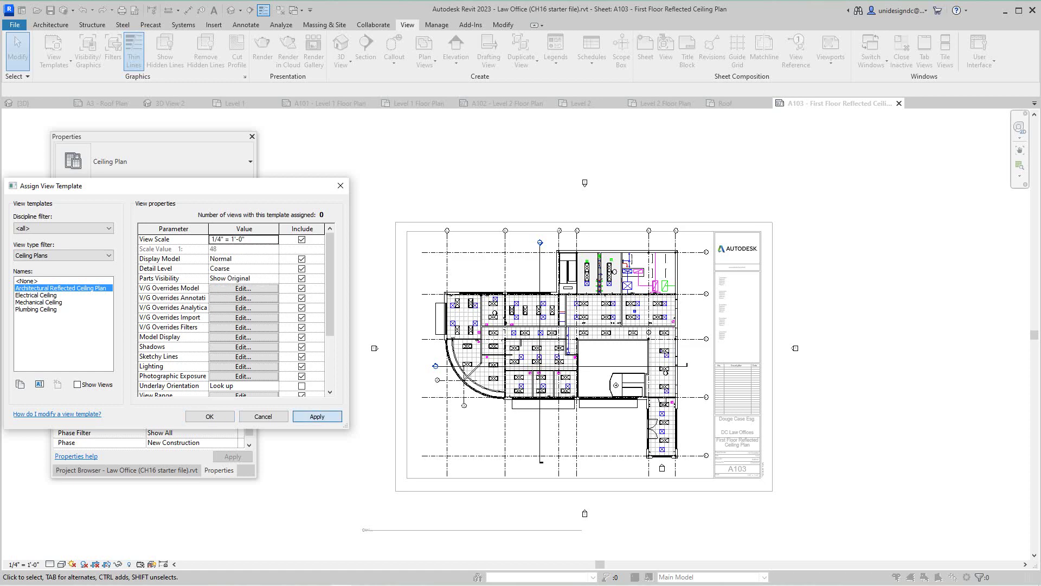
click(209, 416)
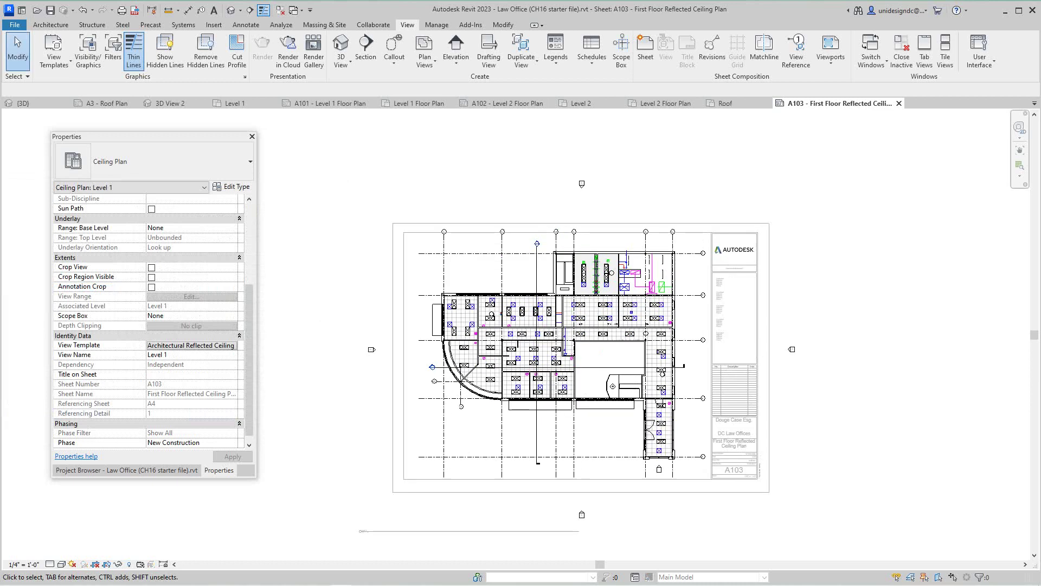
right_click(795, 313)
click(838, 364)
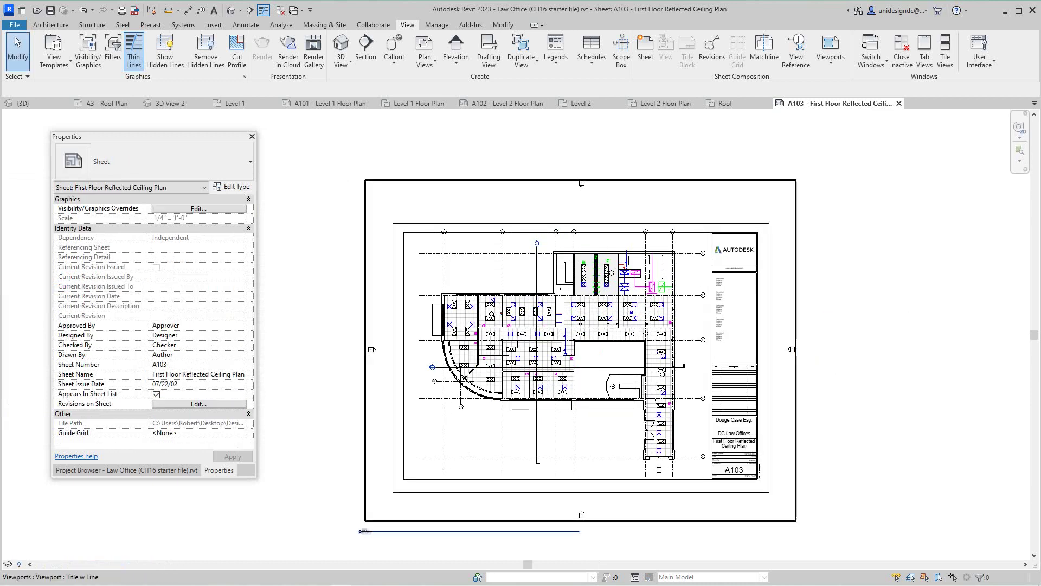
Activate the ceiling plan view on sheet A103, check its assigned Architectural Reflected Ceiling Plan view template, and deactivate the view
right_click(608, 345)
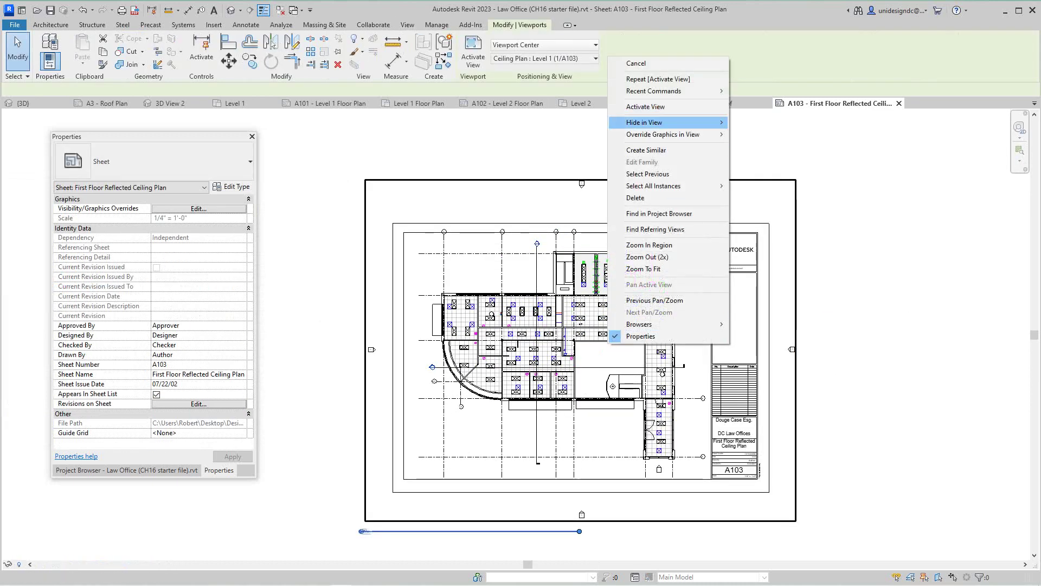
key(Escape)
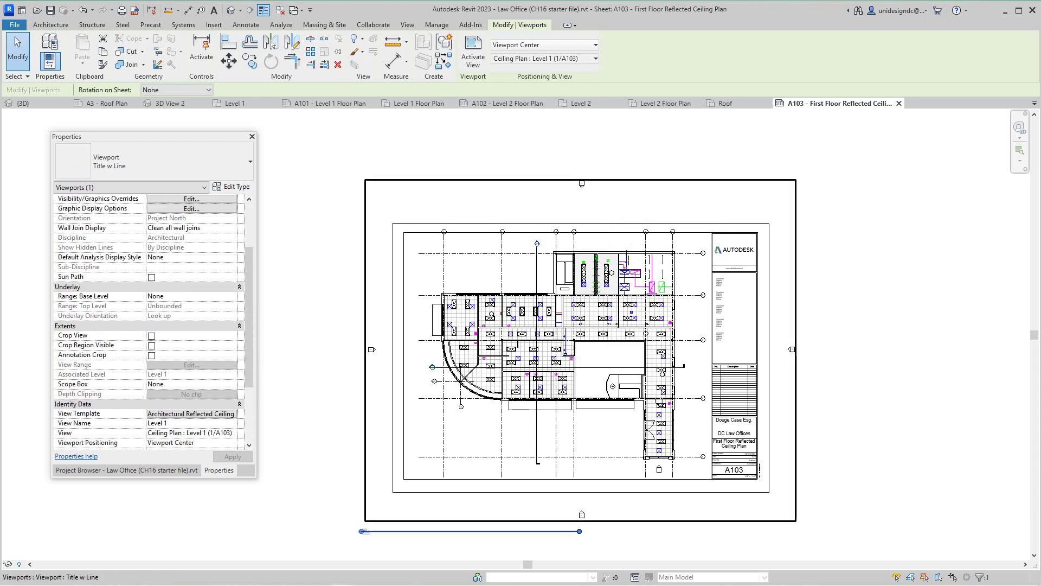
right_click(538, 137)
click(575, 187)
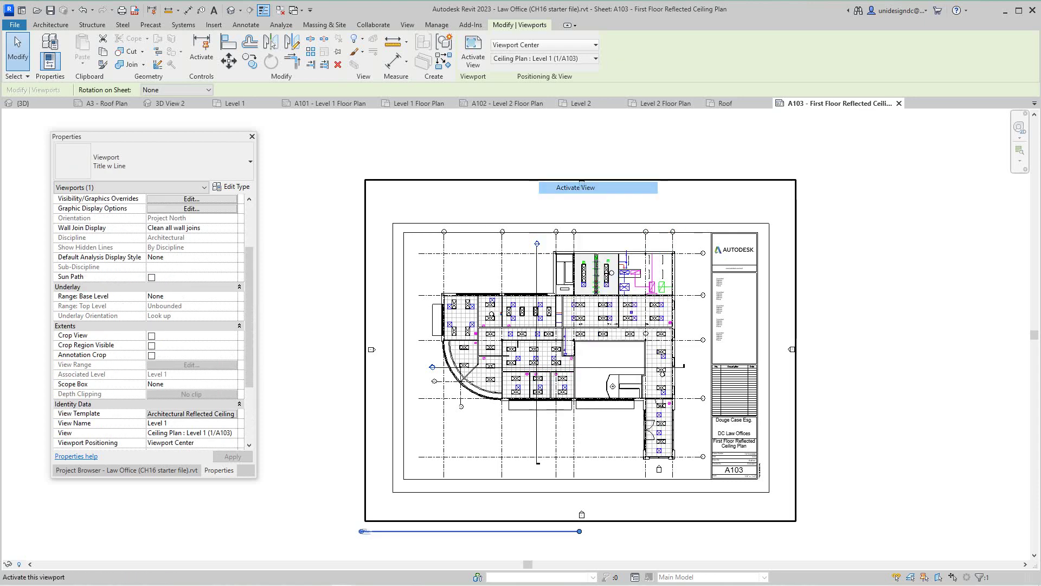
scroll(146, 320, down, 3)
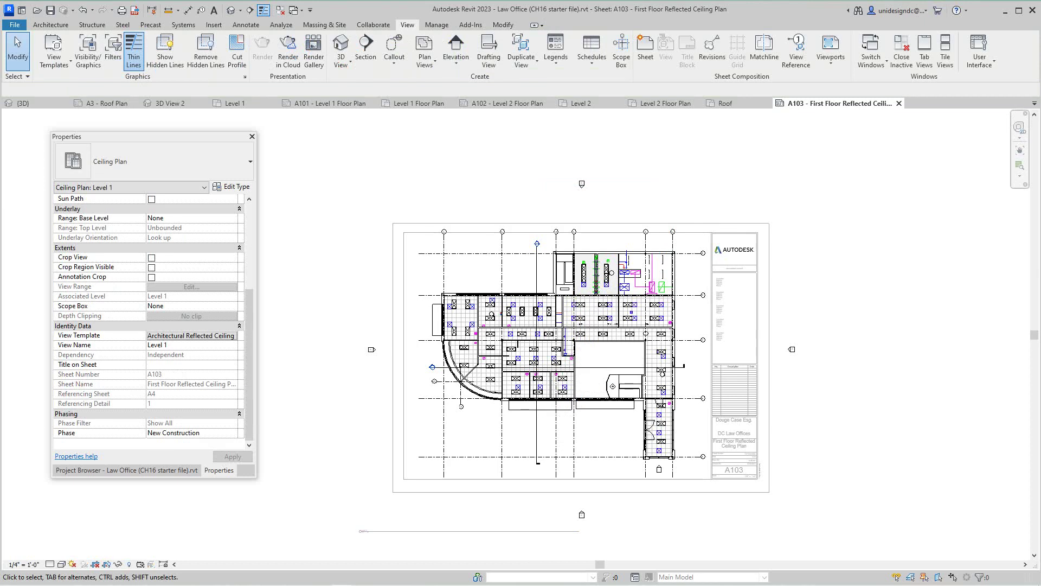
click(192, 335)
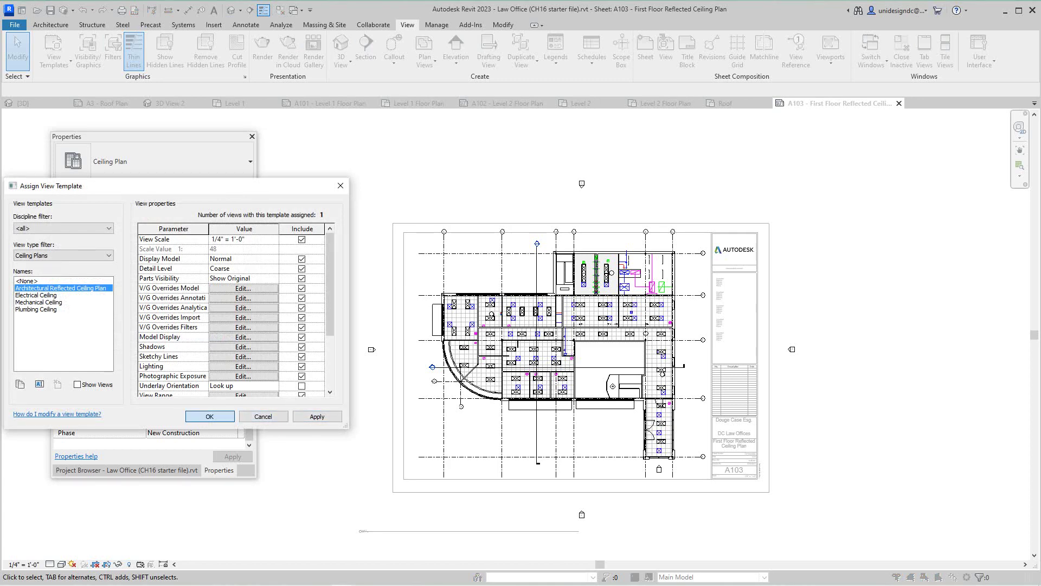
click(210, 415)
right_click(894, 407)
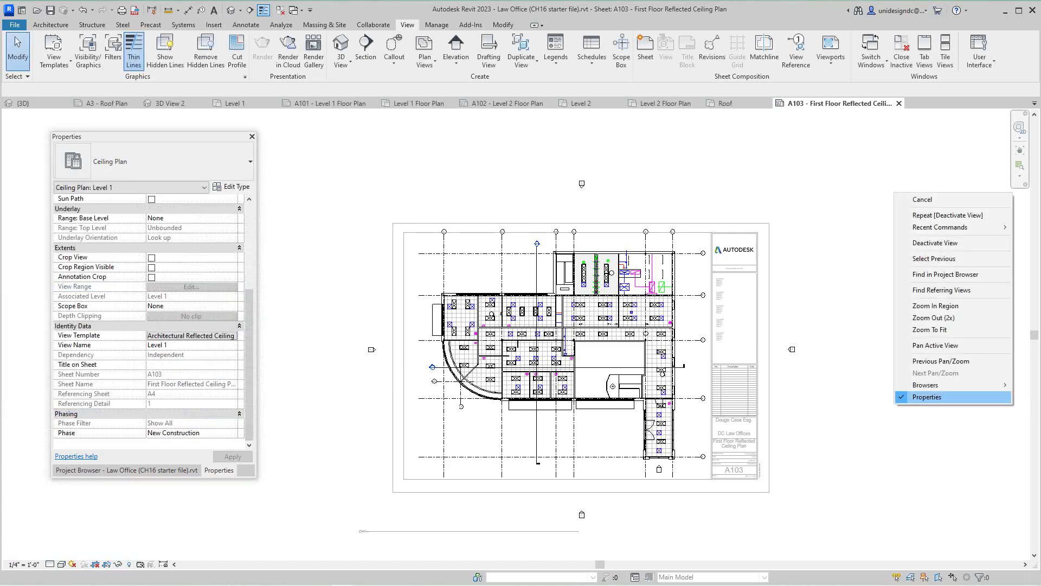
click(936, 242)
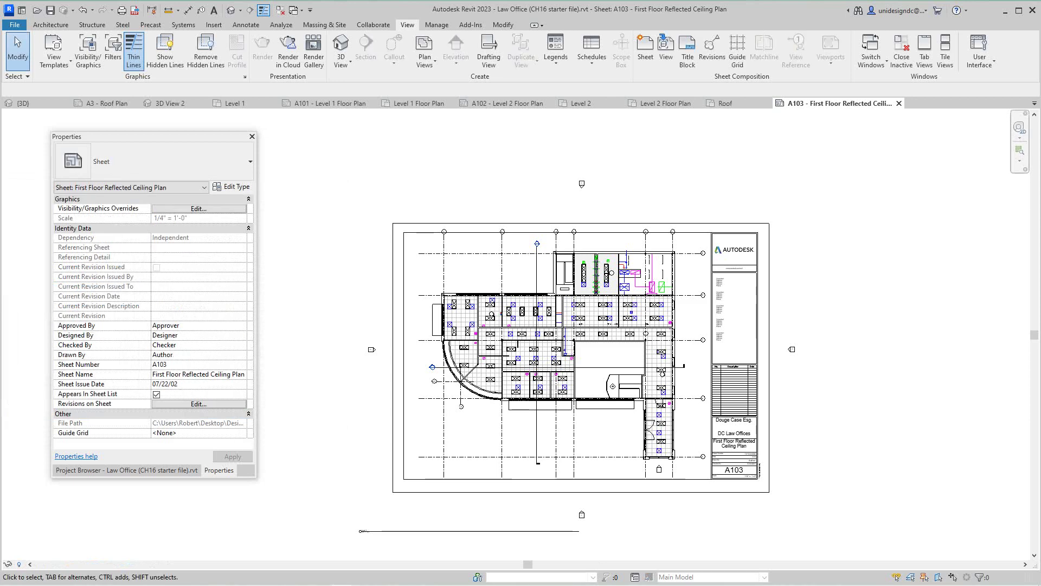
Shorten the ceiling plan viewport's title line on sheet A103 so it spans only the view title
scroll(704, 401, up, 3)
key(Tab)
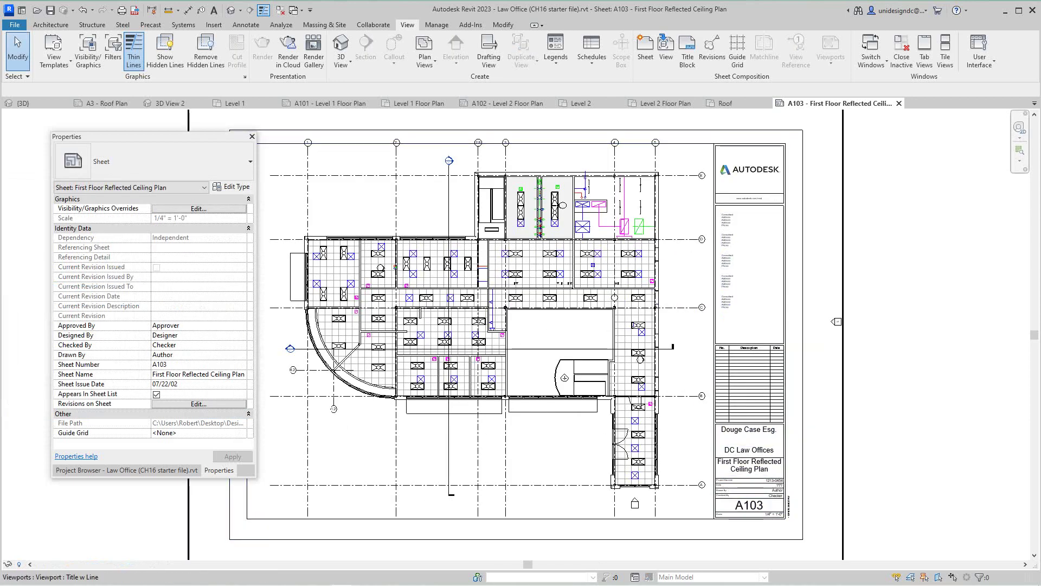
scroll(623, 220, down, 4)
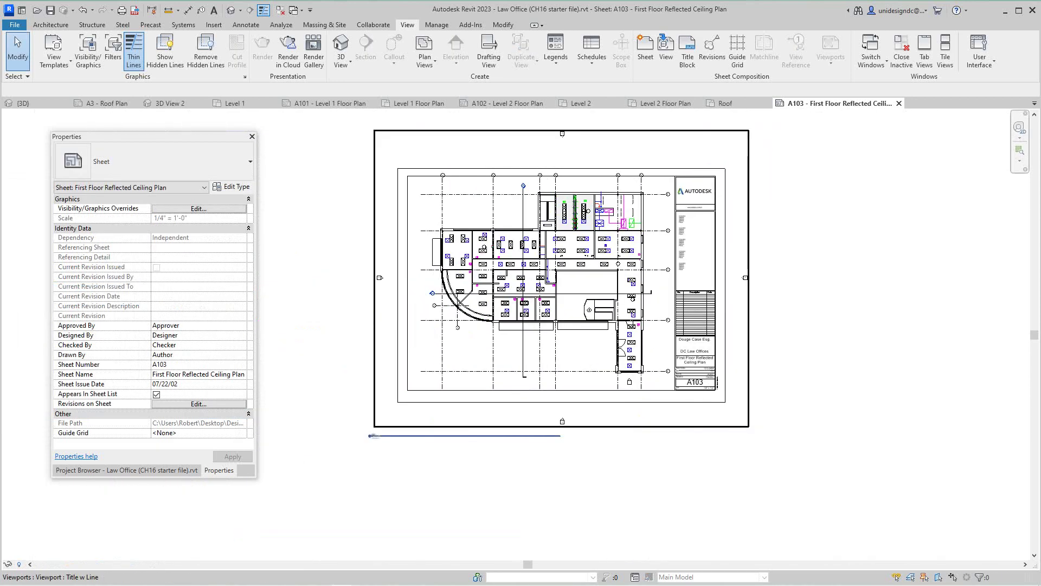
click(372, 435)
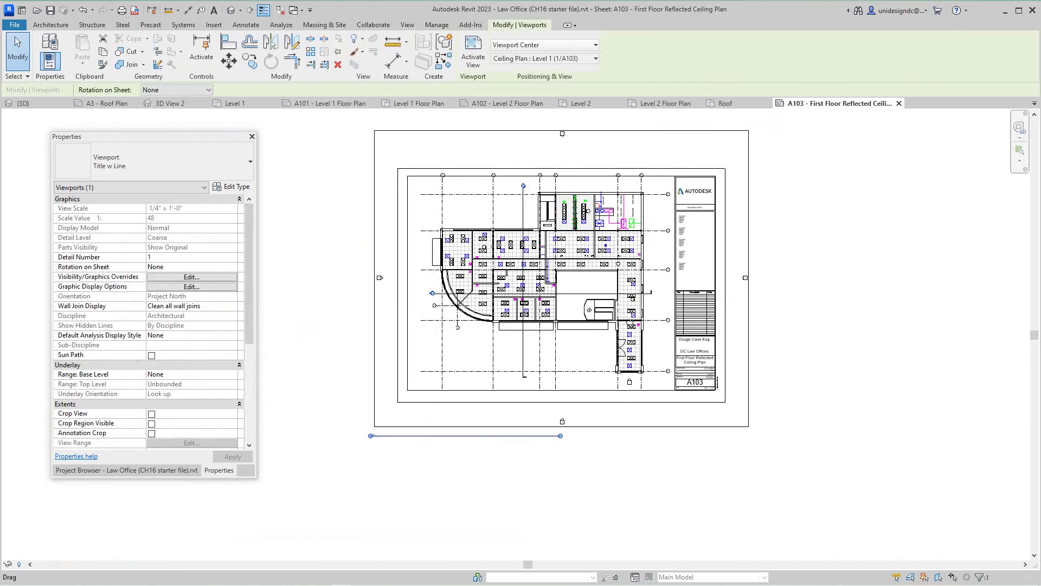
key(Escape)
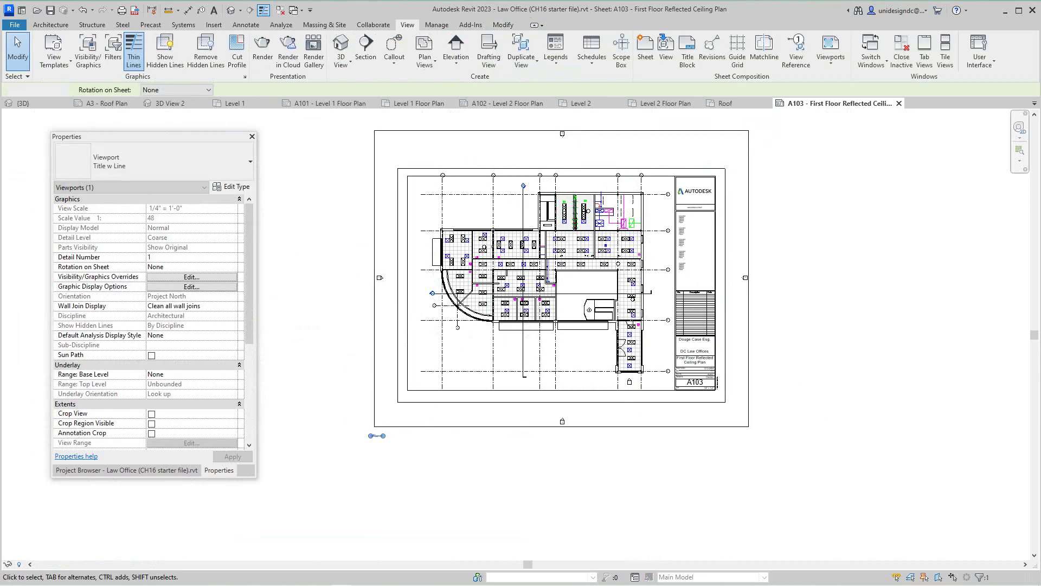
Move the ceiling plan's view title inside the sheet border, below the curved wall at the plan's lower-left corner
click(372, 436)
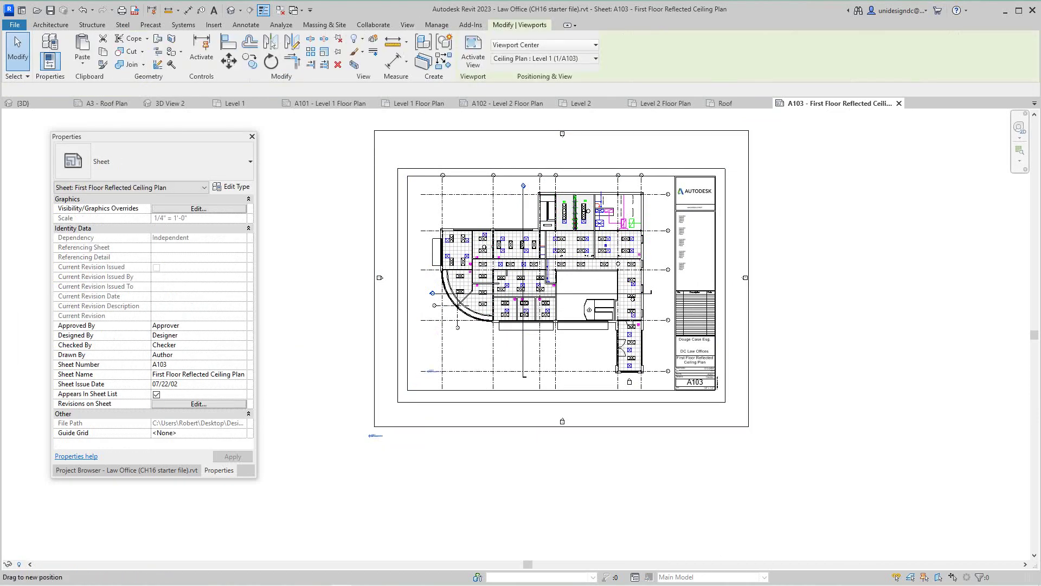
drag(431, 371, 433, 375)
scroll(864, 187, down, 2)
middle_click(864, 187)
middle_click(864, 187)
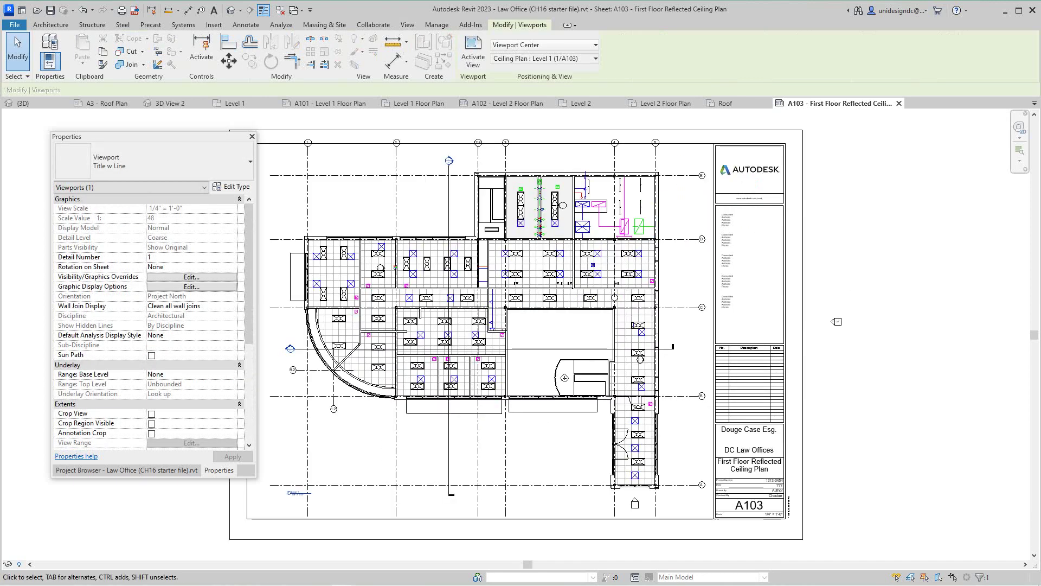
key(Escape)
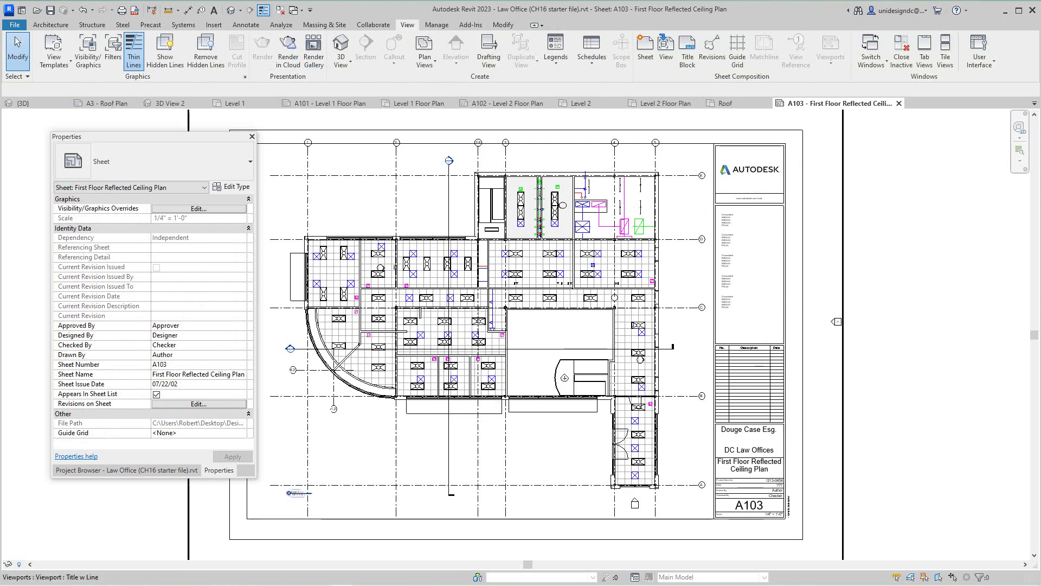
Activate the ceiling plan view and hide the horizontal rectangular duct in the upper-right room between grids D and E
scroll(686, 206, up, 1)
right_click(686, 205)
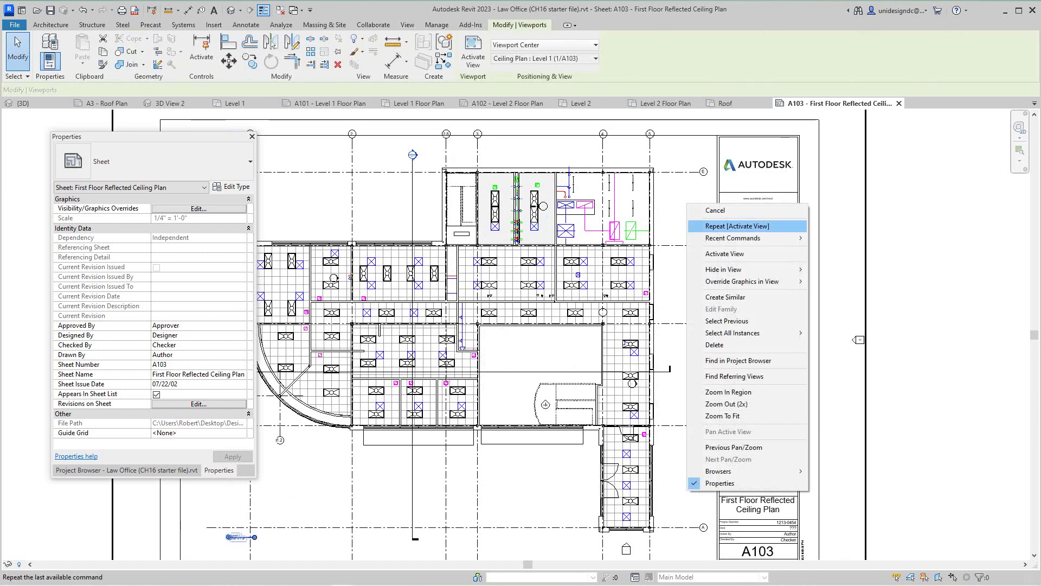
click(716, 253)
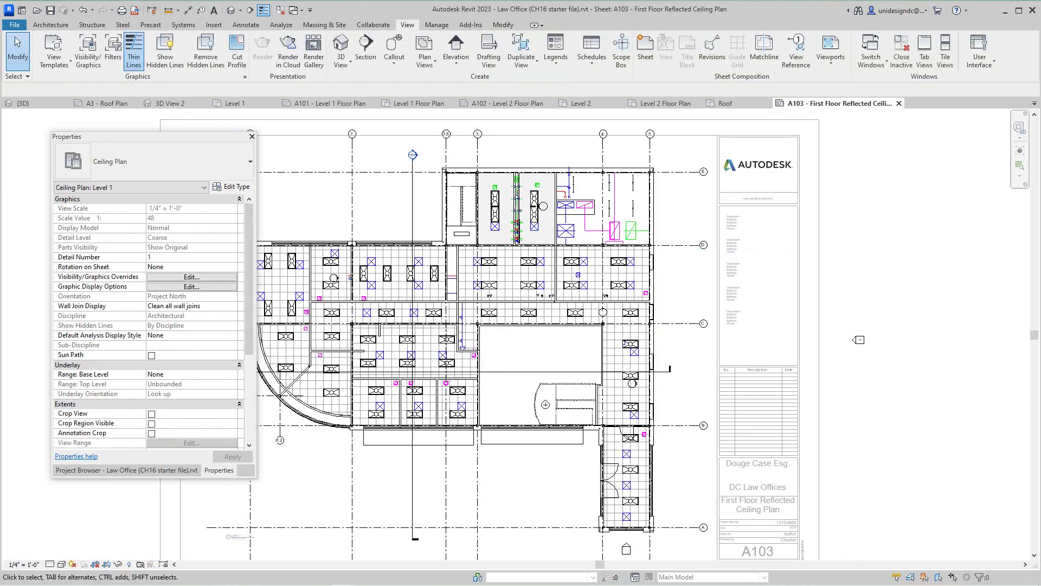
scroll(152, 322, down, 1)
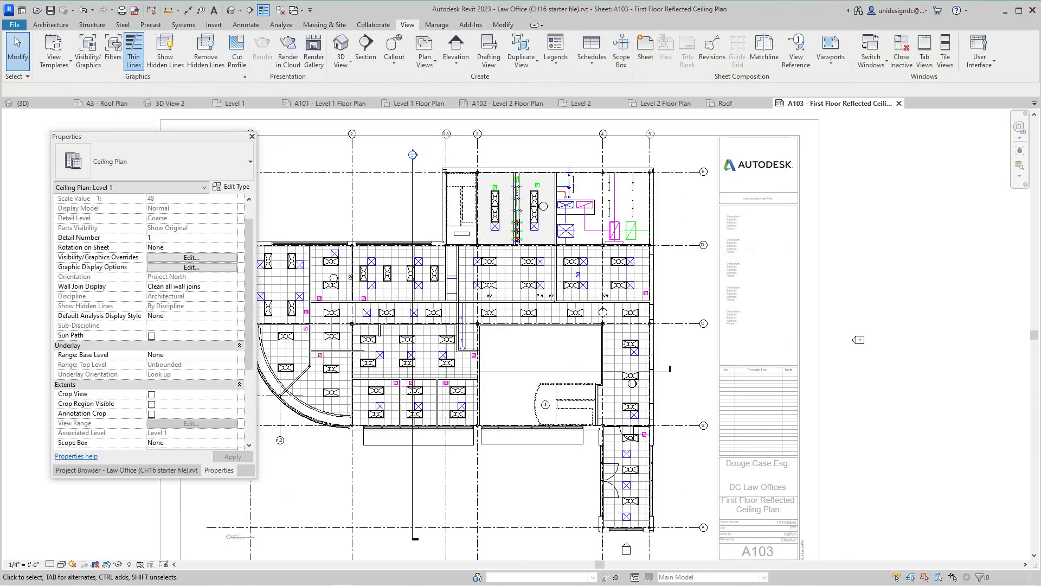
scroll(152, 322, down, 3)
scroll(300, 298, up, 1)
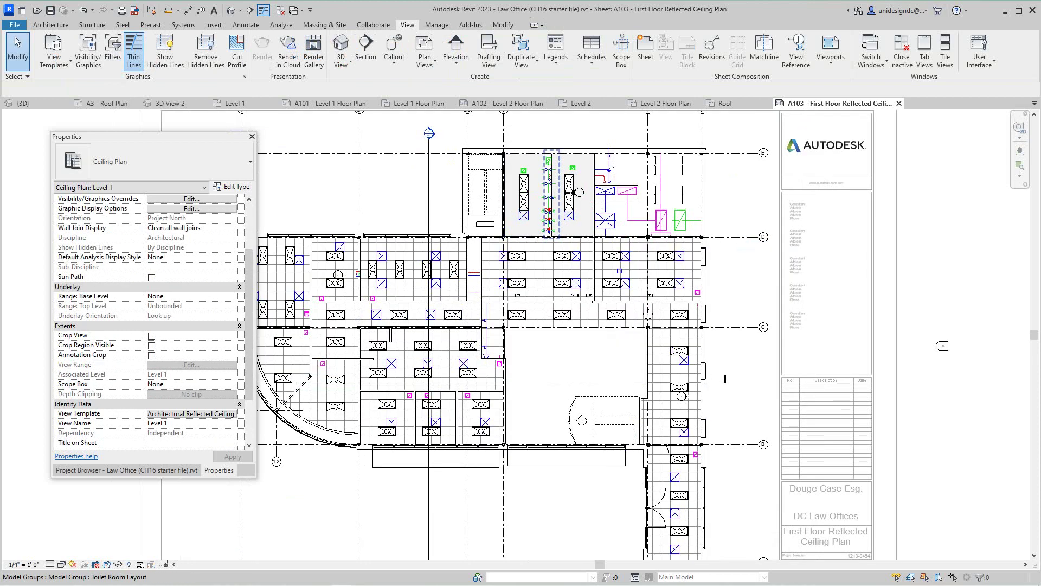
scroll(605, 204, up, 3)
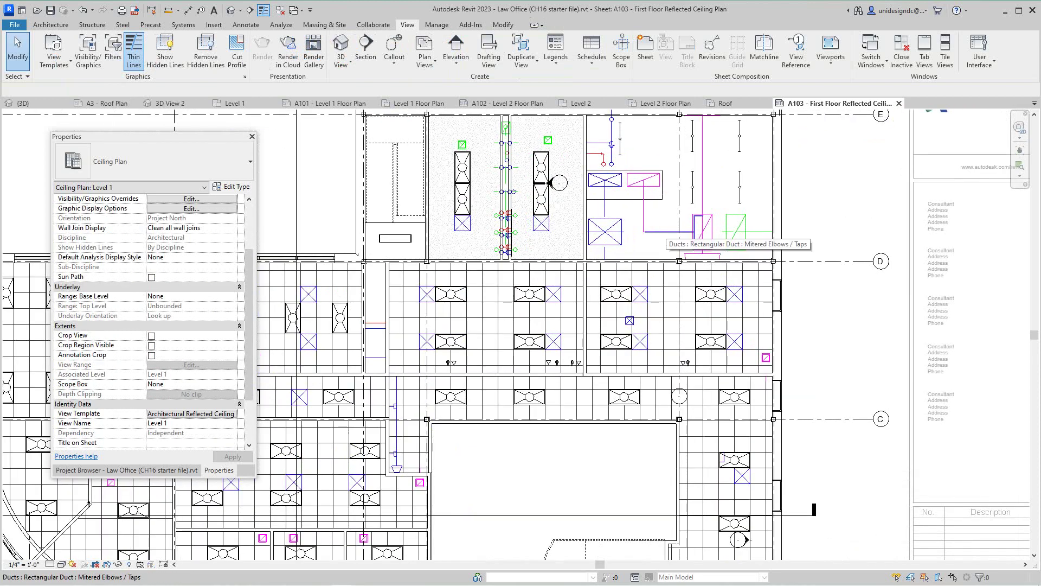
scroll(666, 228, down, 1)
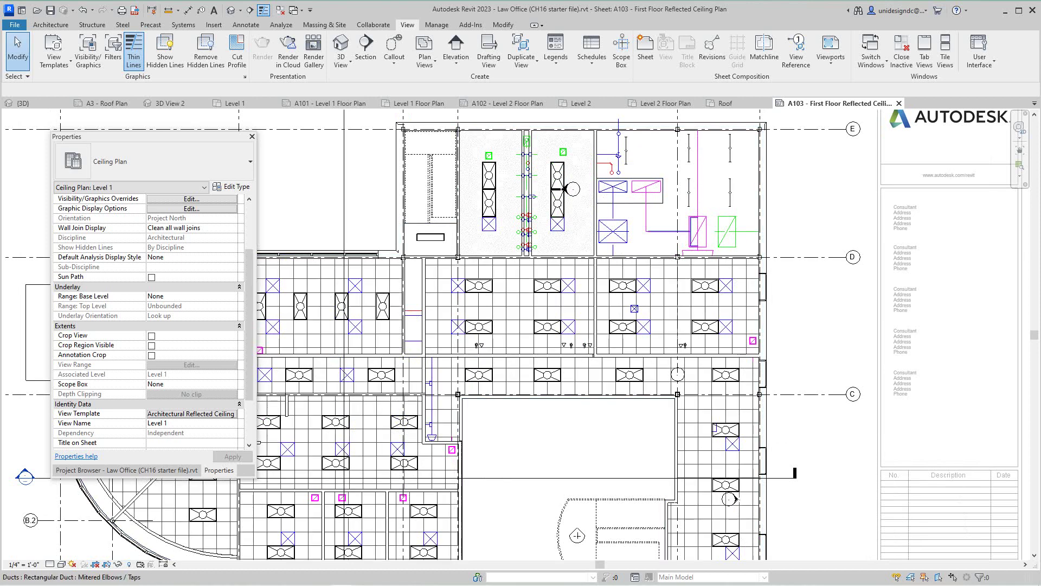
click(667, 231)
right_click(667, 231)
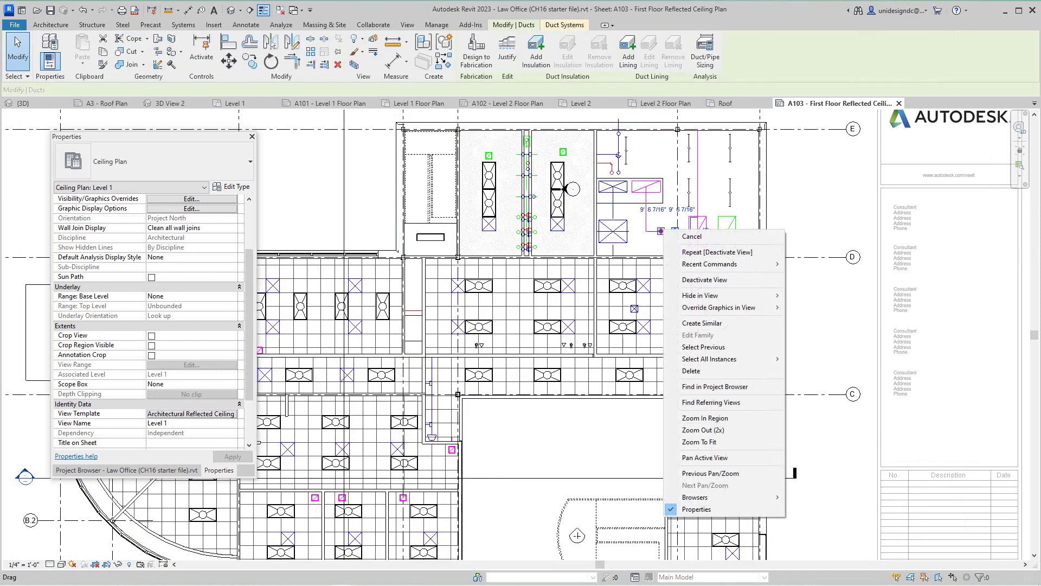
mouse_move(705, 295)
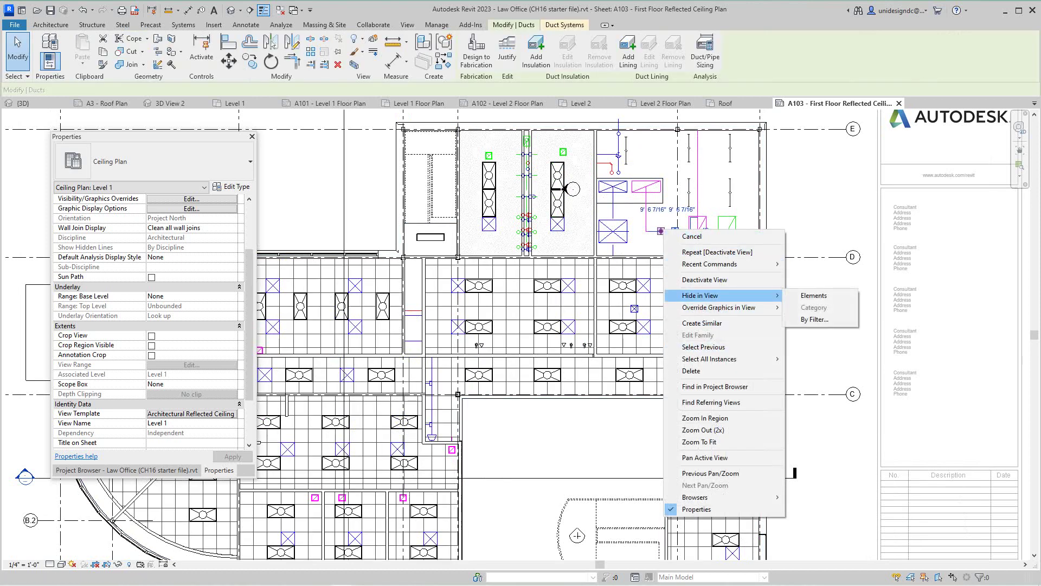
click(814, 295)
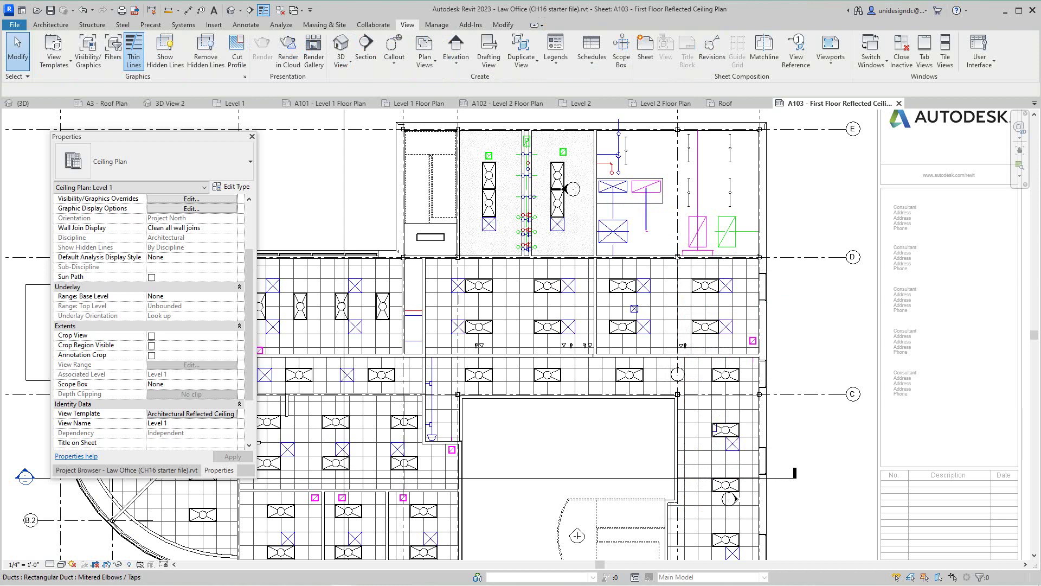
Hide the vertical rectangular duct below the magenta equipment symbol between grids D and E in the ceiling plan
right_click(646, 215)
mouse_move(684, 280)
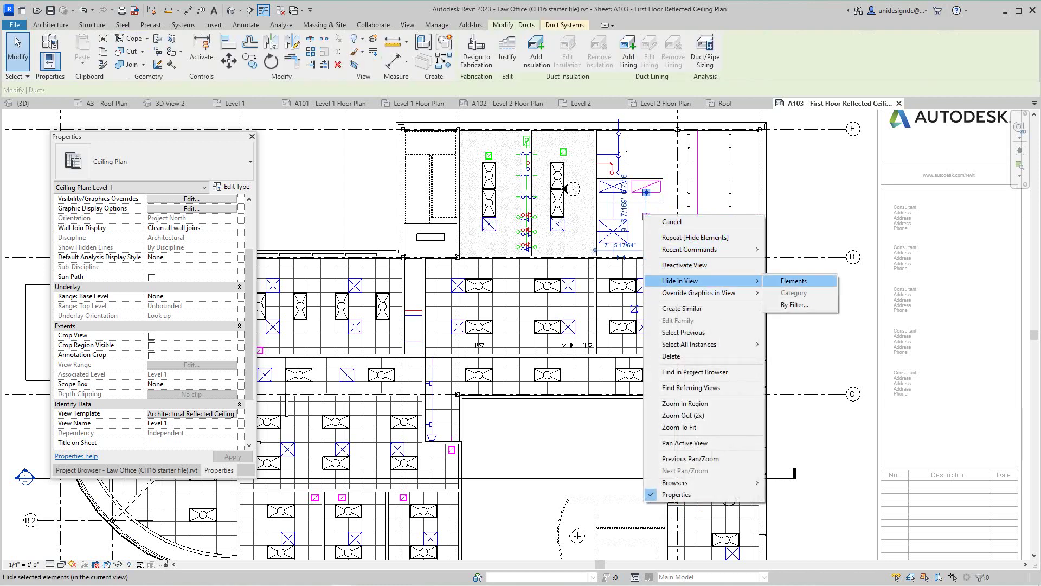
click(794, 281)
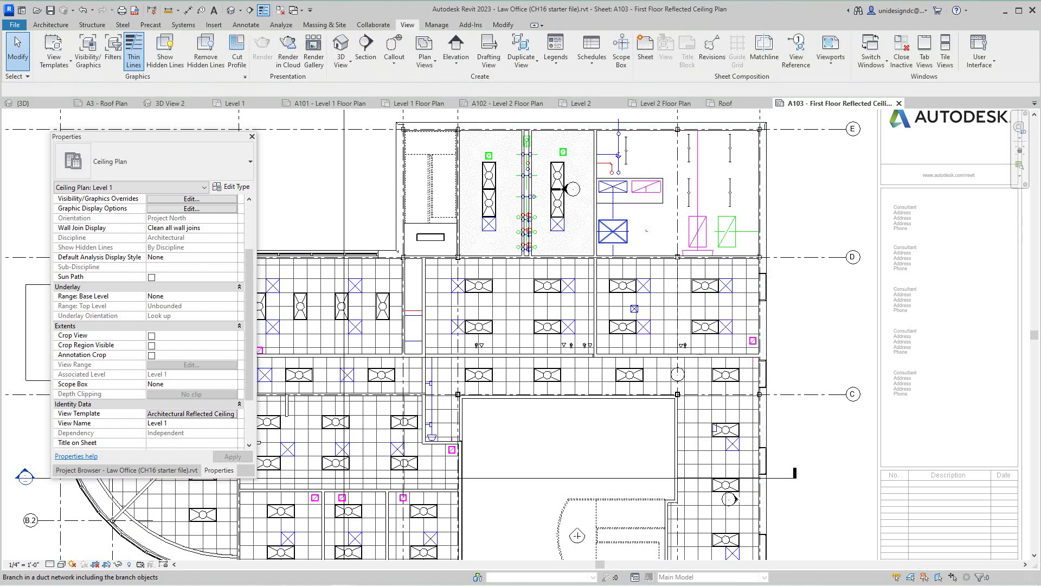
scroll(794, 186, down, 2)
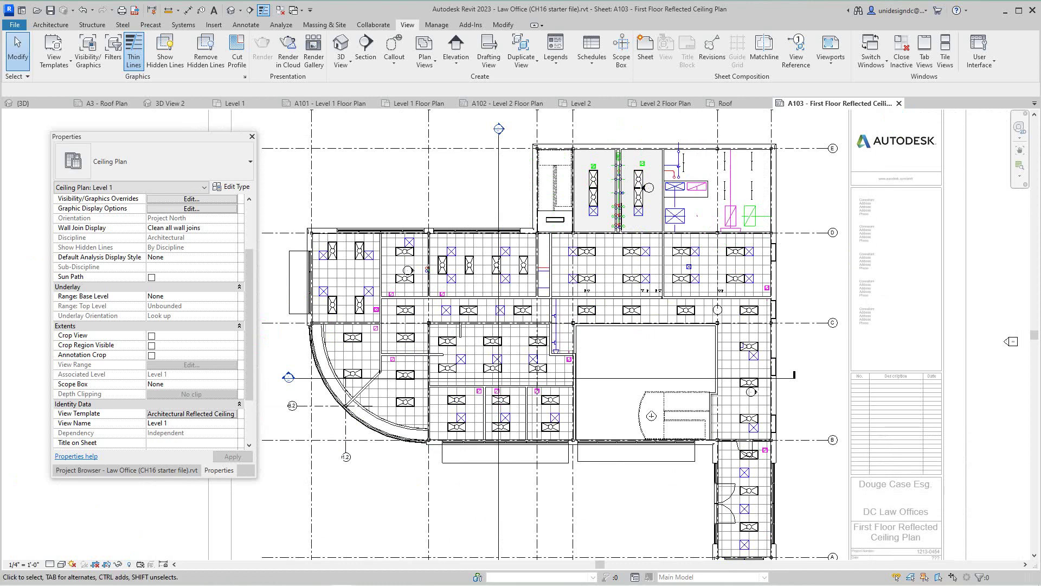
Undo the duct hiding and the view title move on sheet A103
click(83, 10)
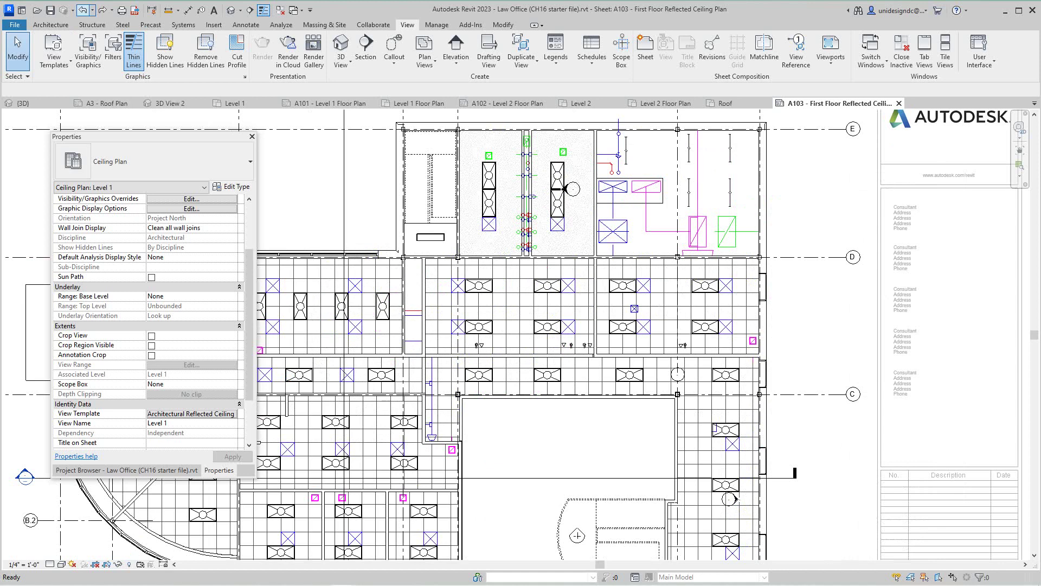
click(83, 10)
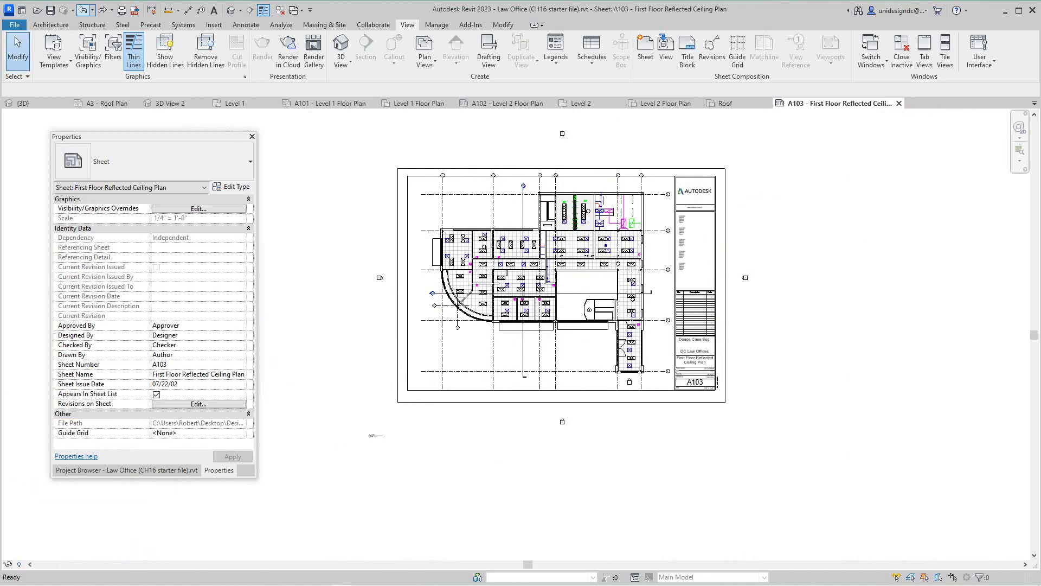
scroll(790, 332, up, 2)
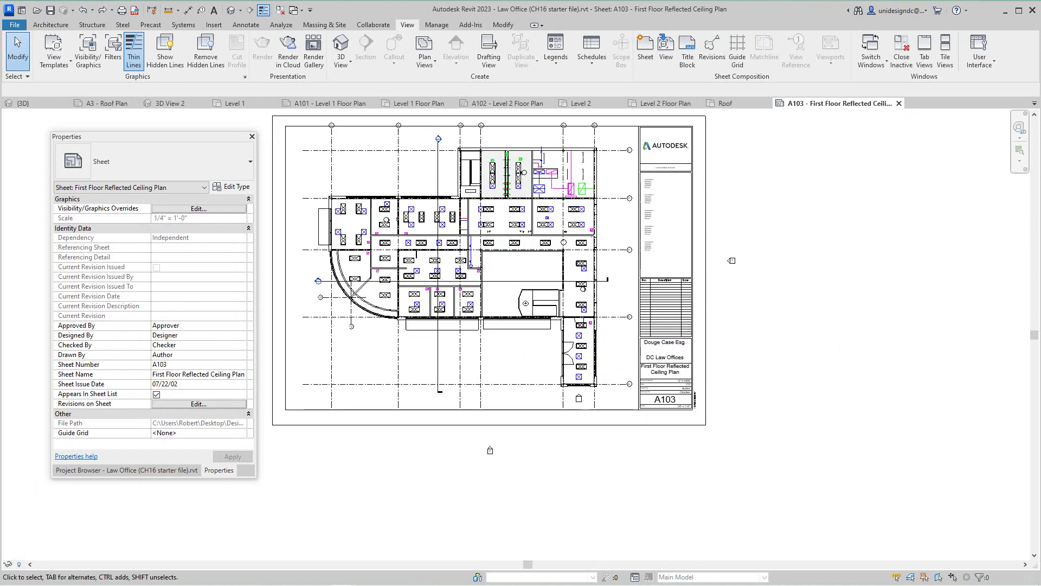
middle_drag(791, 332, 792, 376)
scroll(792, 377, down, 1)
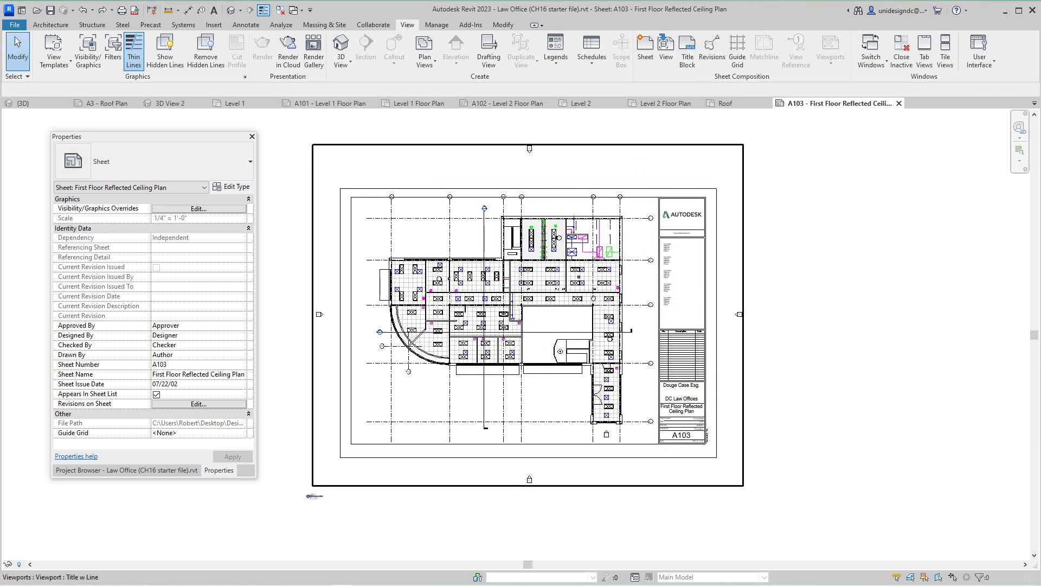
Move the ceiling plan viewport slightly downward on sheet A103
click(618, 247)
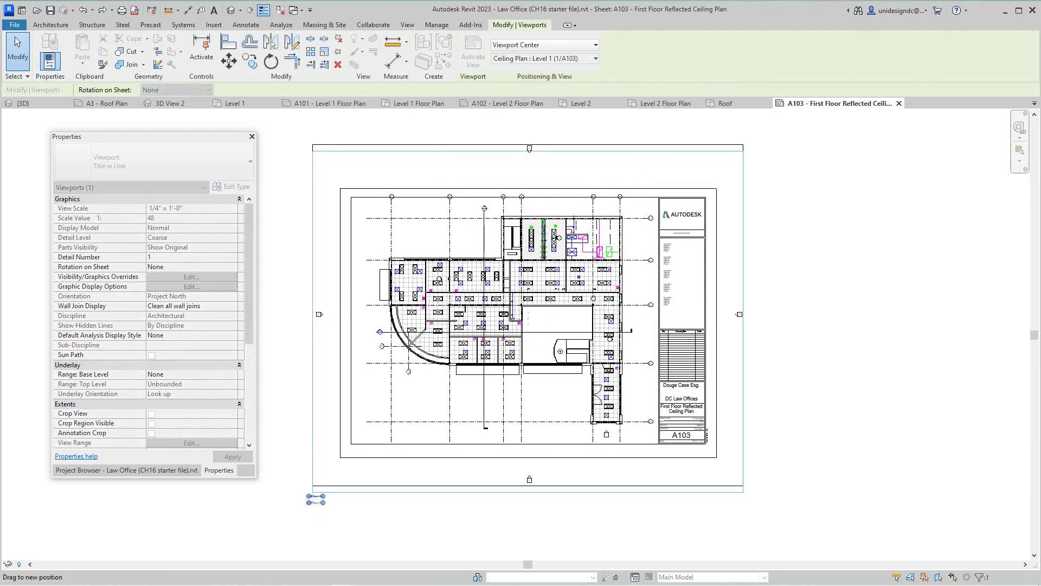
drag(730, 267, 730, 271)
click(796, 252)
scroll(796, 251, down, 1)
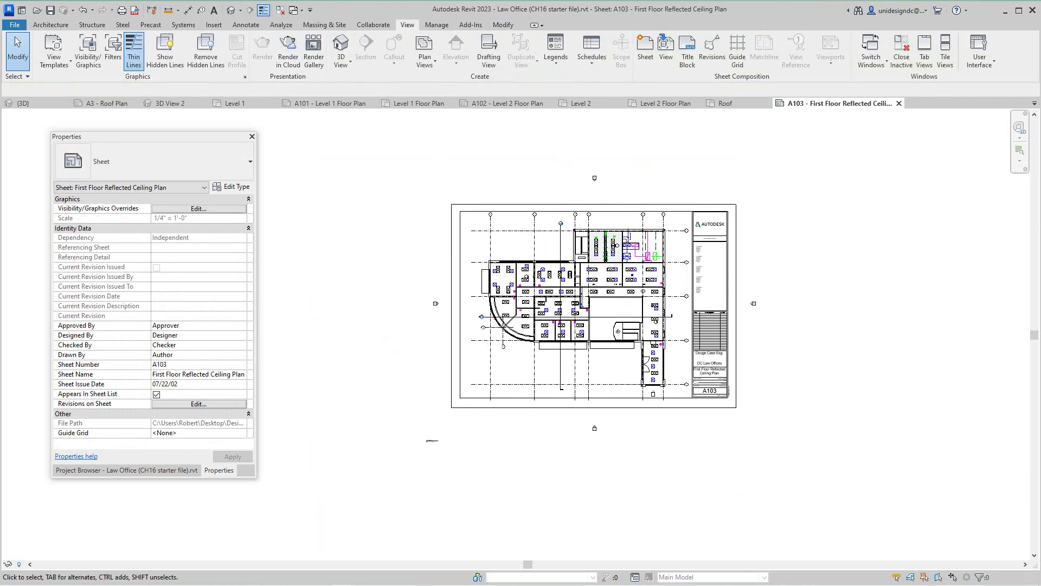
scroll(725, 293, up, 2)
right_click(732, 264)
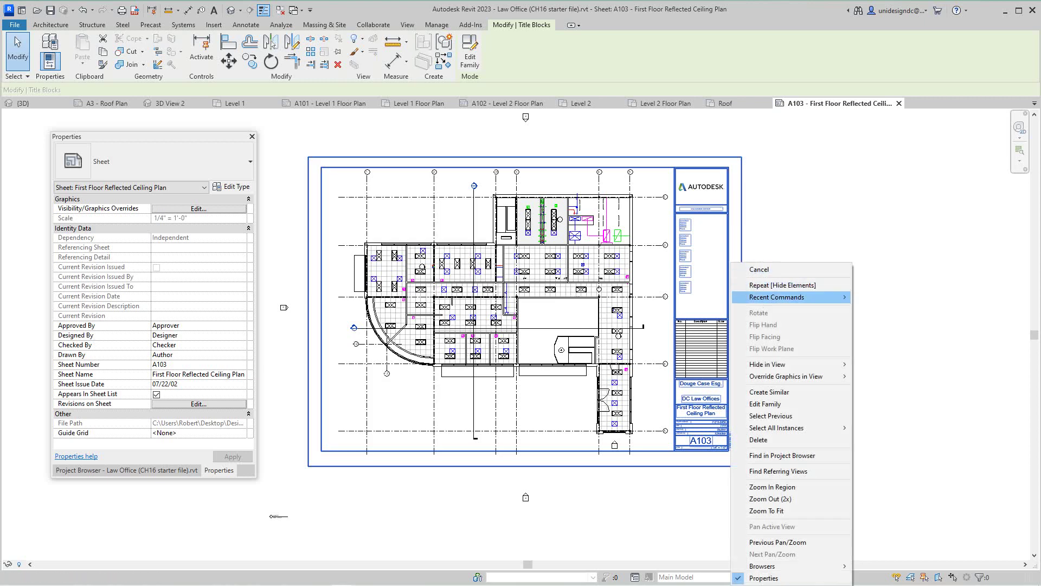
key(Escape)
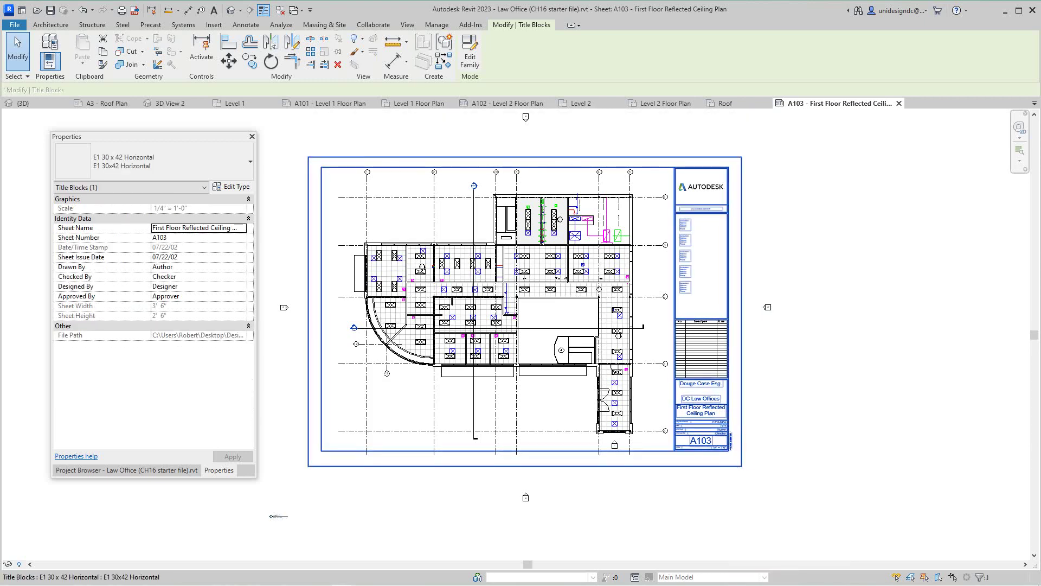
Select the ceiling plan viewport on sheet A103 and review its view properties, from graphics through phasing
click(755, 227)
right_click(755, 226)
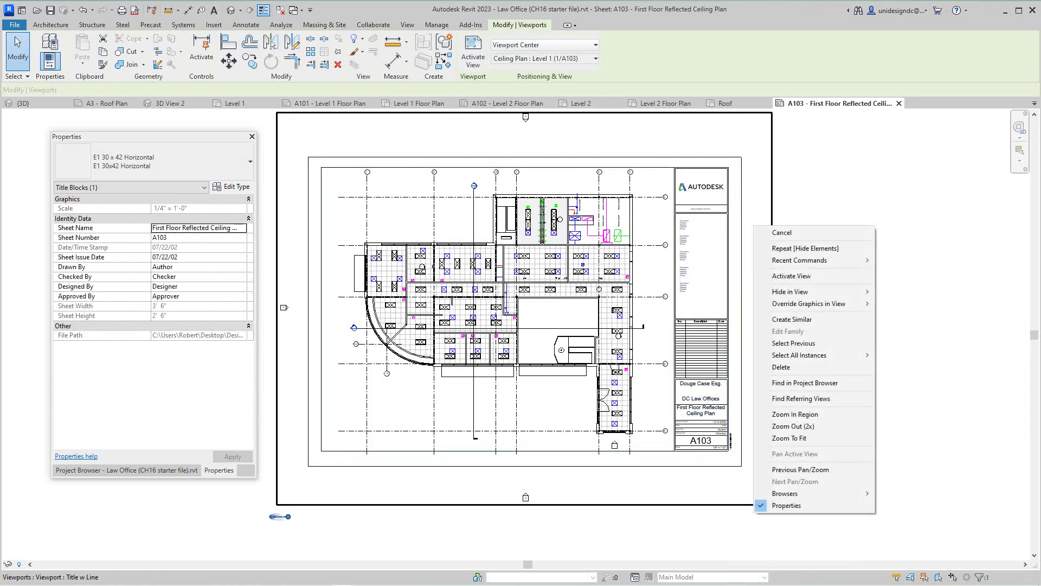
click(781, 232)
scroll(888, 167, down, 2)
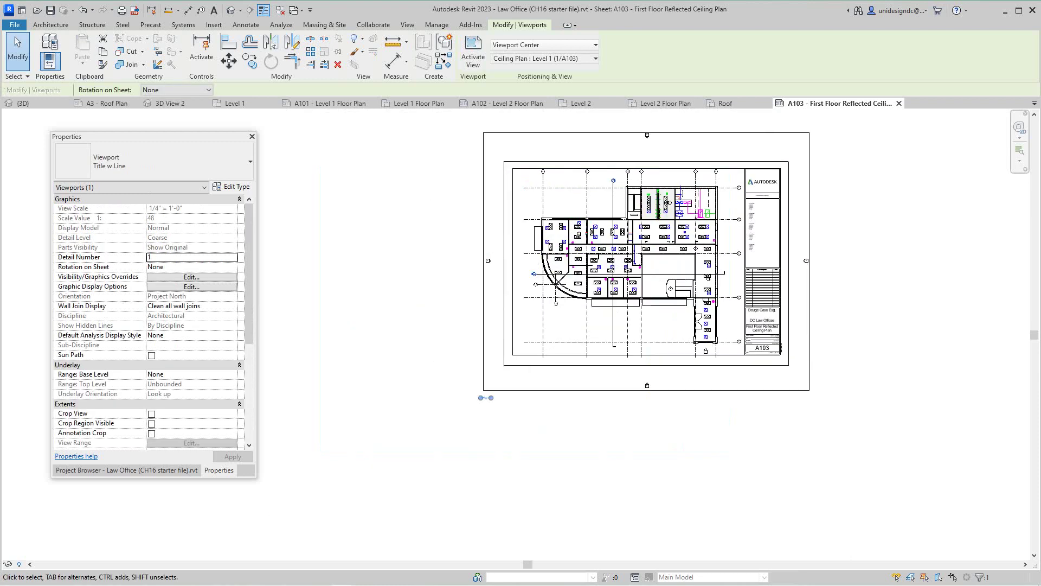
middle_drag(888, 167, 824, 104)
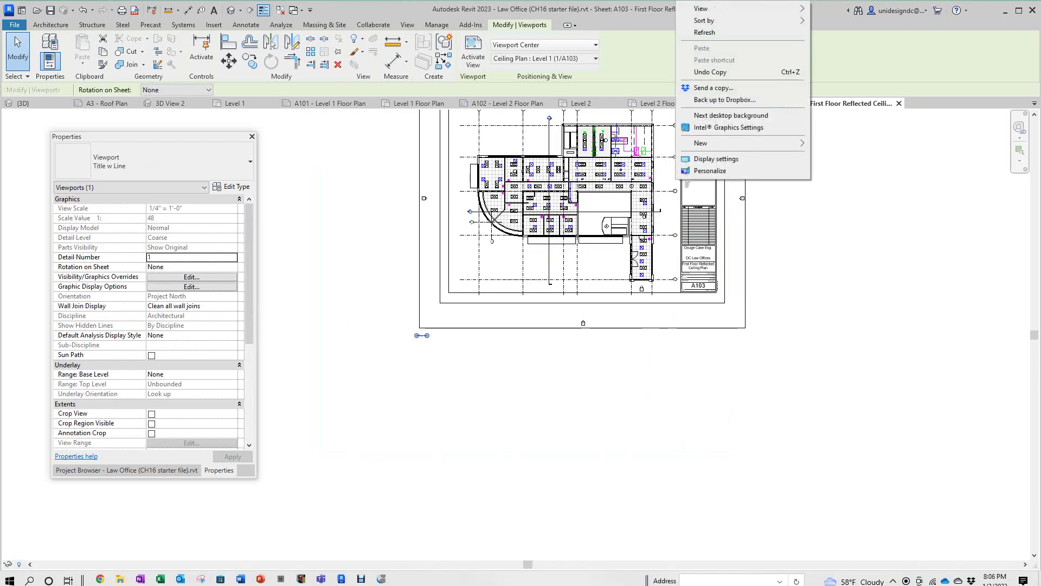
scroll(882, 439, down, 2)
middle_click(882, 438)
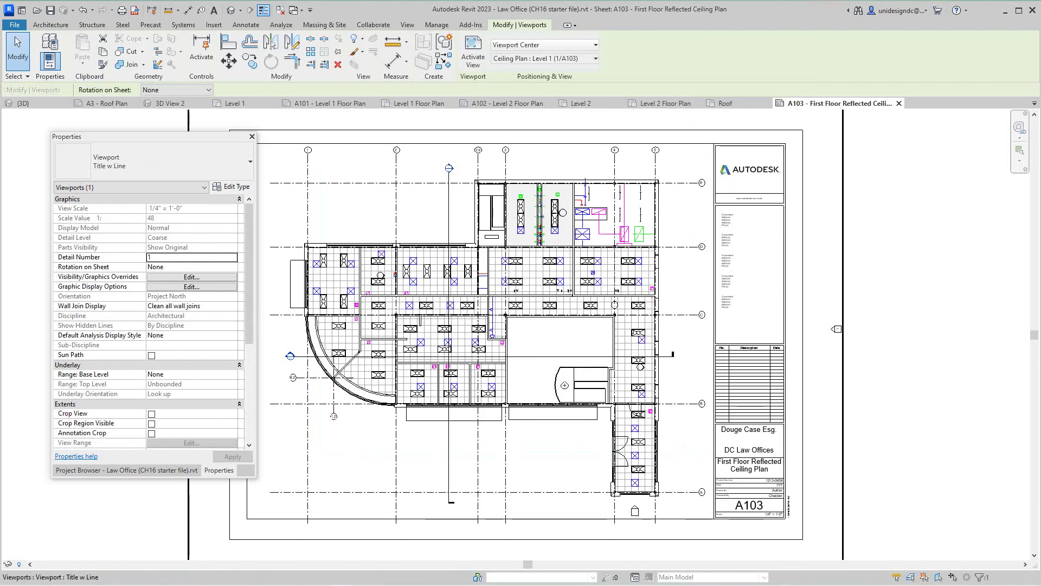
scroll(149, 319, down, 8)
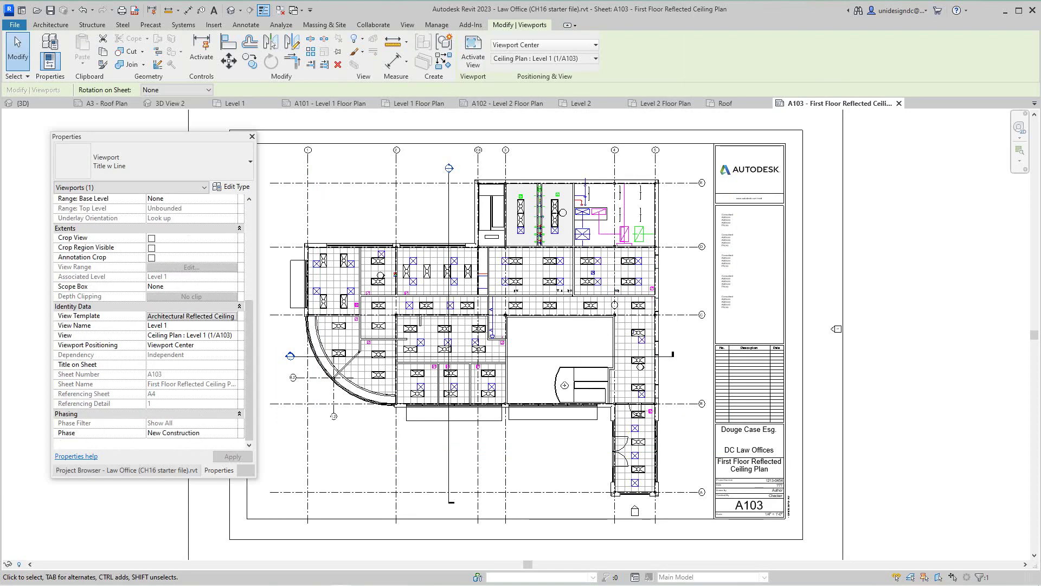
Open sheets A101 and A102 to compare their layouts, and return to sheet A103
click(126, 469)
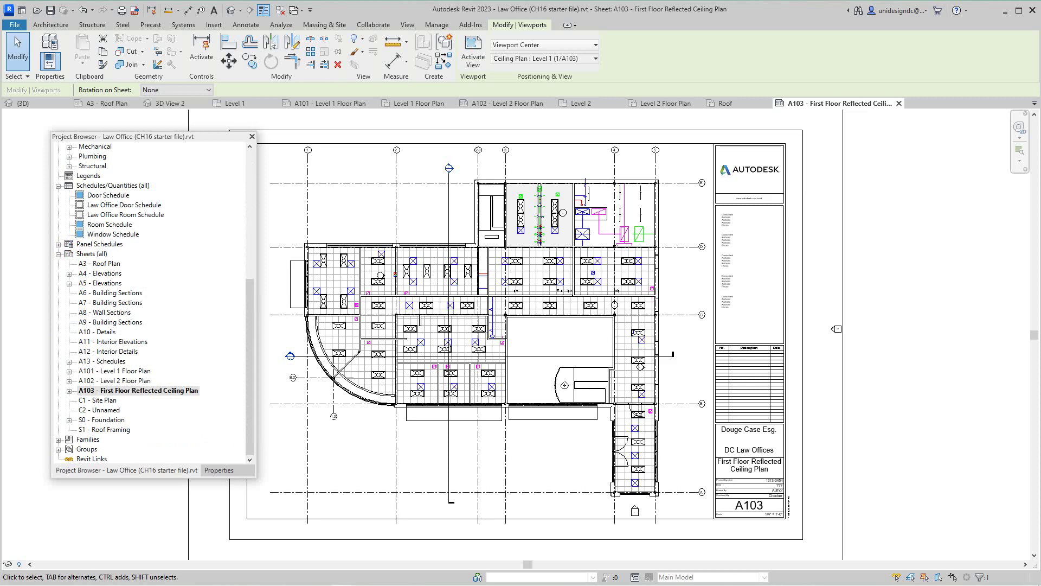
double_click(115, 370)
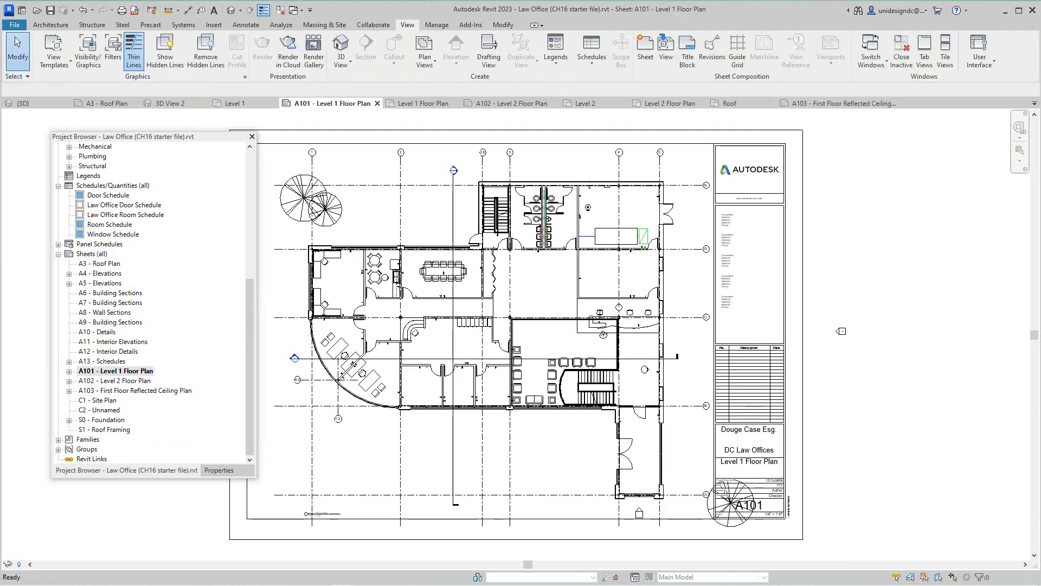
double_click(115, 380)
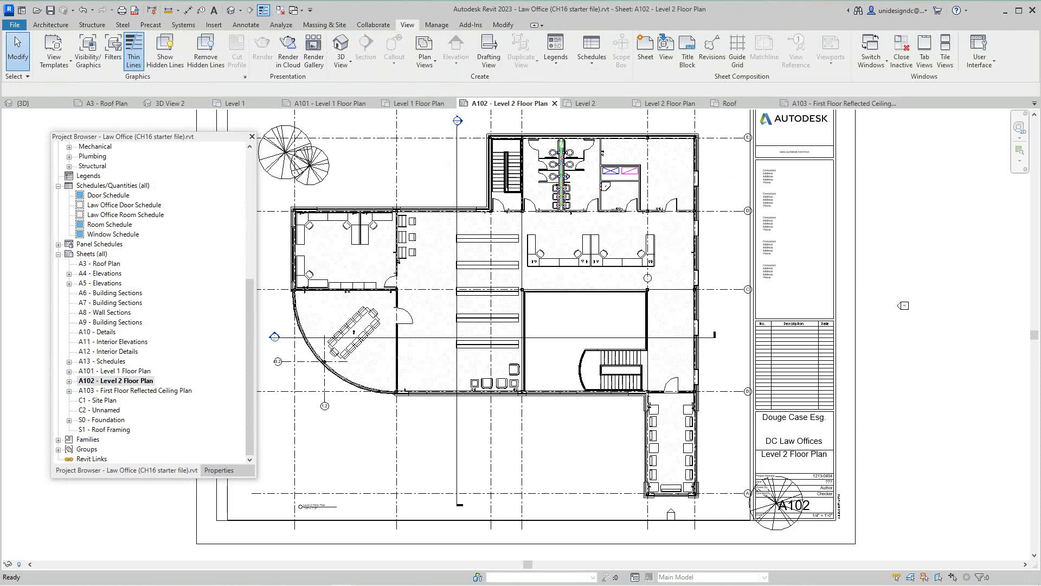
double_click(115, 390)
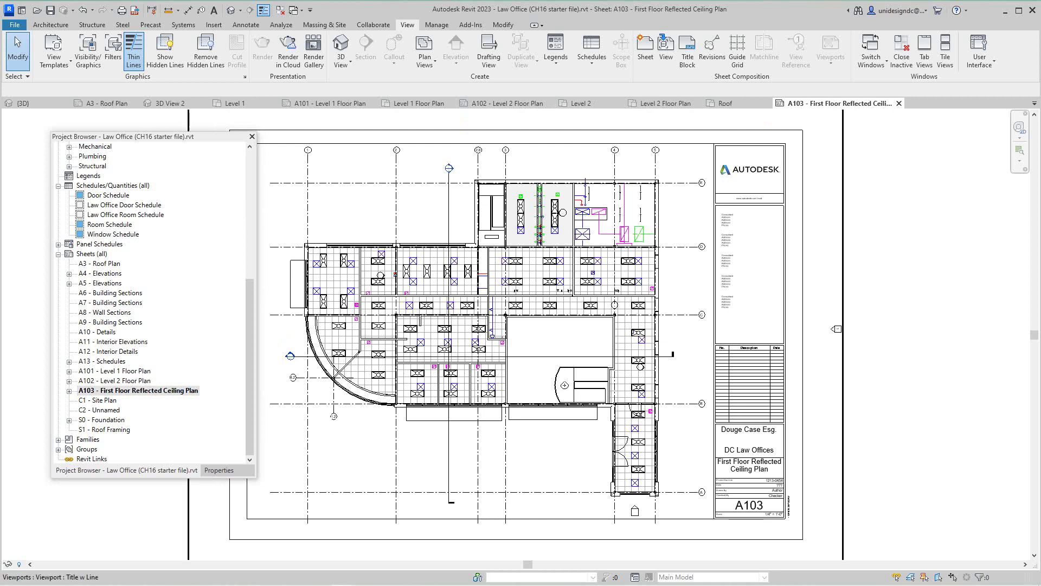
Create a new sheet using the E1 30 x 42 Horizontal title block
drag(249, 366, 249, 323)
scroll(155, 303, up, 3)
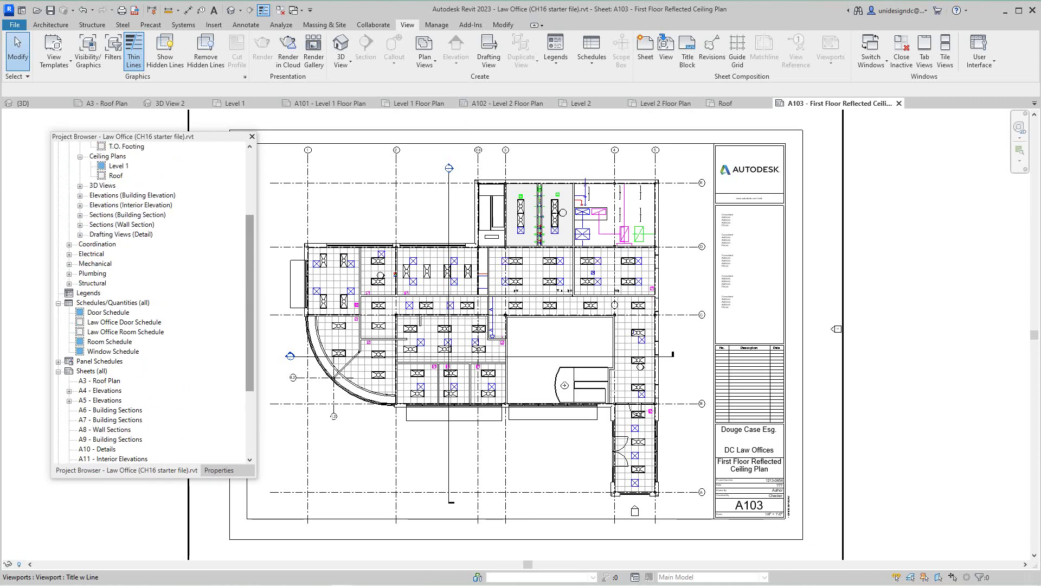
scroll(155, 303, down, 6)
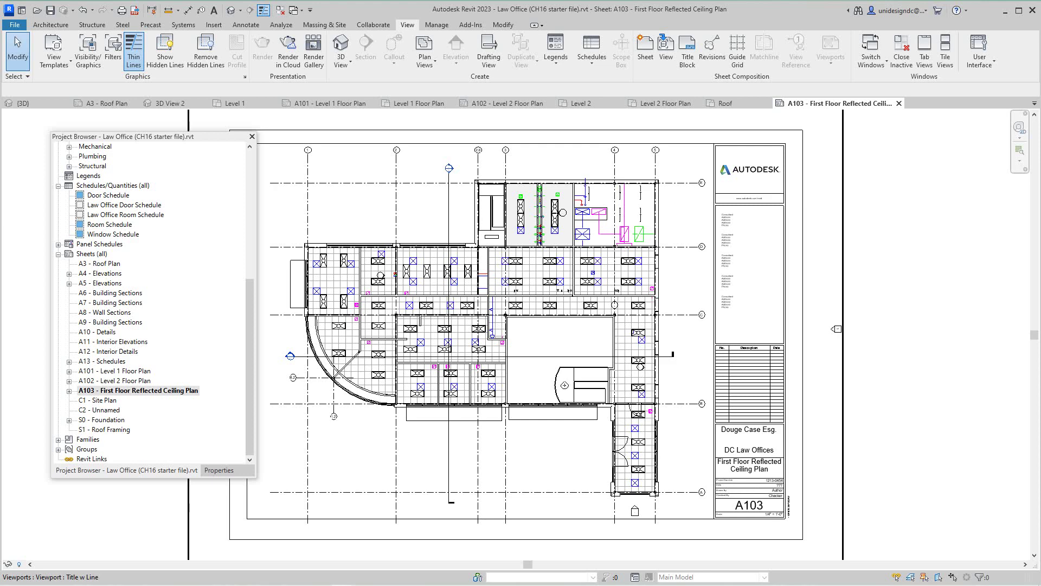
right_click(88, 254)
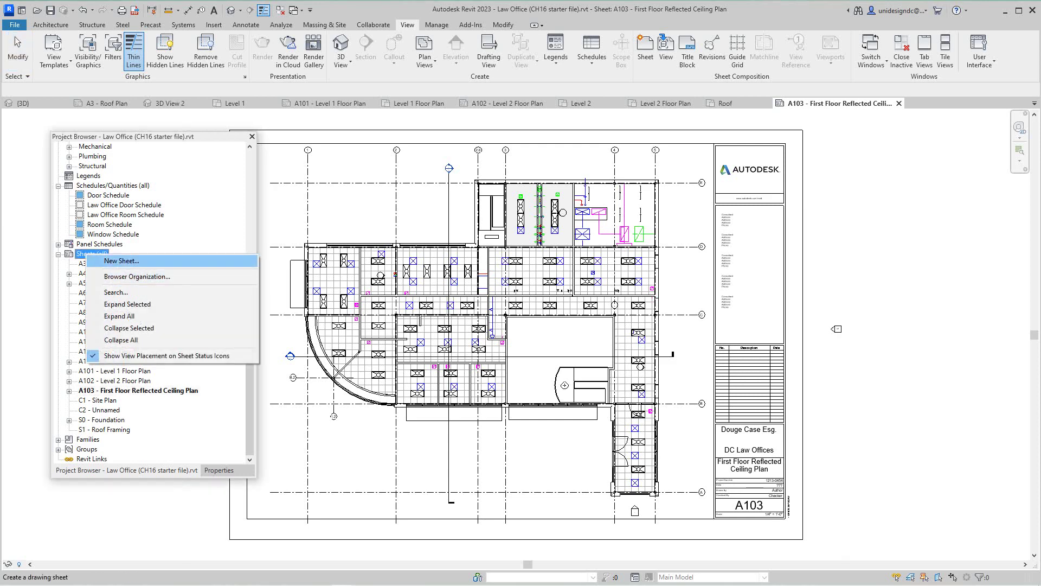
click(121, 261)
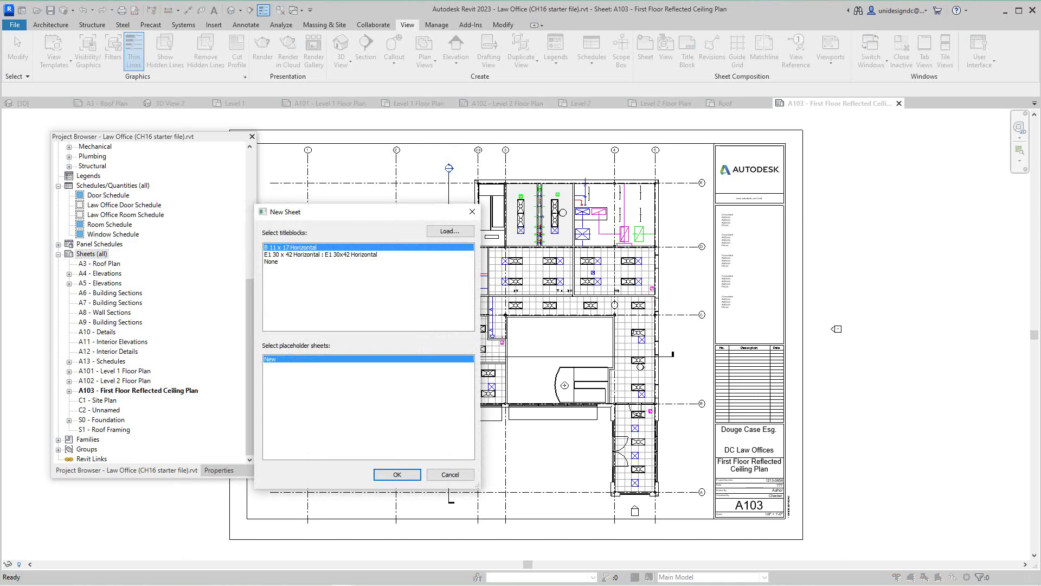
click(320, 254)
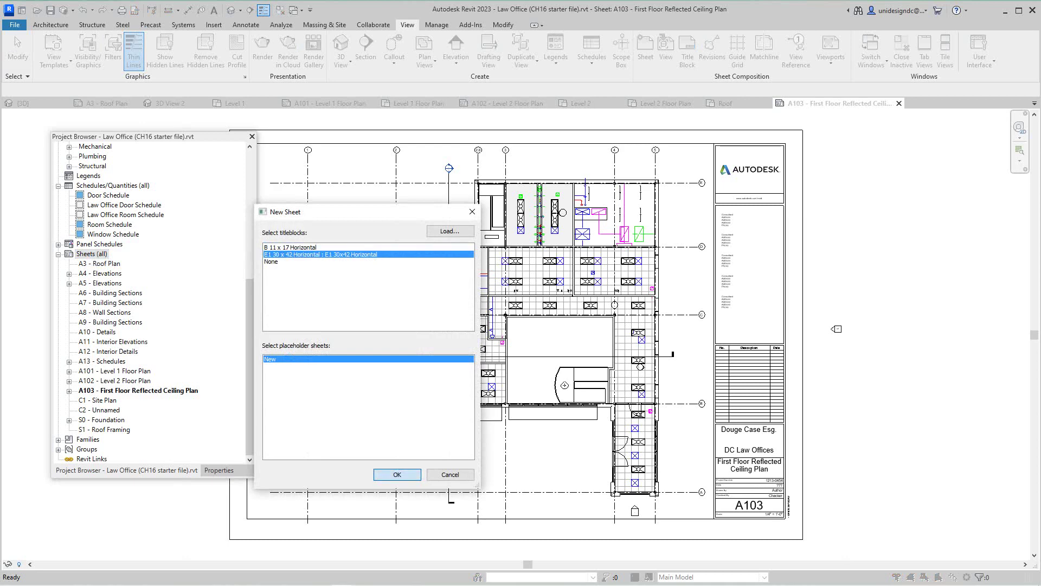
click(397, 474)
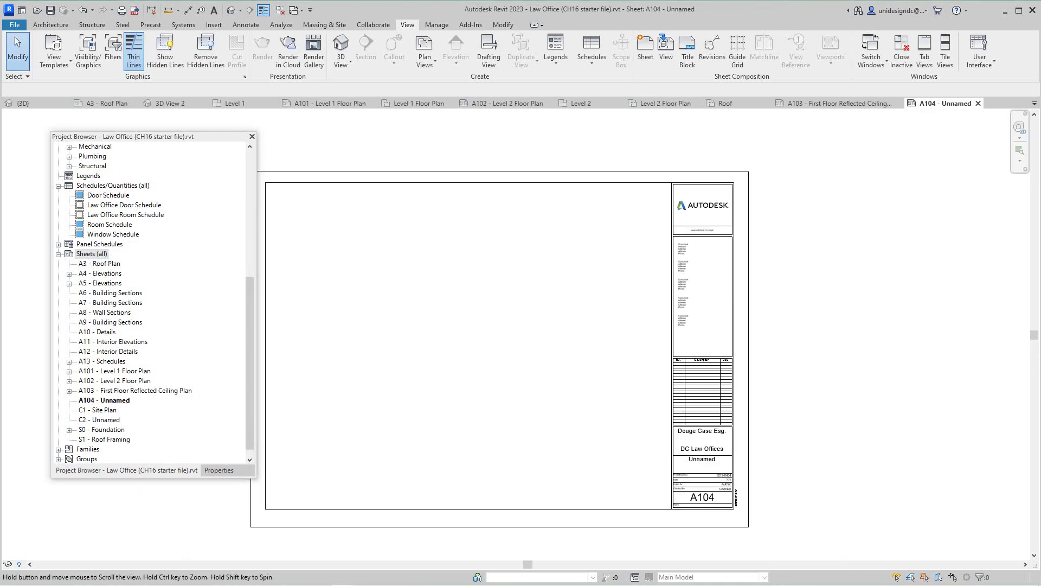
Check the project browser's architectural floor plan and ceiling plan views for one to place on the new sheet A104
scroll(152, 304, up, 5)
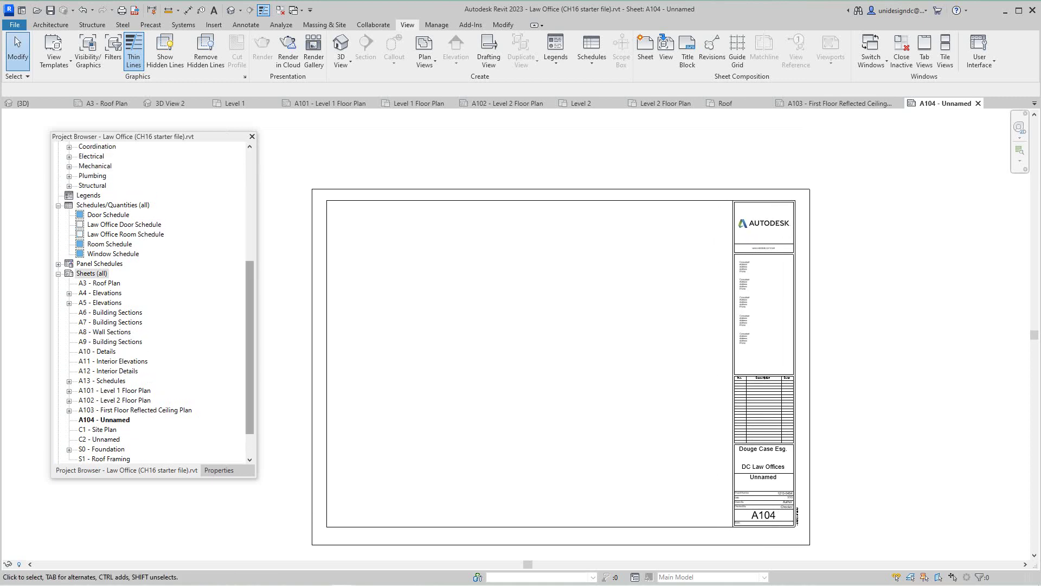
scroll(152, 304, up, 1)
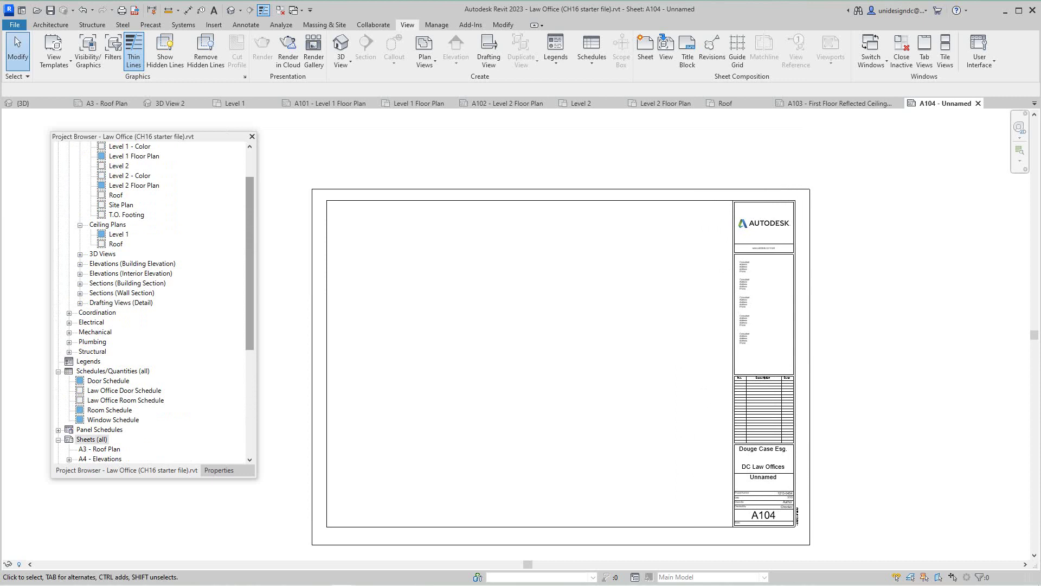
scroll(152, 304, down, 5)
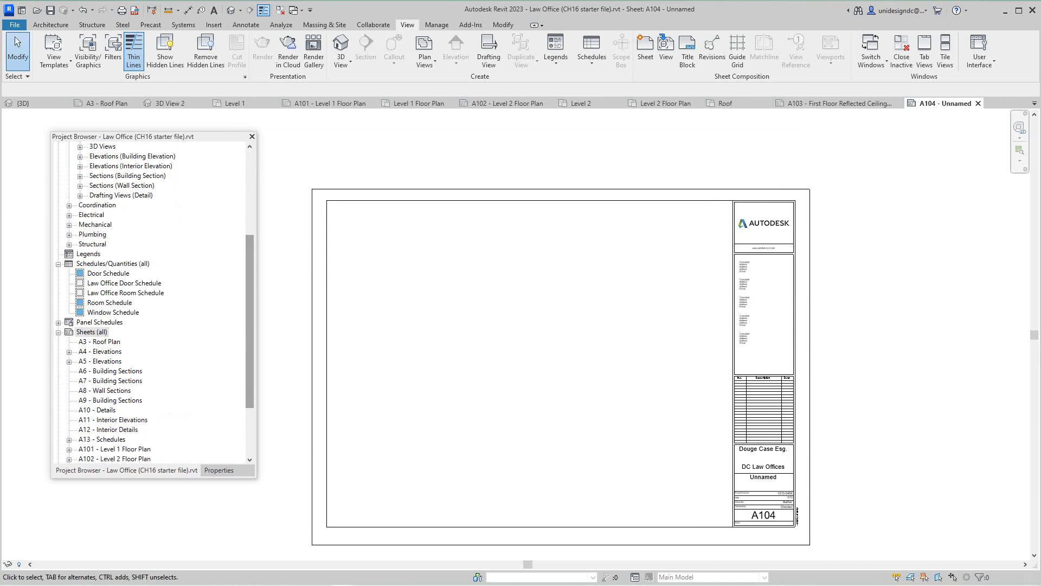
scroll(152, 304, up, 5)
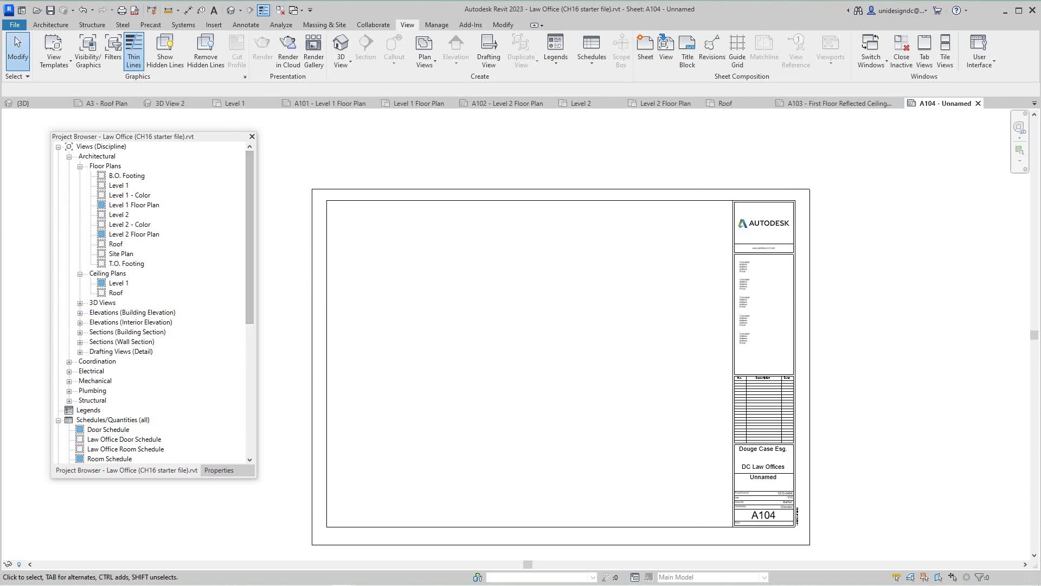
scroll(154, 302, down, 1)
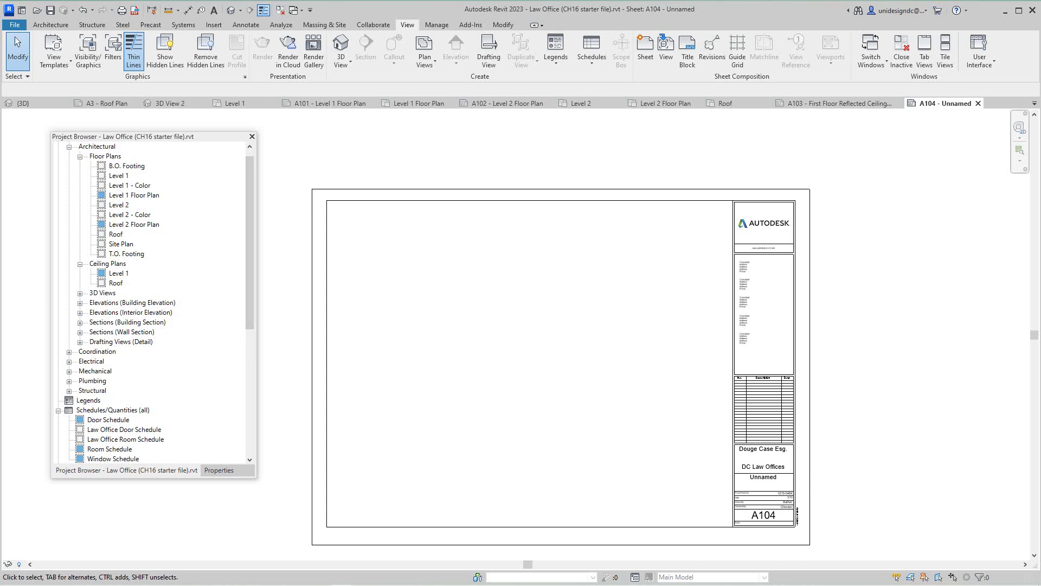
scroll(412, 320, down, 2)
key(z)
key(f)
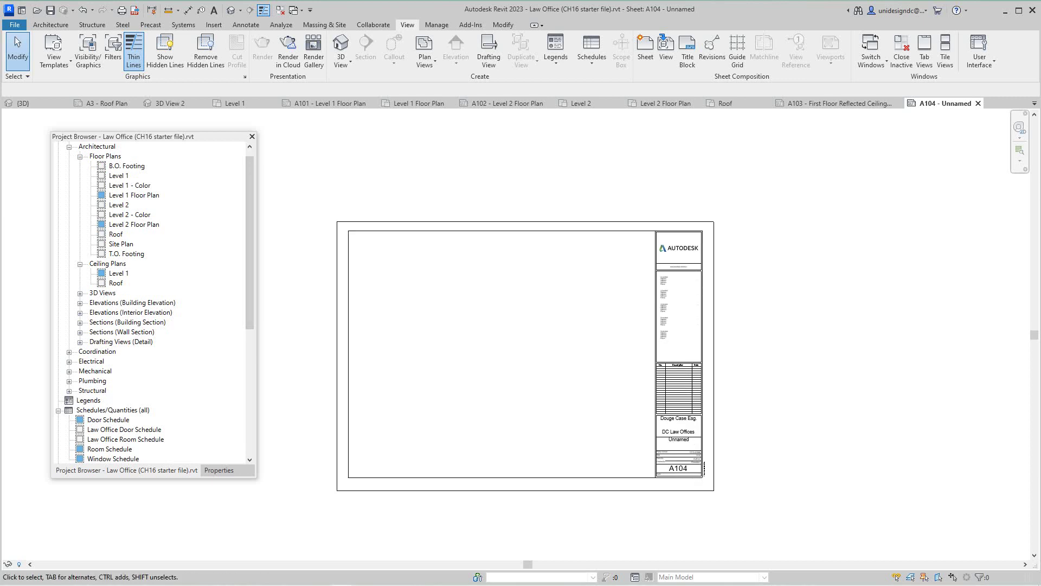
Rename sheet A104 as "Level 2 Reflected Ceiling Plan"
scroll(155, 301, down, 4)
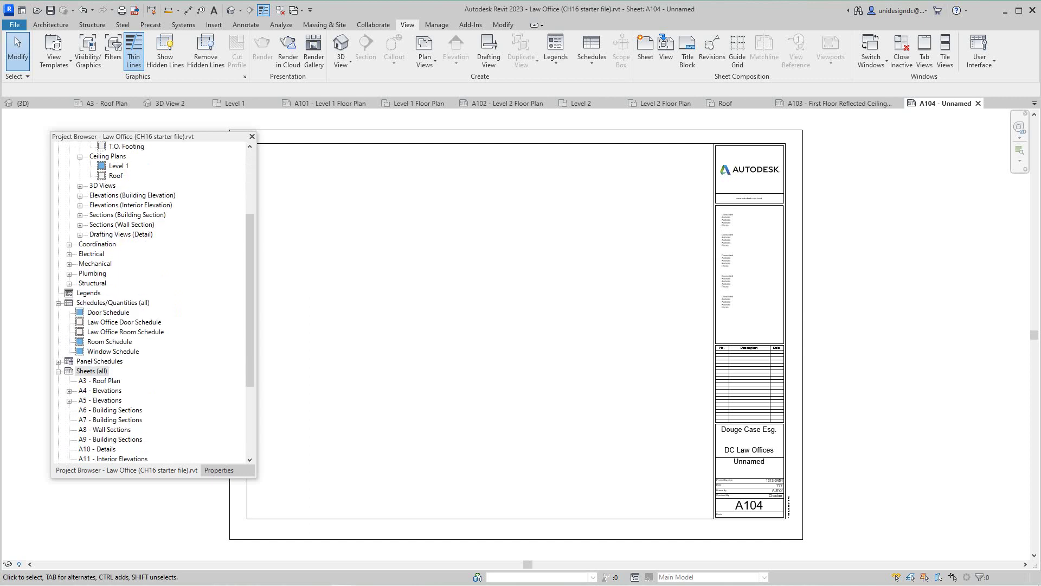
scroll(155, 302, down, 4)
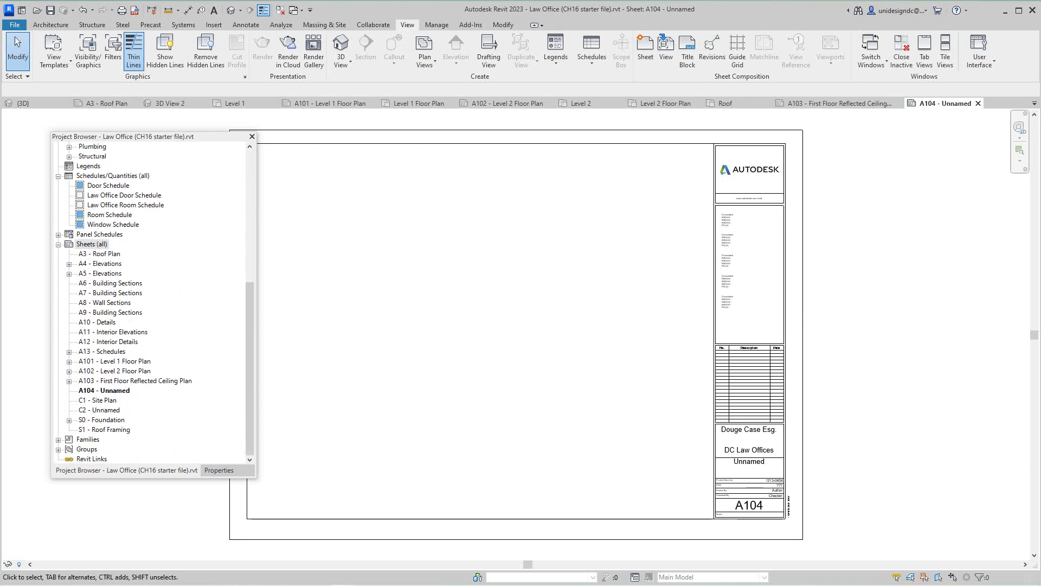
right_click(109, 391)
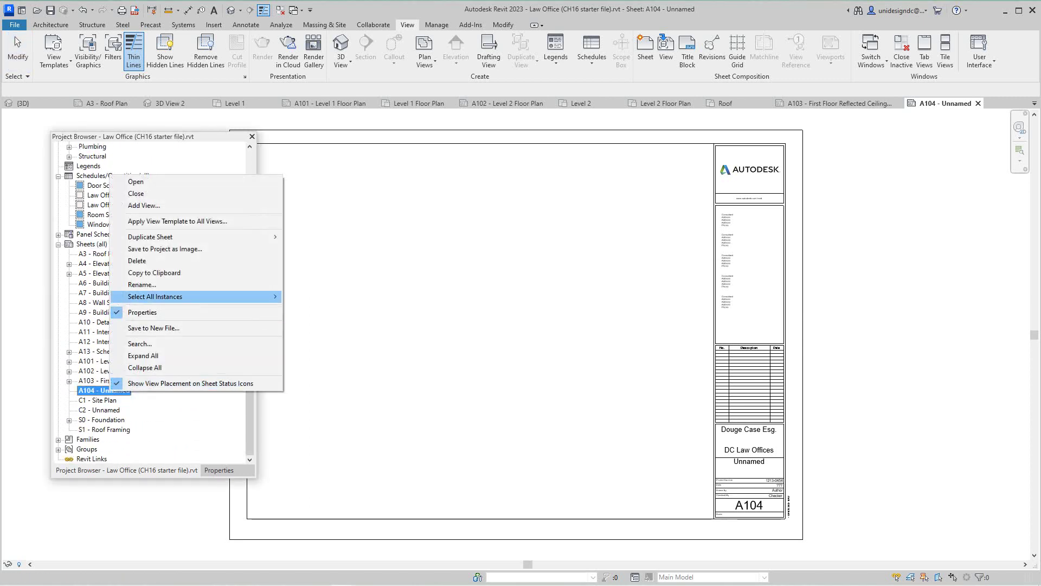
click(142, 285)
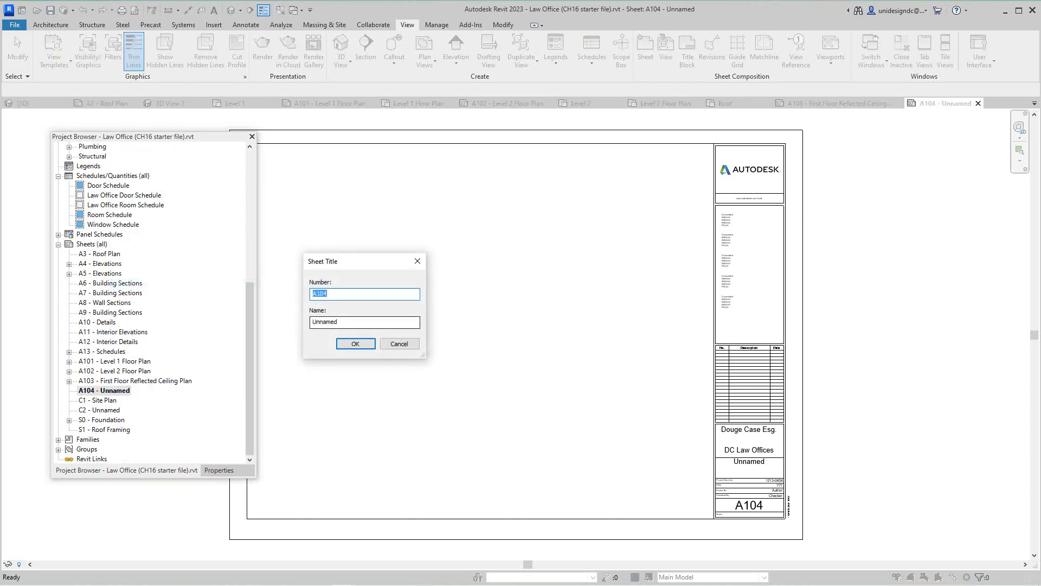
key(Tab)
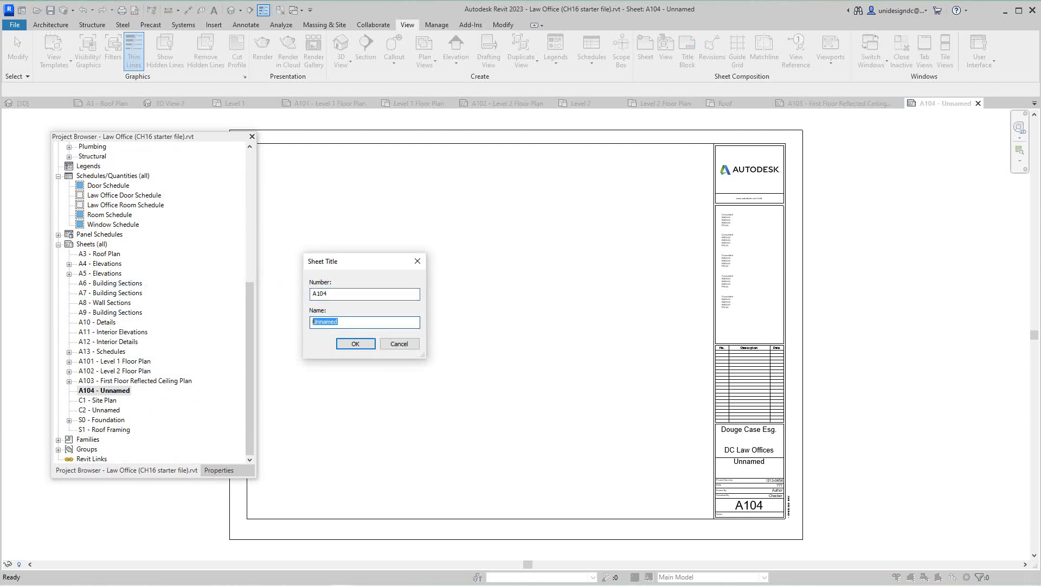
text(Level 2 REflected)
key(BackSpace)
key(BackSpace)
key(BackSpace)
key(BackSpace)
text(eflected Ceiling Plan)
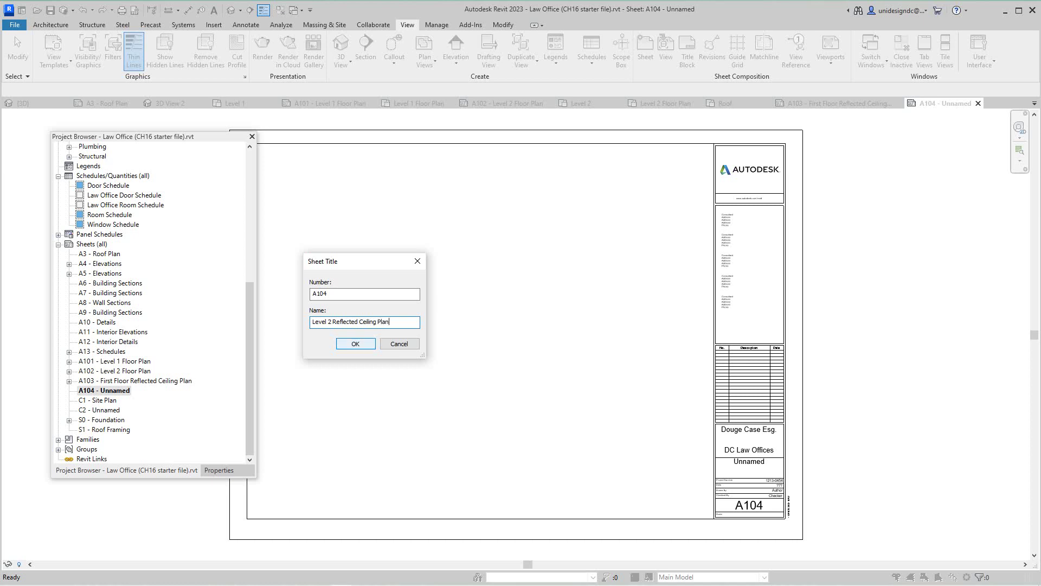
key(Return)
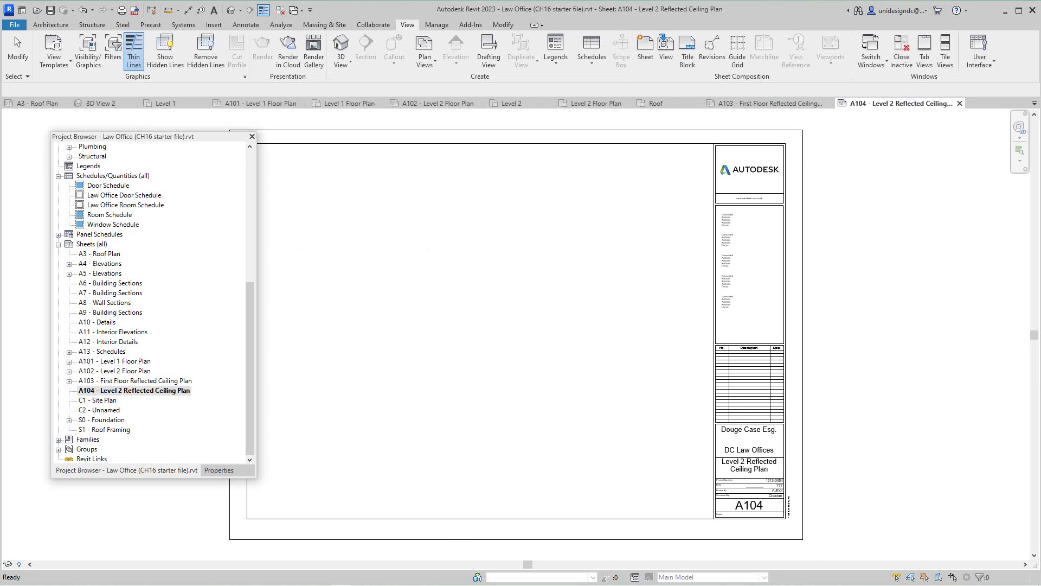
Open the Level 1 view from the architectural ceiling plans
scroll(361, 209, down, 2)
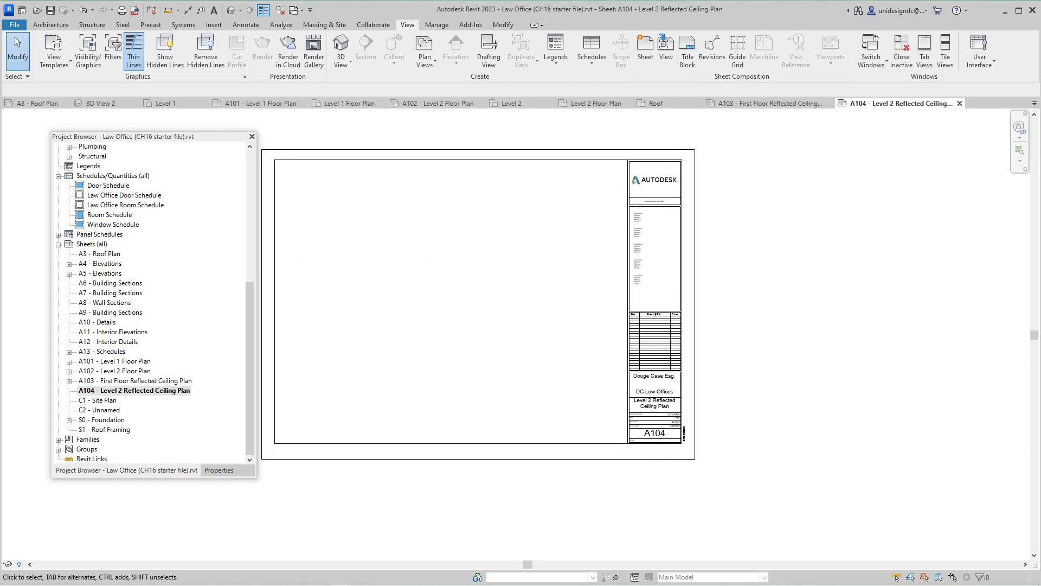
scroll(152, 298, up, 5)
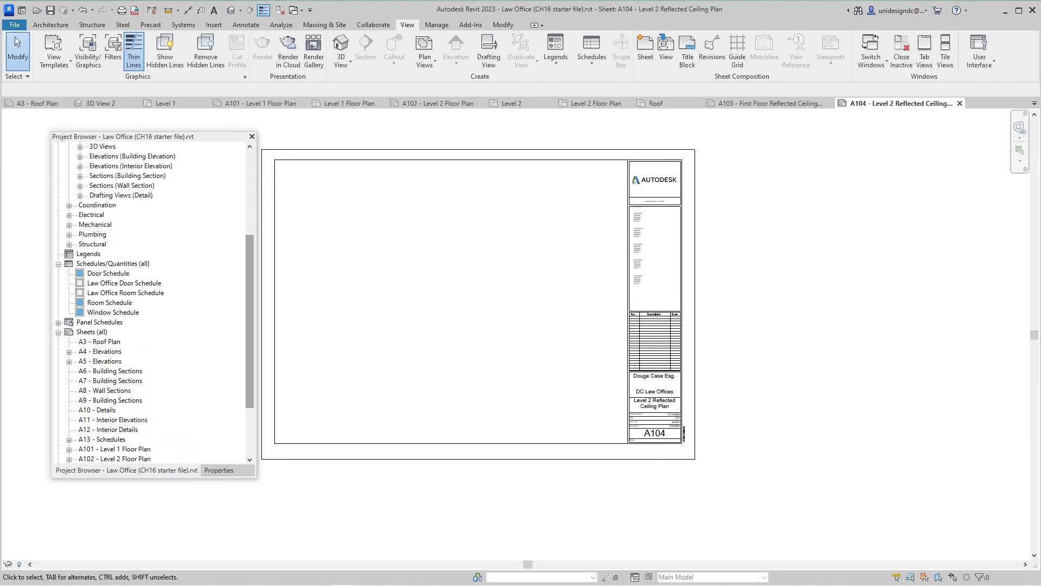
scroll(152, 303, up, 4)
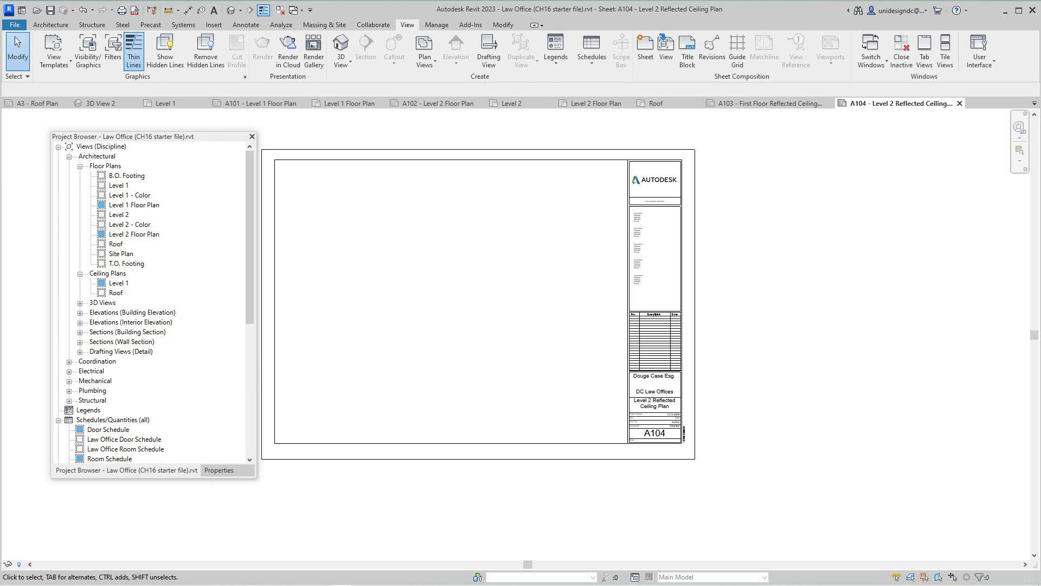
scroll(275, 286, down, 2)
double_click(119, 283)
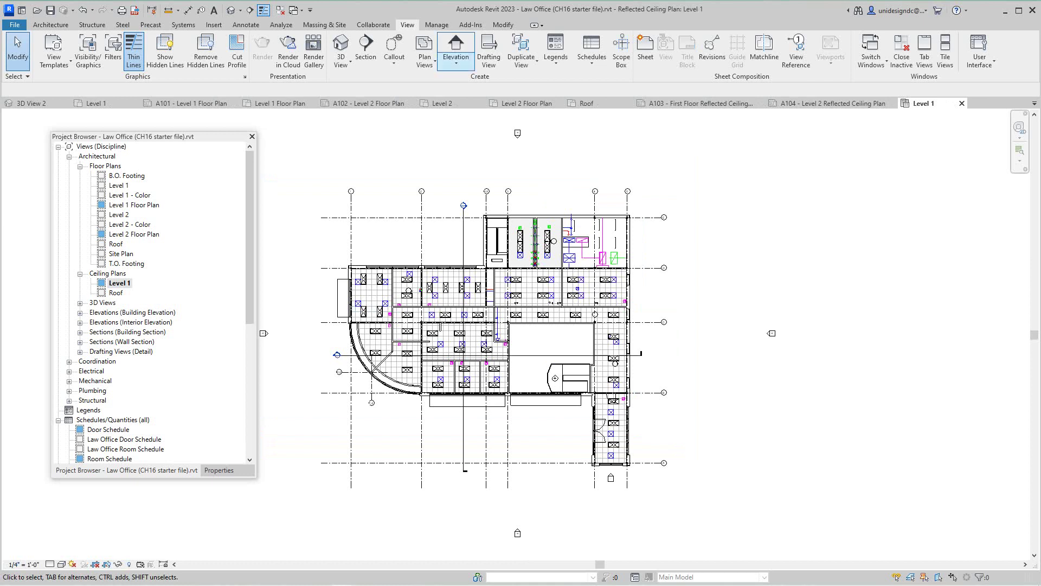
Create a new reflected ceiling plan view for Level 2, with duplicates of existing views allowed
click(424, 57)
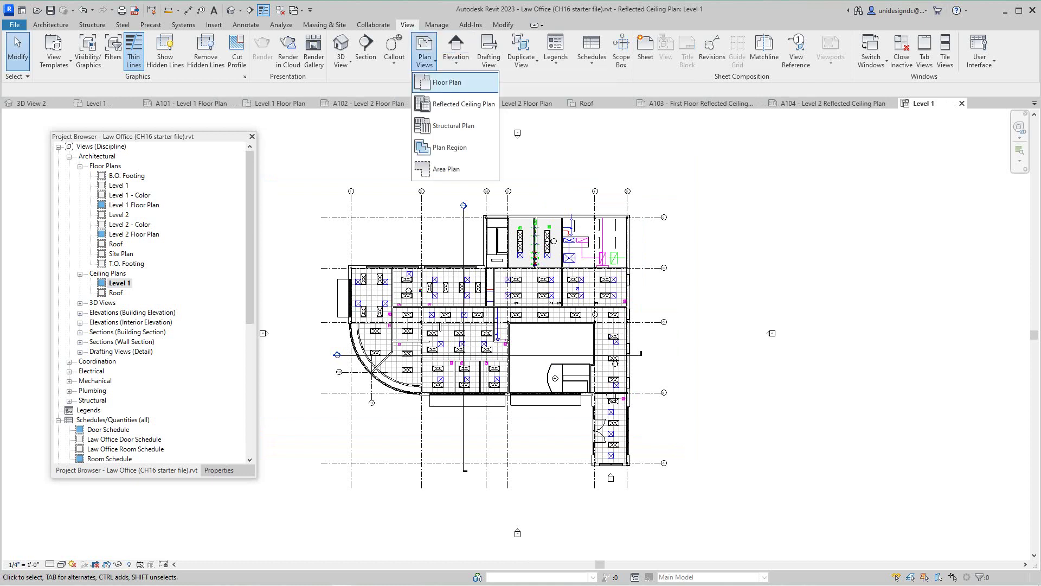
click(463, 104)
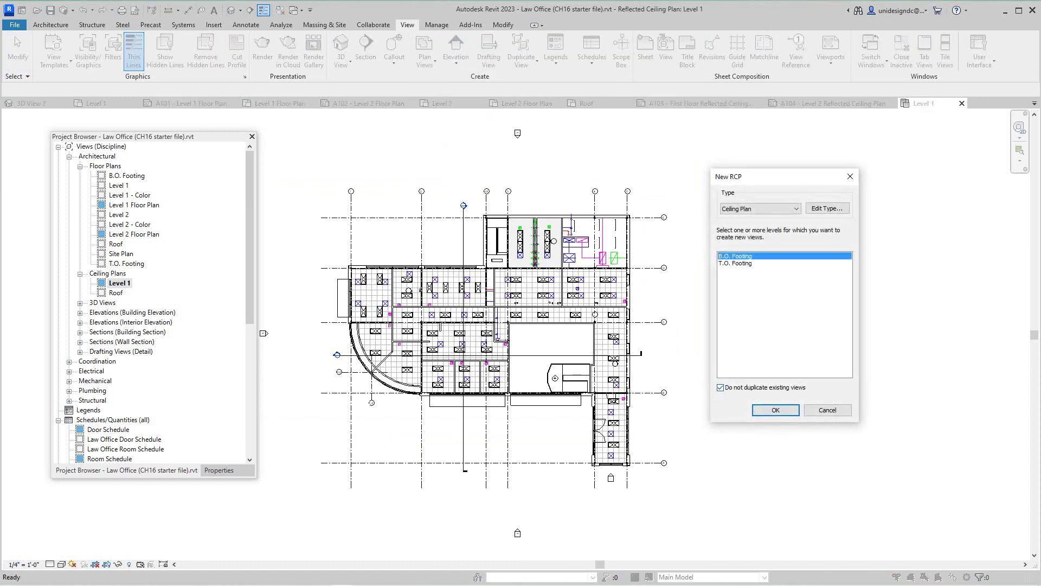
click(720, 387)
click(728, 269)
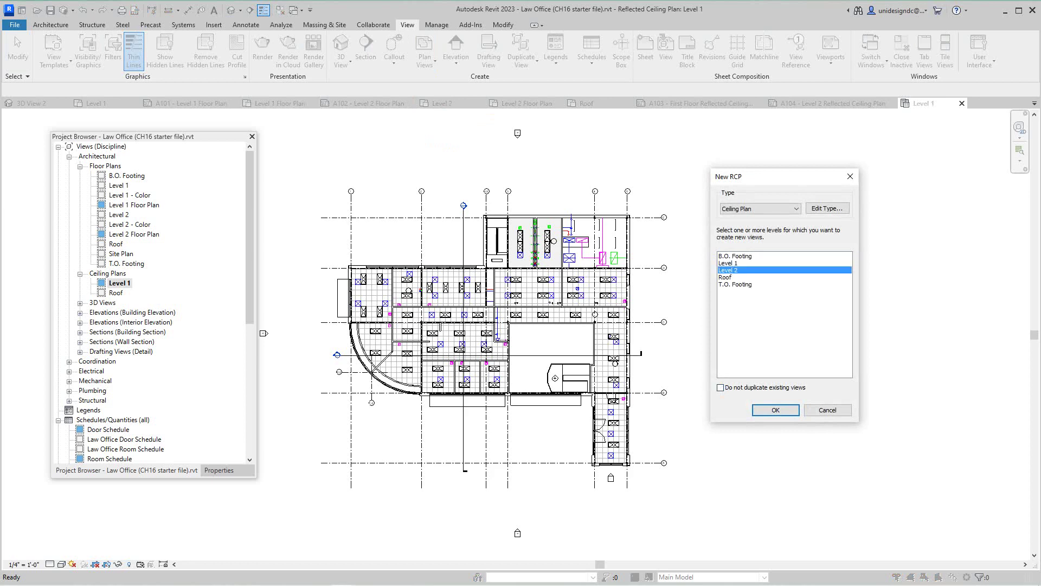
click(775, 409)
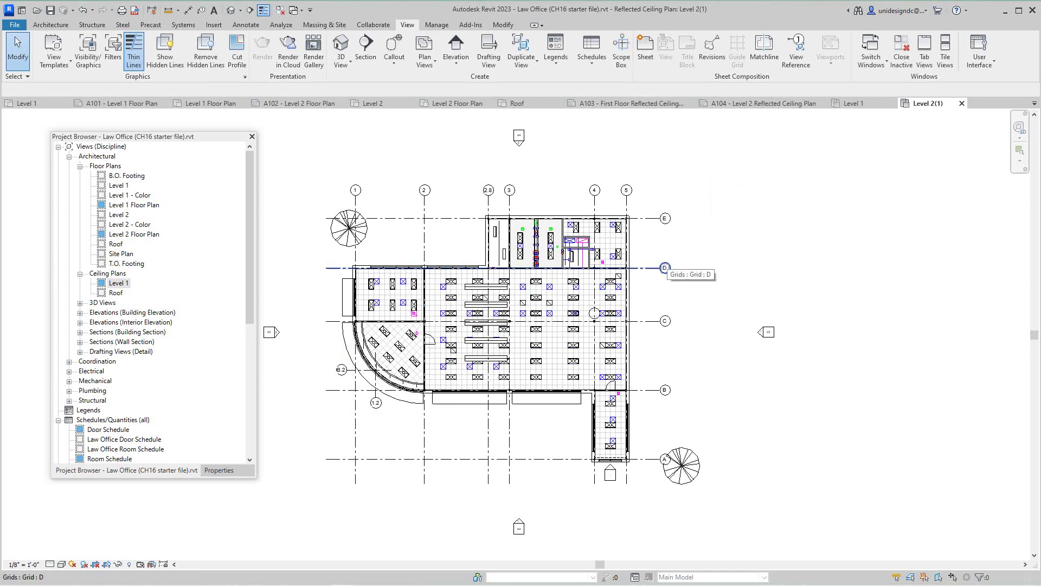
scroll(650, 243, up, 3)
middle_drag(650, 242, 782, 255)
scroll(712, 283, down, 2)
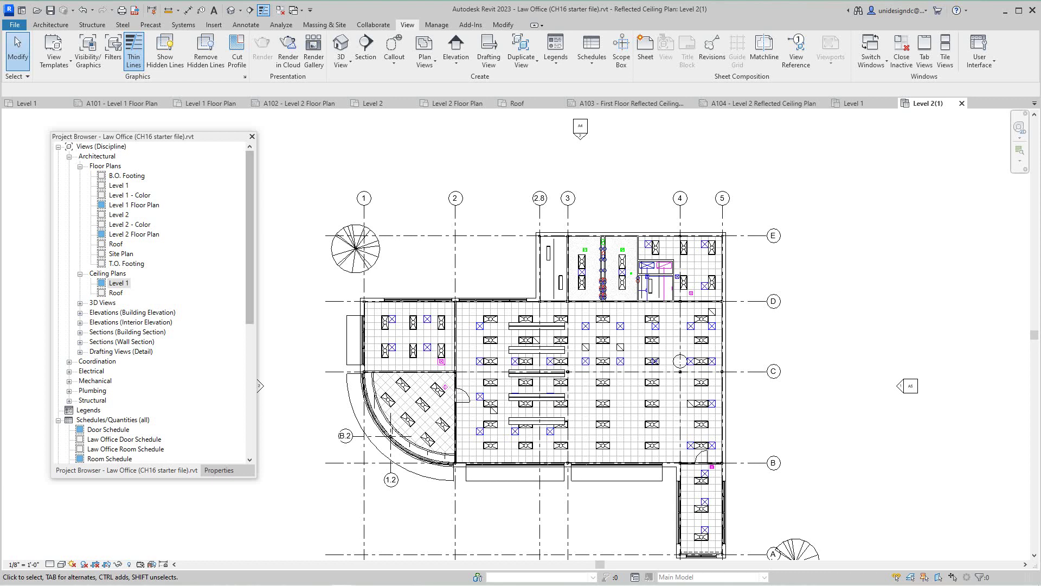
Open sheet A104 and look through the project browser's architectural ceiling plans for the new Level 2 view
scroll(152, 301, down, 2)
scroll(152, 301, down, 5)
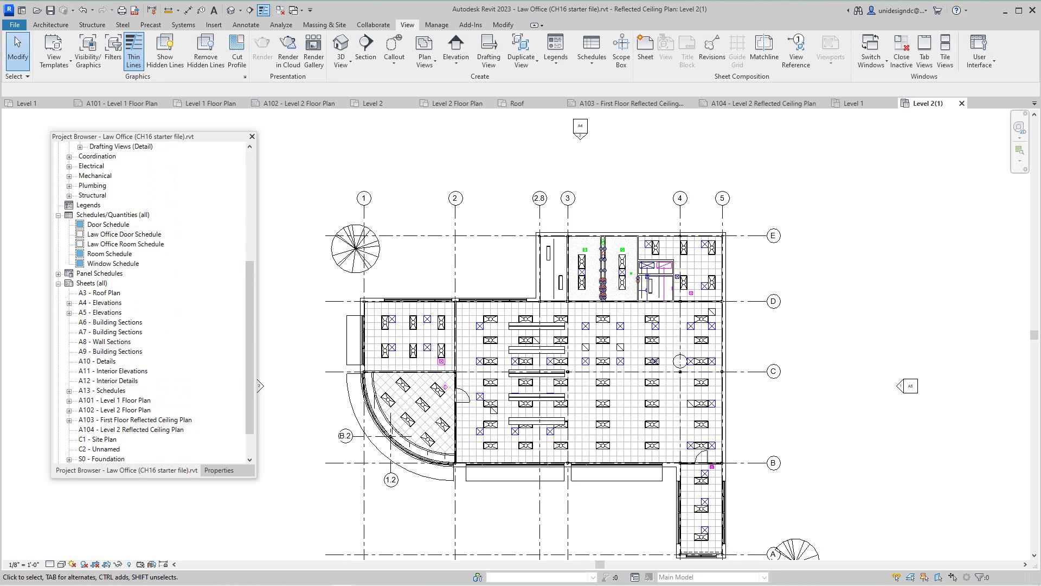
double_click(131, 429)
scroll(346, 332, down, 2)
middle_click(346, 332)
middle_click(345, 332)
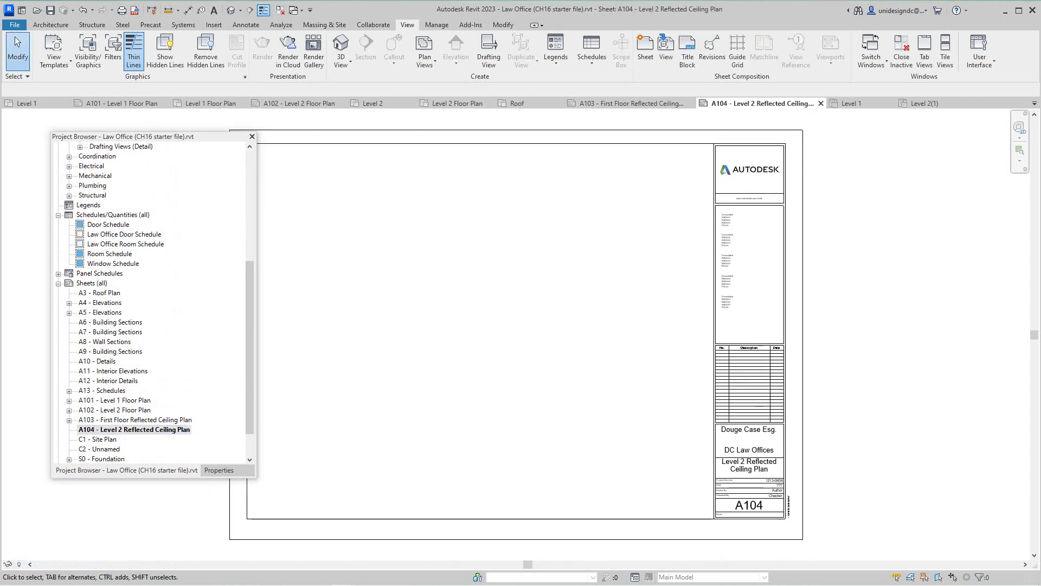
scroll(152, 303, up, 7)
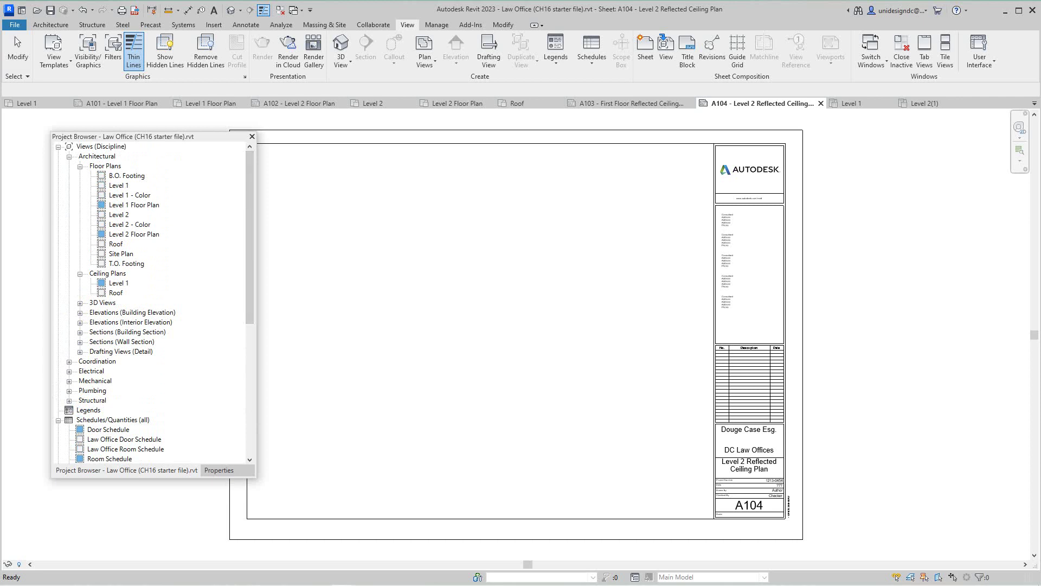
scroll(378, 202, down, 2)
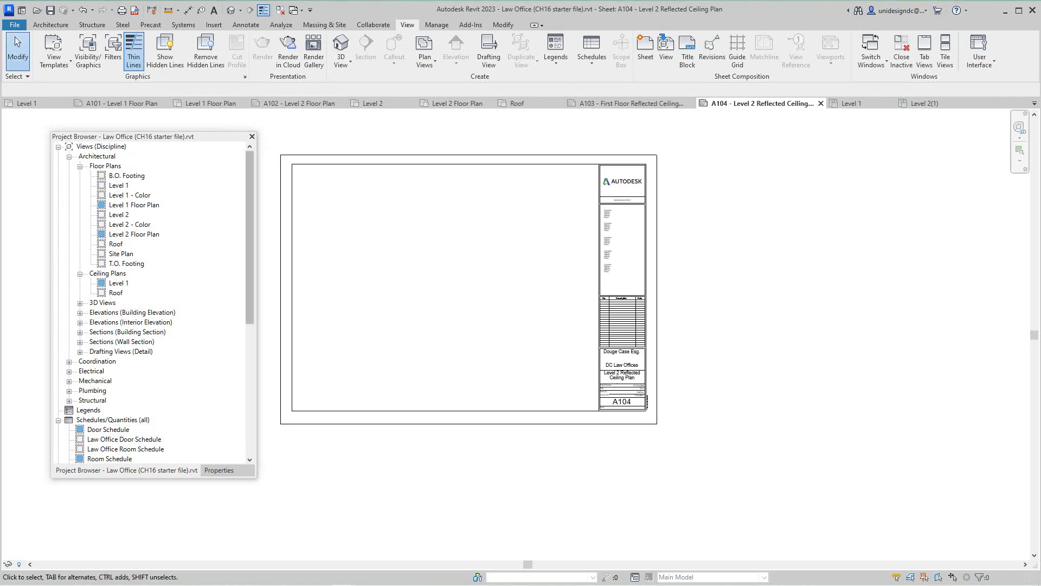
scroll(154, 304, down, 2)
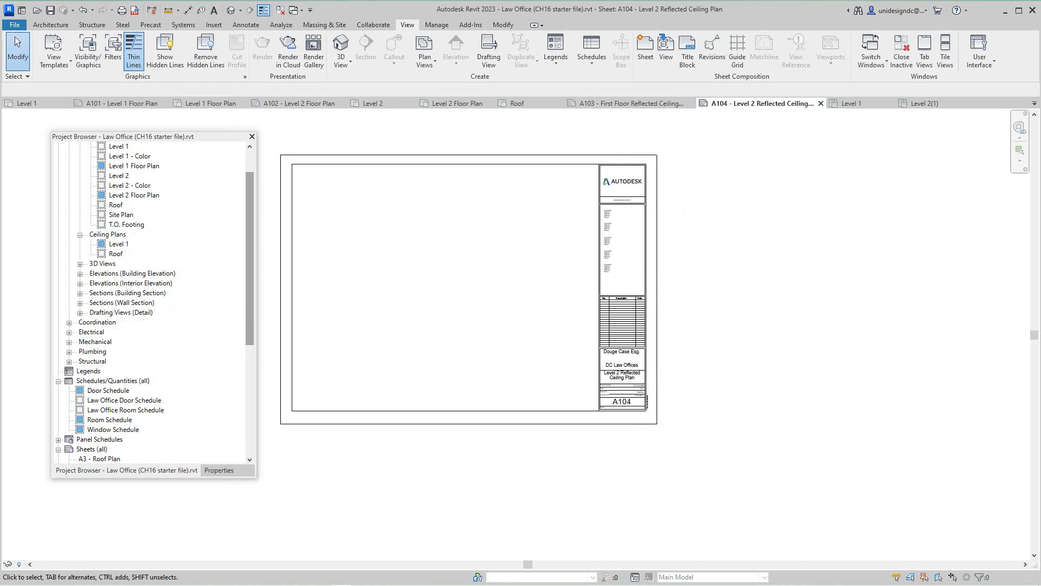
scroll(154, 303, up, 4)
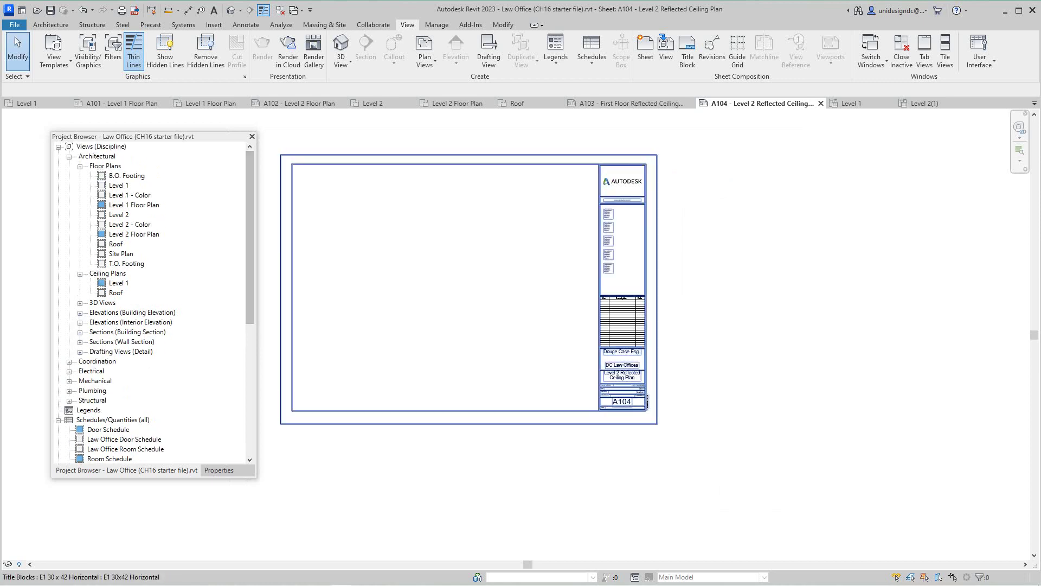
scroll(413, 282, down, 1)
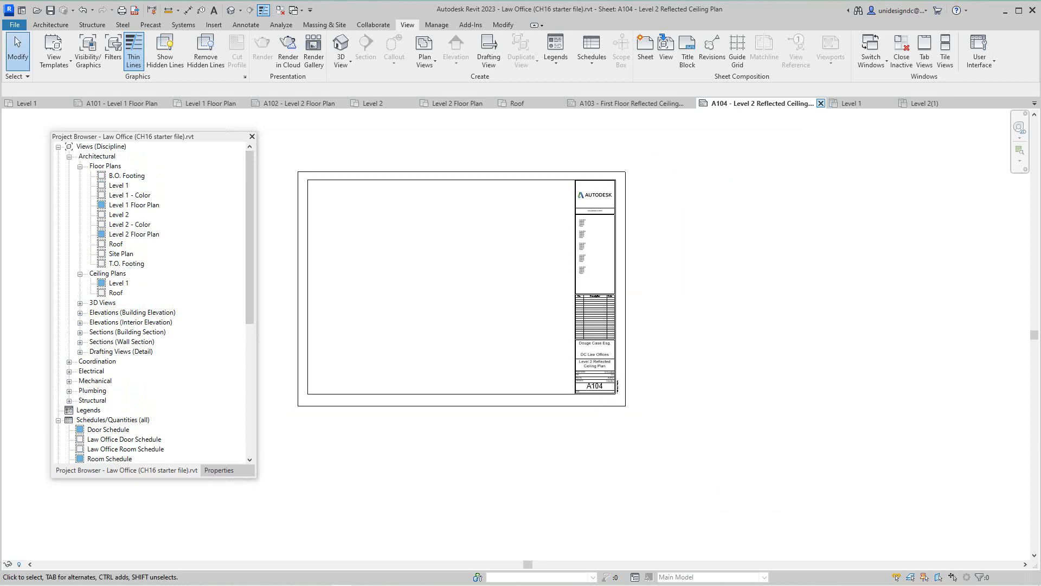
Close sheet A104 and reopen it from the project's sheet list
click(821, 103)
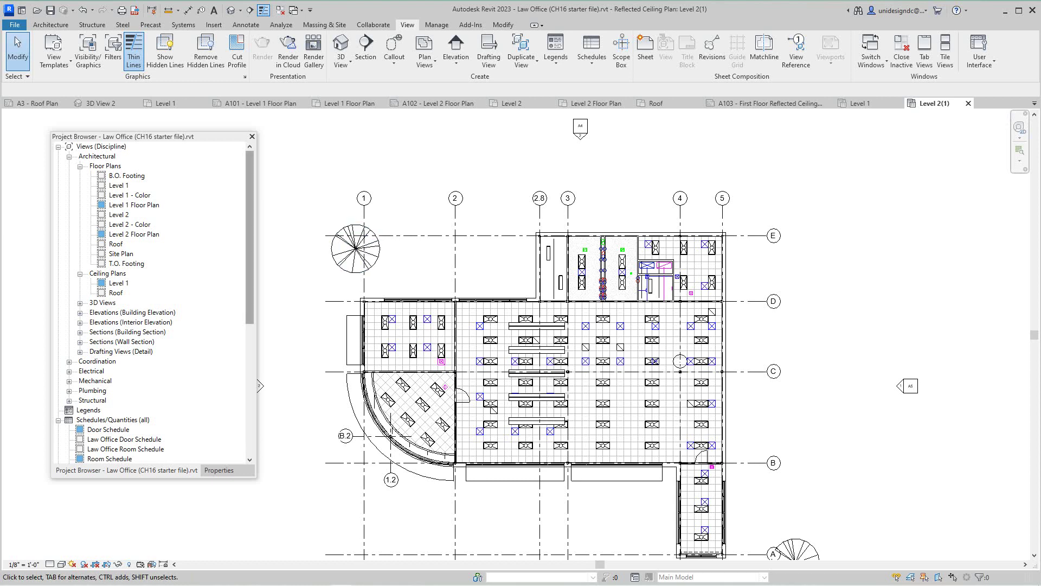
scroll(250, 238, down, 1)
scroll(250, 239, up, 1)
scroll(155, 301, down, 1)
scroll(154, 304, down, 2)
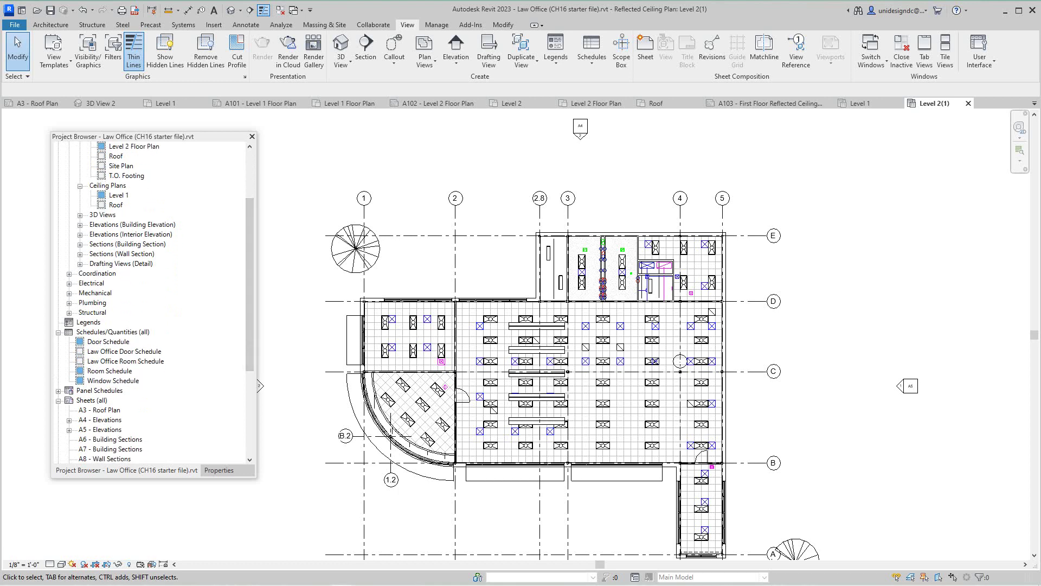
scroll(130, 390, down, 8)
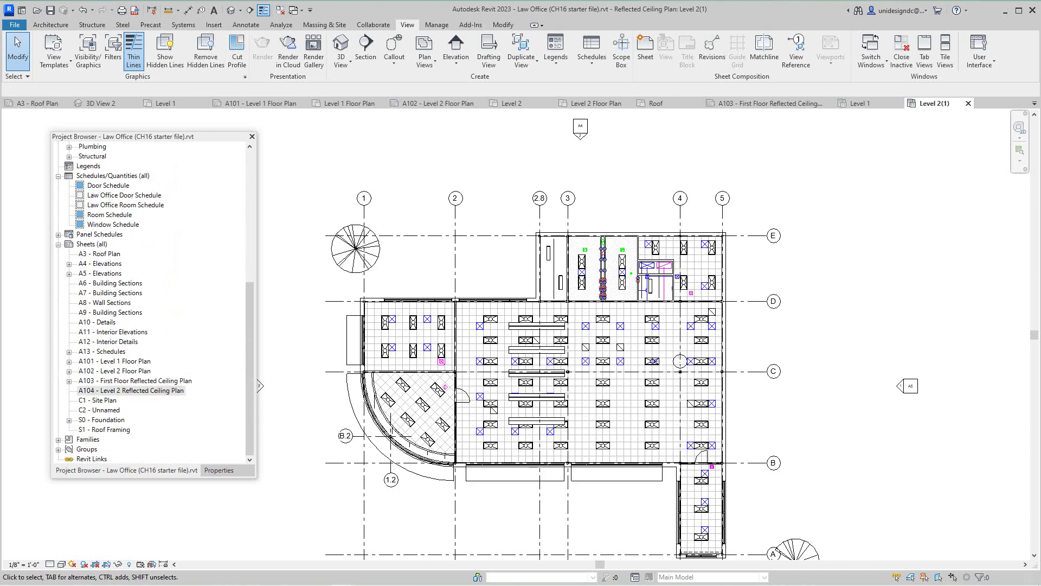
double_click(130, 391)
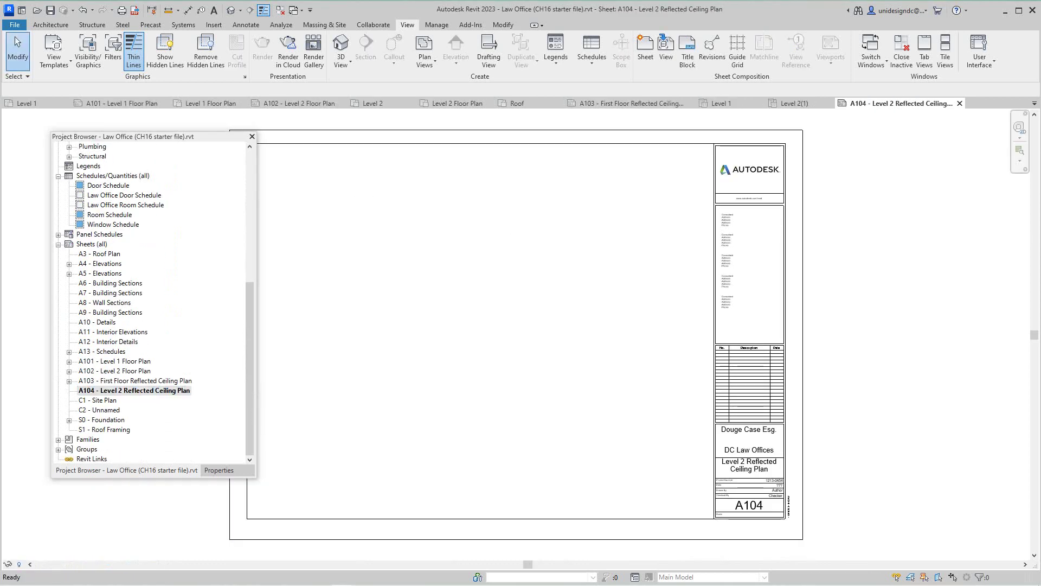
Check the project browser's view and sheet lists again for the new Level 2 reflected ceiling plan
scroll(155, 303, up, 4)
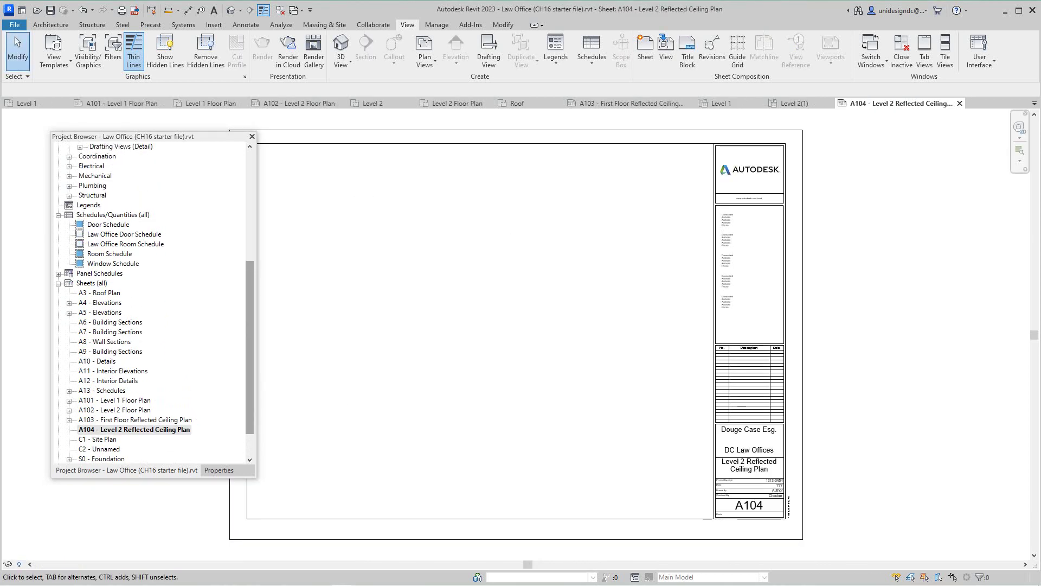
scroll(155, 303, up, 10)
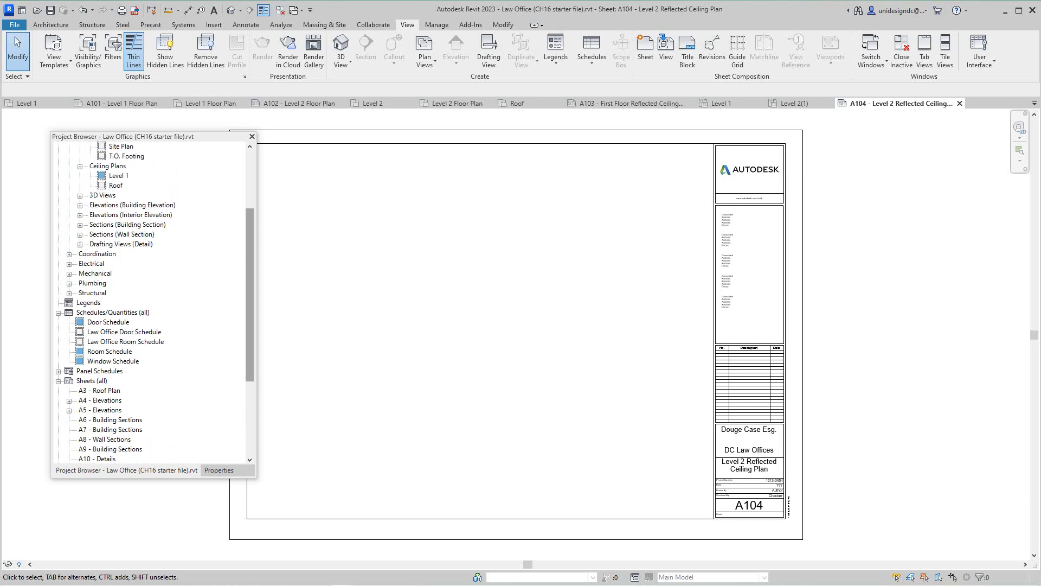
scroll(154, 303, up, 2)
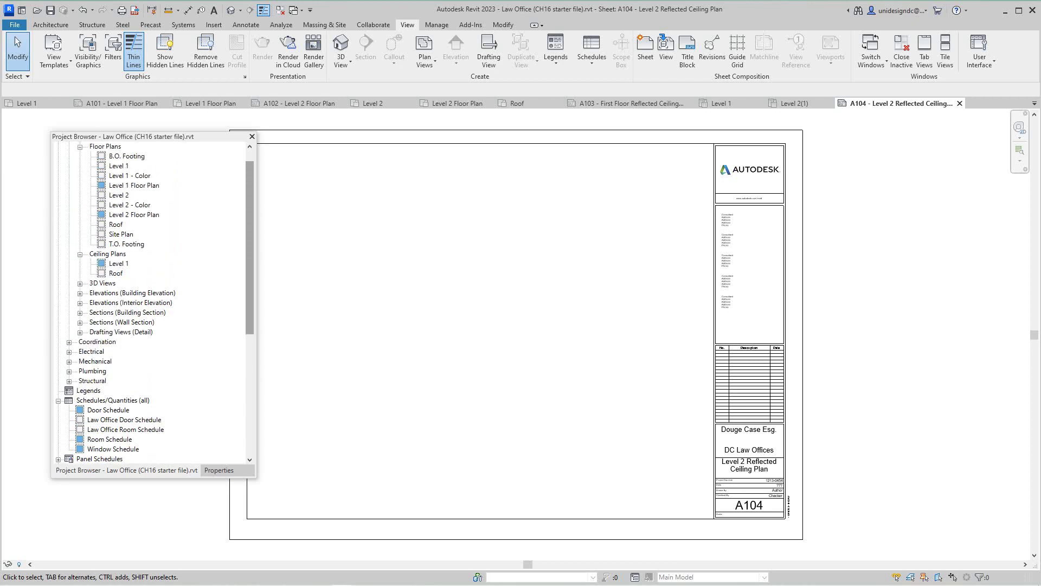
scroll(154, 304, up, 1)
scroll(155, 303, down, 4)
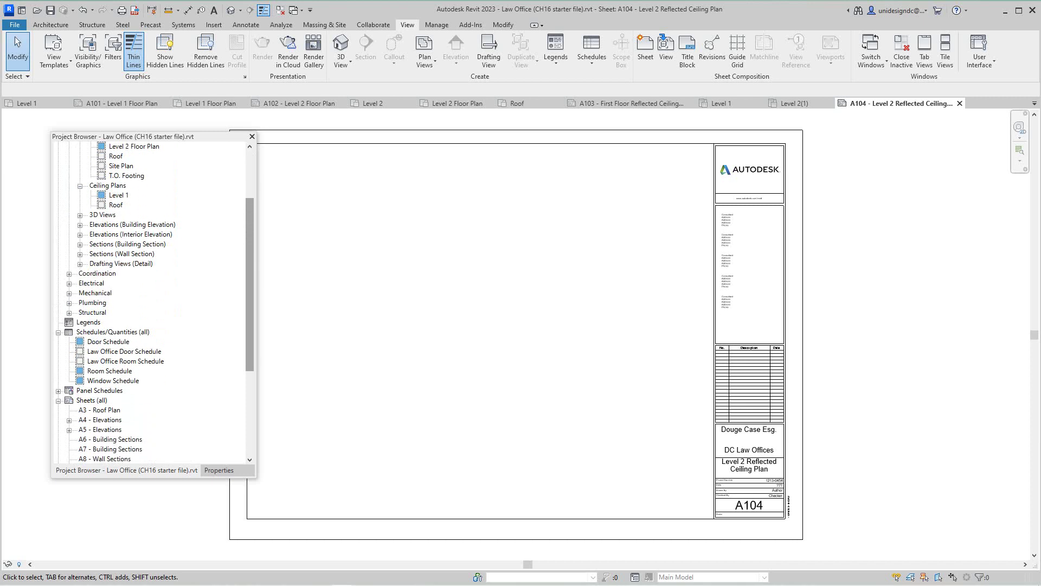
scroll(155, 304, down, 10)
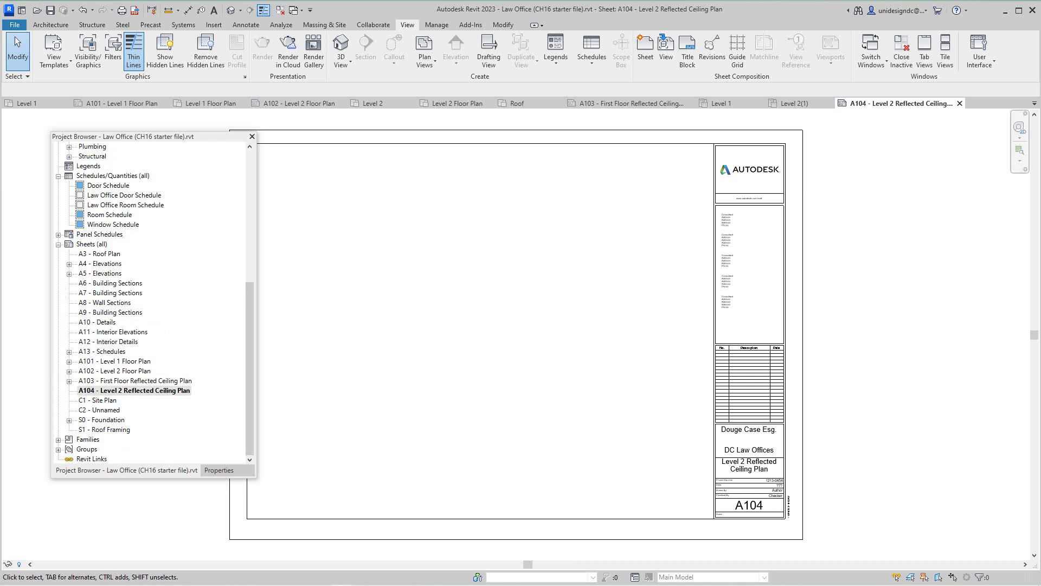
click(99, 409)
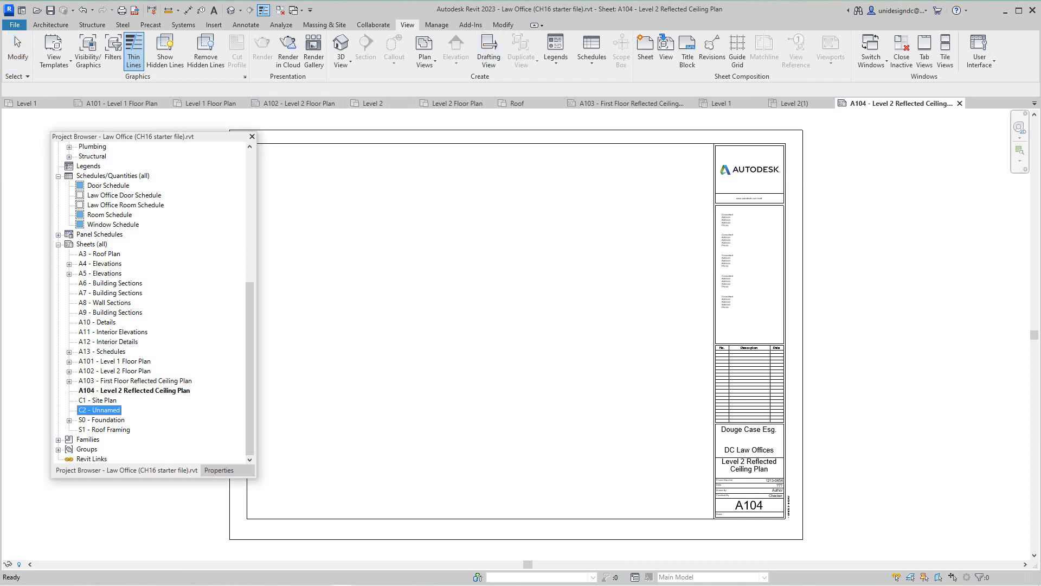
scroll(308, 179, down, 1)
Create a second reflected ceiling plan view for Level 2, turning off the option that prevents duplicating existing views
click(424, 57)
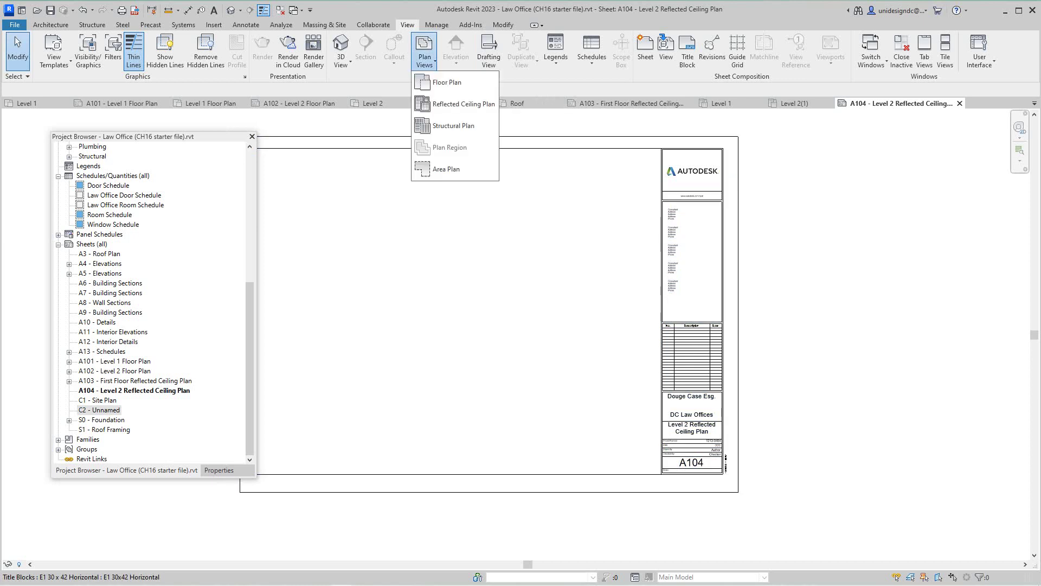
click(458, 103)
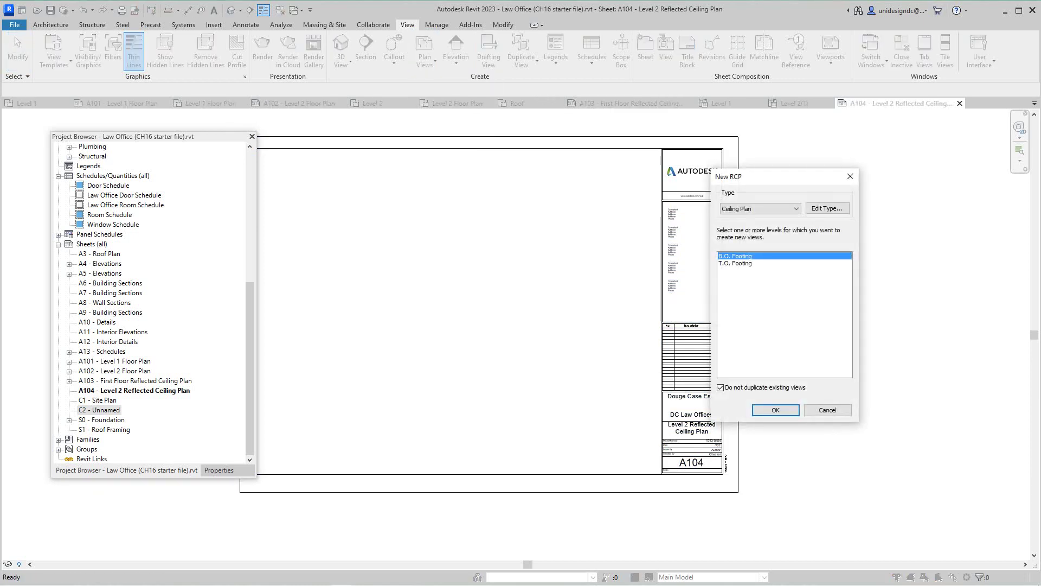
click(720, 387)
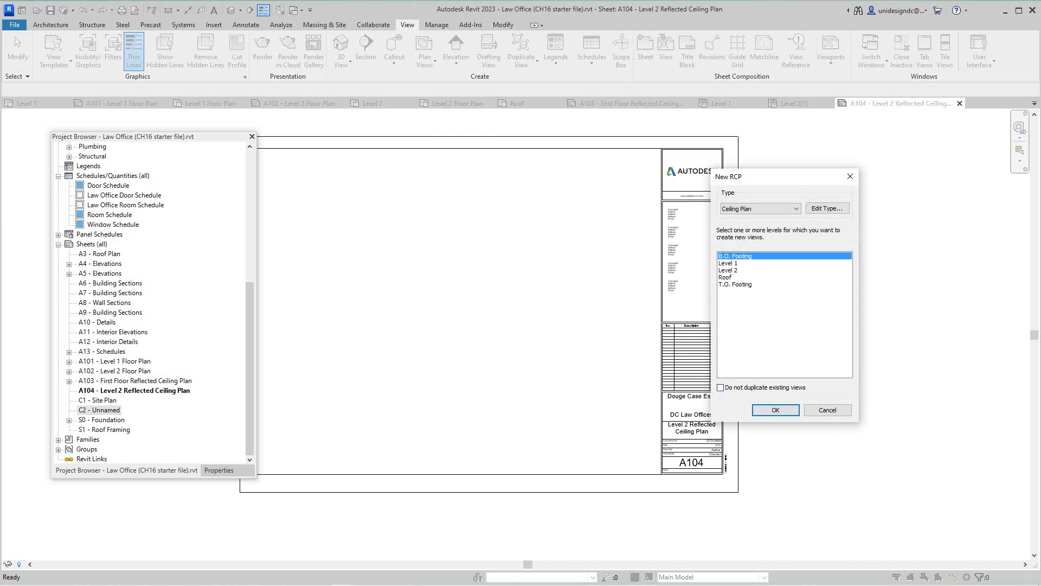
click(728, 271)
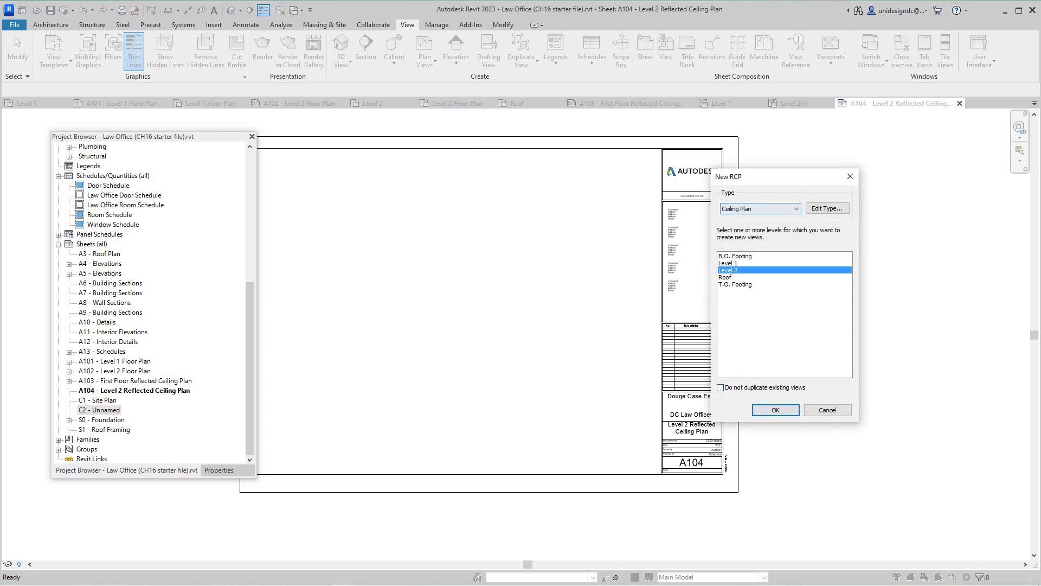
click(776, 409)
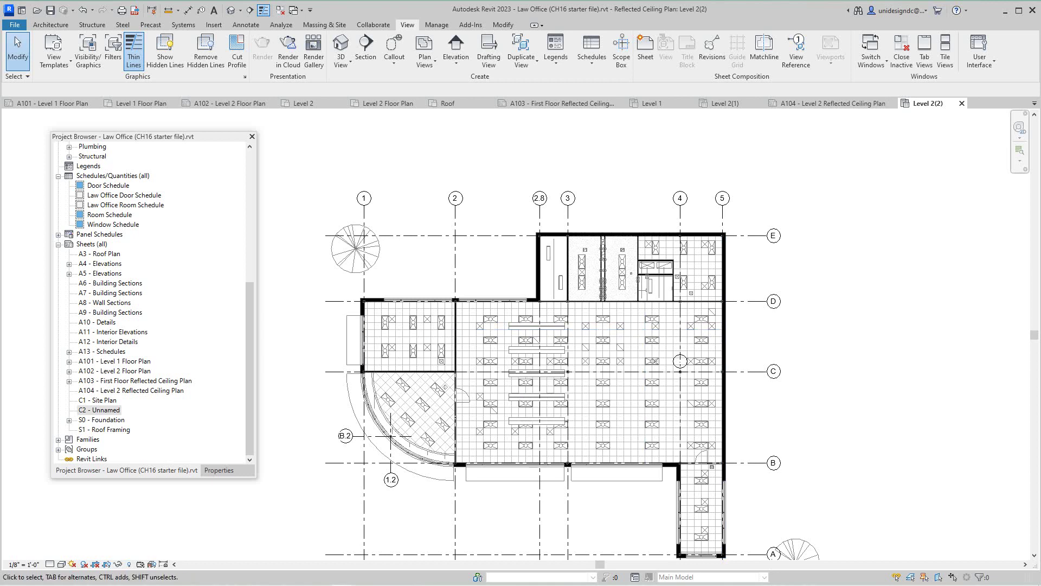
Look through the architectural ceiling plans in the project browser for the second Level 2 view
scroll(152, 303, up, 4)
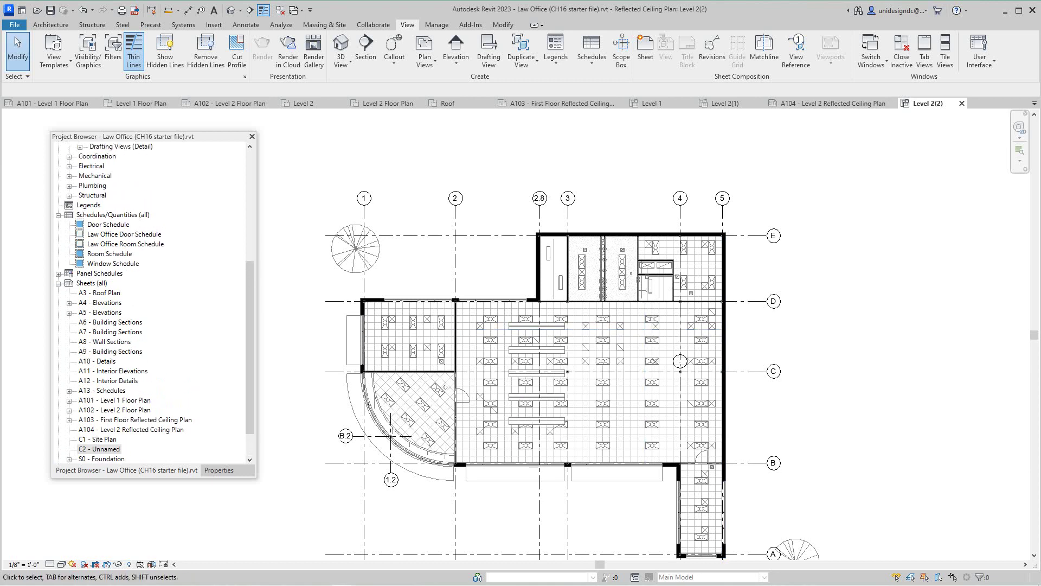
scroll(155, 304, up, 1)
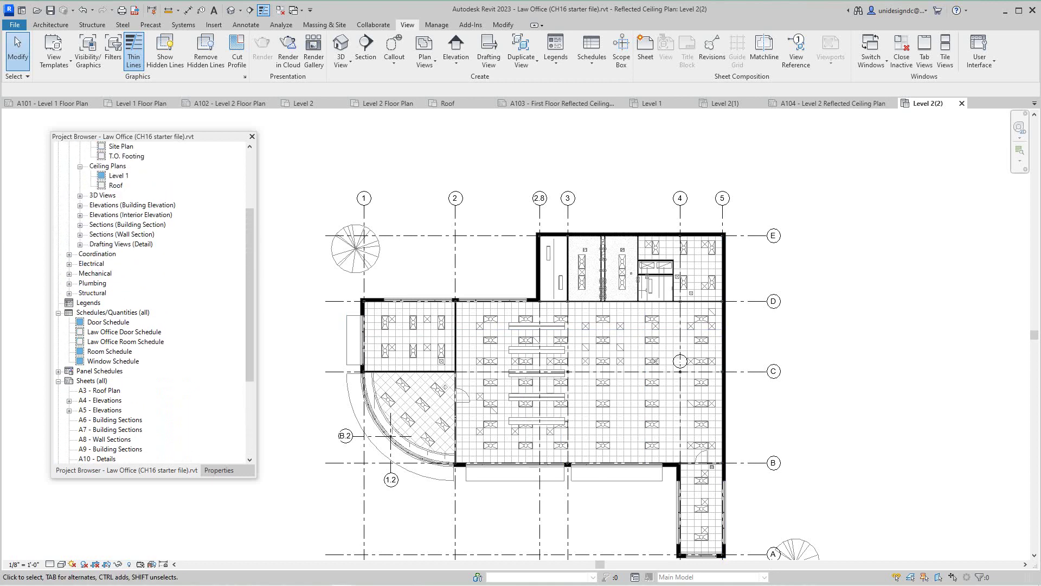
scroll(154, 304, up, 2)
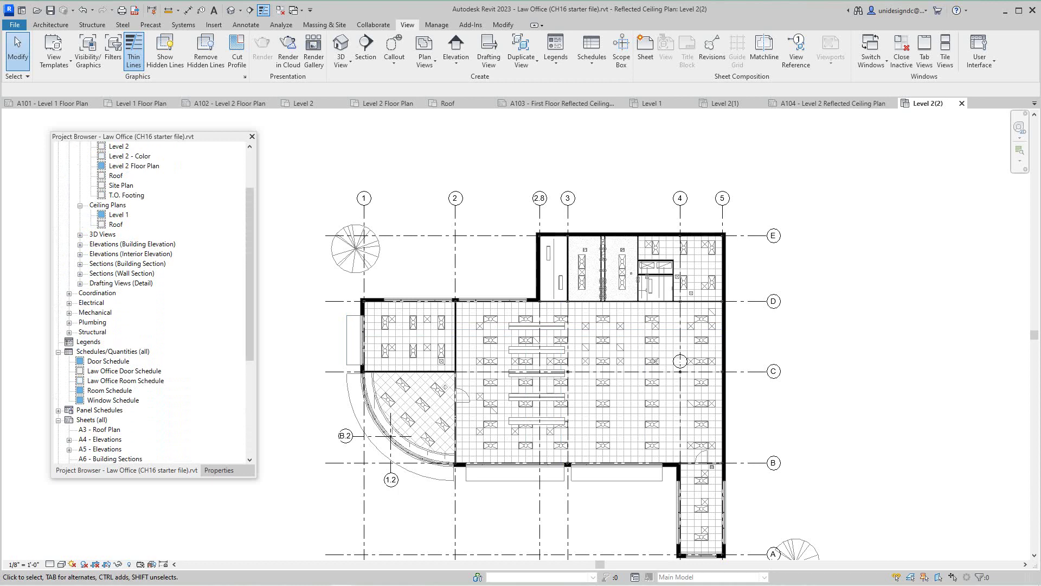
scroll(154, 303, up, 3)
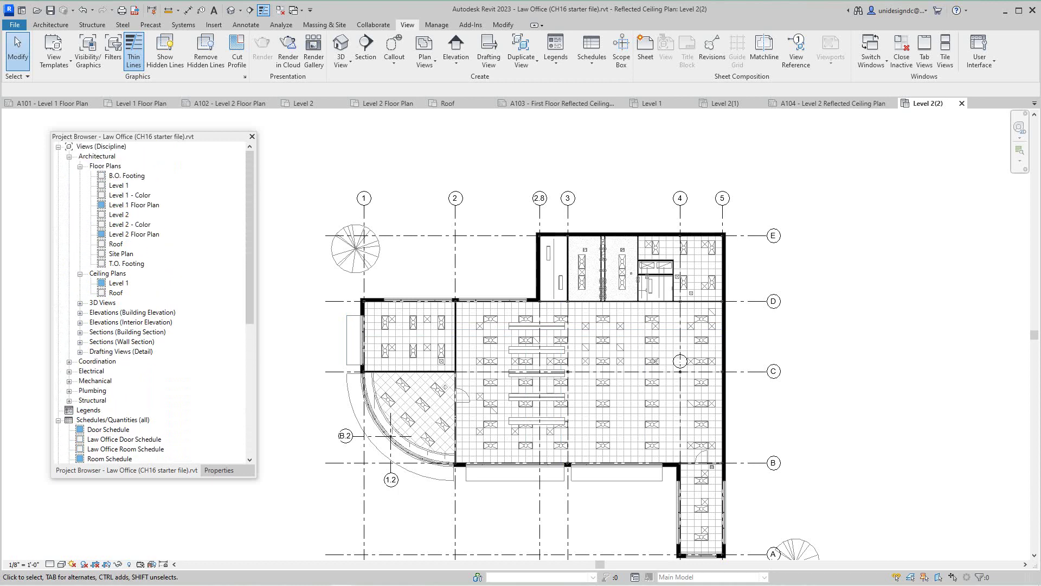
Search the project browser from the floor plans through the schedules and sheets for the missing Level 2 reflected ceiling plan views
scroll(154, 304, down, 5)
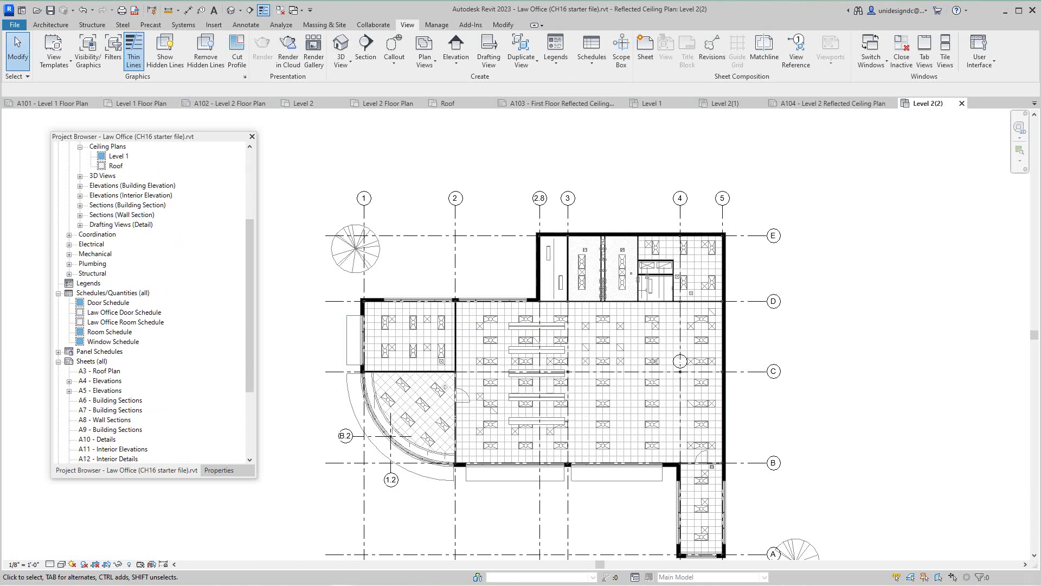
scroll(155, 303, down, 2)
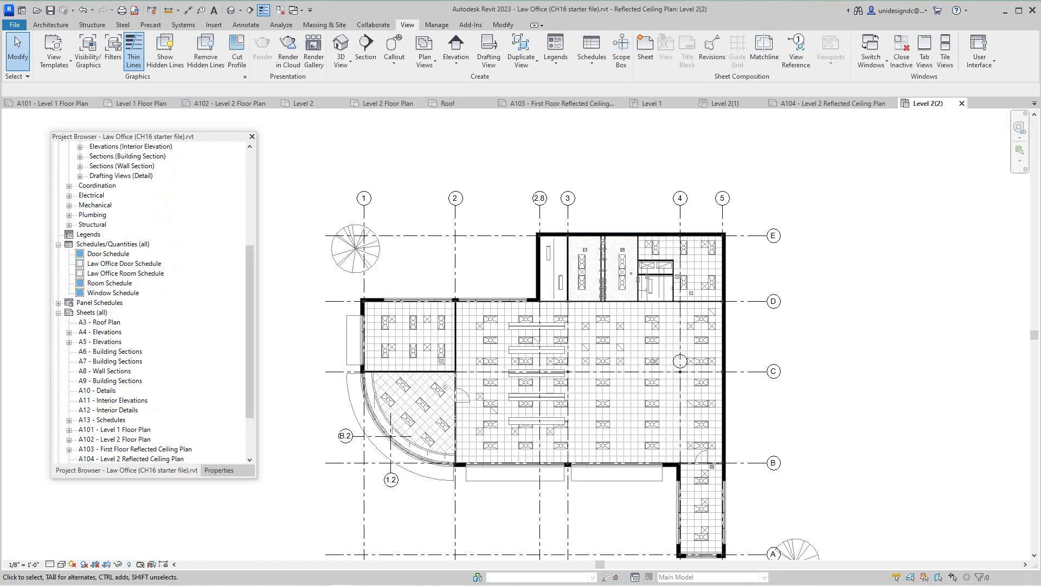
scroll(103, 429, down, 2)
scroll(103, 429, up, 6)
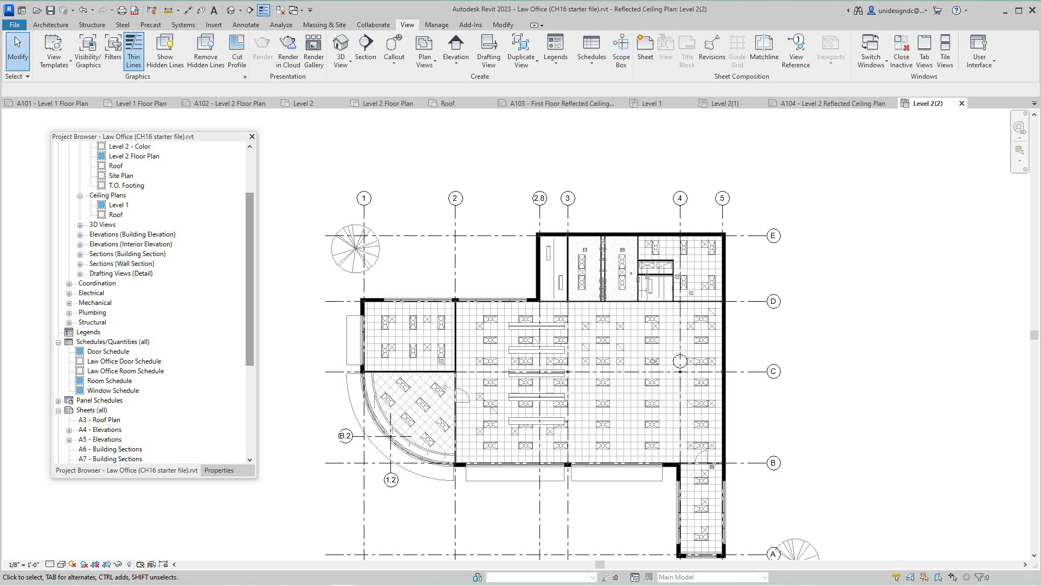
scroll(103, 429, up, 1)
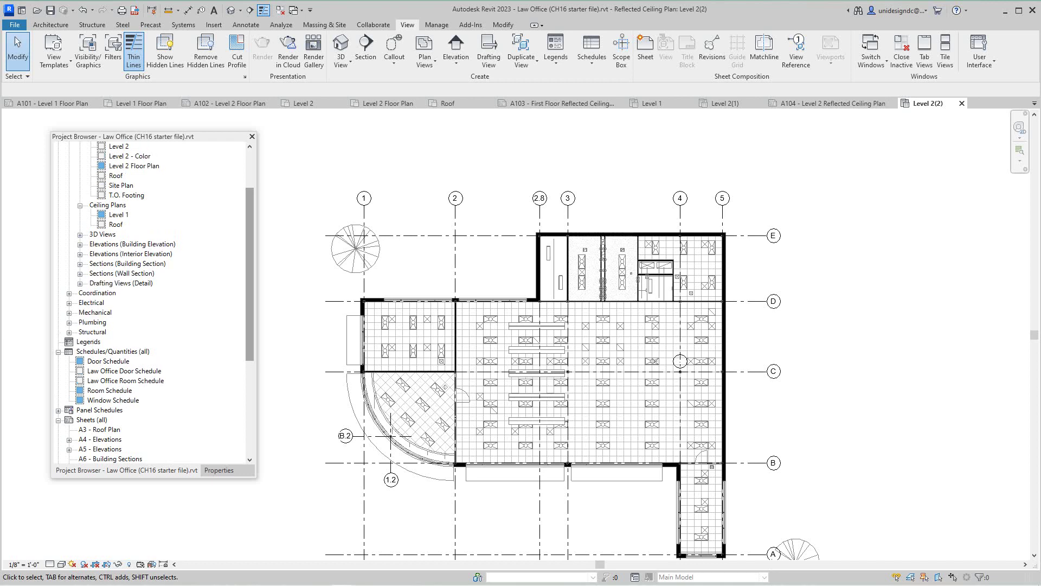
scroll(103, 429, up, 4)
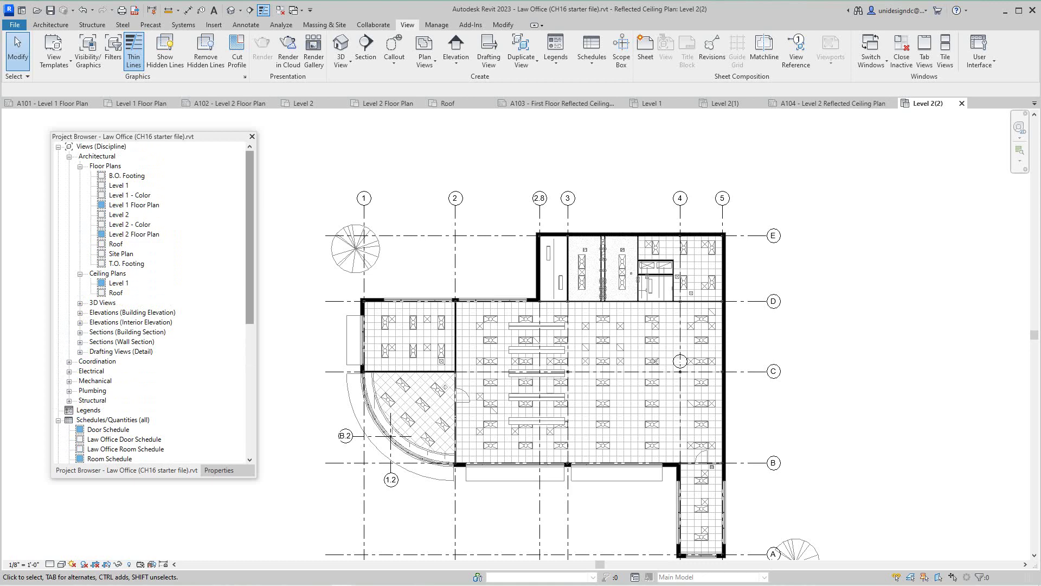
scroll(152, 303, down, 1)
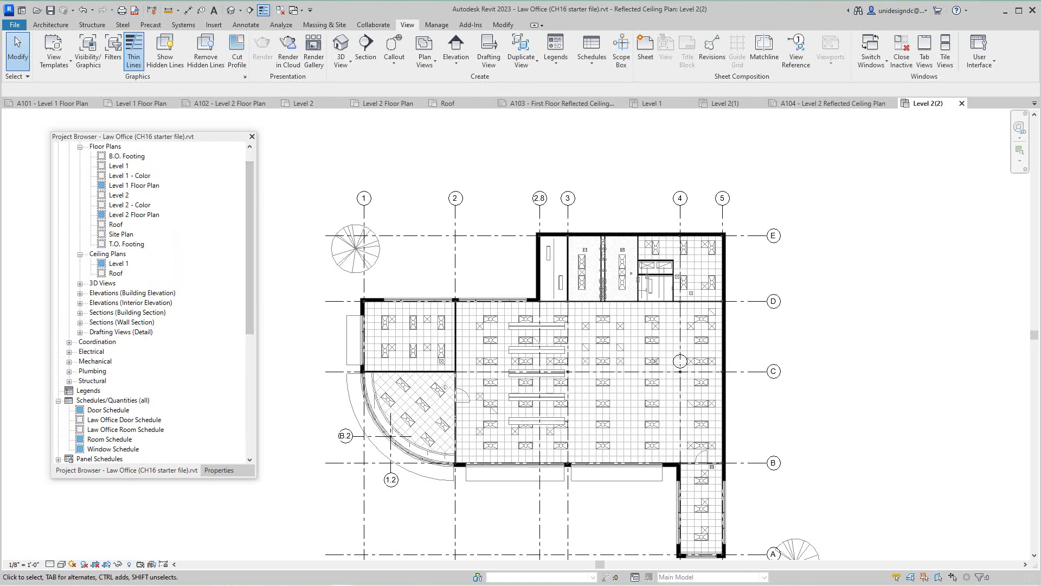
middle_drag(561, 361, 548, 297)
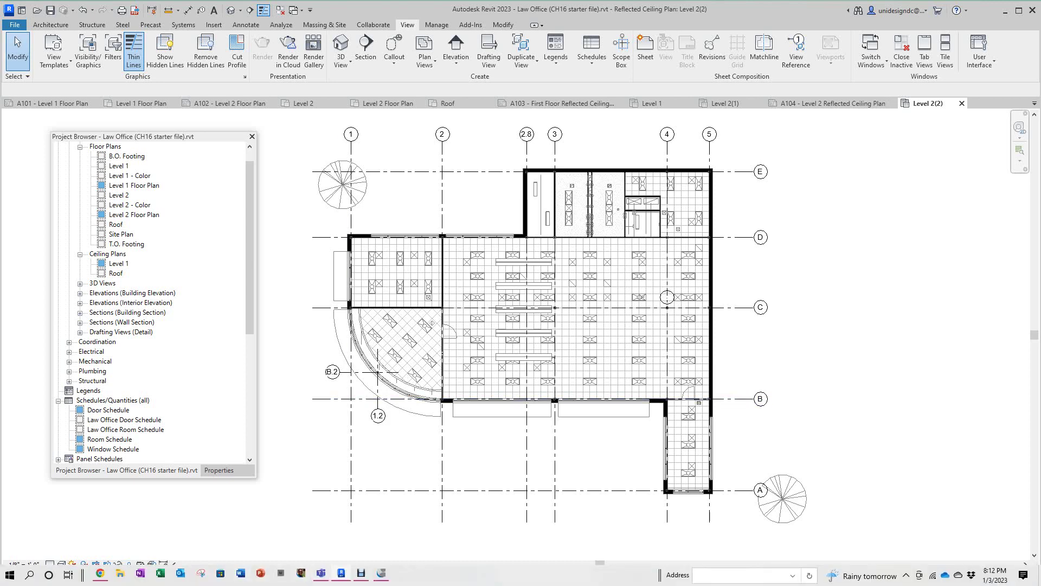
click(360, 574)
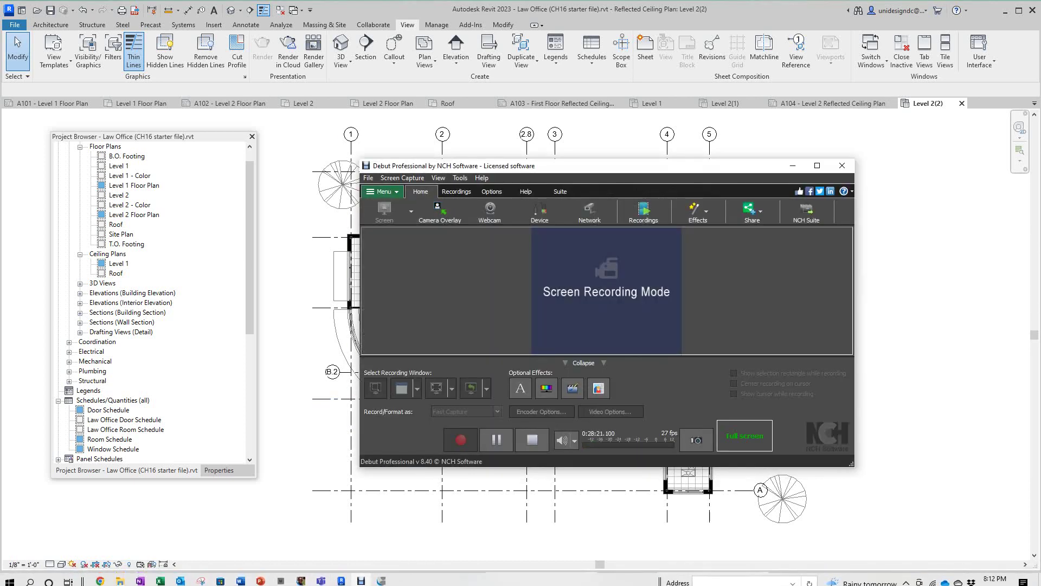